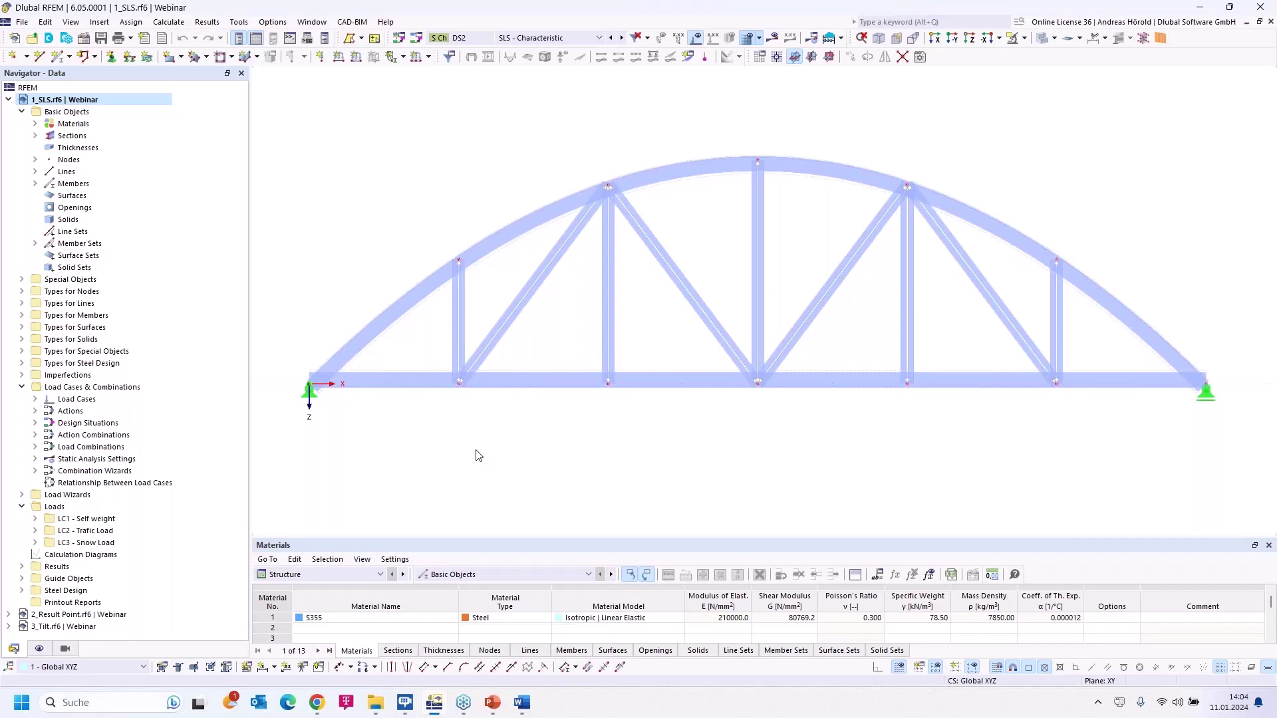
Show the Steel Design input data table and try to calculate the design, aborting at the plausibility check.
{"action": "left_click", "coordinate": [345, 573]}
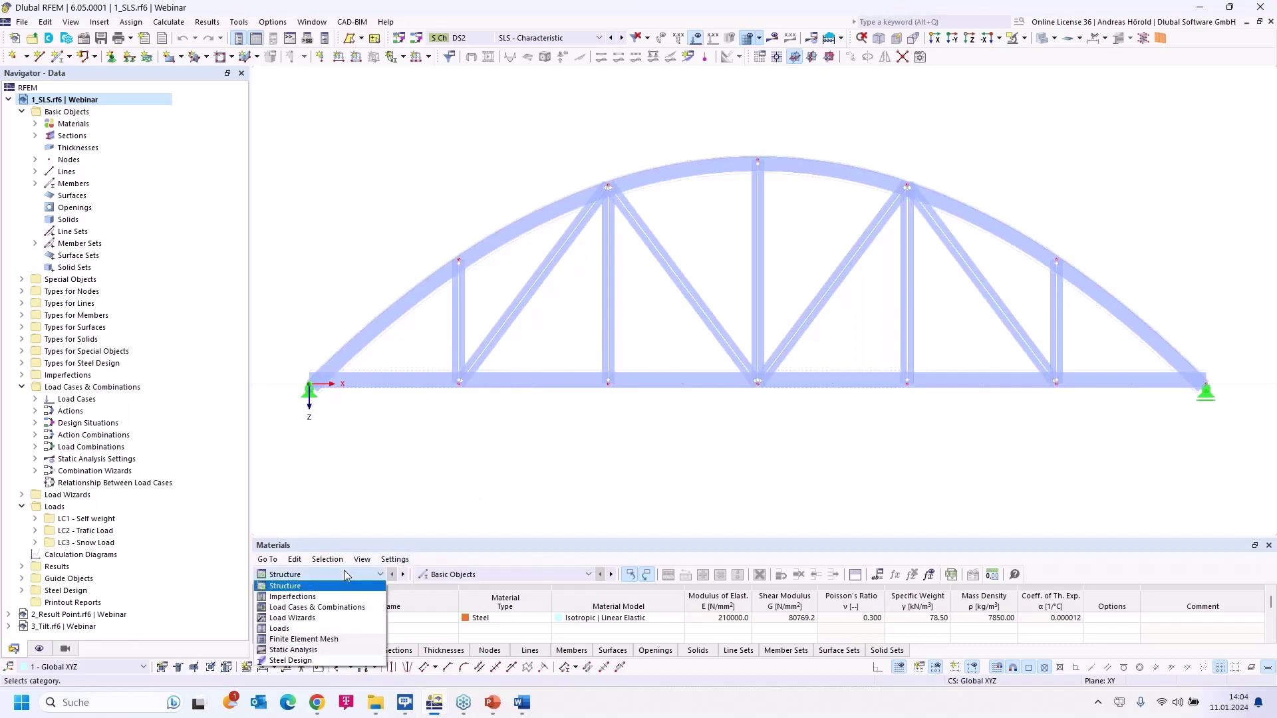
{"action": "left_click", "coordinate": [330, 659]}
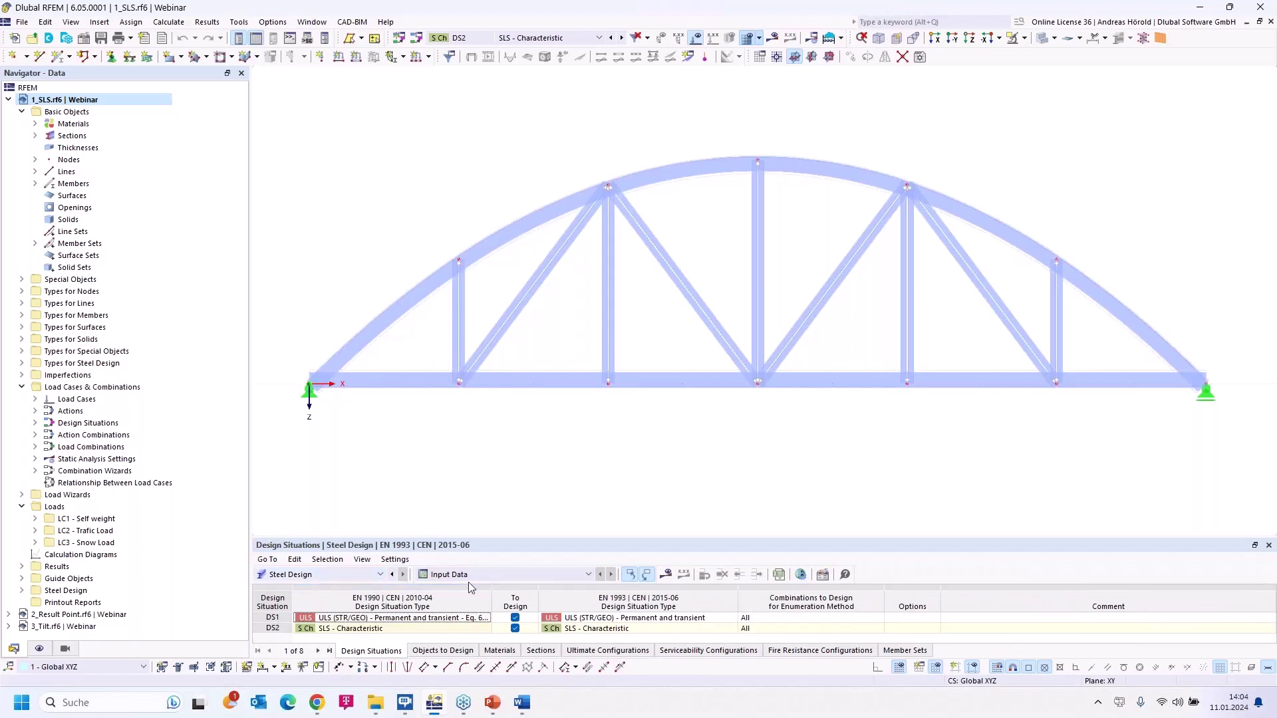
{"action": "left_click", "coordinate": [665, 575]}
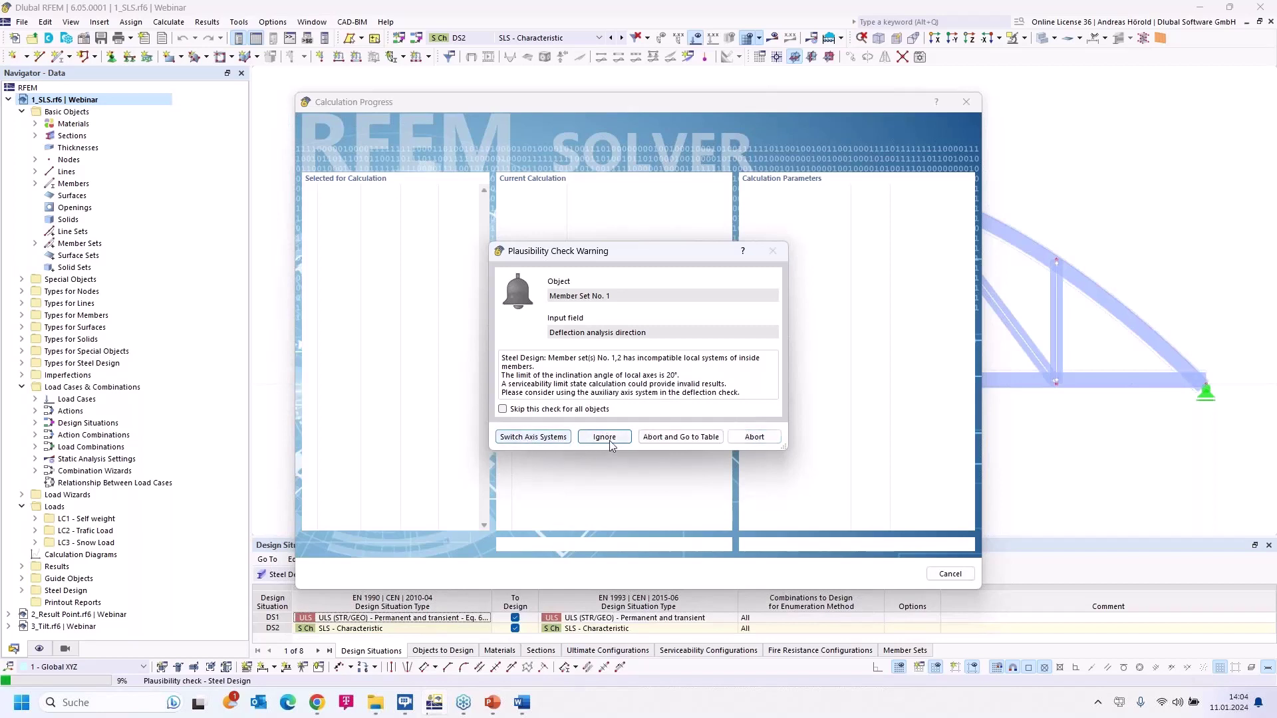
{"action": "left_click", "coordinate": [748, 438]}
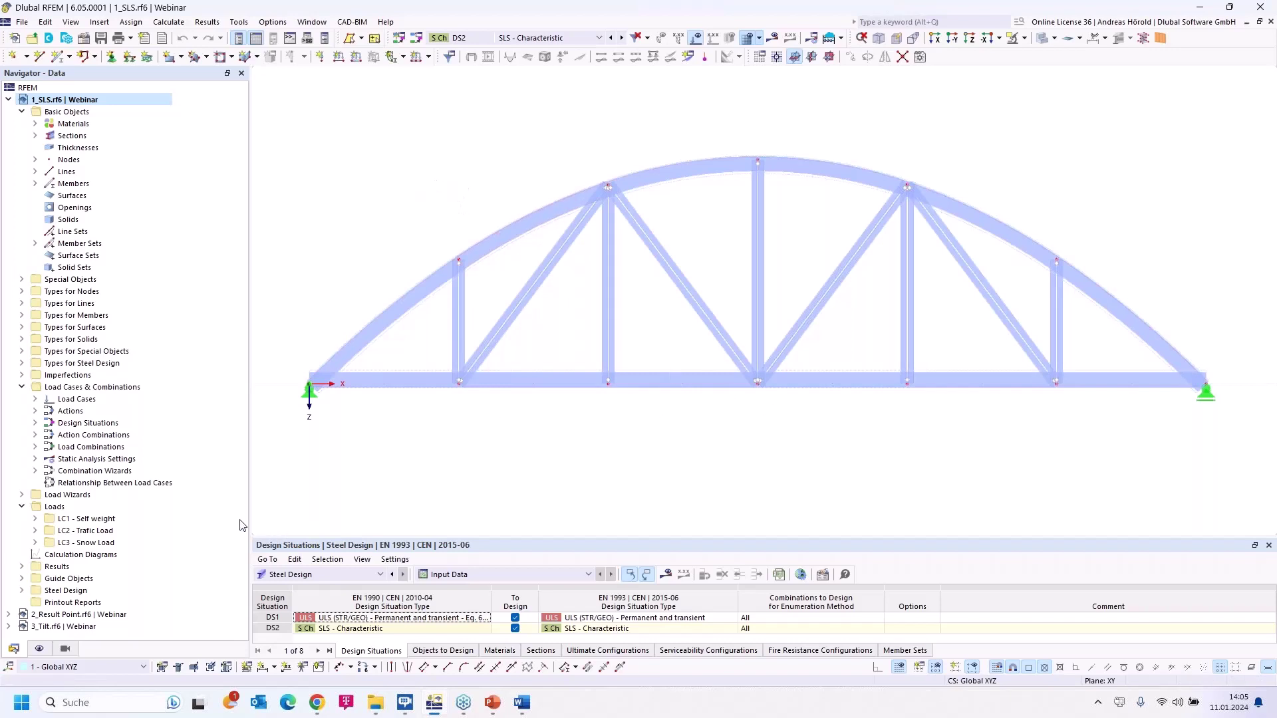
Display the member axis systems x, y, z and examine the local z-axis directions along the bottom and top chords.
{"action": "left_click", "coordinate": [39, 649]}
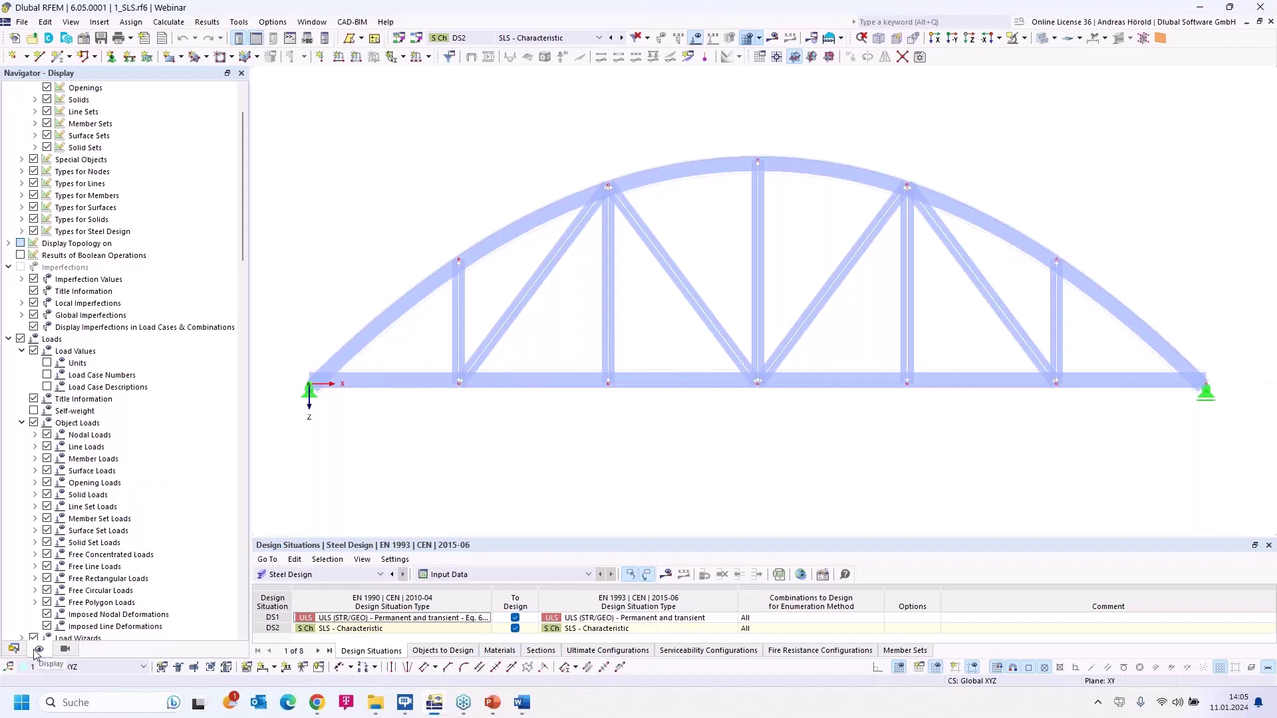
{"action": "scroll", "coordinate": [48, 171], "scroll_direction": "up", "scroll_amount": 2}
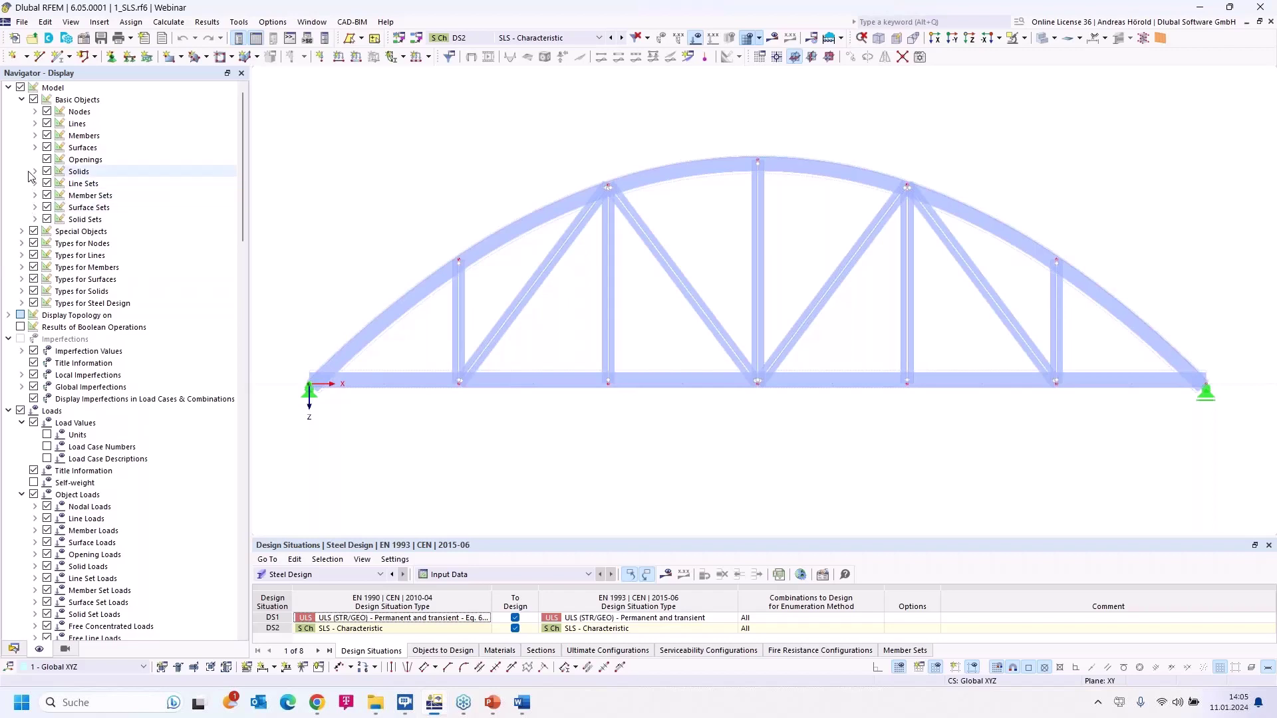
{"action": "left_click", "coordinate": [36, 136]}
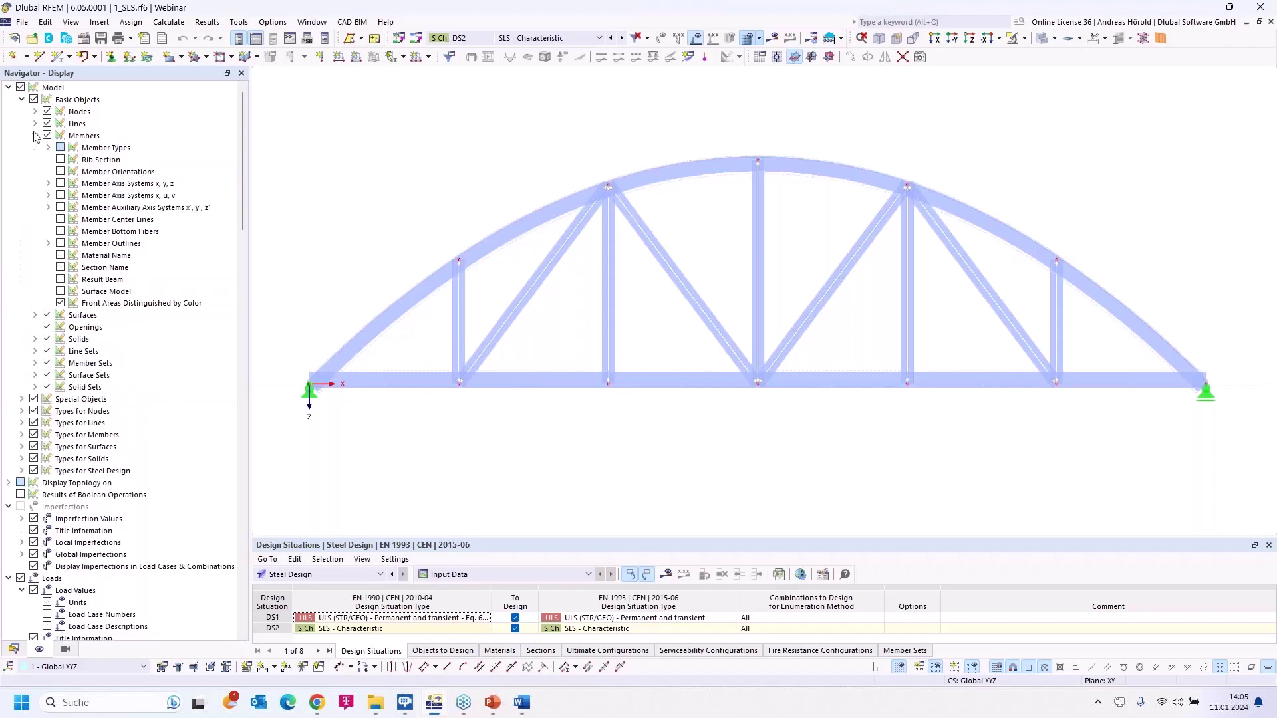
{"action": "left_click", "coordinate": [60, 184]}
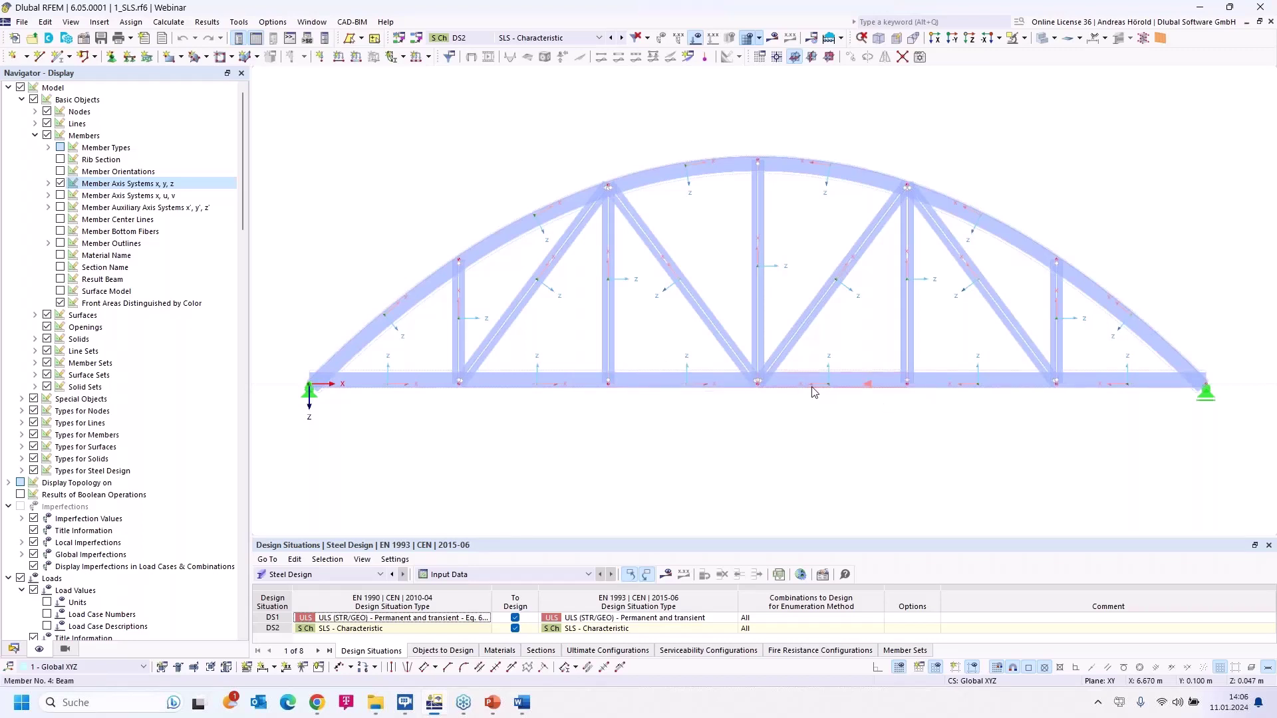
{"action": "mouse_move", "coordinate": [814, 390]}
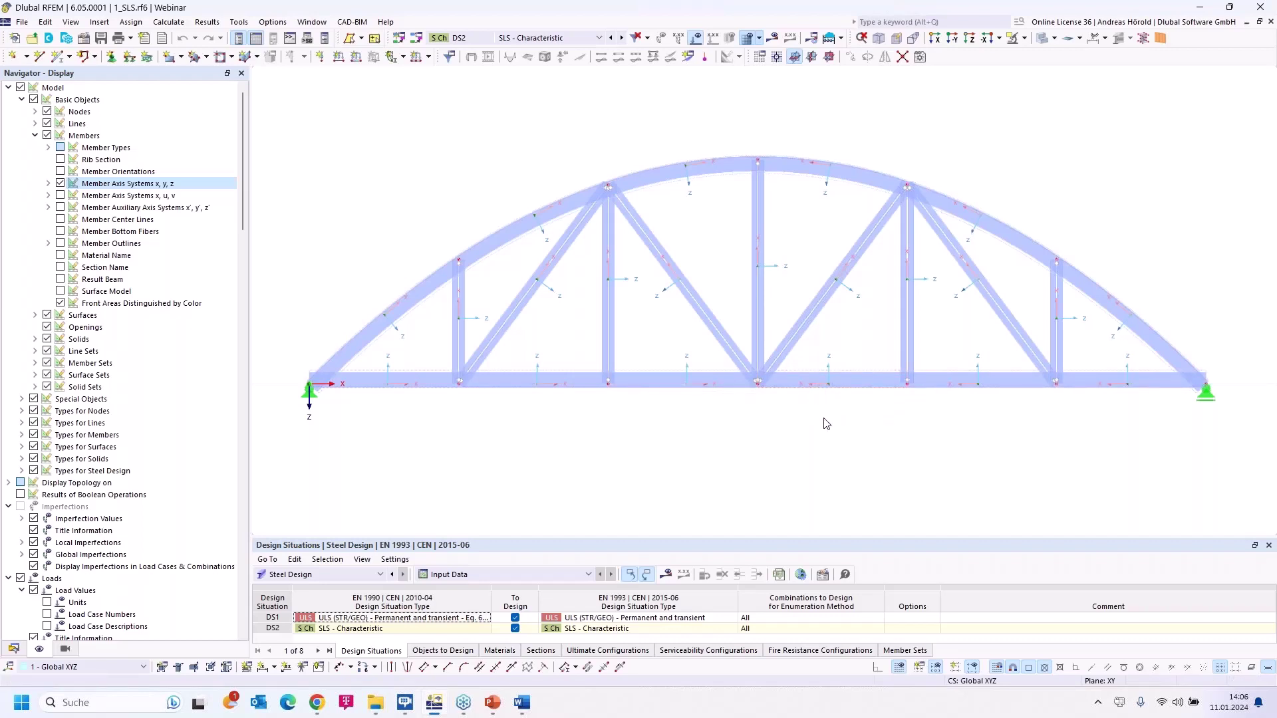
{"action": "mouse_move", "coordinate": [854, 370]}
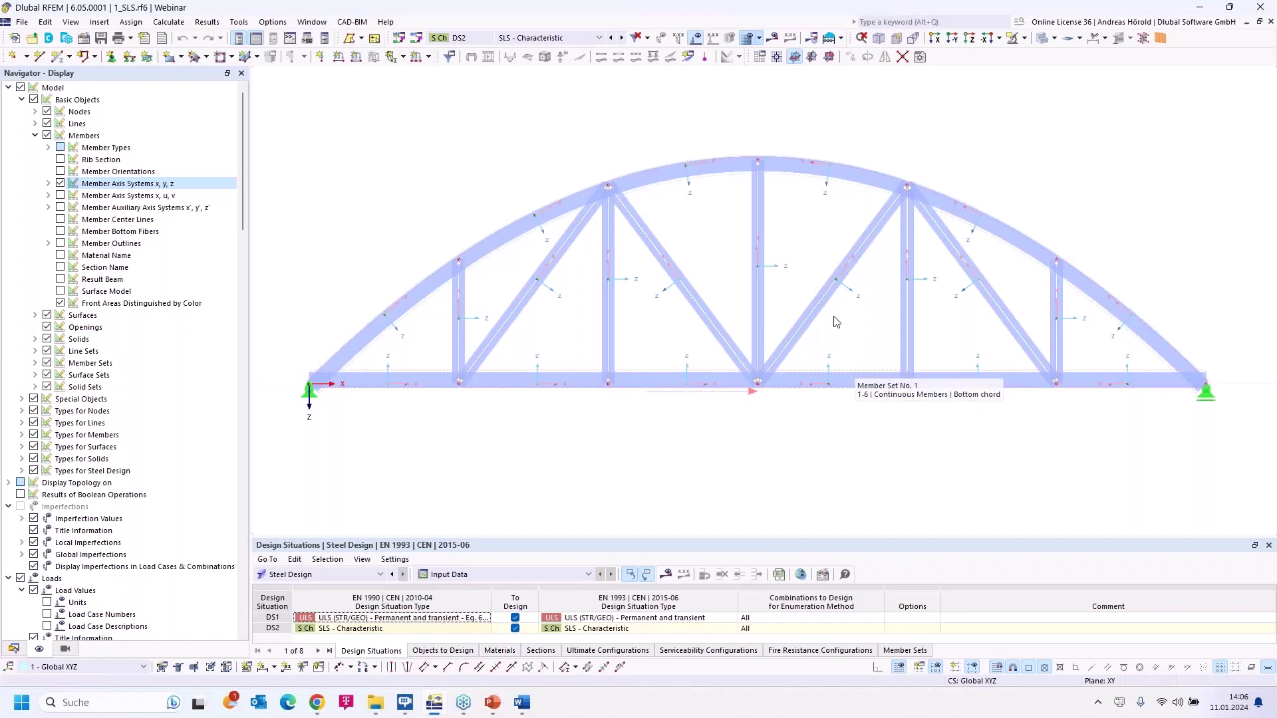
{"action": "mouse_move", "coordinate": [844, 186]}
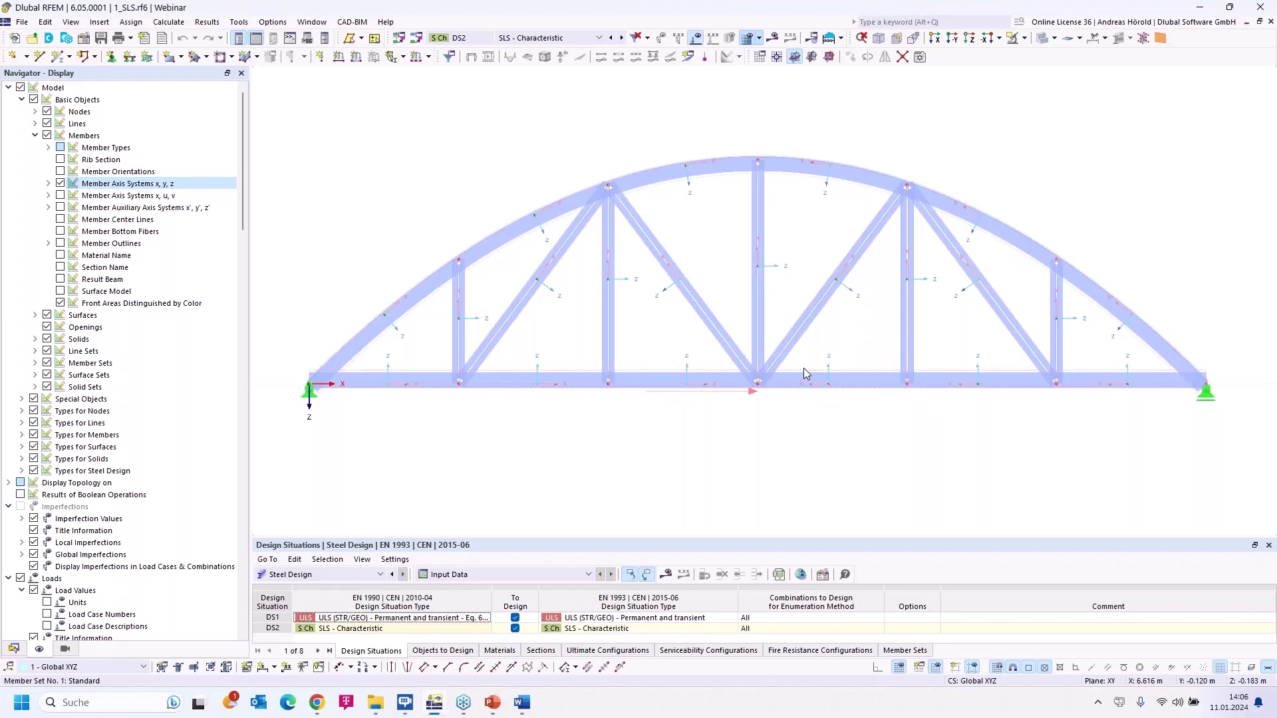
Edit the Bottom chord member set, setting its deflection analysis check direction to Auxiliary local axis z'.
{"action": "left_click", "coordinate": [15, 648]}
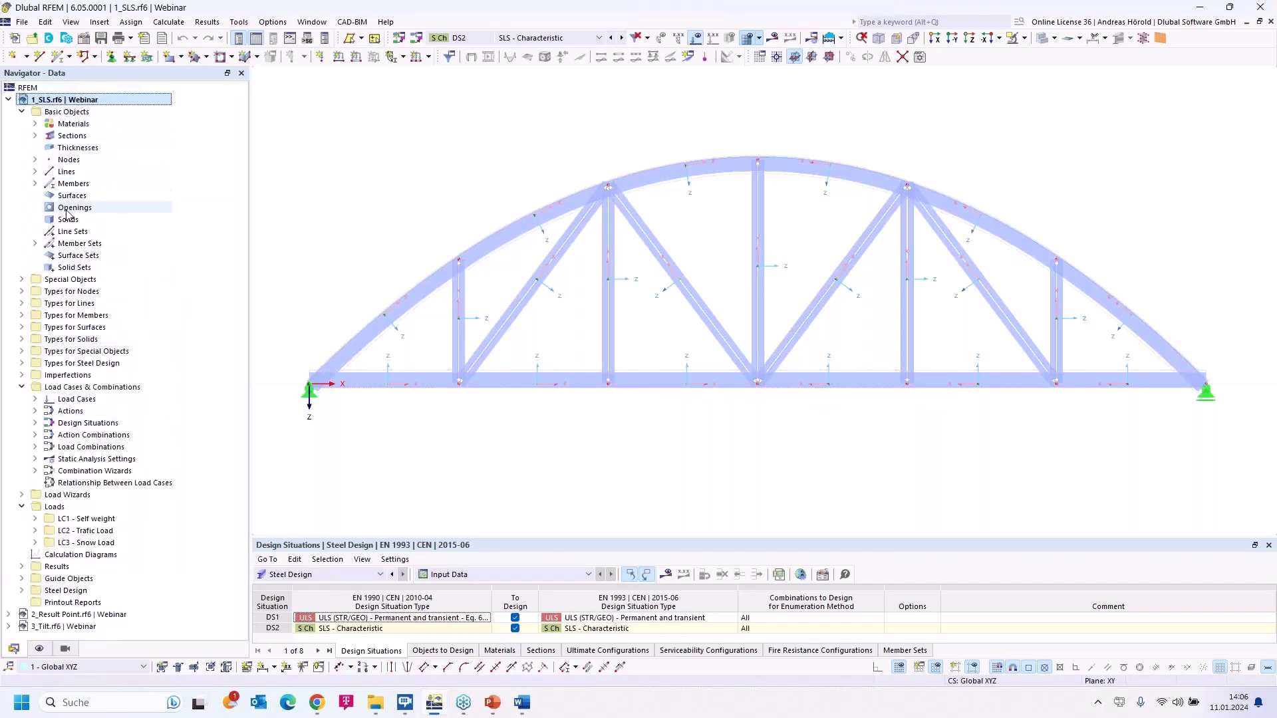
{"action": "left_click", "coordinate": [34, 243]}
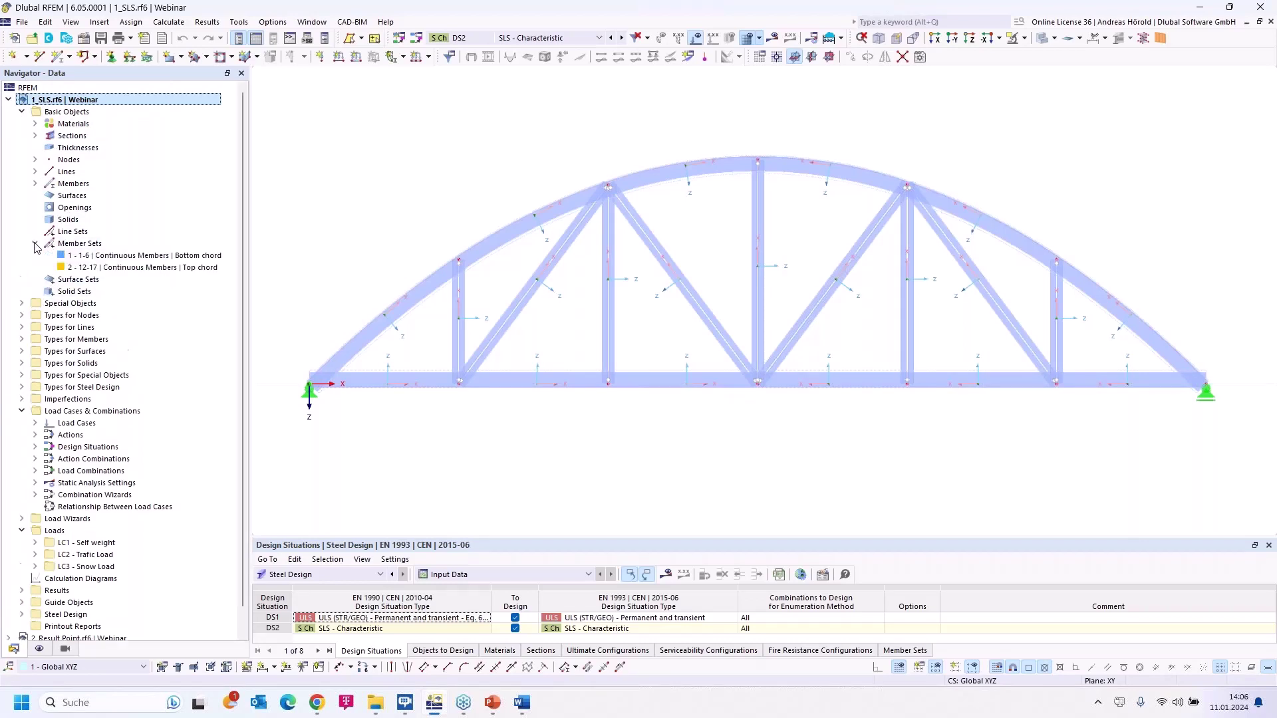
{"action": "double_click", "coordinate": [153, 257]}
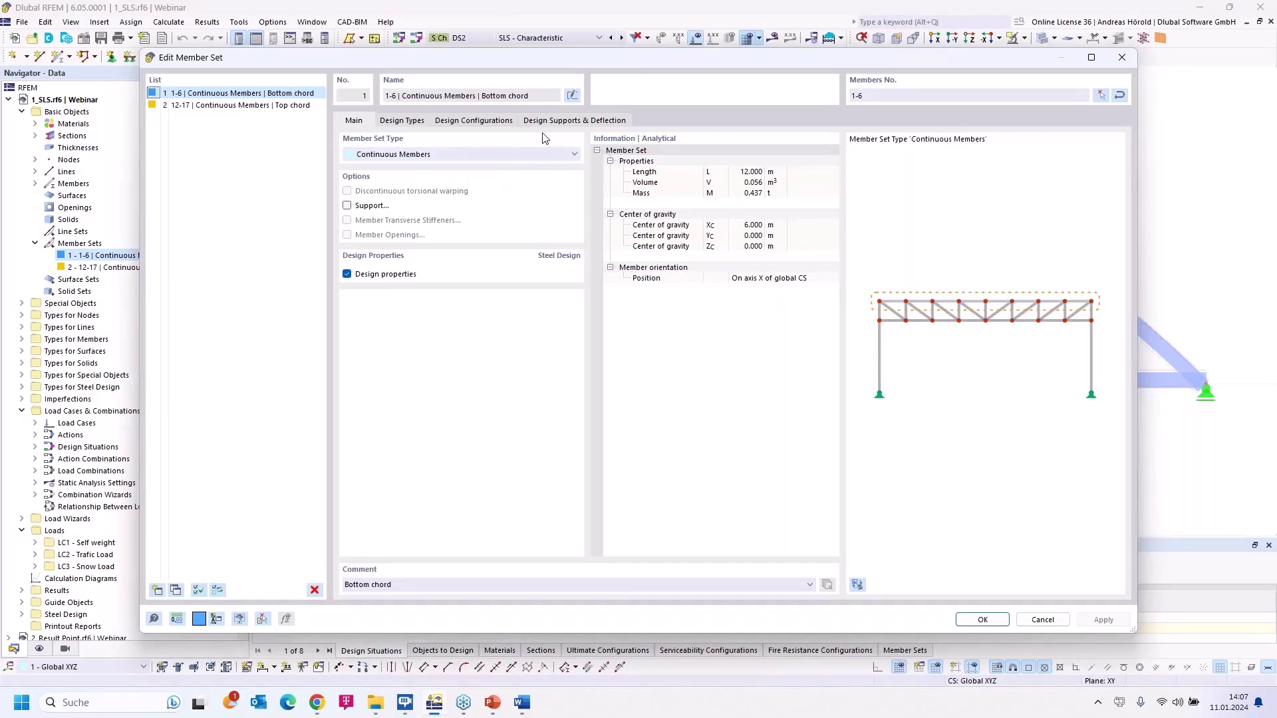
{"action": "left_click", "coordinate": [556, 123]}
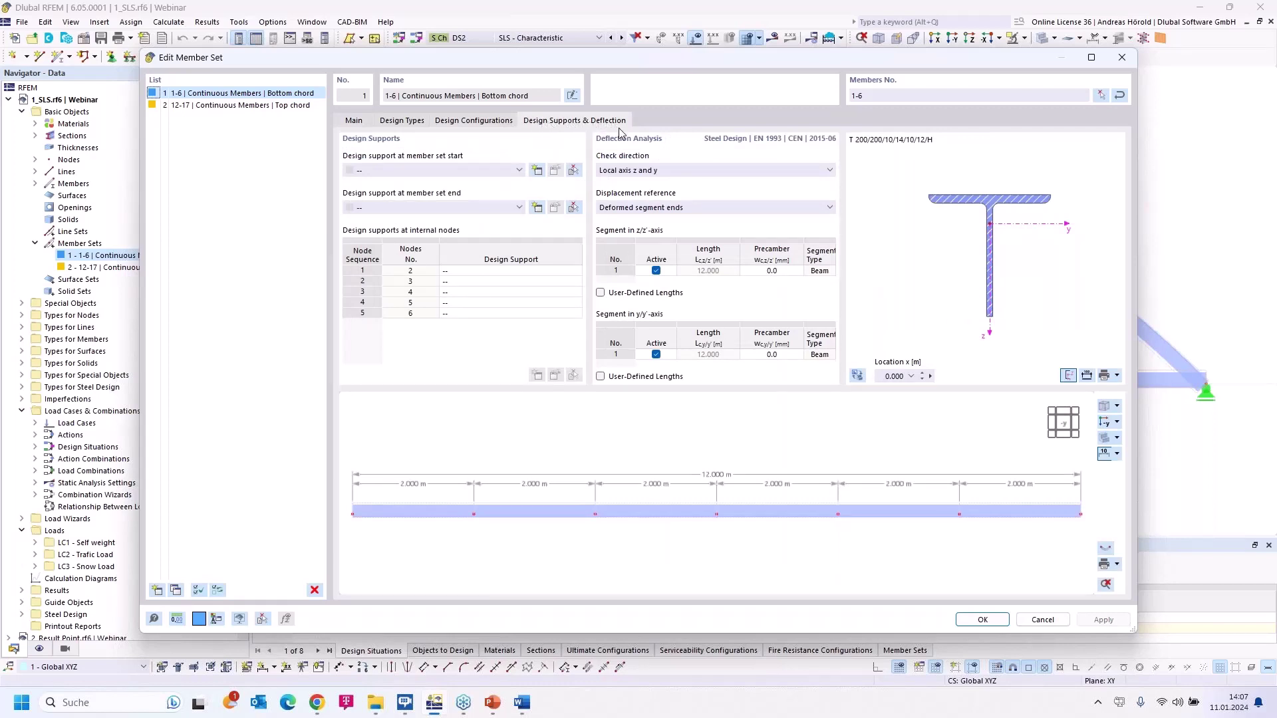
{"action": "left_click", "coordinate": [830, 171]}
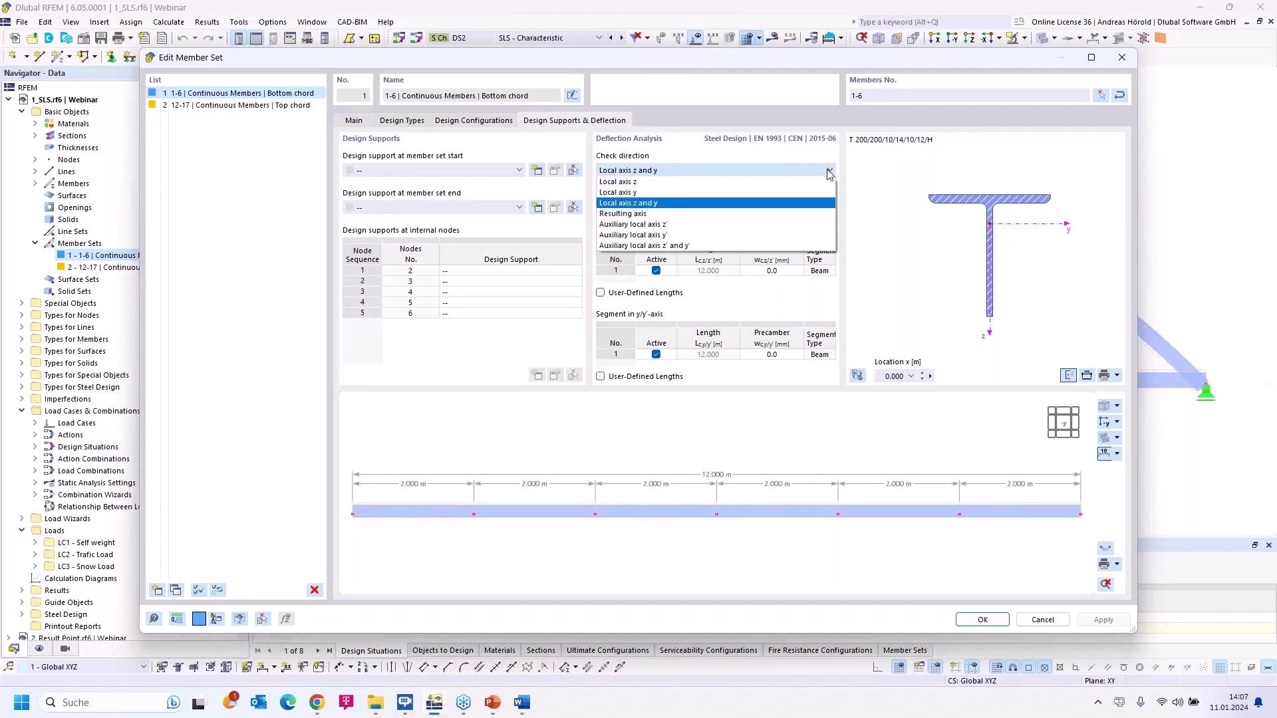
{"action": "left_click", "coordinate": [696, 225]}
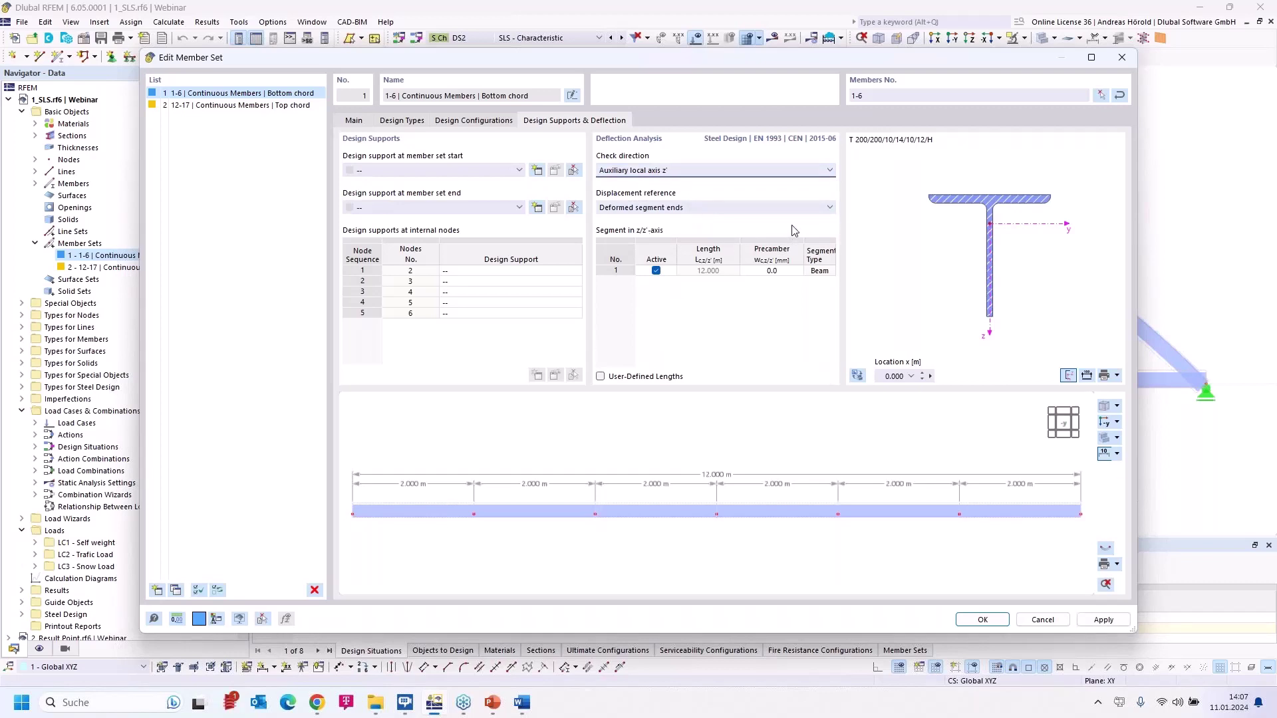
{"action": "left_click", "coordinate": [765, 172]}
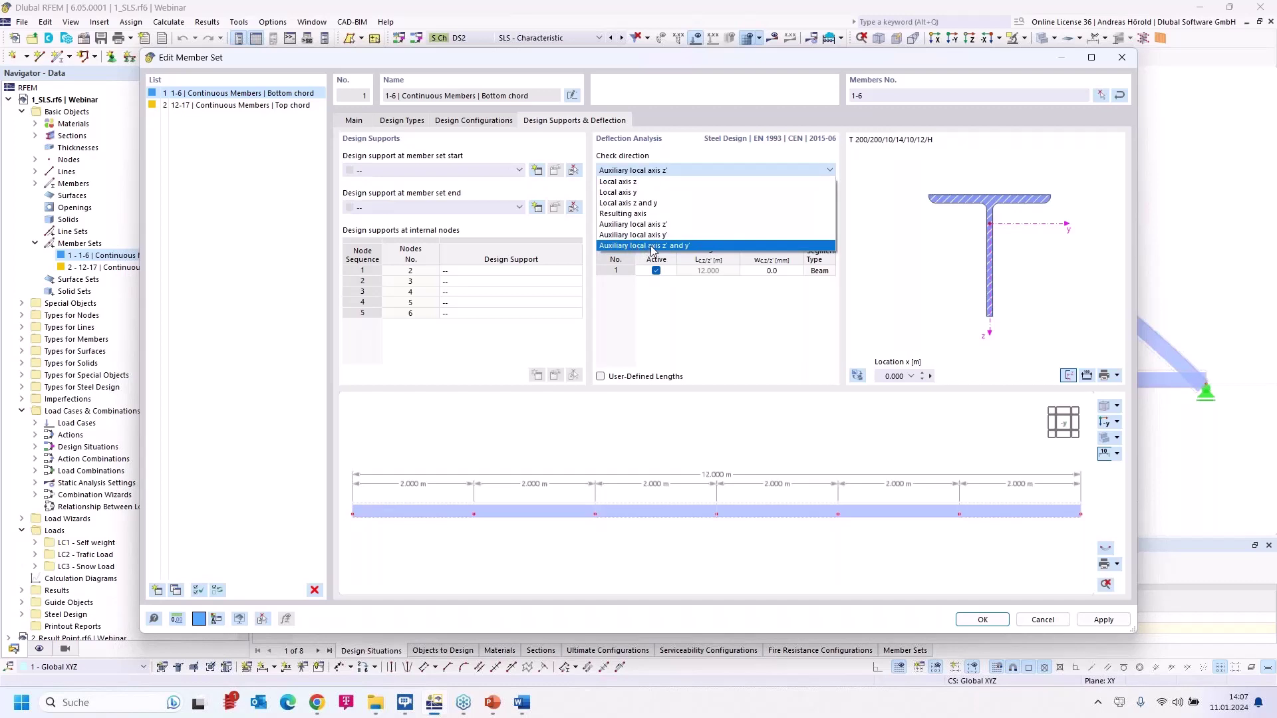
{"action": "left_click", "coordinate": [685, 226]}
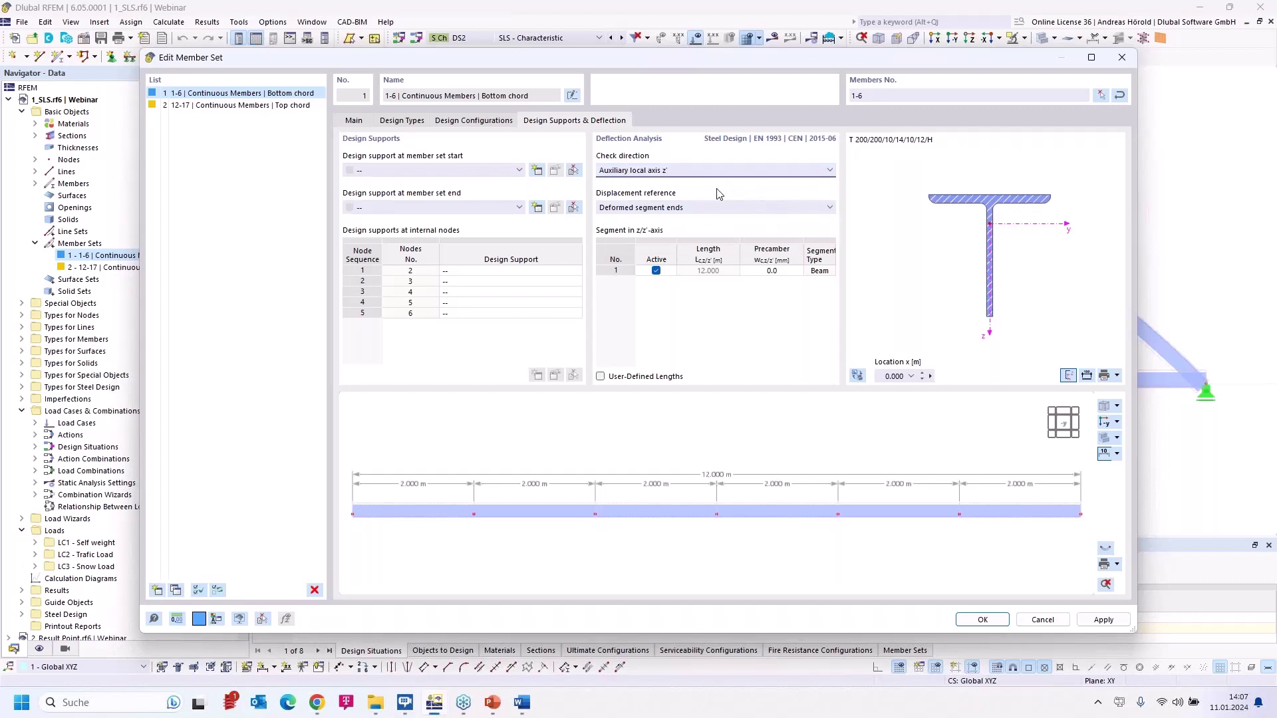
Set the check direction to Auxiliary local axis z' for the Bottom chord and Top chord member sets together, and accept the changes.
{"action": "left_click", "coordinate": [258, 105]}
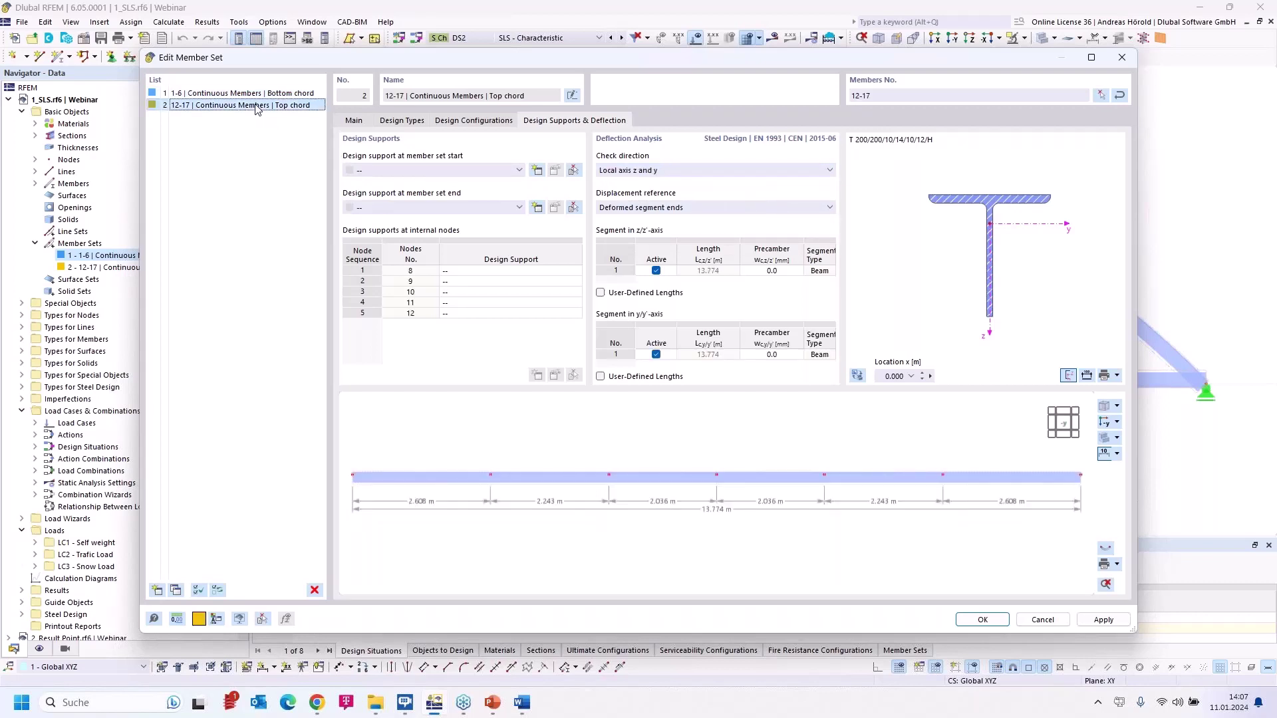
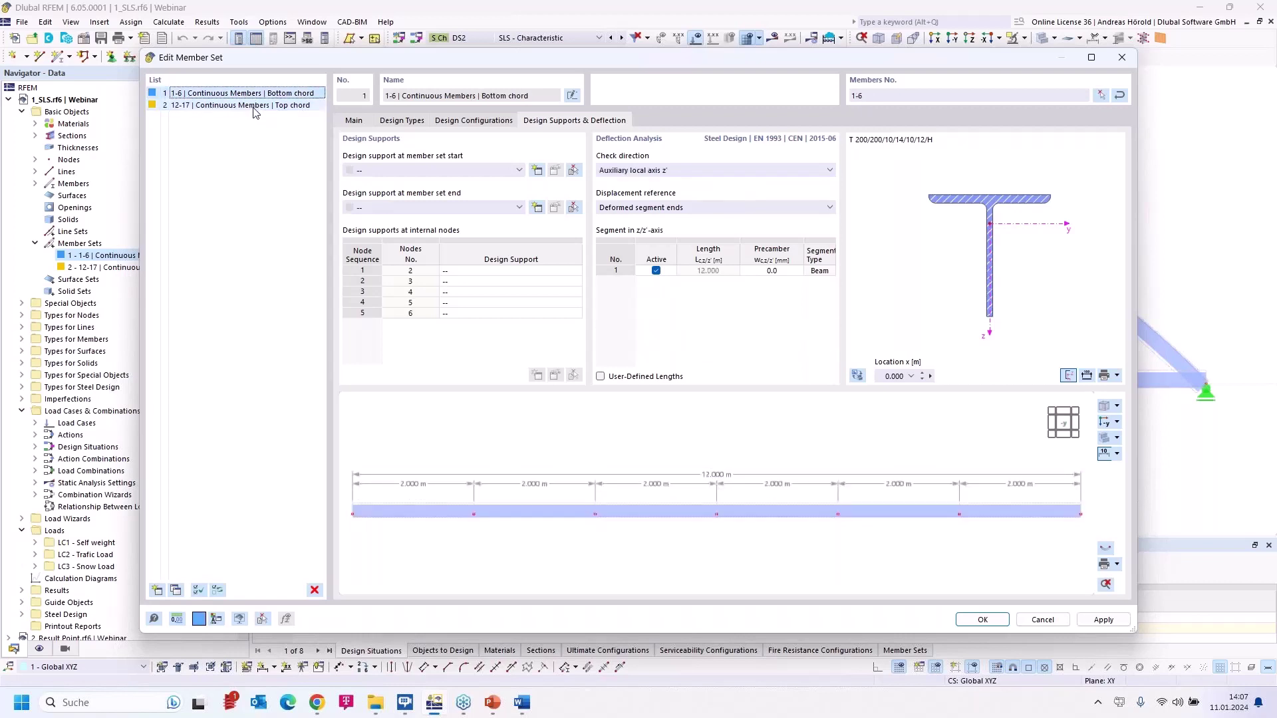
{"action": "left_click", "coordinate": [256, 105], "text": "shift"}
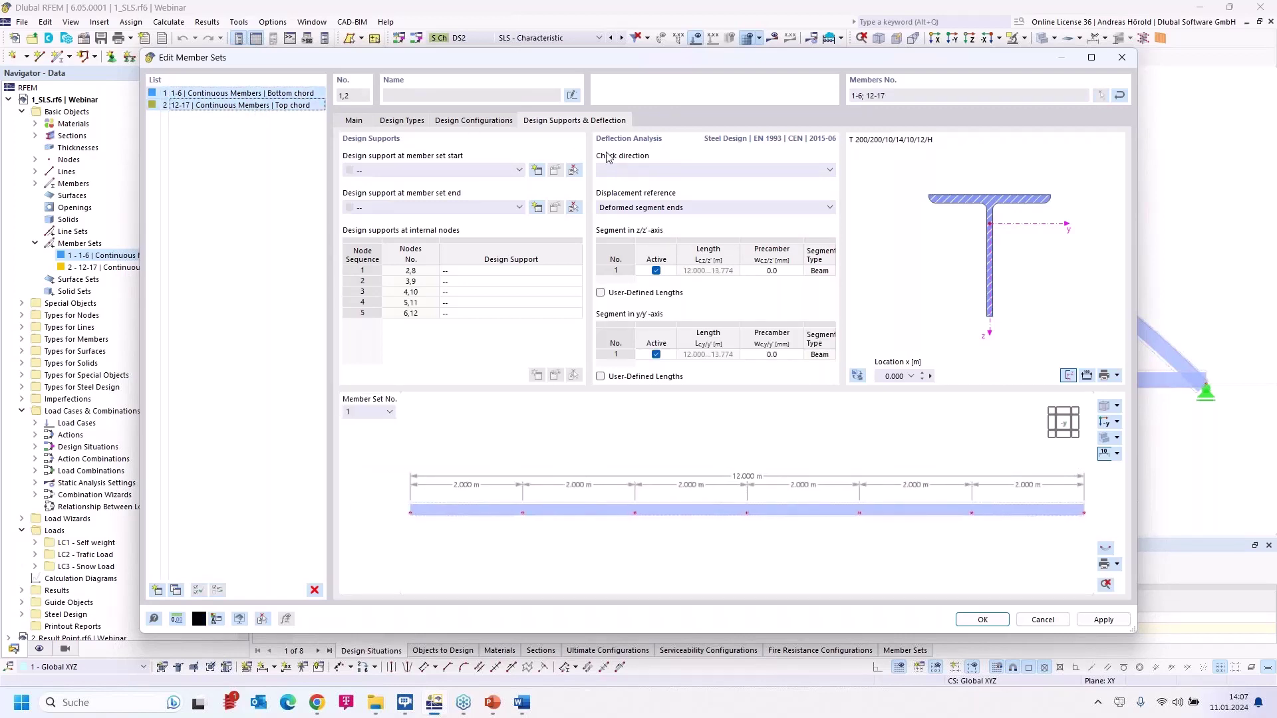
{"action": "left_click", "coordinate": [737, 171]}
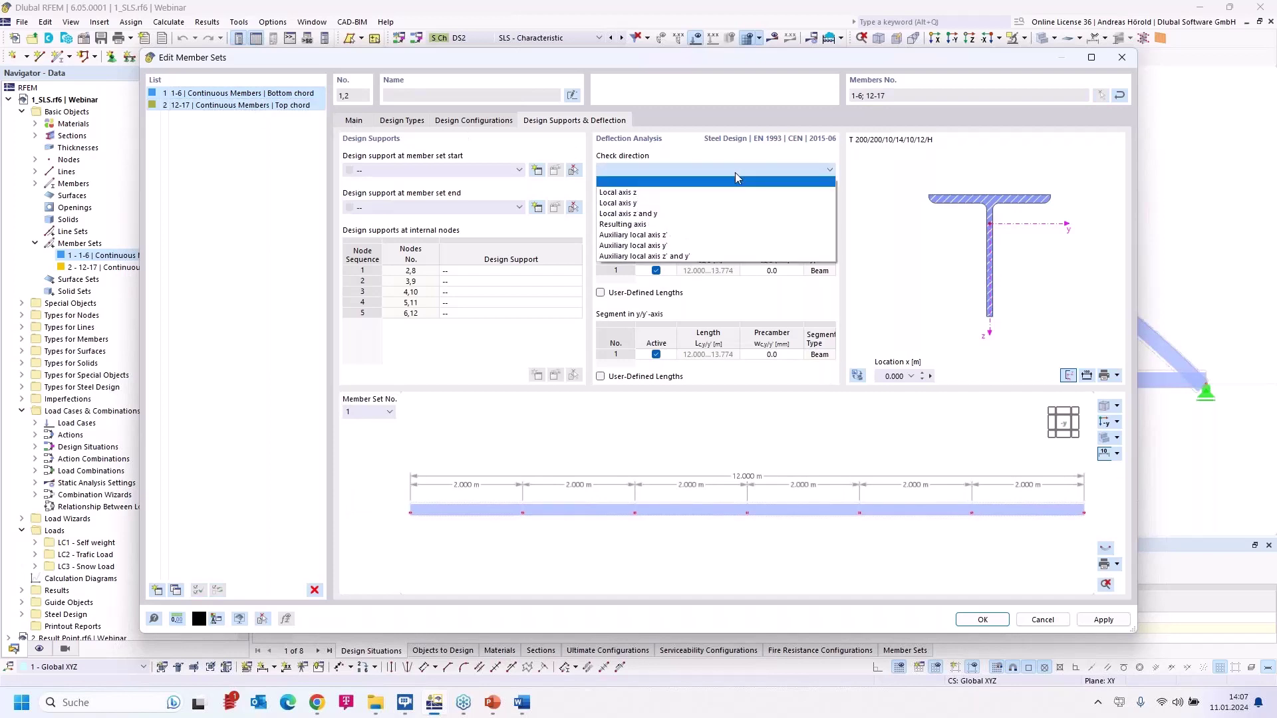
{"action": "left_click", "coordinate": [696, 235]}
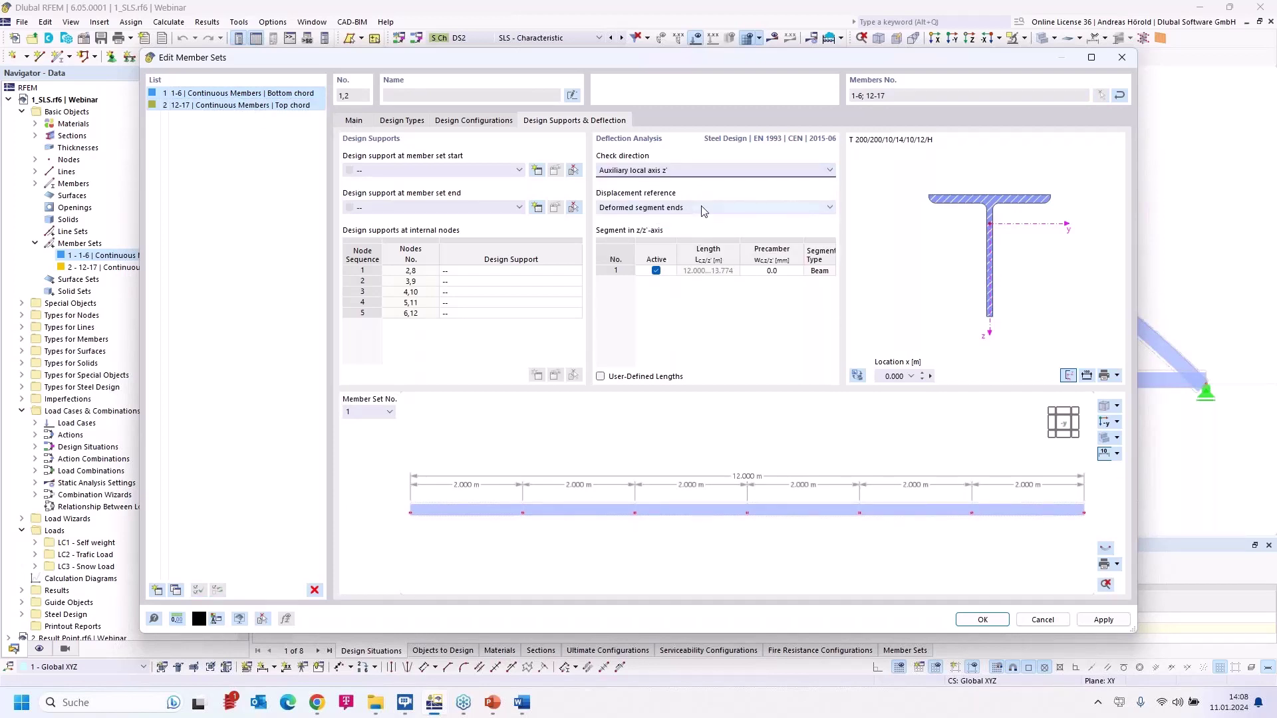
{"action": "left_click", "coordinate": [983, 620]}
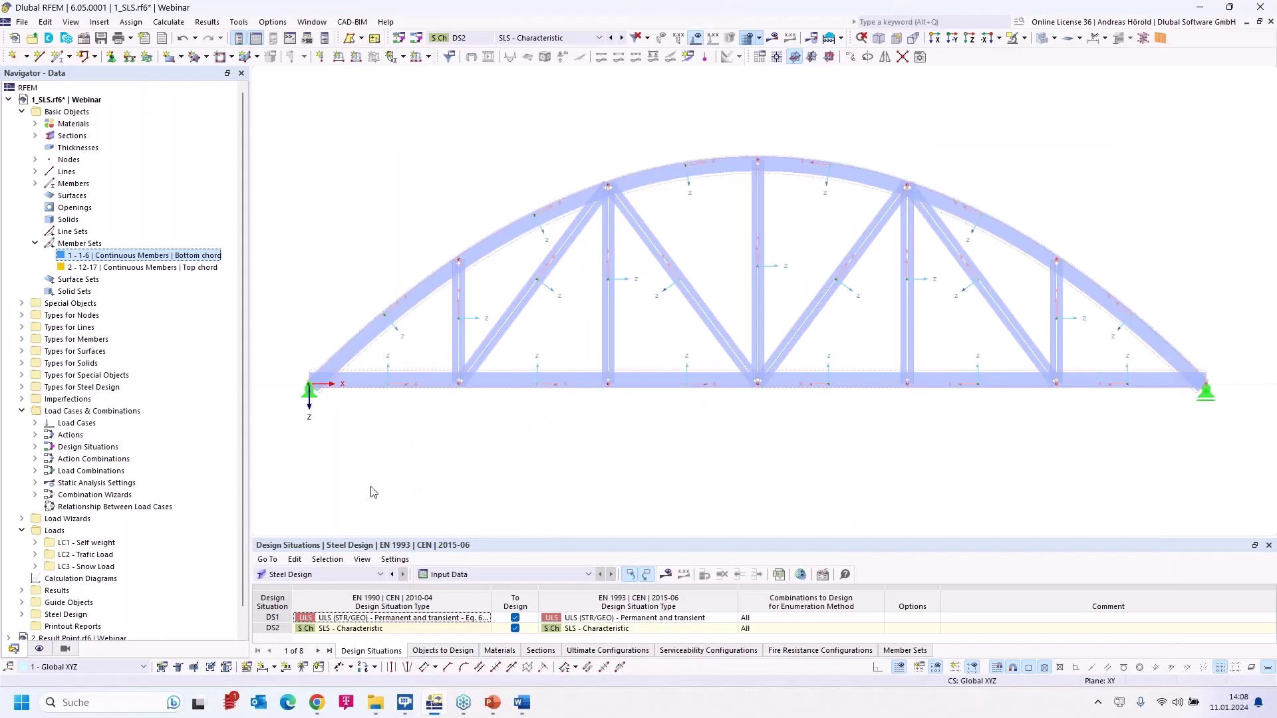
Hide the member axis systems x, y, z and display the member auxiliary axis systems x', y', z' instead.
{"action": "left_click", "coordinate": [40, 648]}
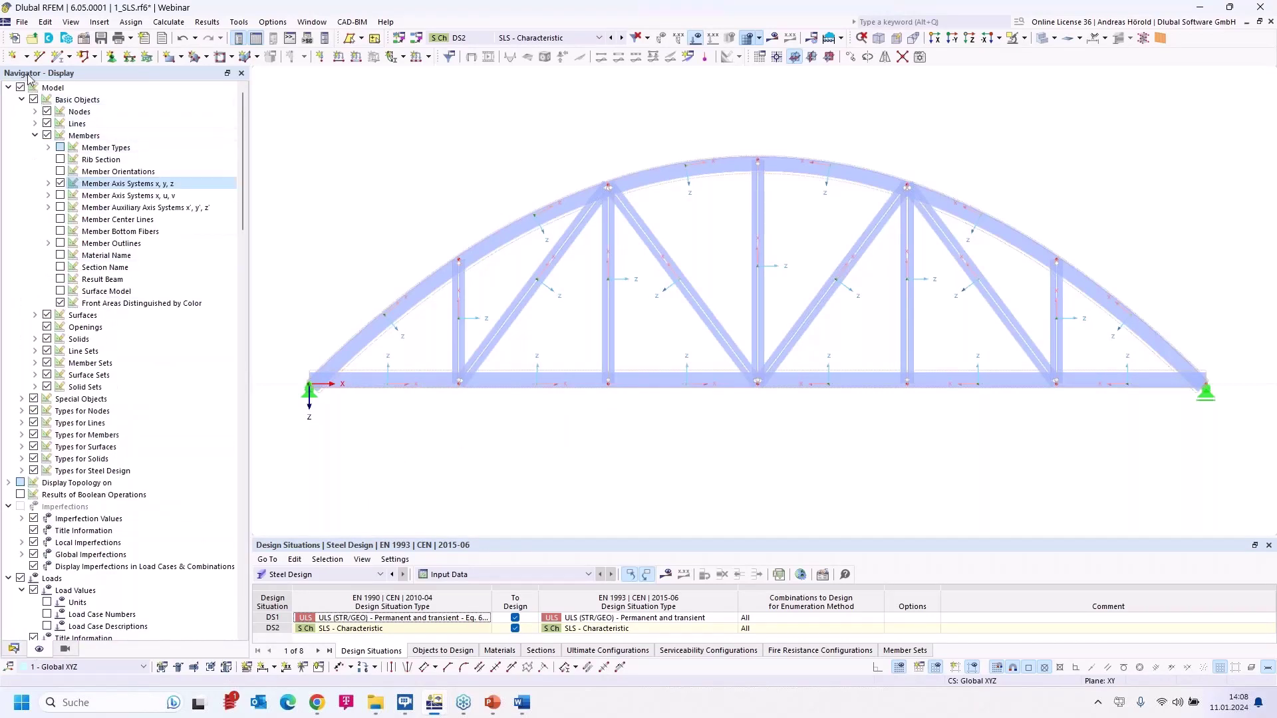
{"action": "left_click", "coordinate": [60, 185]}
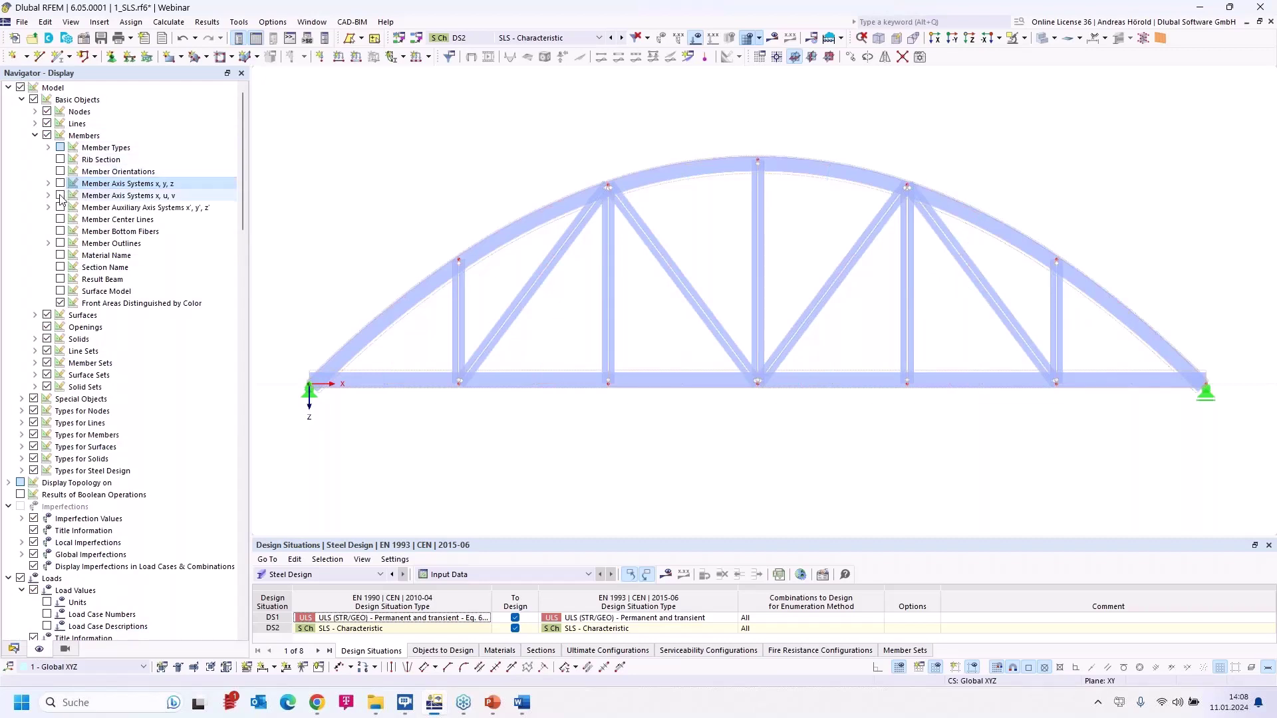
{"action": "left_click", "coordinate": [61, 208]}
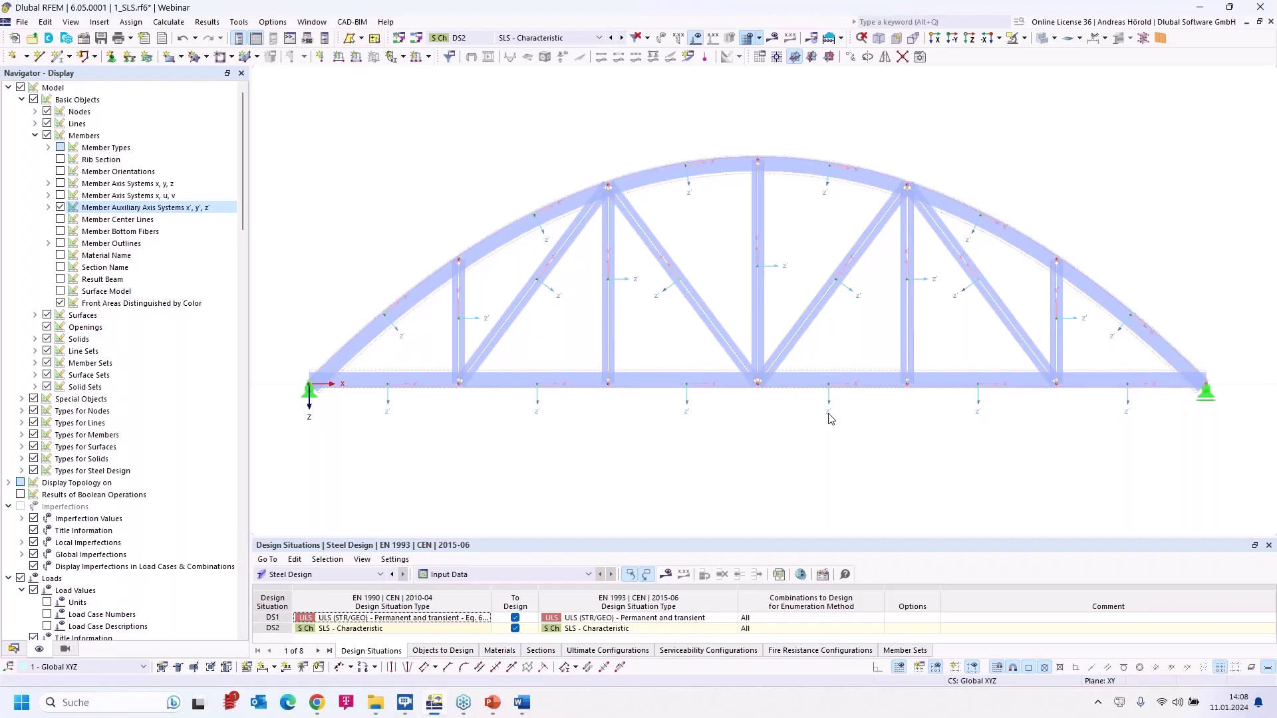
Calculate the steel design and display only the Serviceability Limit State ratios on members, moving the control panel off the truss.
{"action": "left_click", "coordinate": [667, 574]}
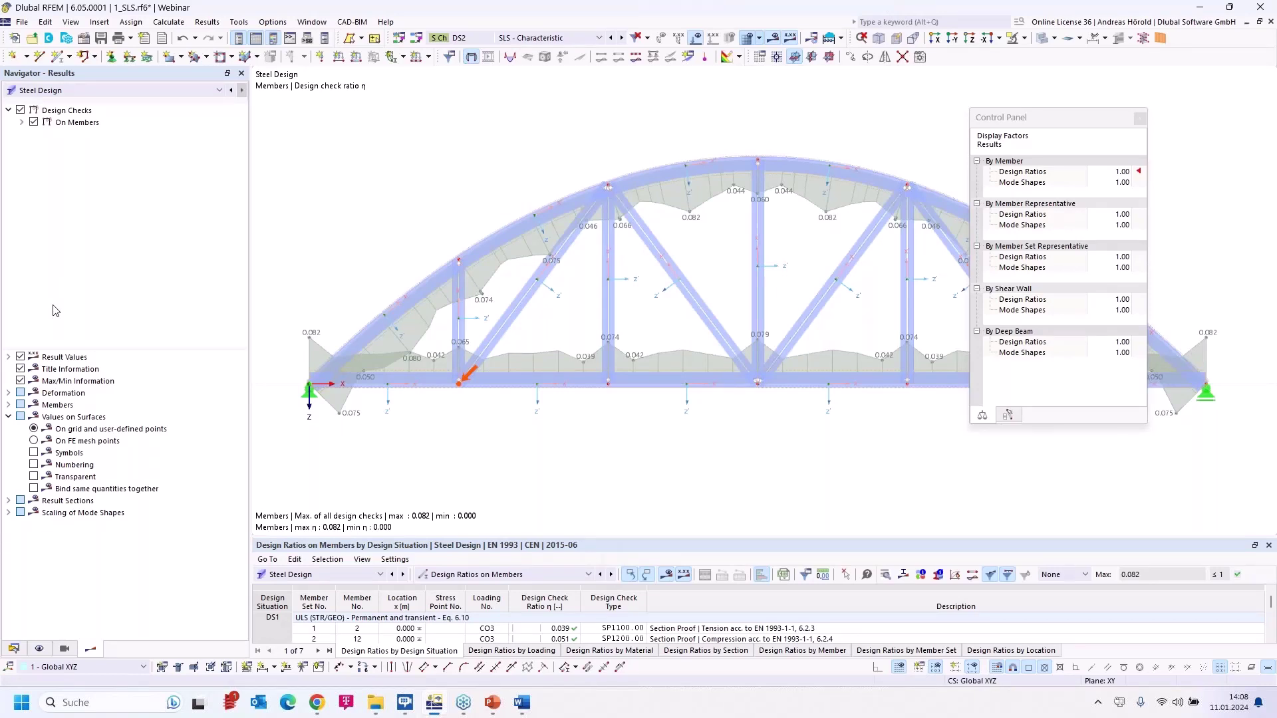
{"action": "left_click", "coordinate": [21, 122]}
{"action": "left_click", "coordinate": [47, 134]}
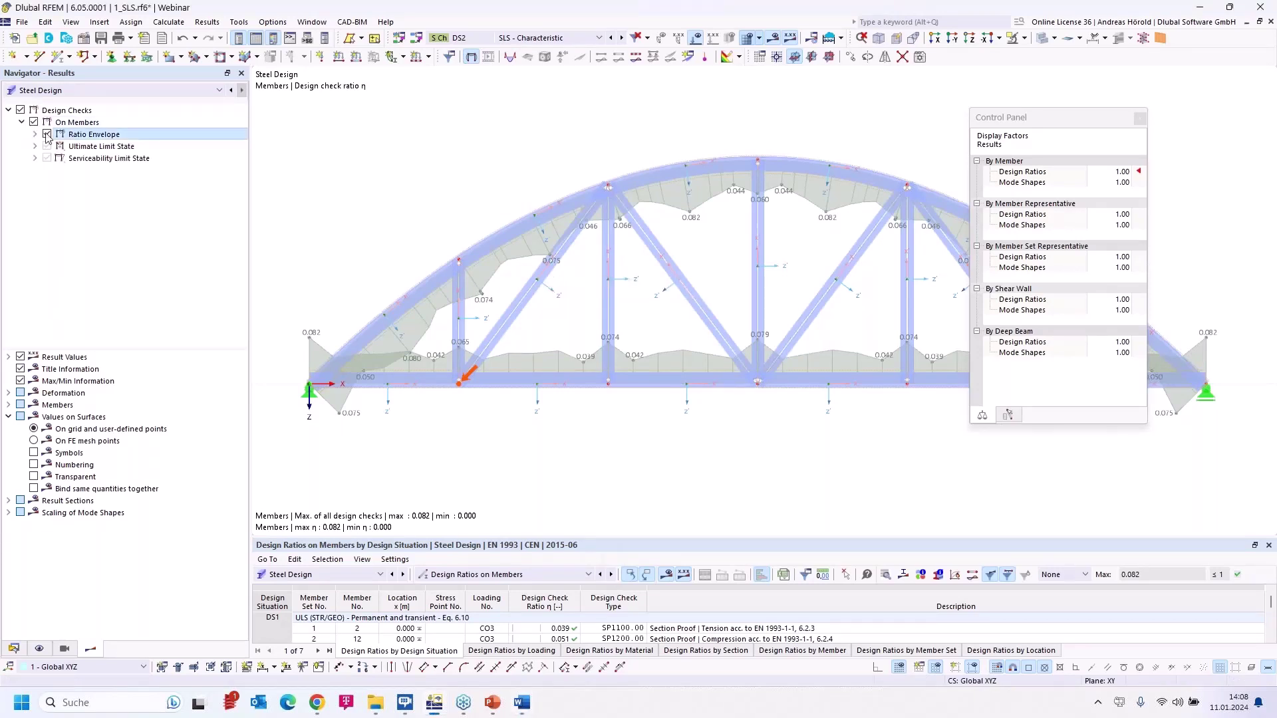
{"action": "left_click", "coordinate": [35, 145]}
{"action": "left_click", "coordinate": [47, 146]}
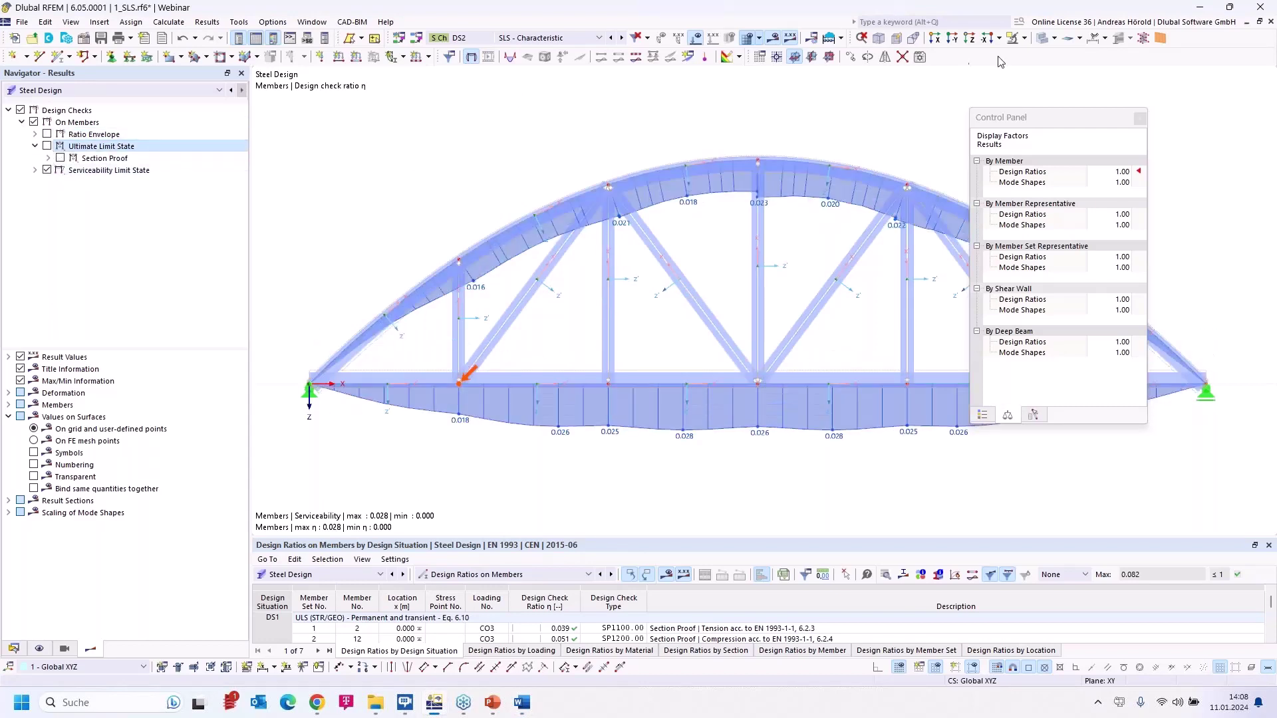
{"action": "left_click_drag", "start_coordinate": [1071, 118], "coordinate": [1185, 78]}
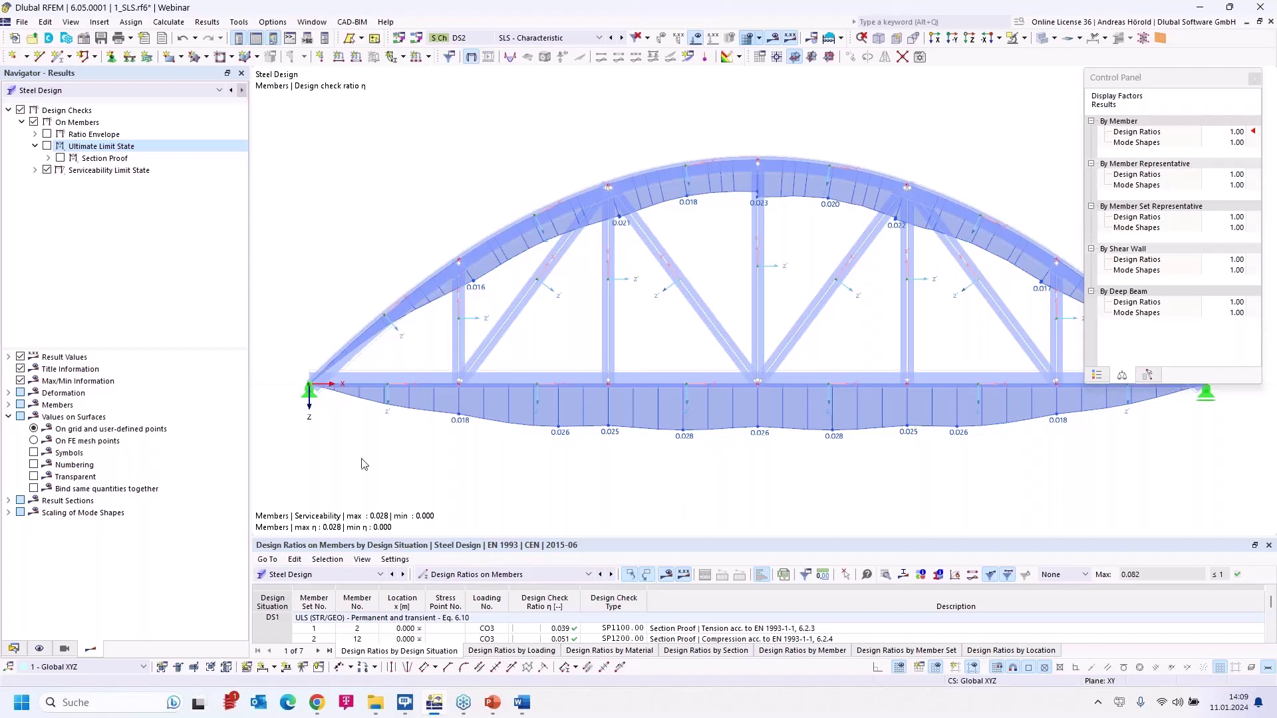
Collapse the 1_SLS.rf6 model, switch to 2_Result Point.rf6 and bring up its result display options.
{"action": "left_click", "coordinate": [14, 648]}
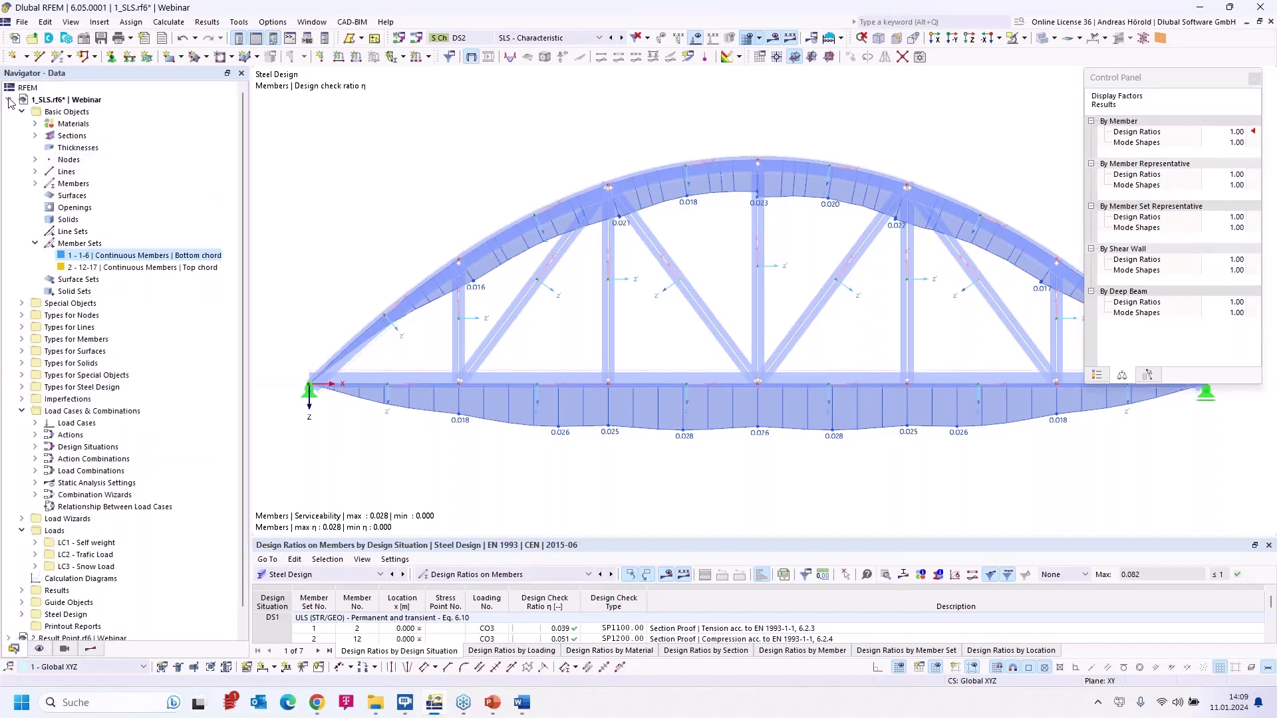
{"action": "left_click", "coordinate": [8, 100]}
{"action": "left_click", "coordinate": [85, 111]}
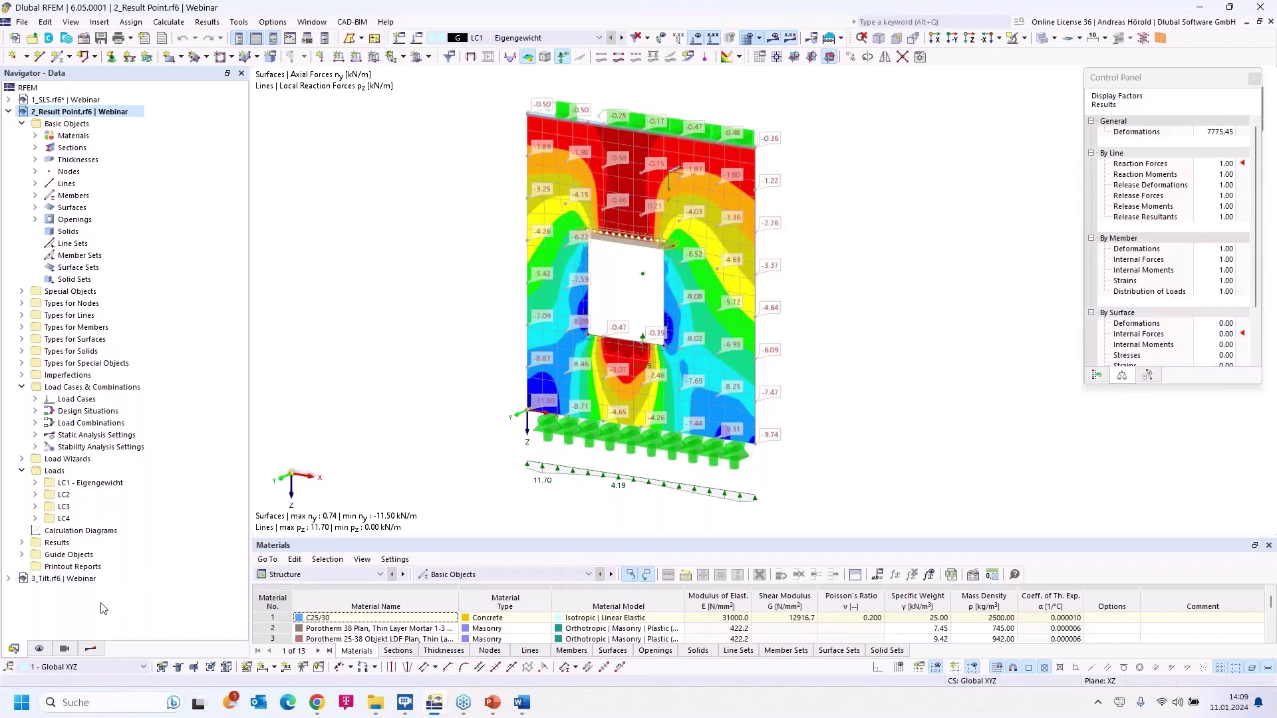
{"action": "left_click", "coordinate": [91, 649]}
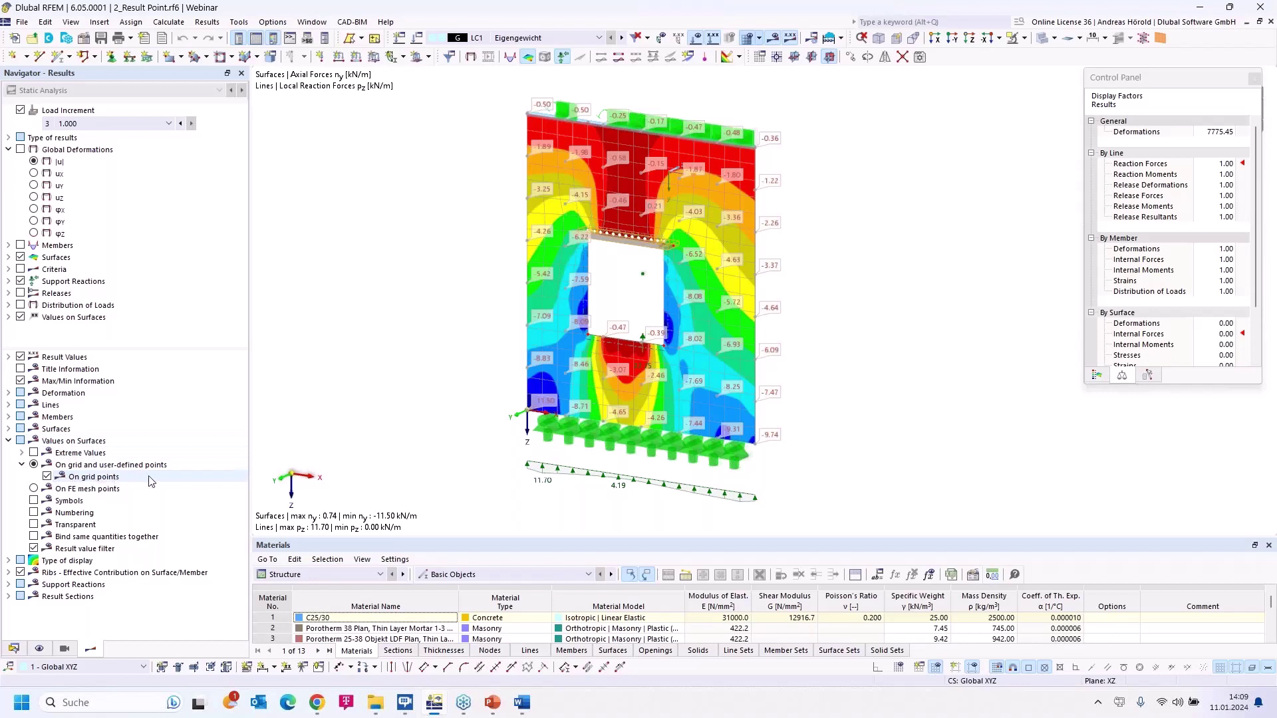
Show the surface result values on FE mesh points and check the target length of finite elements in the mesh settings.
{"action": "left_click", "coordinate": [34, 489]}
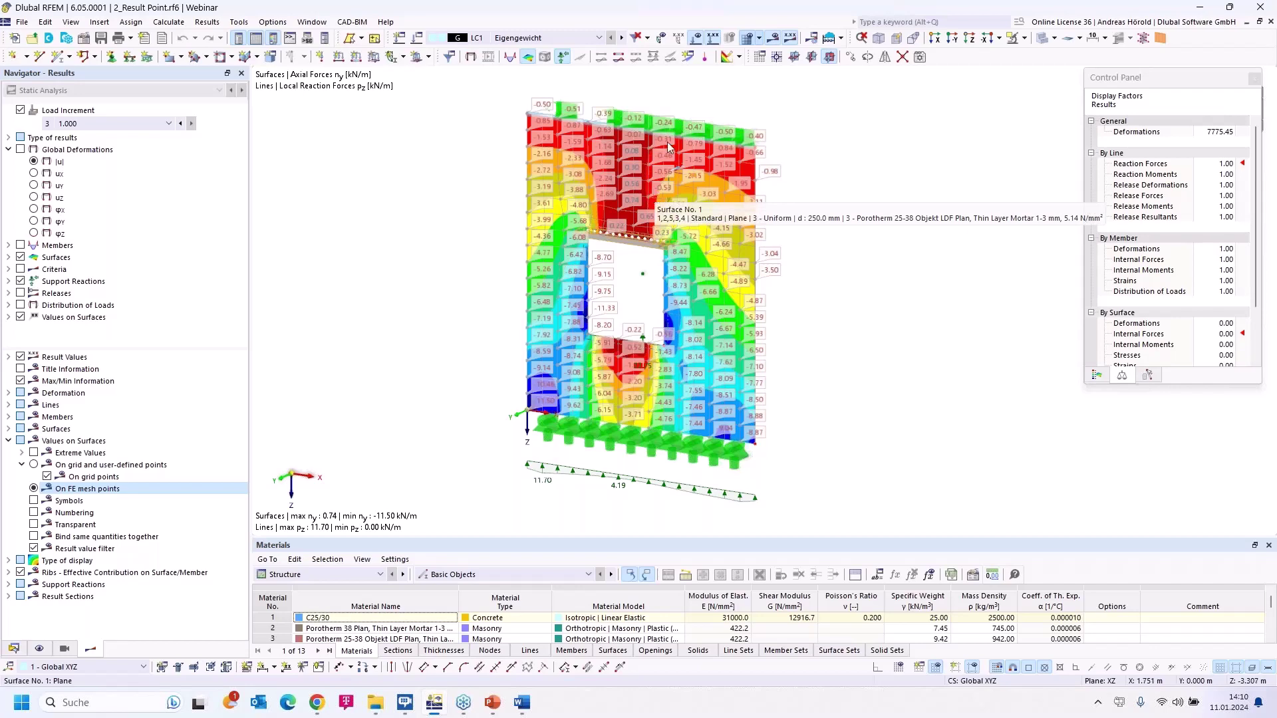
{"action": "left_click", "coordinate": [760, 38]}
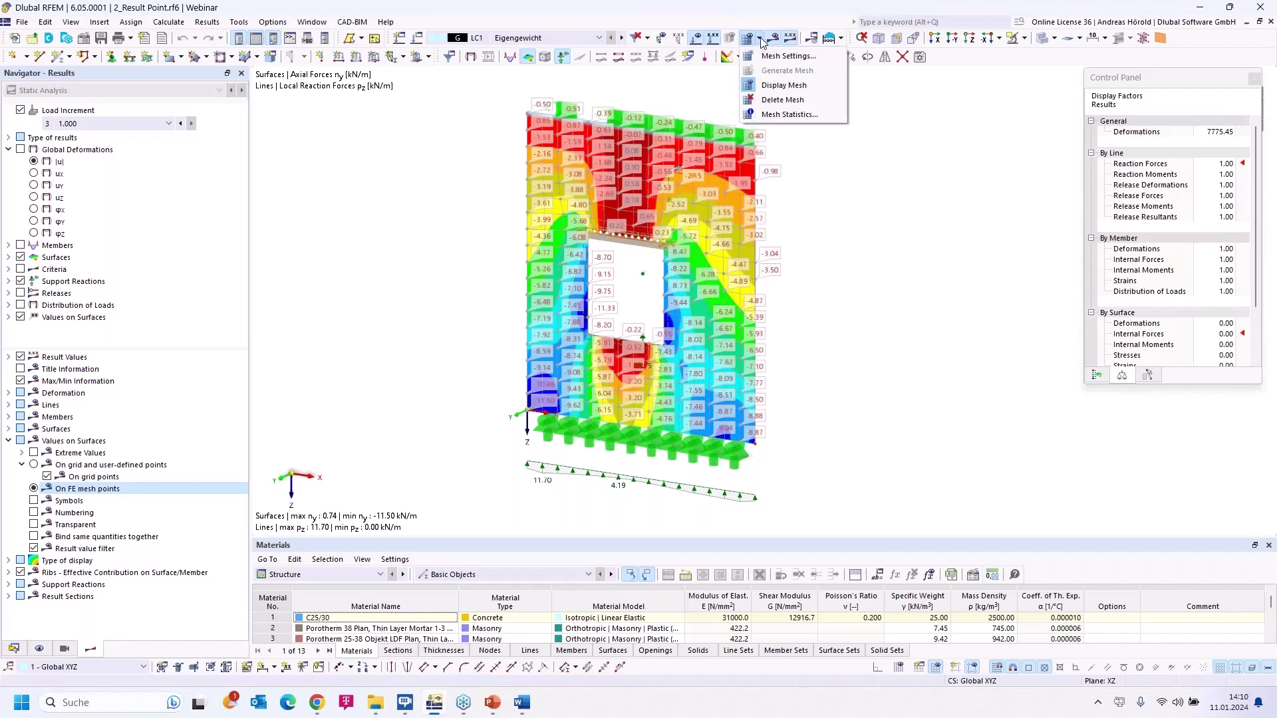
{"action": "left_click", "coordinate": [787, 56]}
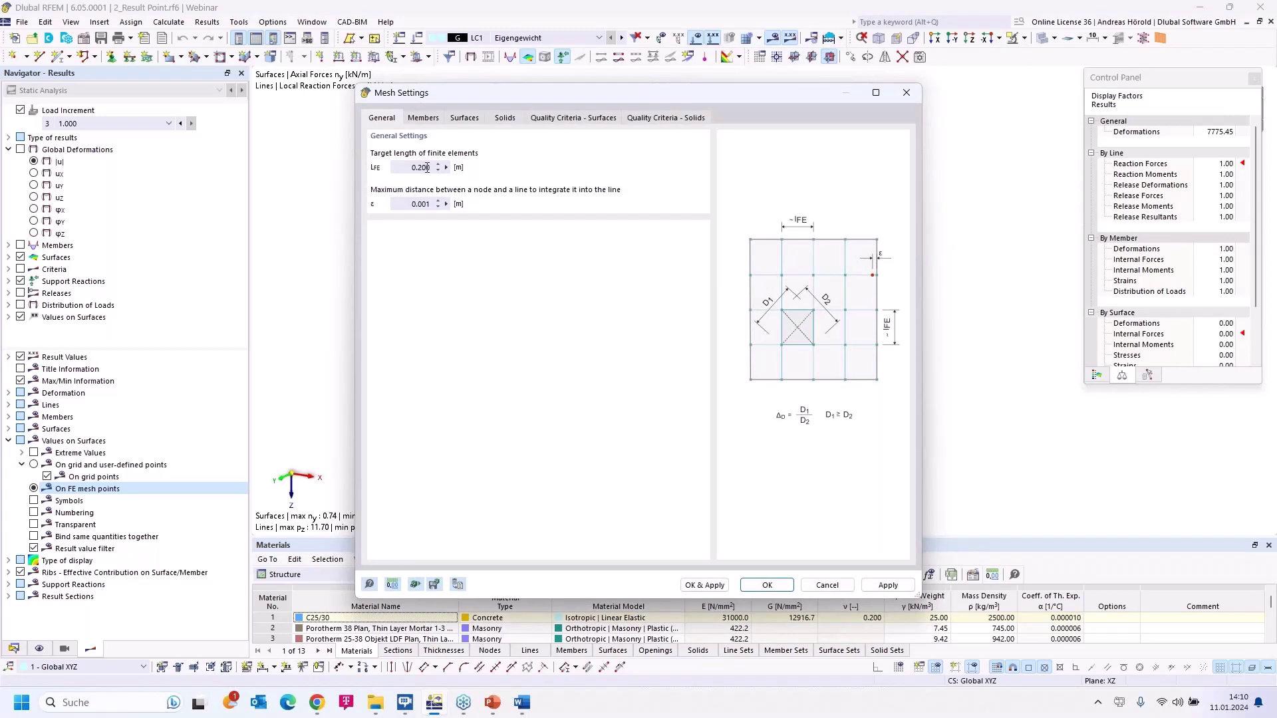
{"action": "left_click", "coordinate": [832, 585]}
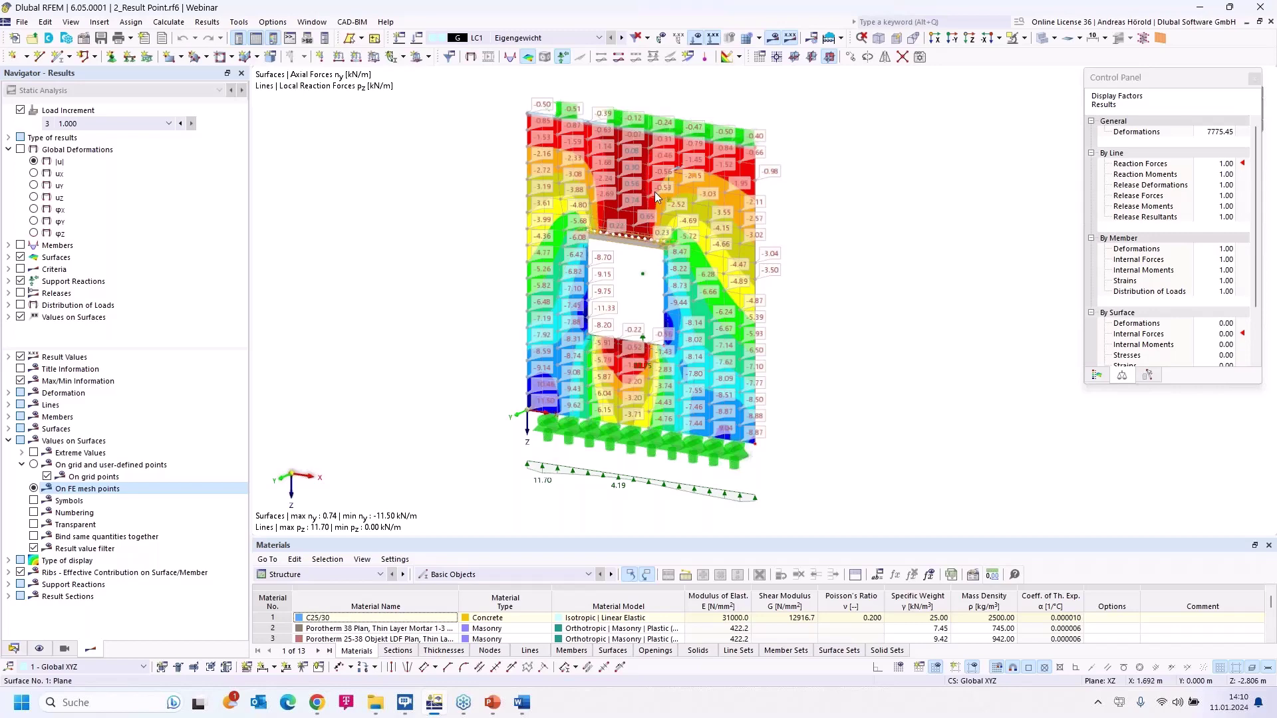
Show the surface values on grid and user-defined points again and review the result grid settings of surface 1.
{"action": "left_click", "coordinate": [34, 465]}
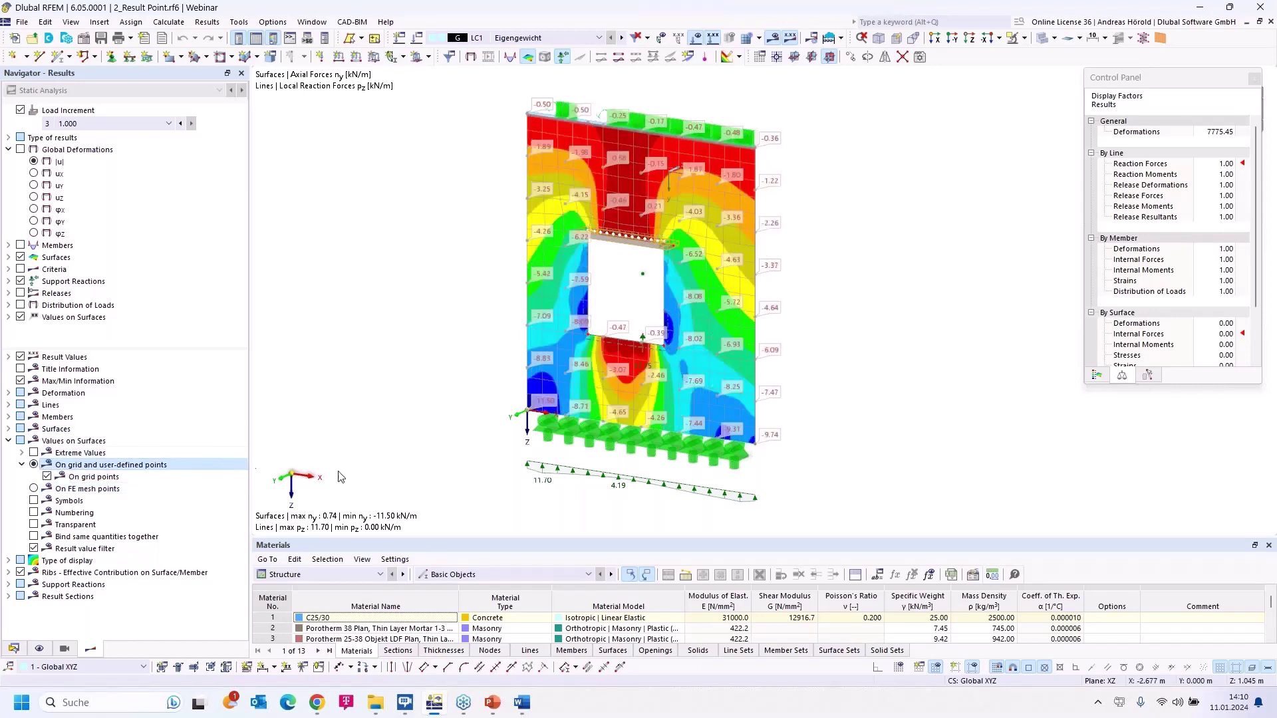
{"action": "double_click", "coordinate": [539, 294]}
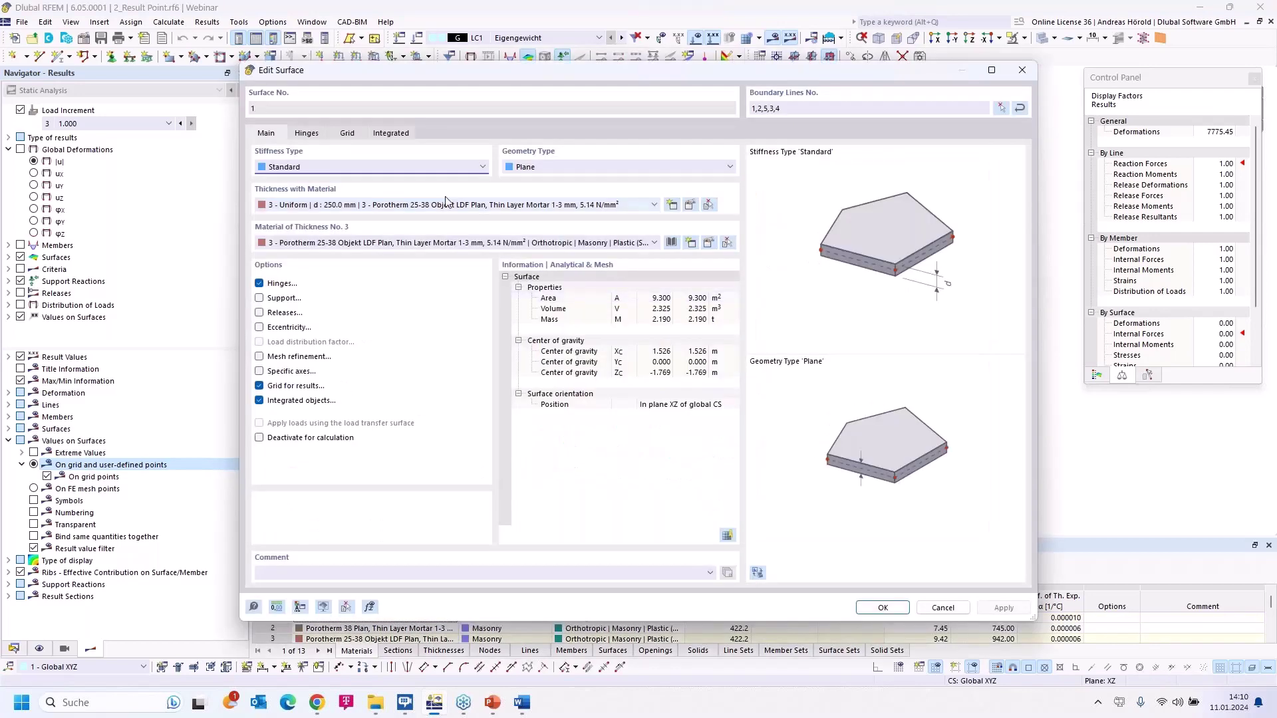
{"action": "left_click", "coordinate": [347, 135]}
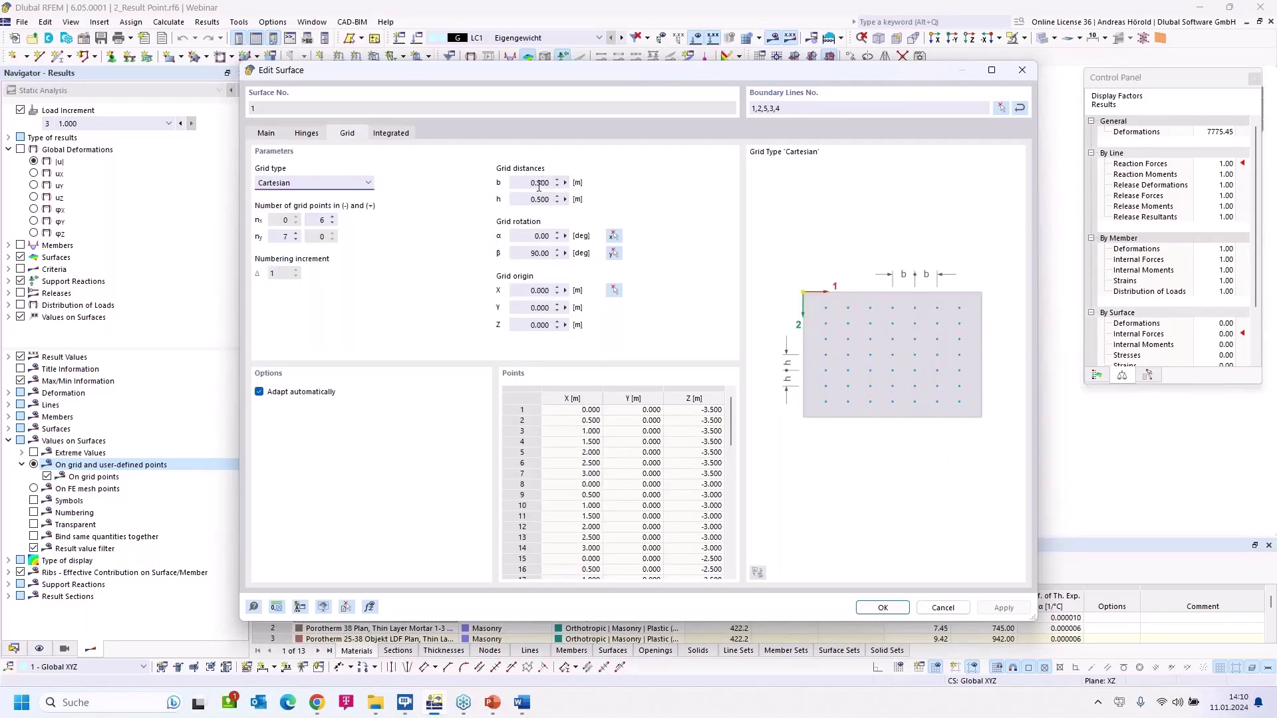
{"action": "left_click", "coordinate": [942, 608]}
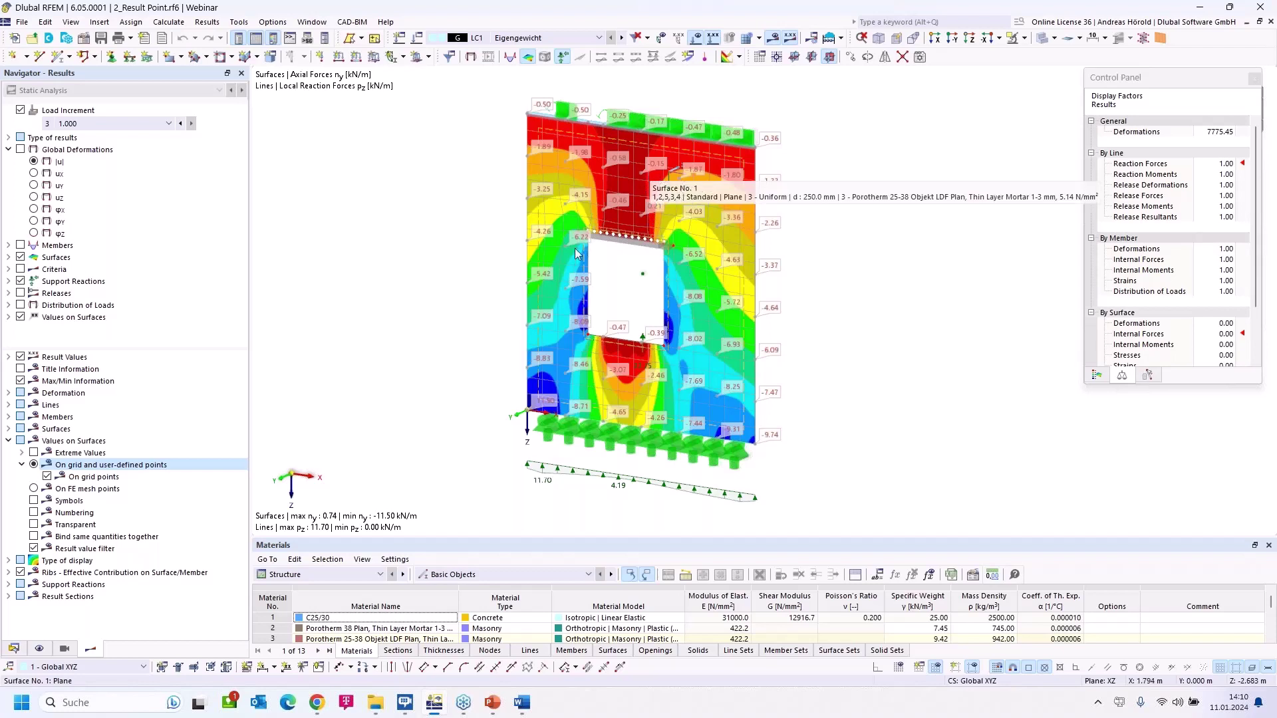
Hide the surface values on grid points and expand the types for surfaces in the model data.
{"action": "left_click", "coordinate": [46, 477]}
{"action": "left_click", "coordinate": [46, 477]}
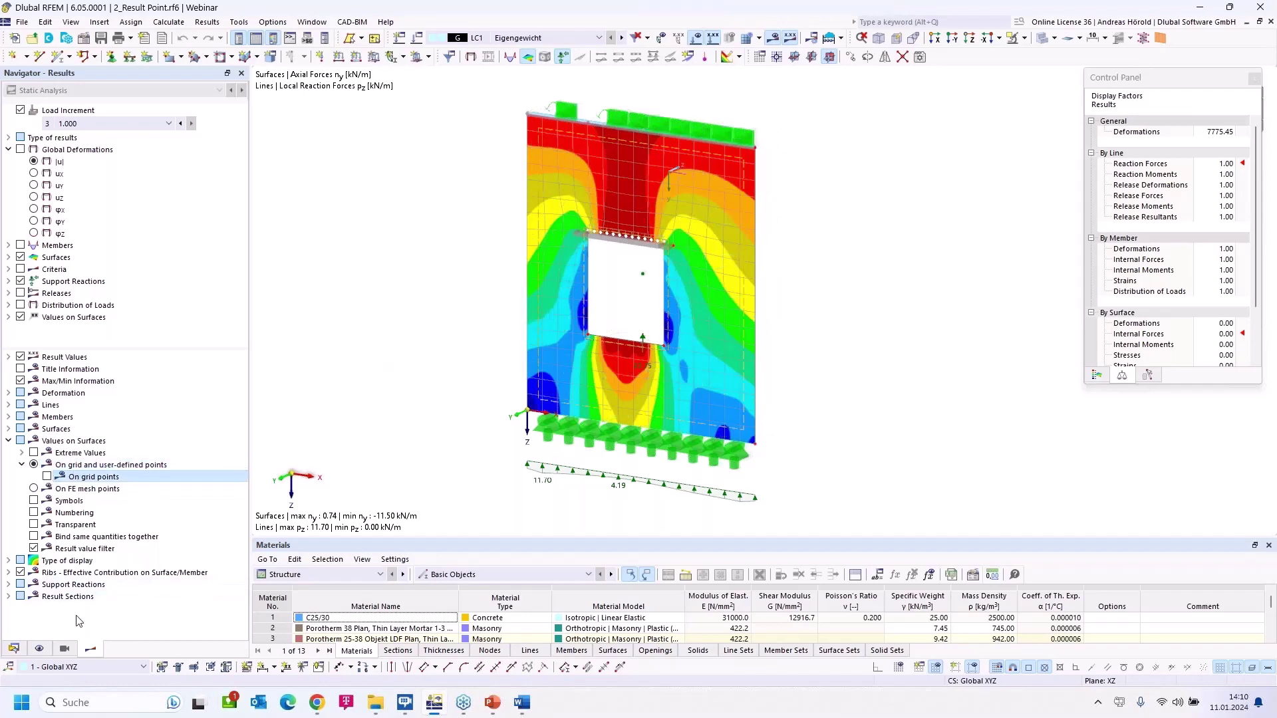
{"action": "left_click", "coordinate": [14, 648]}
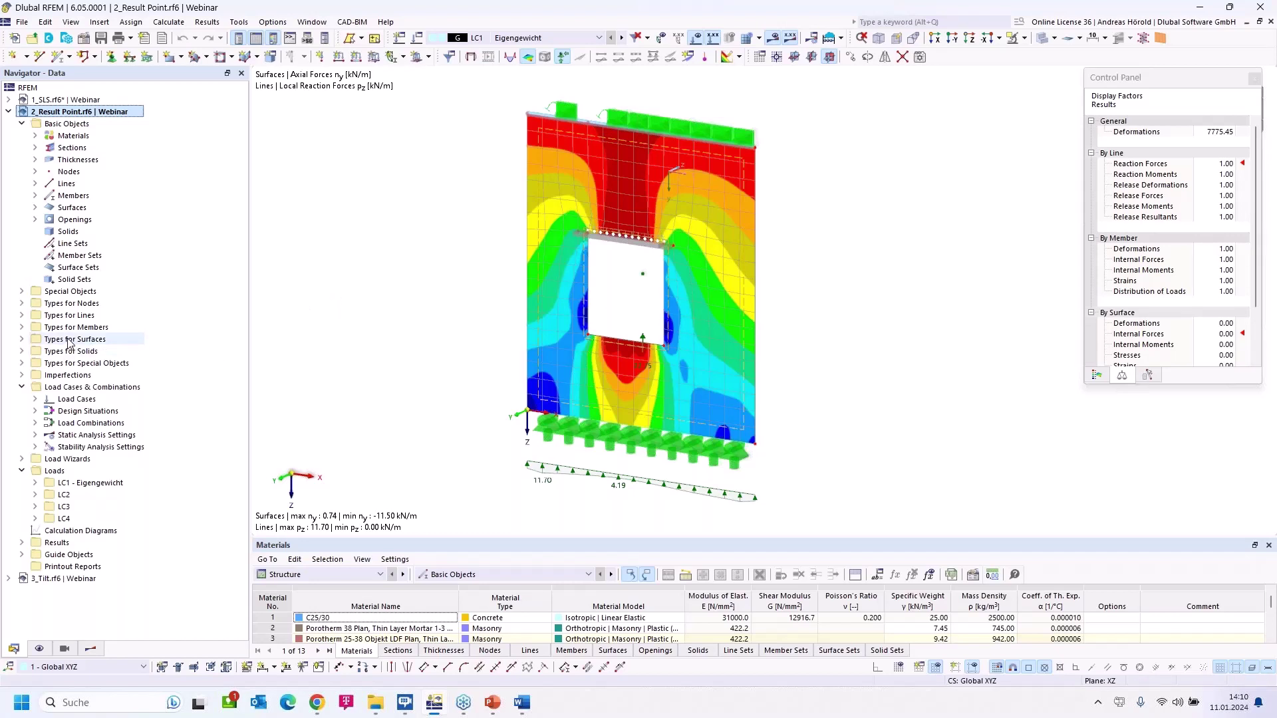
{"action": "left_click", "coordinate": [21, 340]}
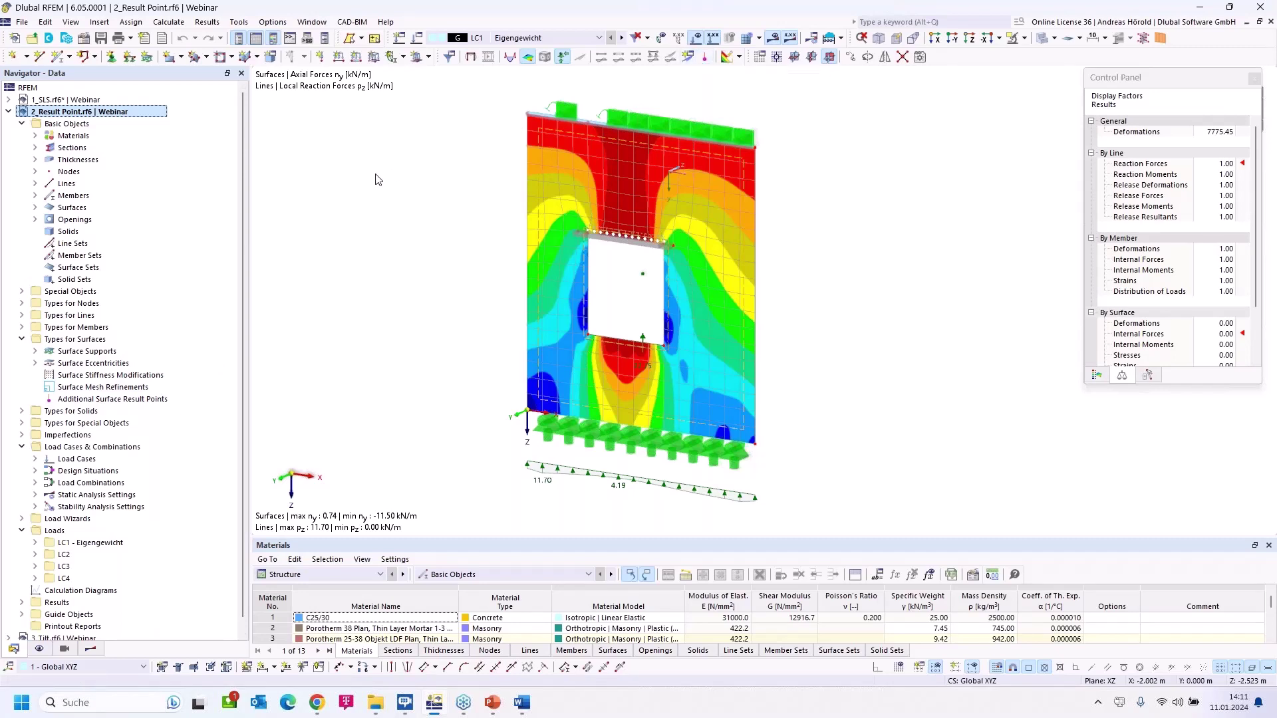
Define a new additional surface result point at X 2.200, Y 0.000, Z -2.600 m, assigned to surface 1.
{"action": "right_click", "coordinate": [95, 400]}
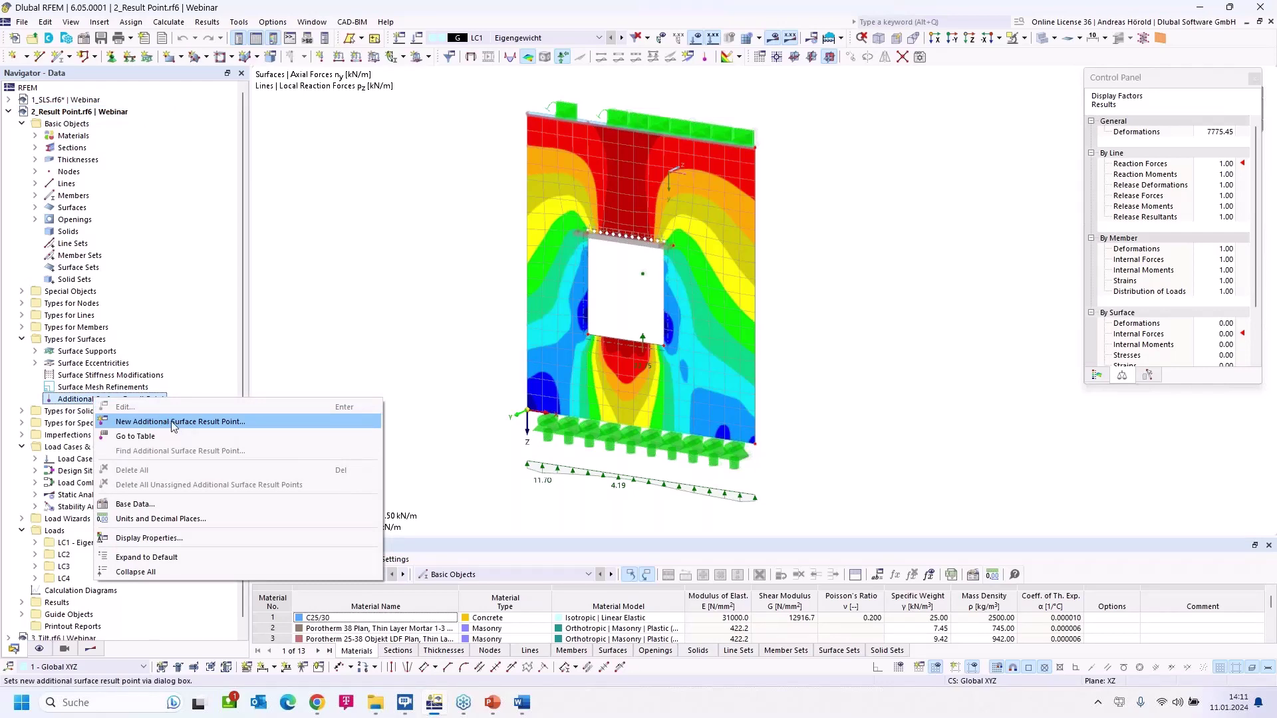
{"action": "left_click", "coordinate": [172, 422]}
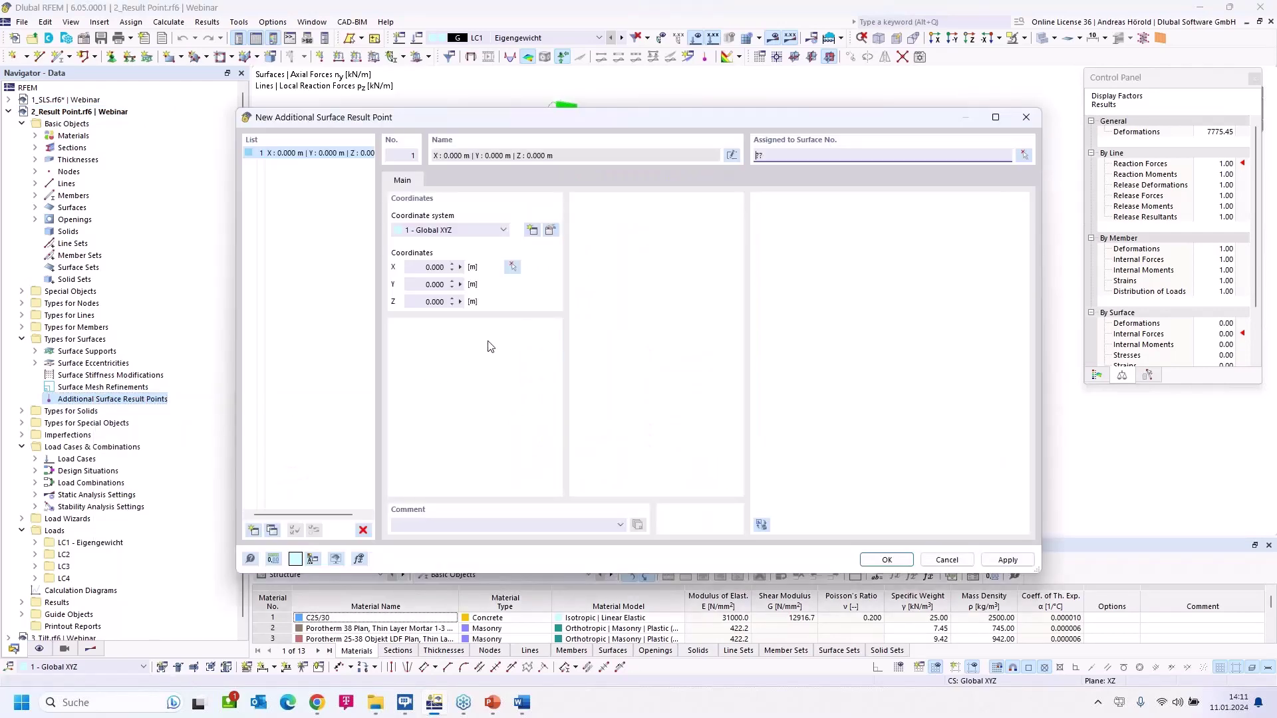
{"action": "left_click", "coordinate": [513, 268]}
{"action": "left_click", "coordinate": [673, 169]}
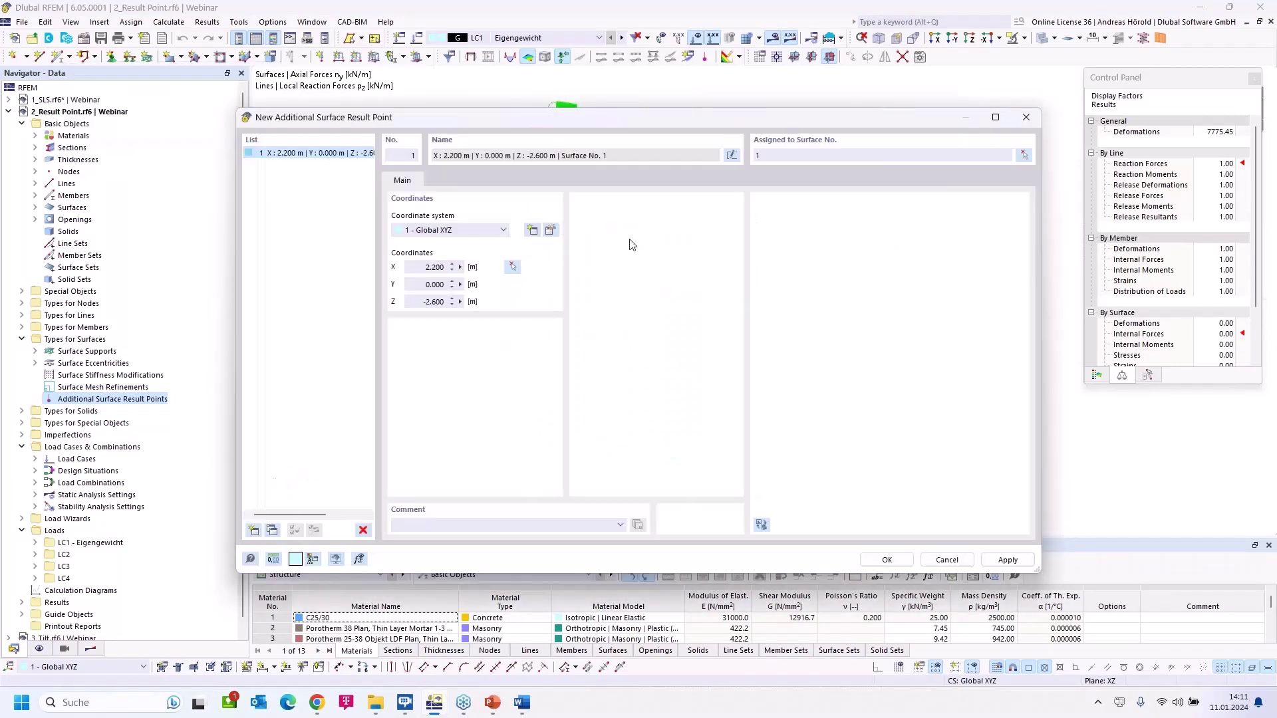
{"action": "left_click", "coordinate": [757, 156]}
{"action": "type", "text": "1"}
Add a second result point on surface 1 at X 0.500, Y 0.000, Z -2.900 m and accept both points.
{"action": "left_click", "coordinate": [255, 532]}
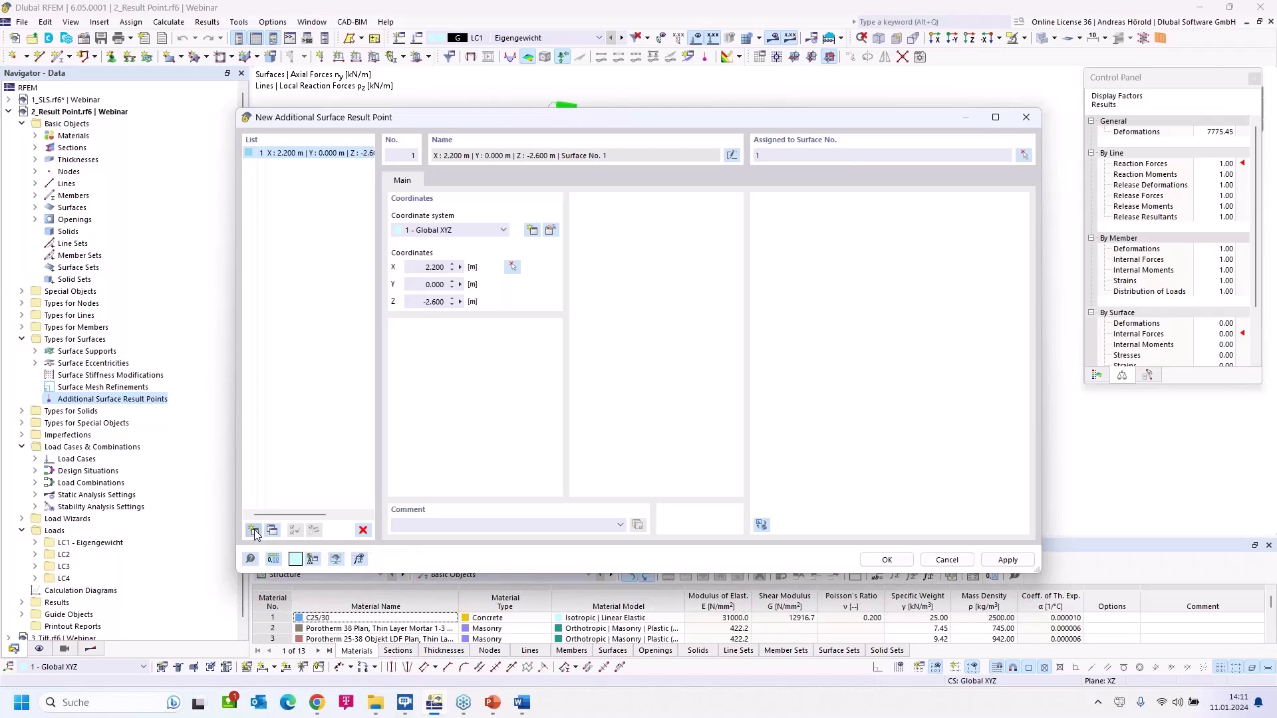
{"action": "left_click", "coordinate": [511, 265]}
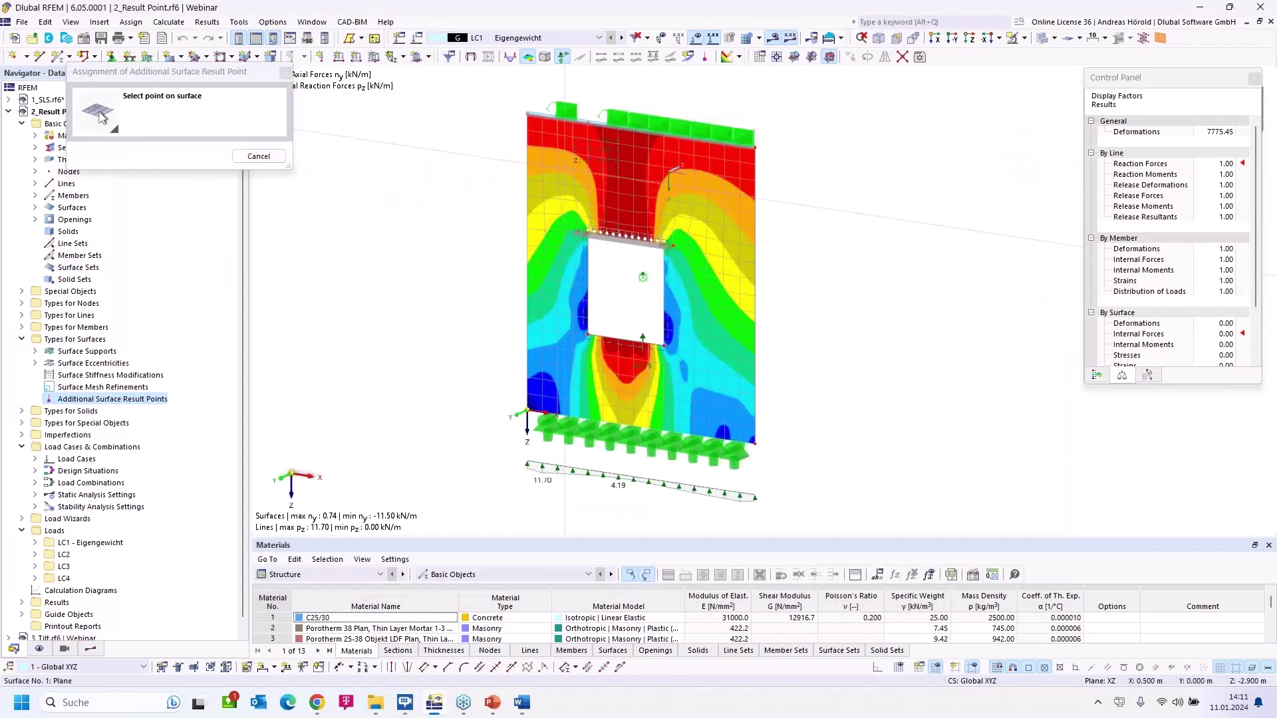
{"action": "left_click", "coordinate": [643, 279]}
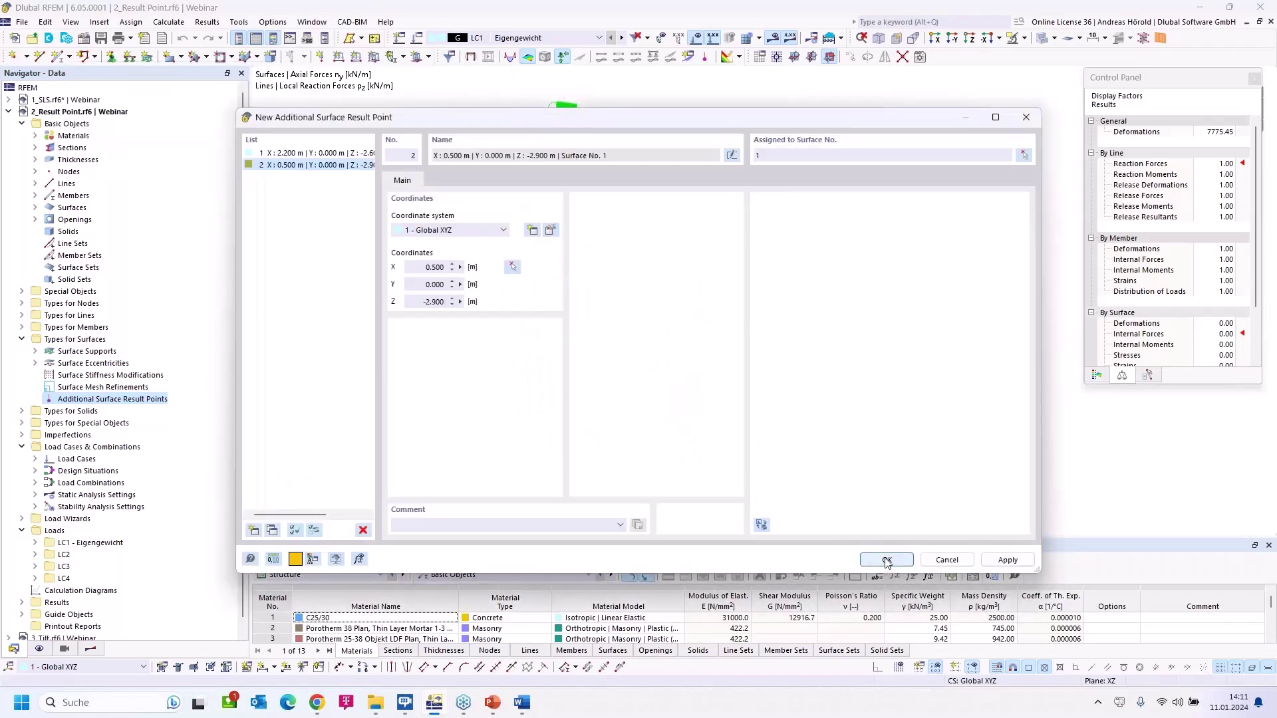
{"action": "left_click", "coordinate": [886, 561]}
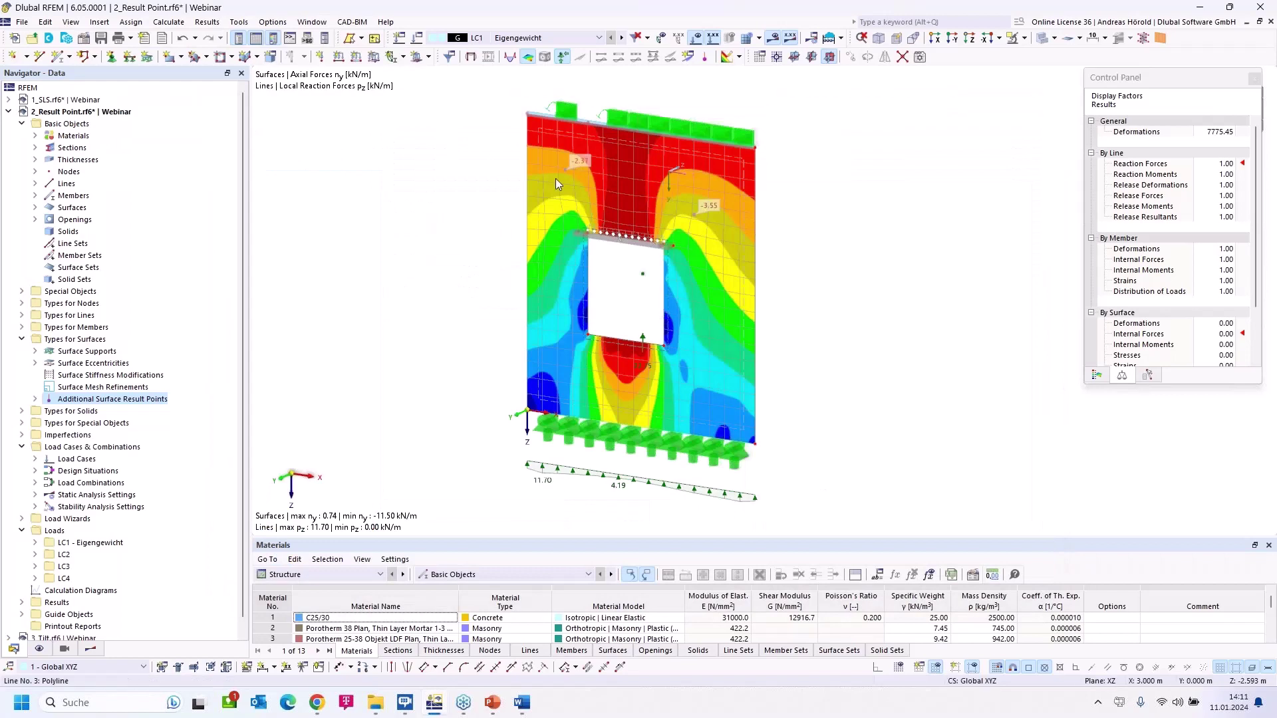
Place three more surface result points graphically: X 2.500, Z -1.700 m; X 1.200, Z -0.500 m; and in the wall strip left of the opening.
{"action": "left_click", "coordinate": [707, 57]}
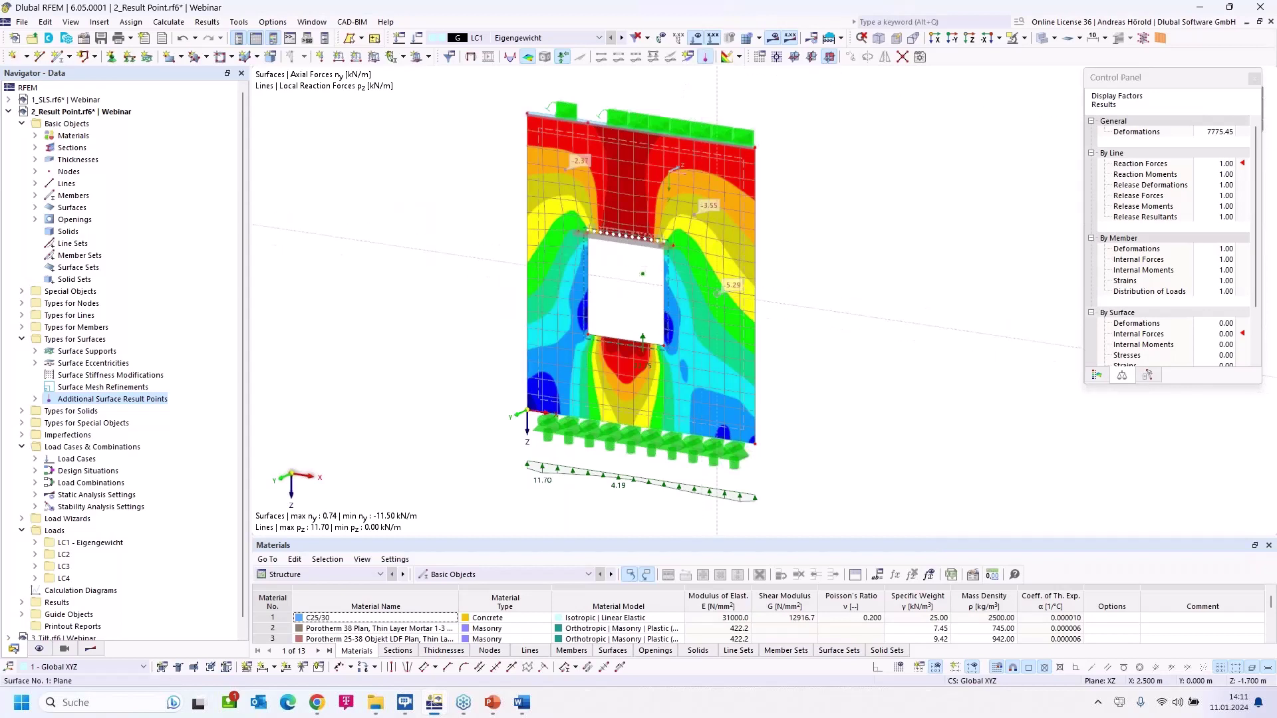
{"action": "left_click", "coordinate": [725, 293]}
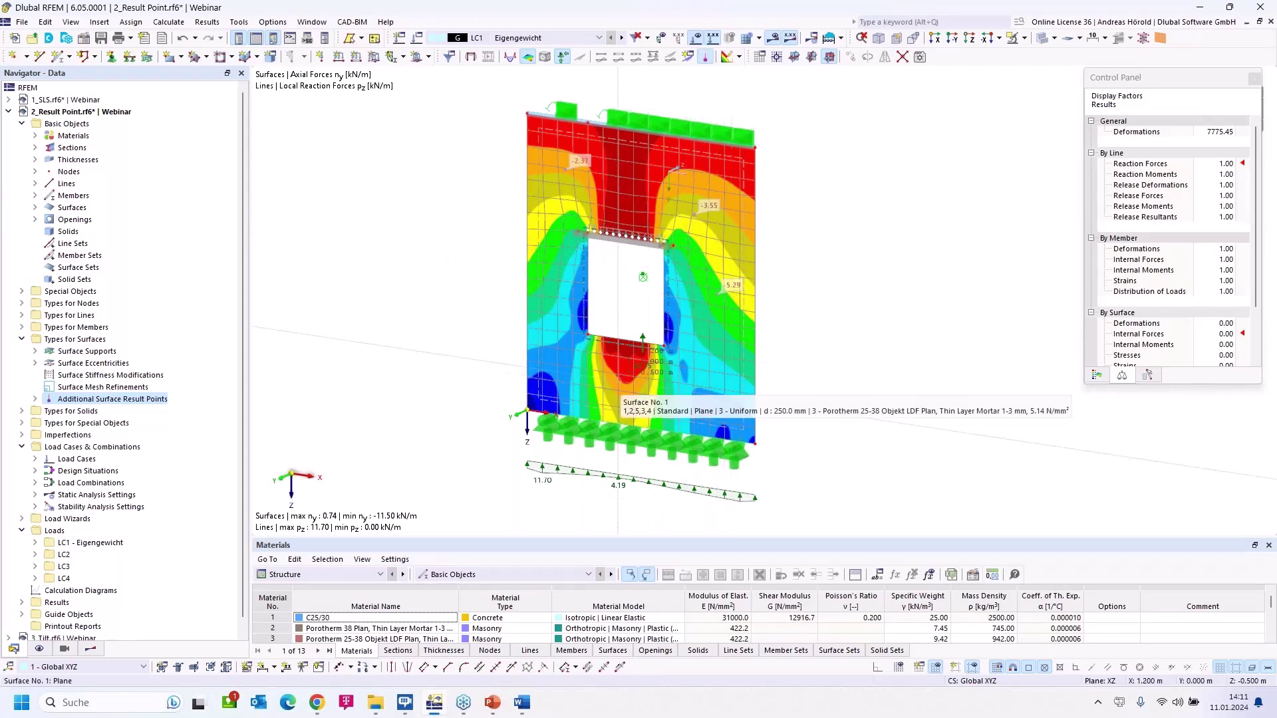
{"action": "left_click", "coordinate": [622, 379]}
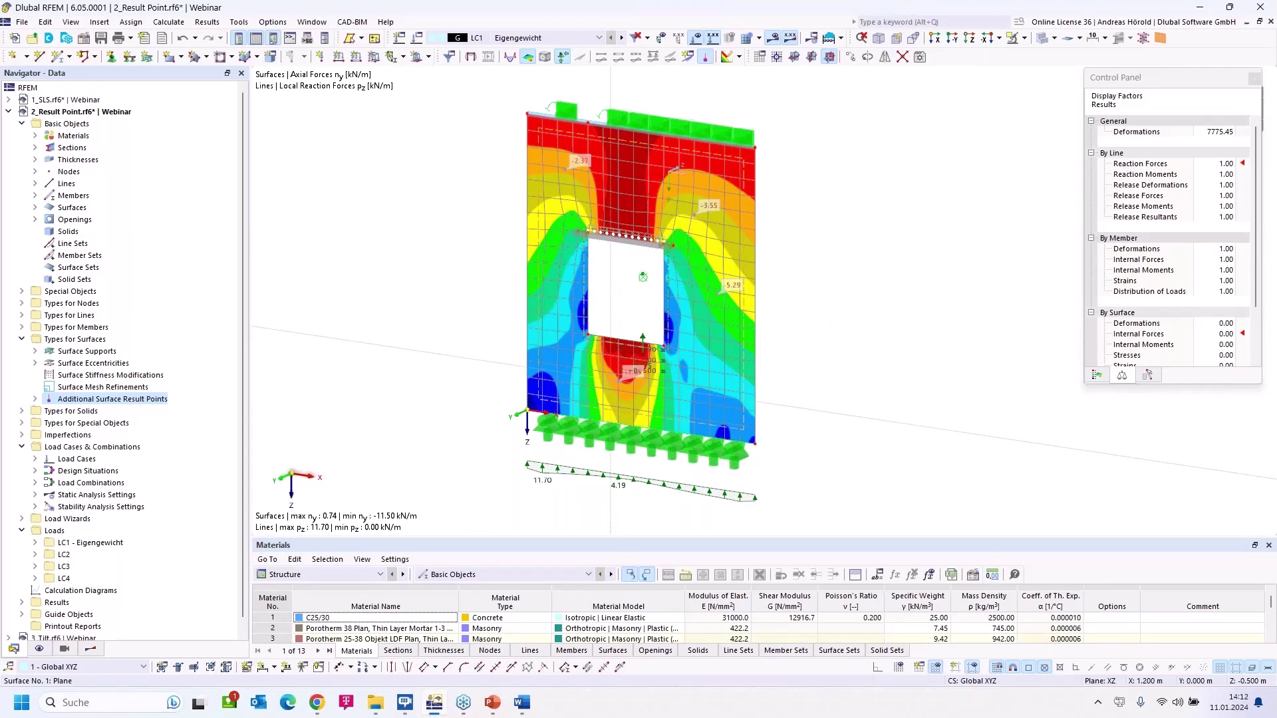
{"action": "left_click", "coordinate": [559, 275]}
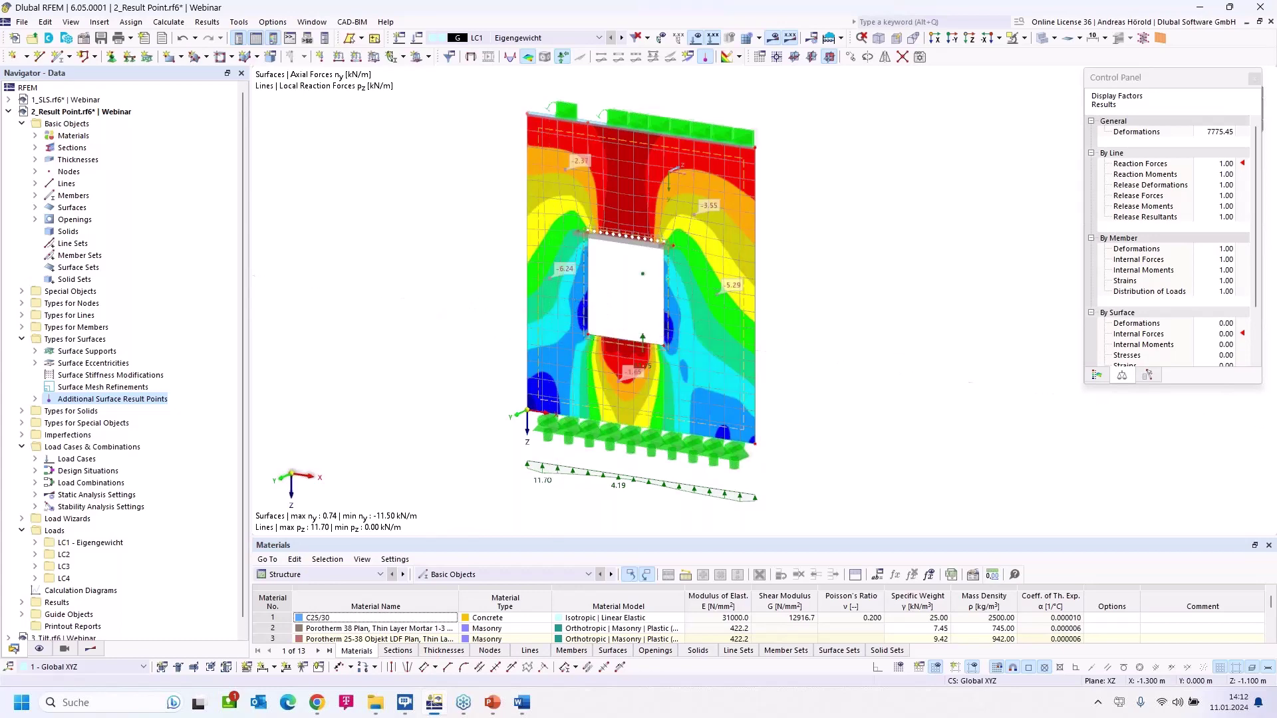
{"action": "key", "text": "Escape"}
Collapse the 2_Result Point.rf6 model, switch to 3_Tilt.rf6 and examine the solid cube with its loads and line supports.
{"action": "left_click", "coordinate": [9, 112]}
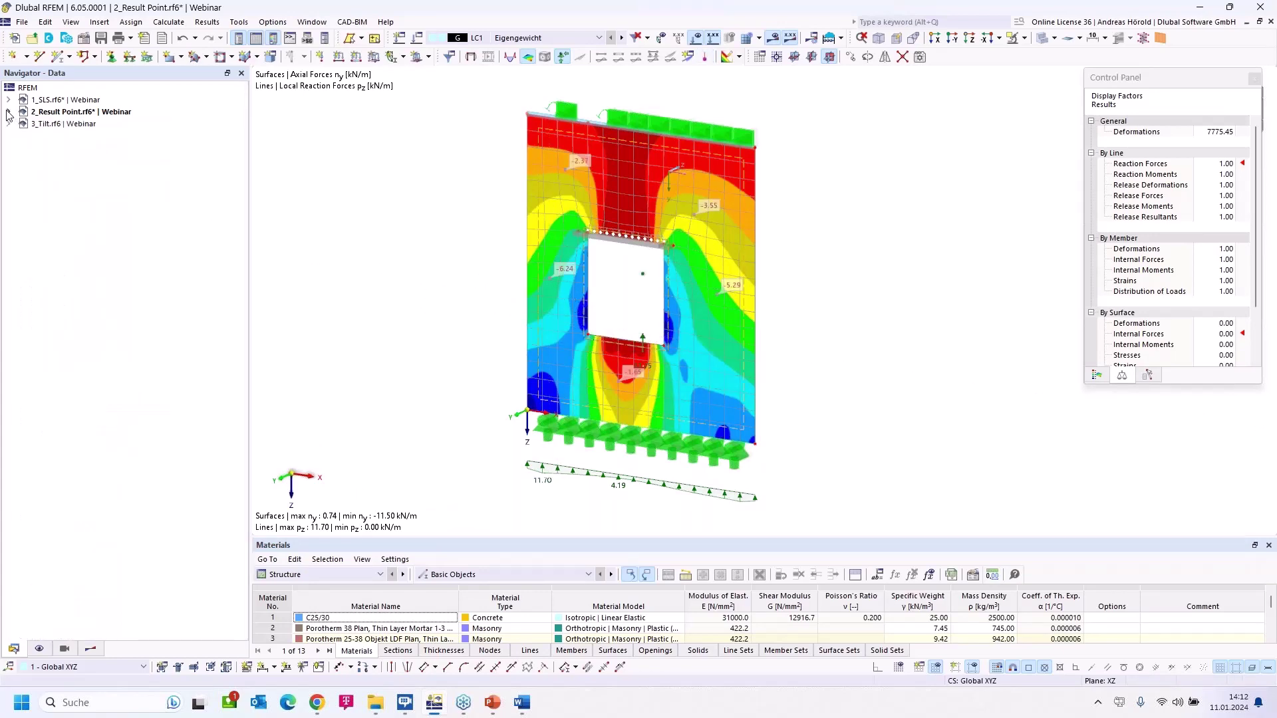
{"action": "left_click", "coordinate": [67, 124]}
{"action": "double_click", "coordinate": [58, 125]}
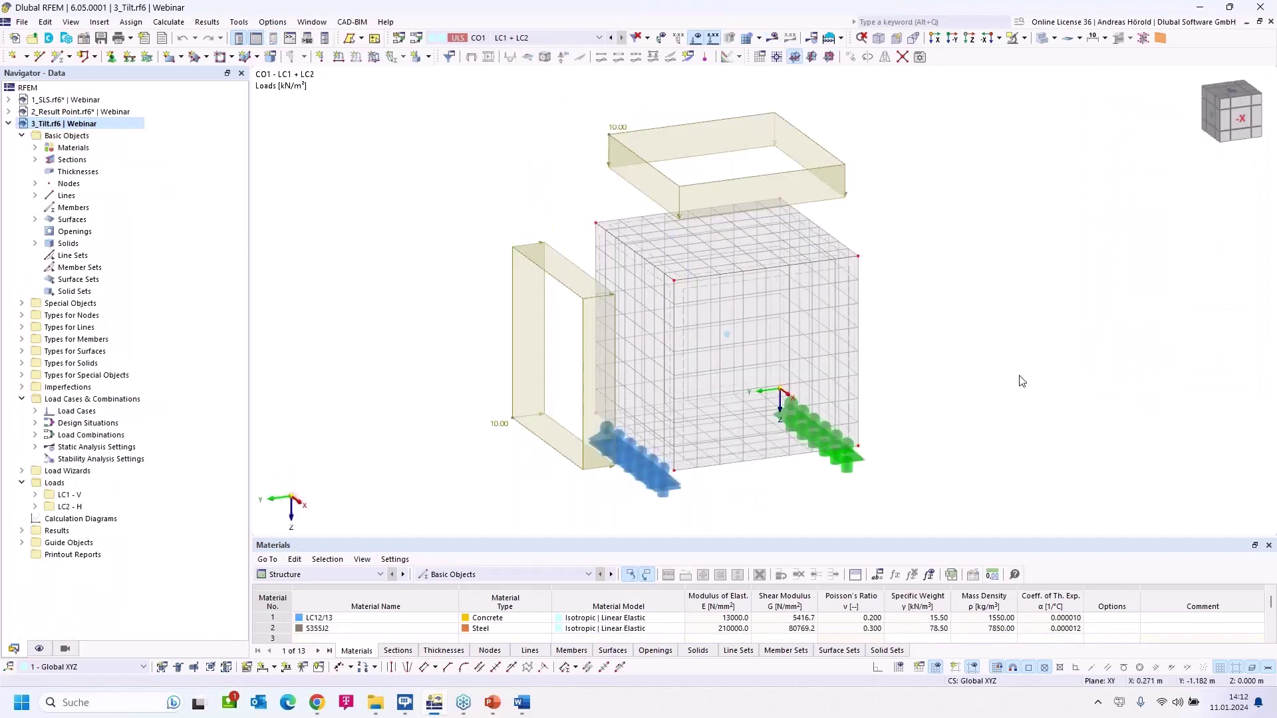
{"action": "middle_click_drag", "start_coordinate": [1018, 374], "coordinate": [1013, 358]}
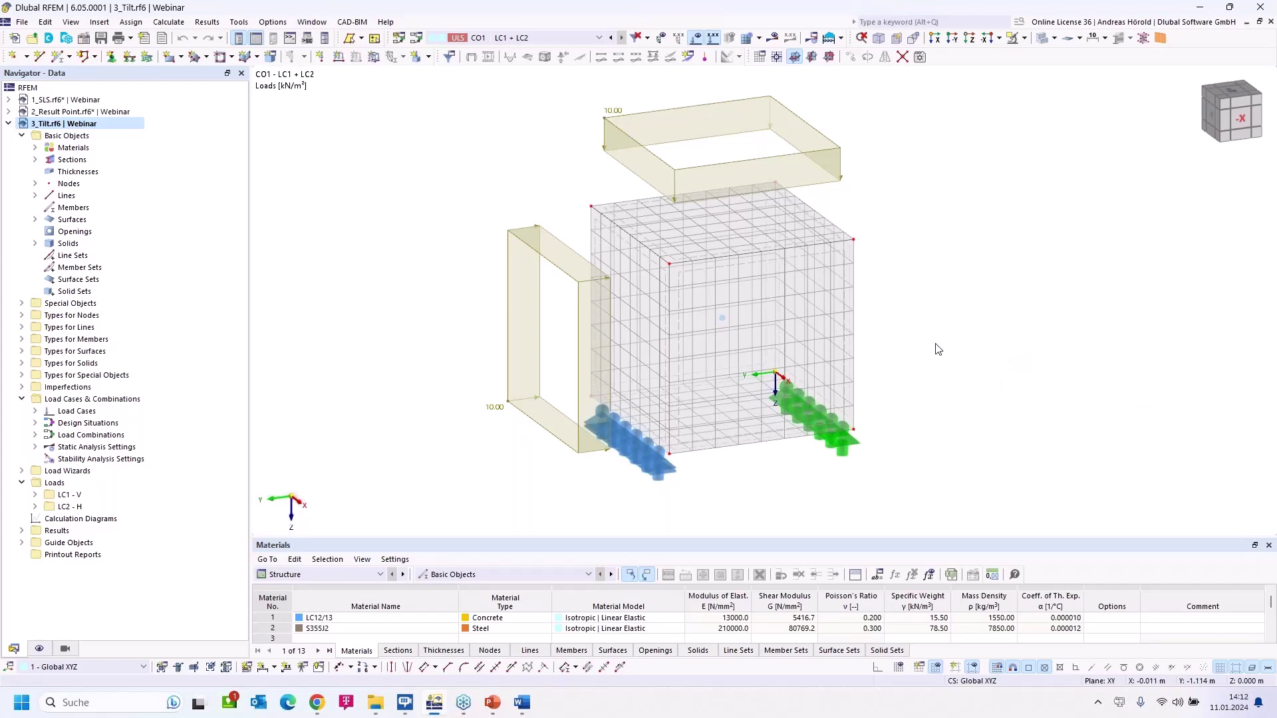
{"action": "middle_click_drag", "start_coordinate": [891, 300], "coordinate": [858, 327]}
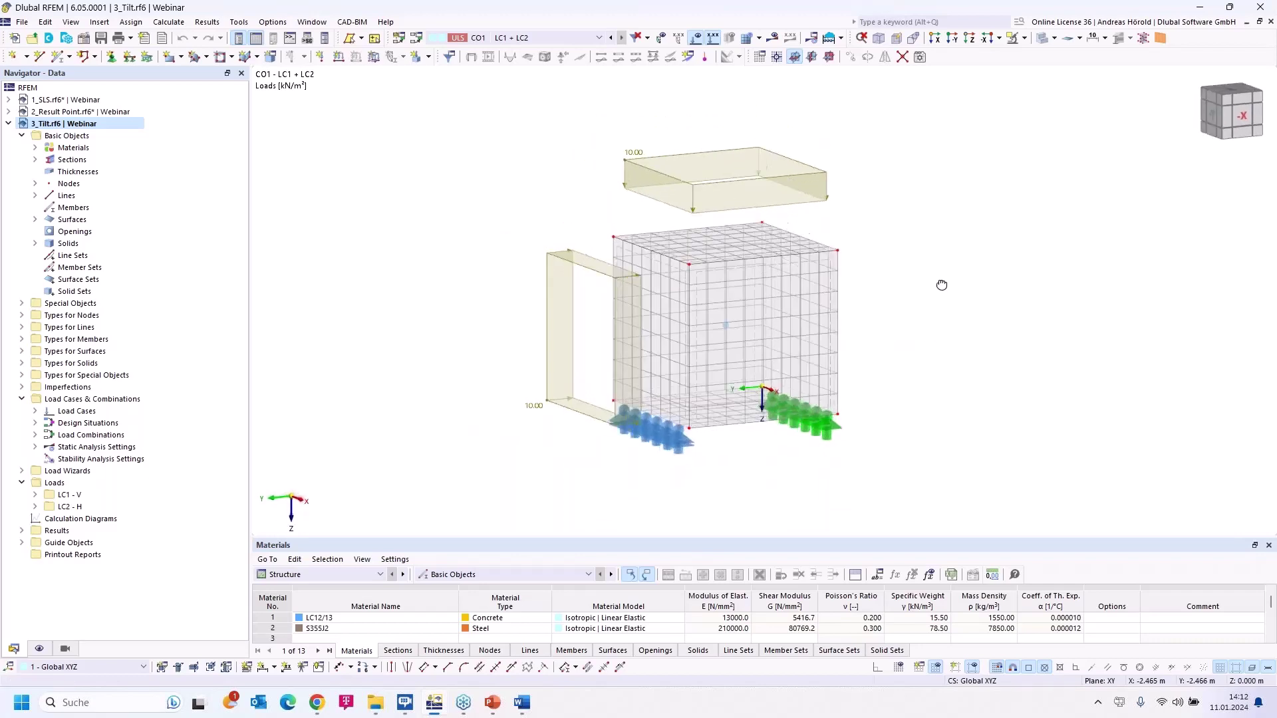
Display the loads of load case LC1 V and those of load case LC2 H.
{"action": "left_click", "coordinate": [546, 37]}
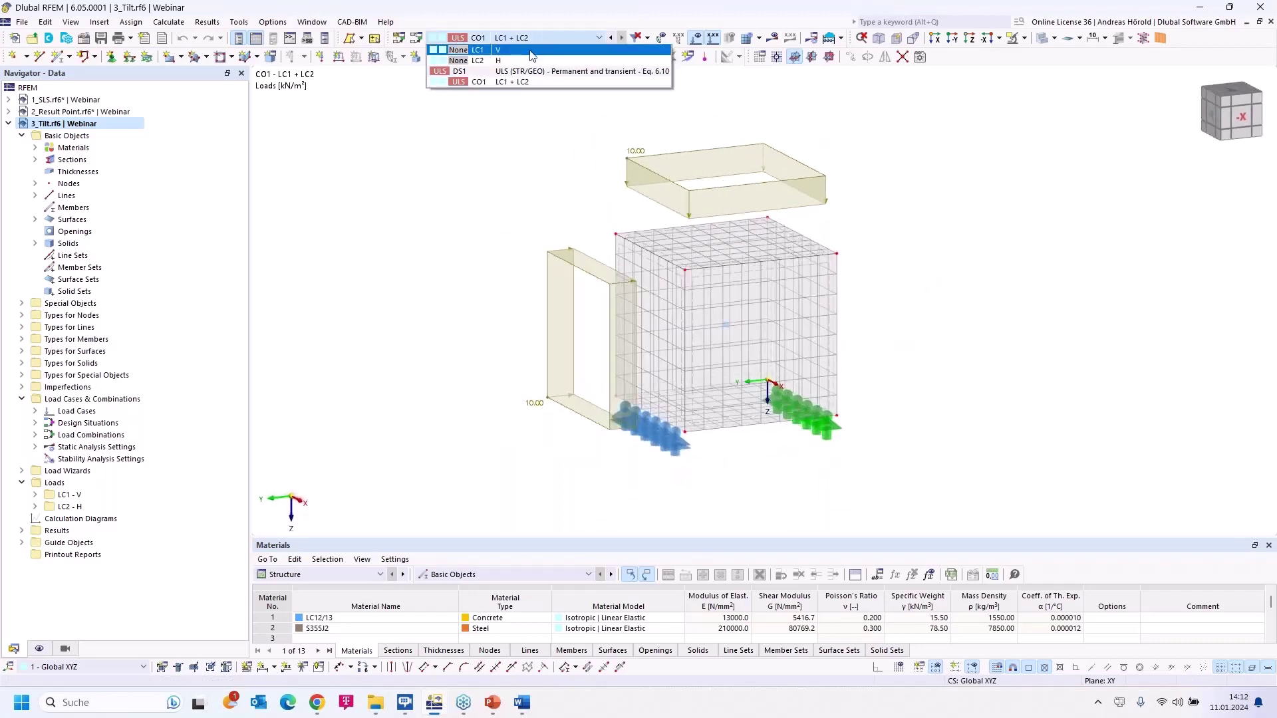
{"action": "left_click", "coordinate": [530, 50]}
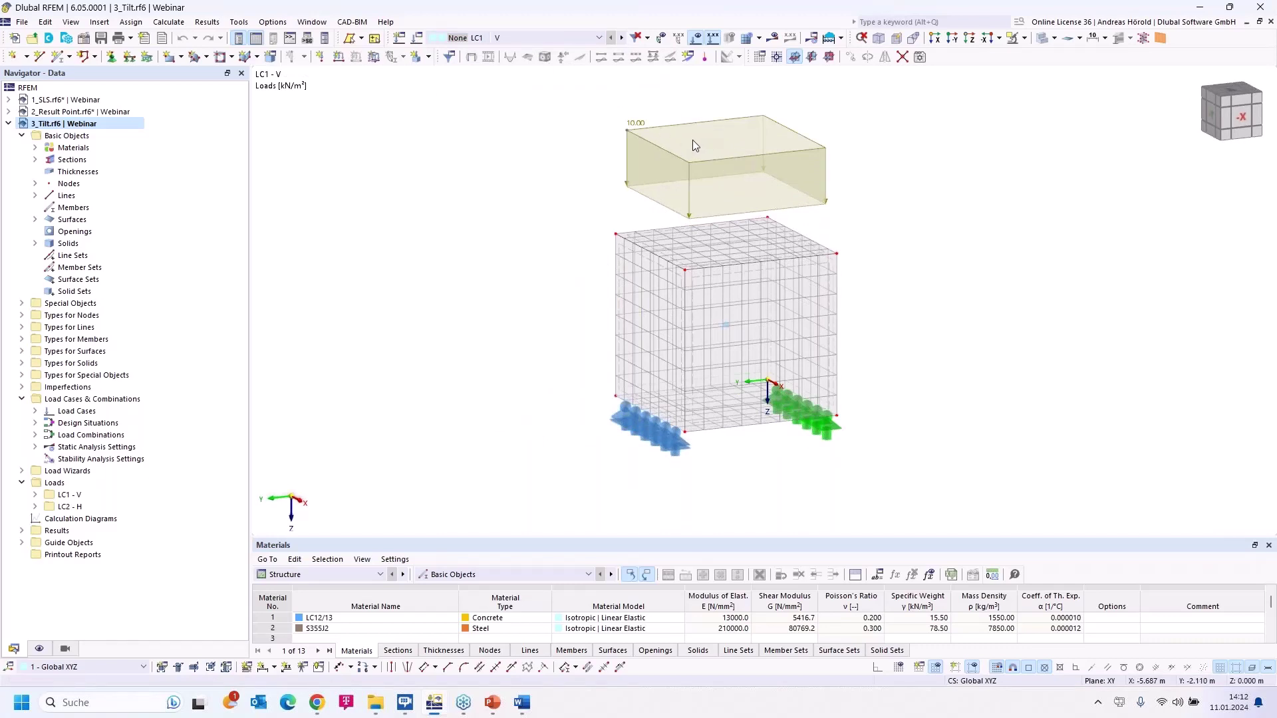
{"action": "left_click", "coordinate": [621, 38]}
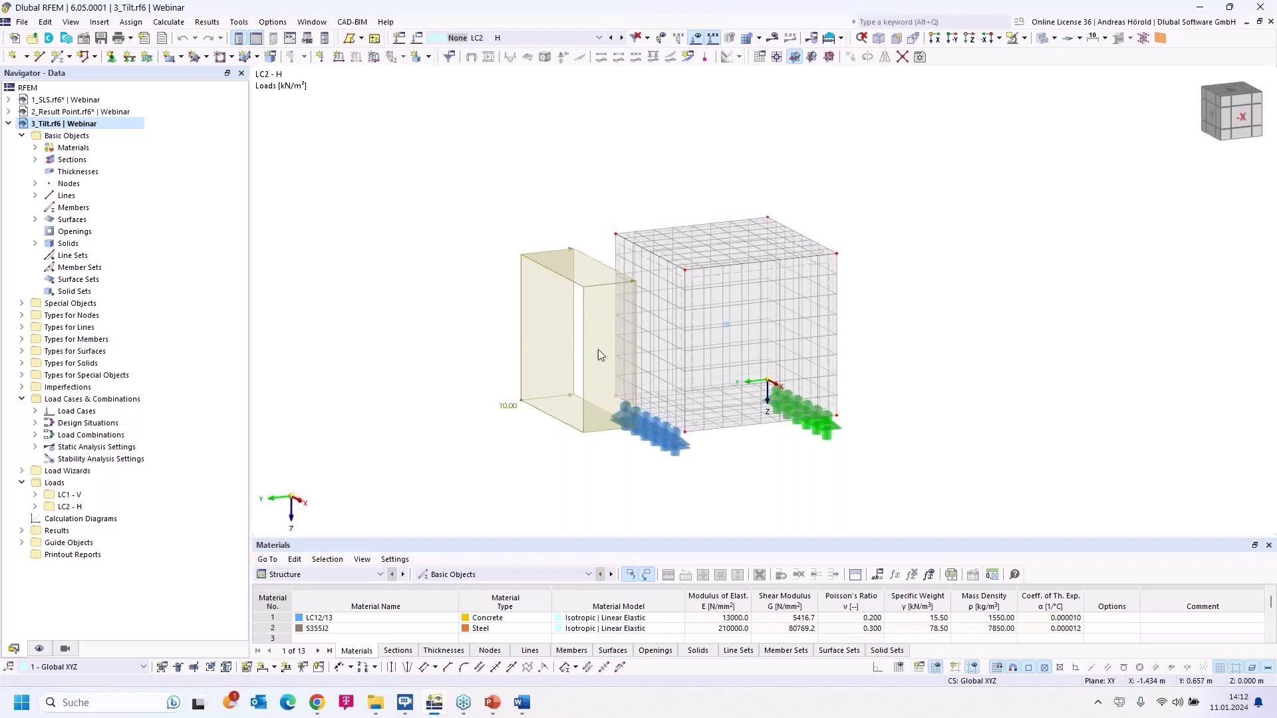
Check the nonlinear support conditions of the blue line support on line 2 without changing them.
{"action": "double_click", "coordinate": [661, 438]}
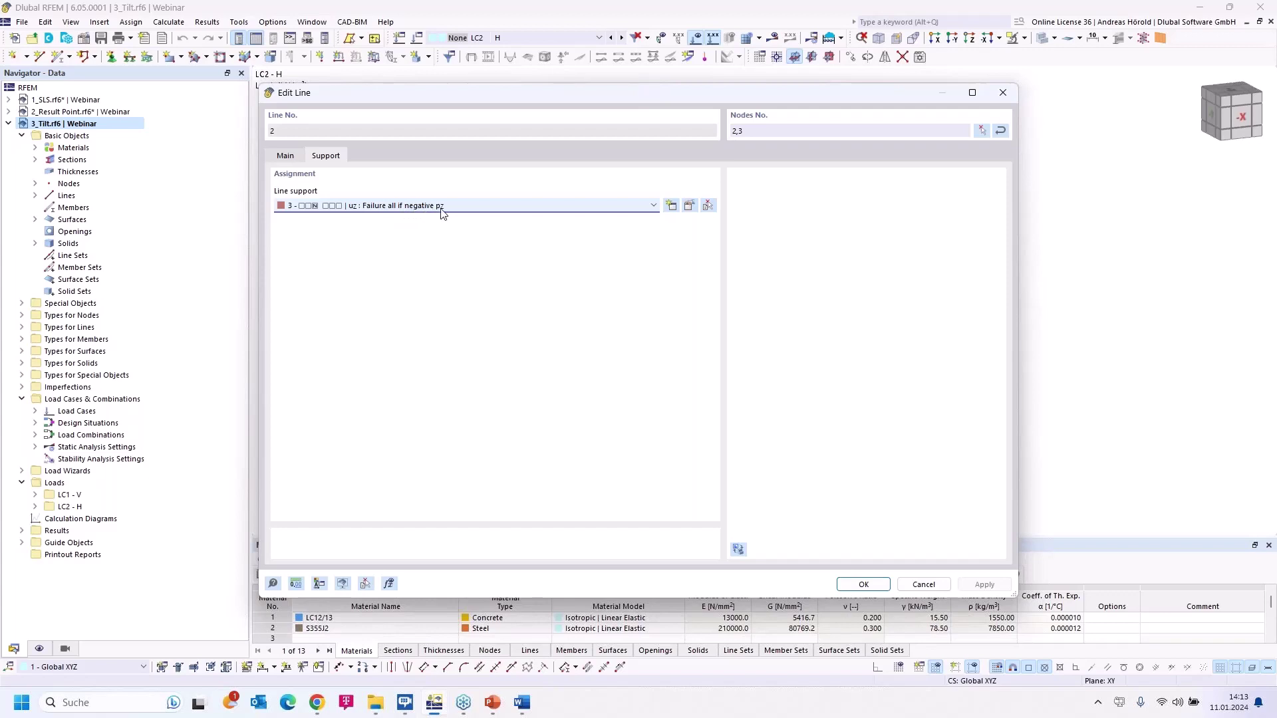
{"action": "left_click", "coordinate": [689, 206]}
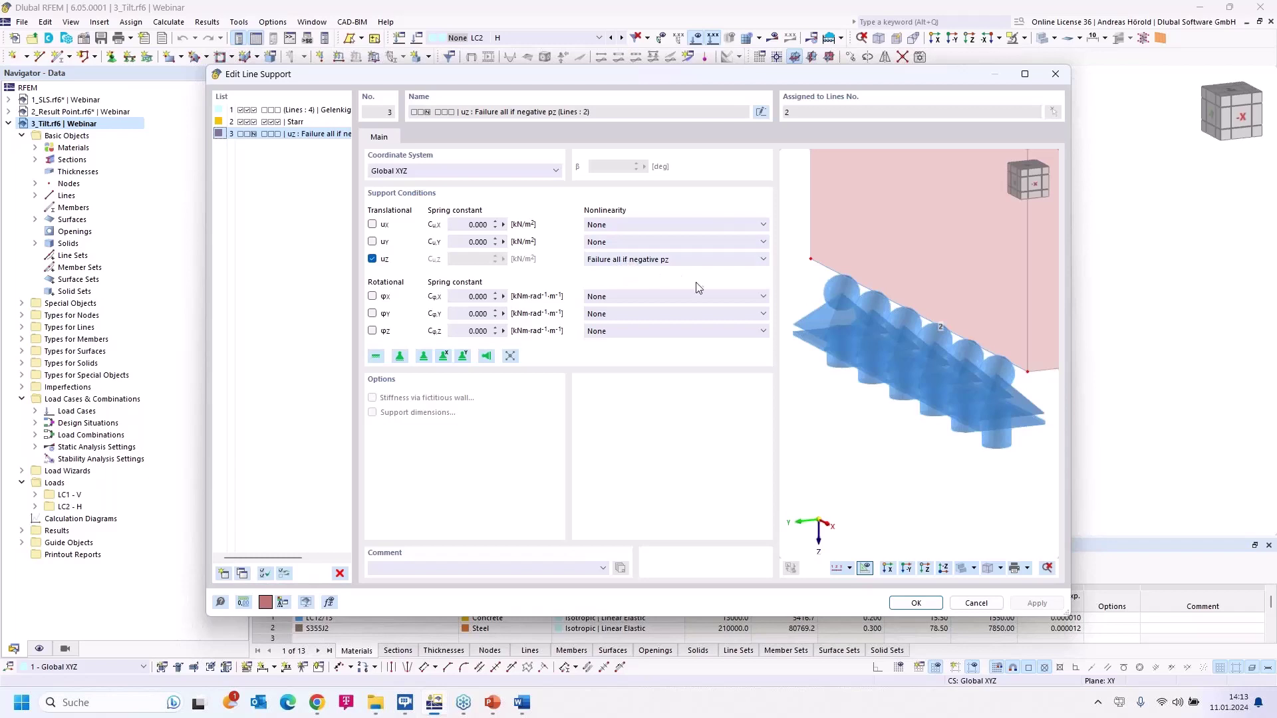
{"action": "left_click", "coordinate": [972, 605]}
{"action": "left_click", "coordinate": [923, 587]}
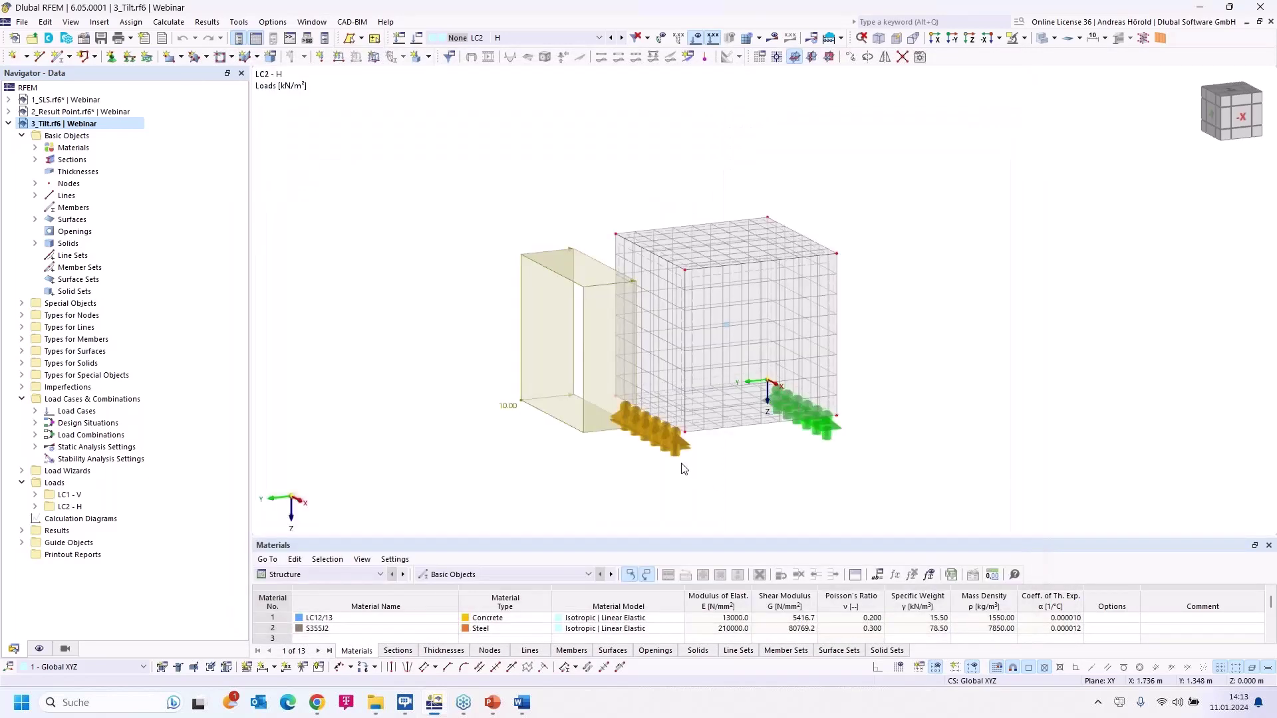
{"action": "left_click", "coordinate": [654, 420]}
Review the settings of load cases LC1 and LC2 and of load combination CO1 without changing them.
{"action": "left_click", "coordinate": [36, 411]}
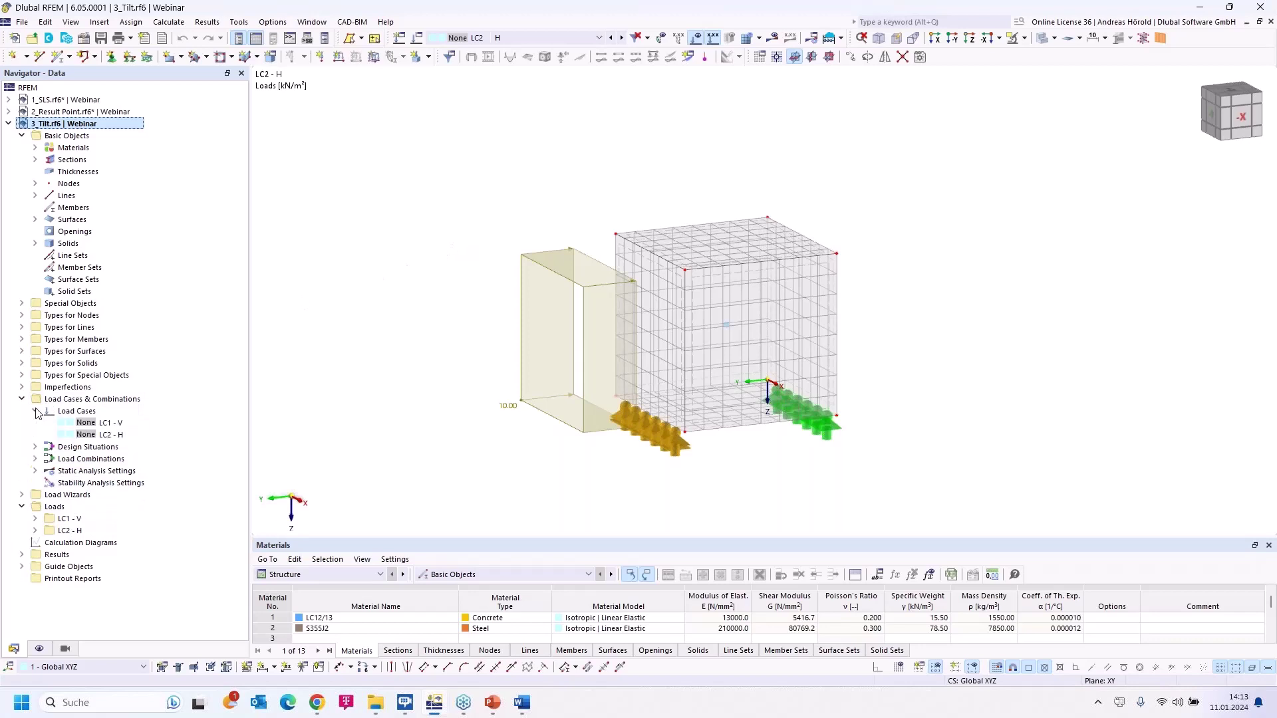
{"action": "left_click", "coordinate": [110, 423]}
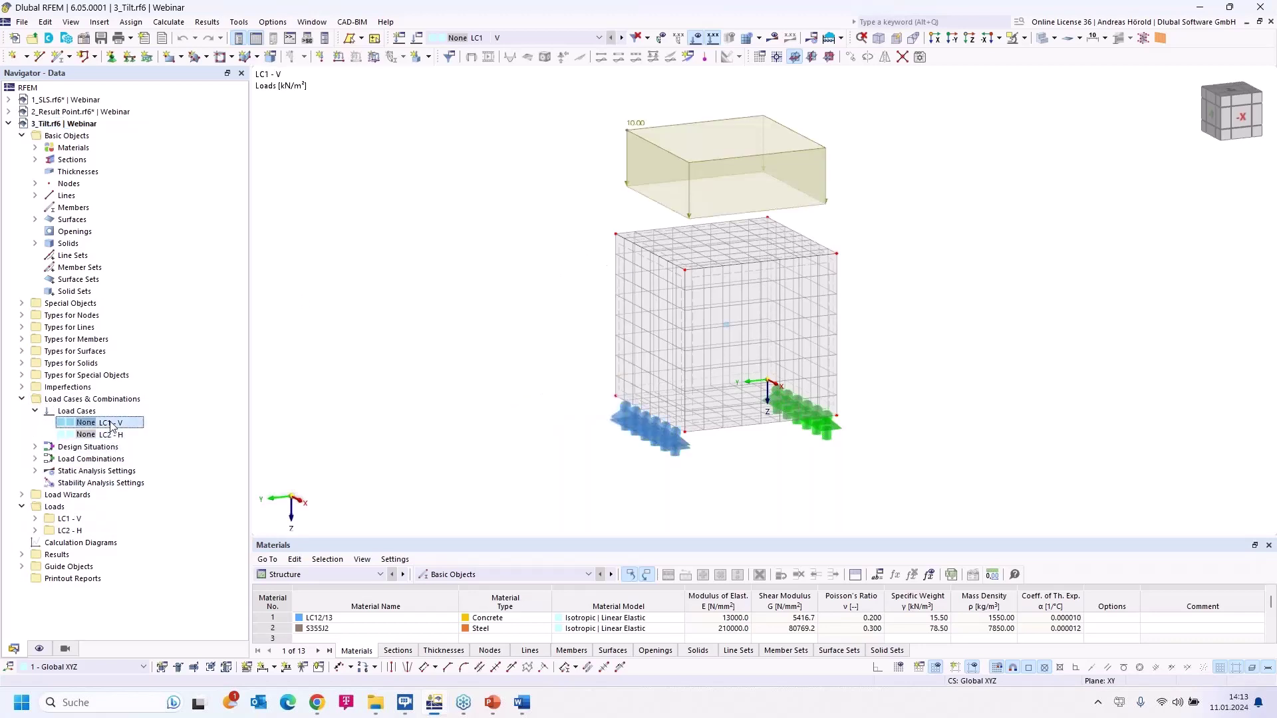
{"action": "double_click", "coordinate": [114, 423]}
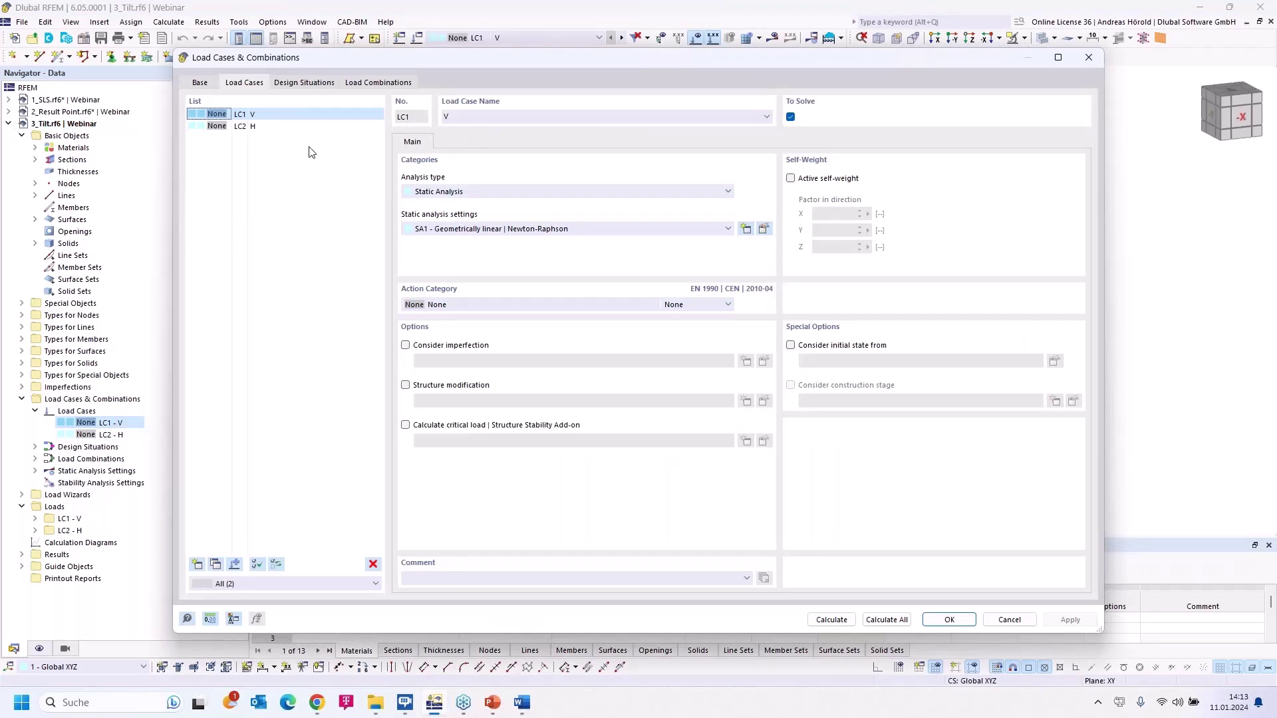
{"action": "left_click", "coordinate": [271, 129]}
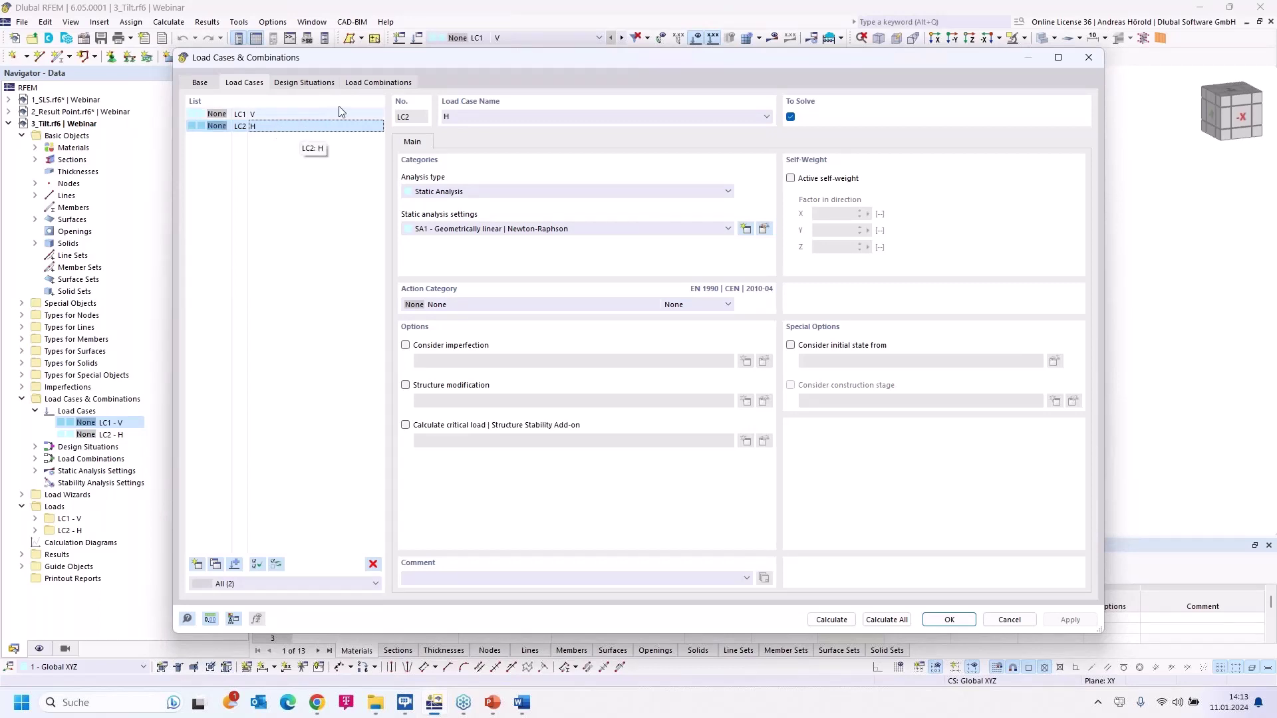
{"action": "left_click", "coordinate": [384, 83]}
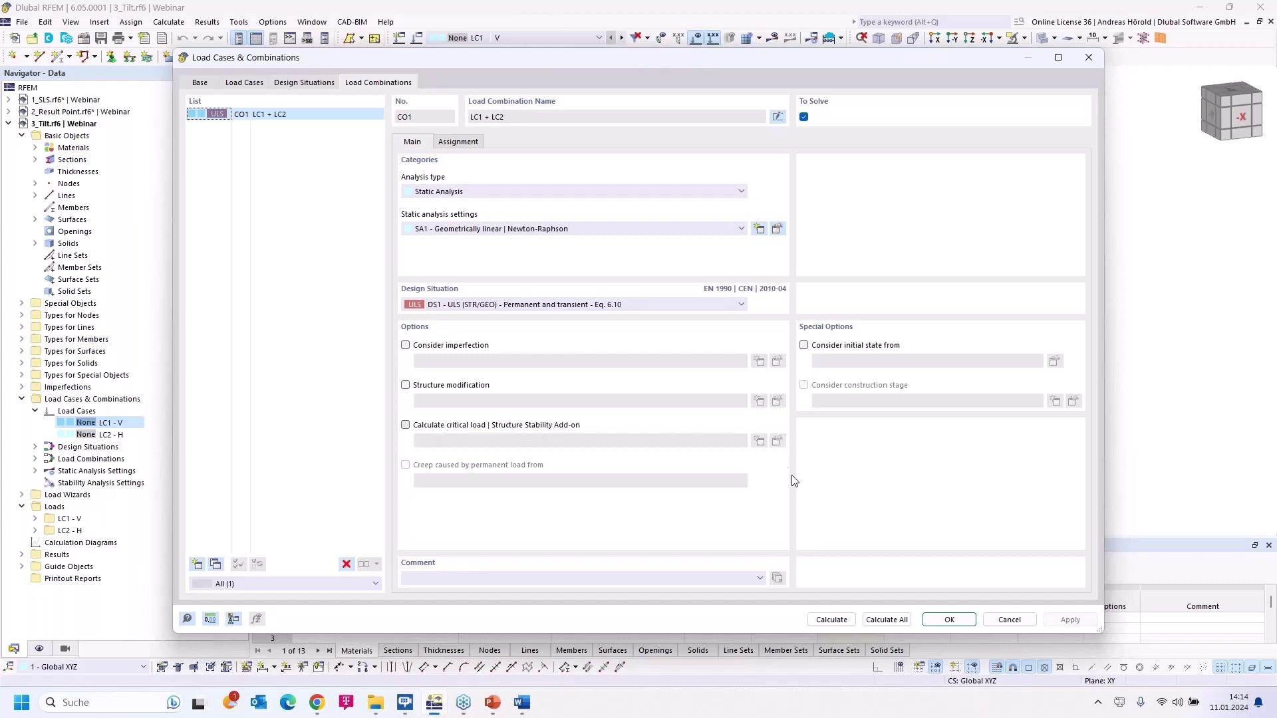
{"action": "left_click", "coordinate": [1009, 620]}
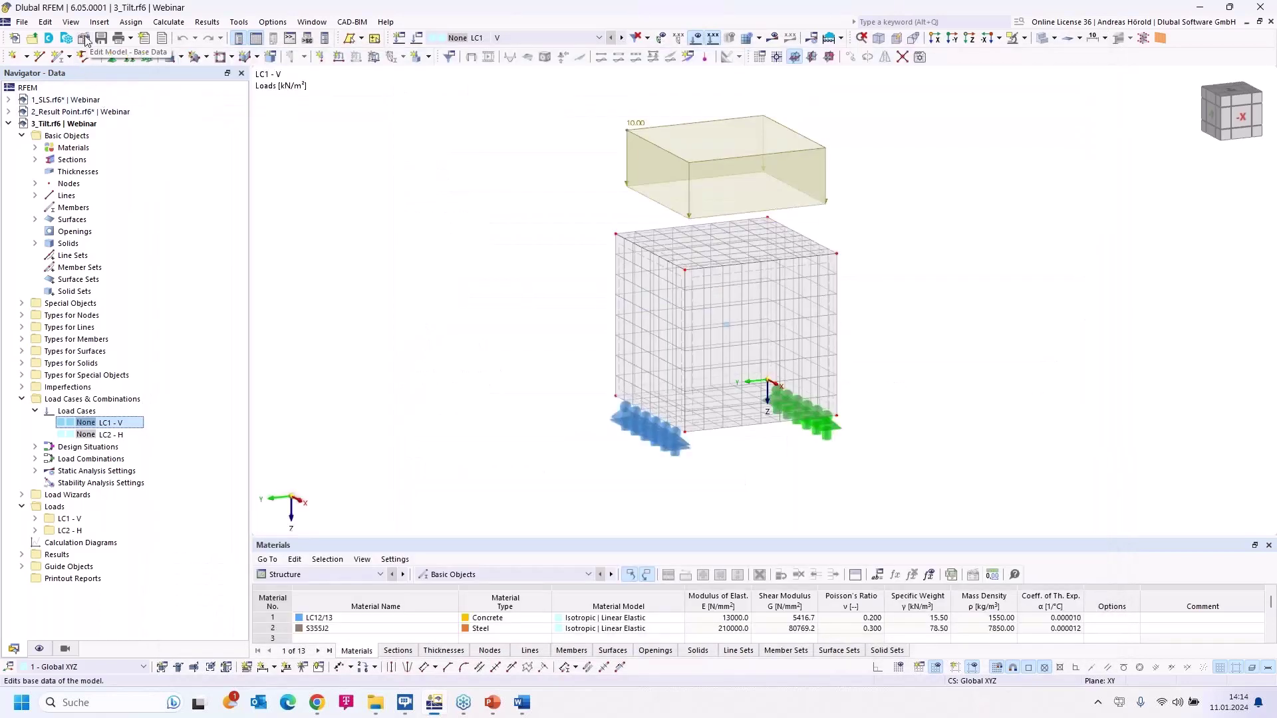
Check the model's base data for the Structure Stability add-on without changing anything.
{"action": "left_click", "coordinate": [85, 39]}
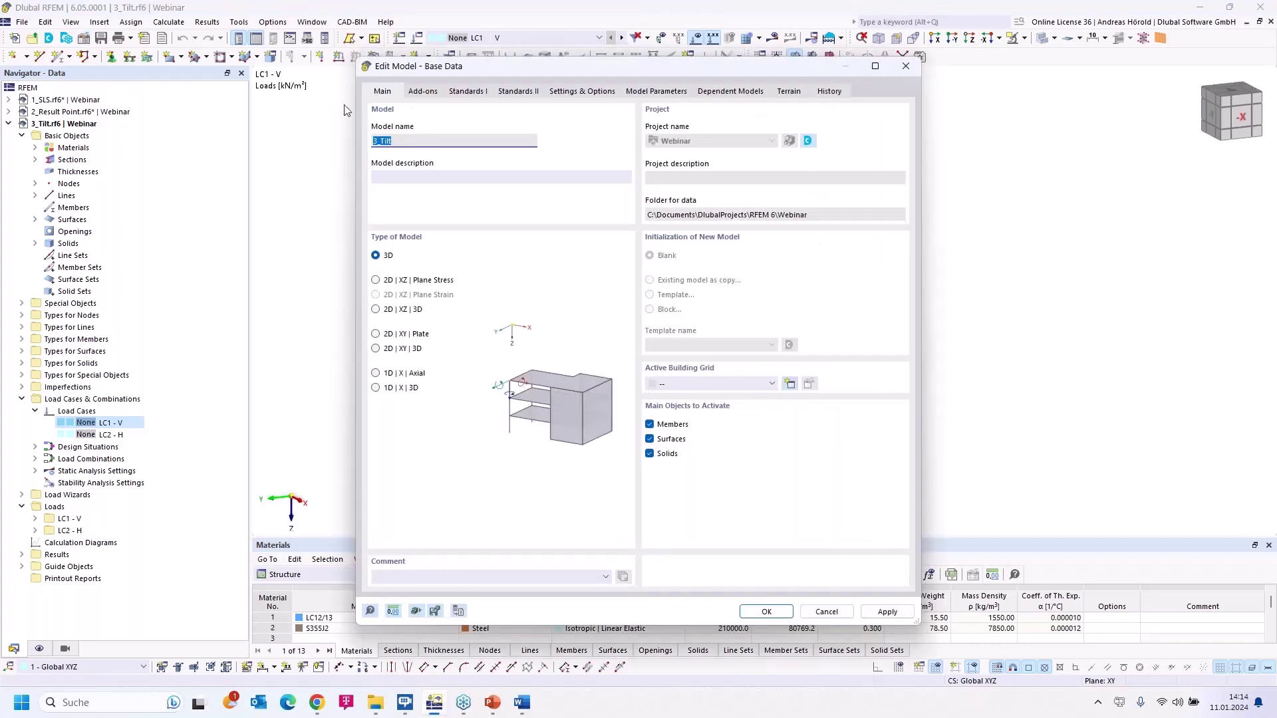
{"action": "left_click", "coordinate": [423, 92]}
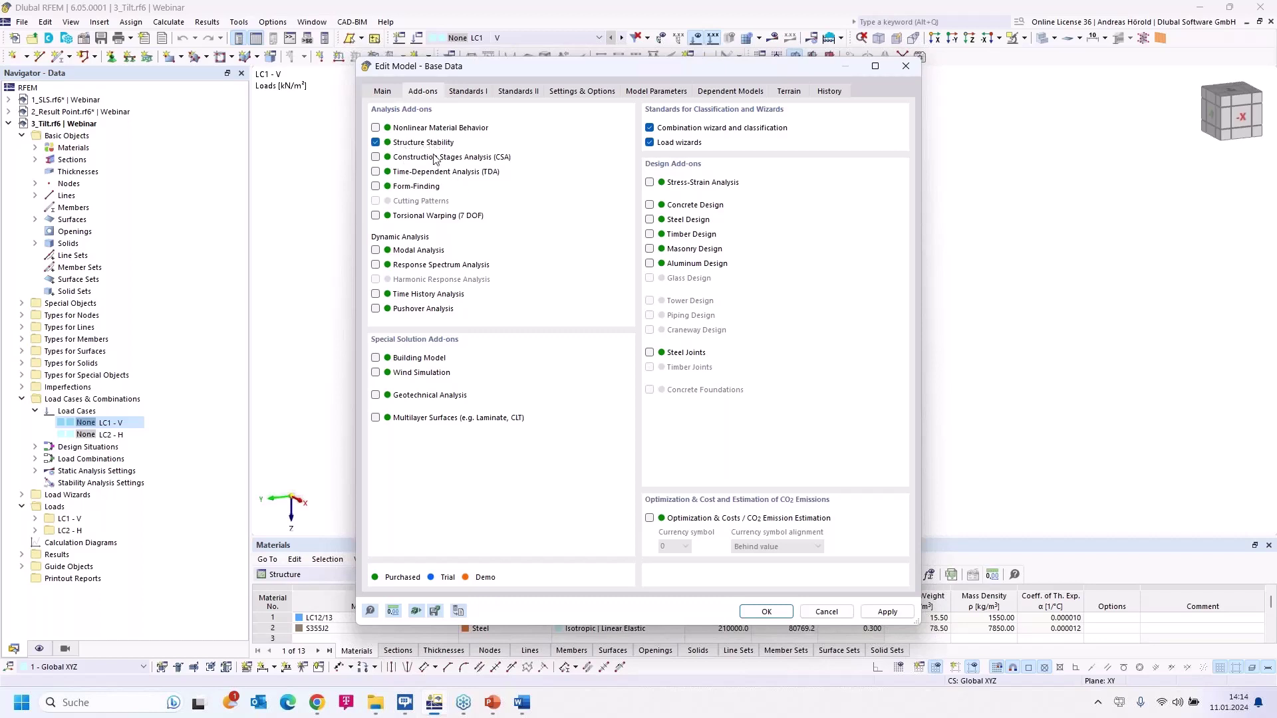
{"action": "left_click", "coordinate": [825, 611]}
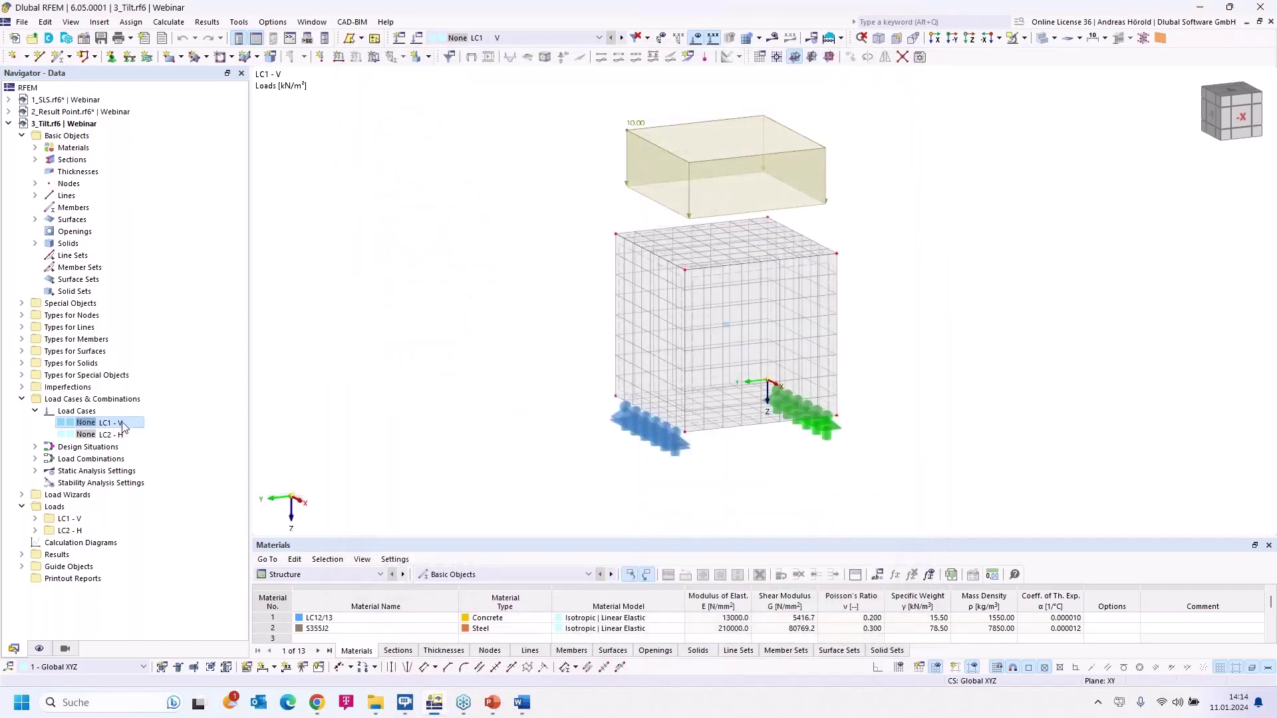
Activate the critical load calculation for CO1 with new stability analysis settings using the incremental method without eigenvalue analysis (non-linear).
{"action": "double_click", "coordinate": [121, 425]}
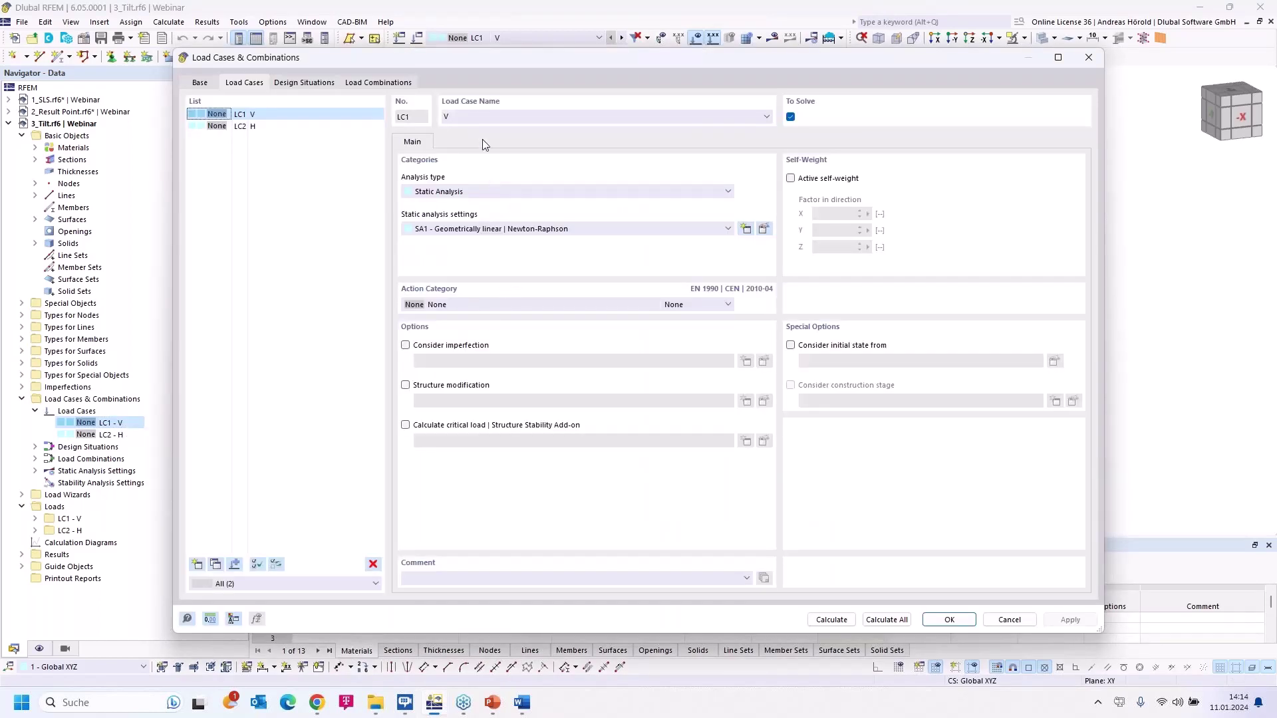
{"action": "left_click", "coordinate": [364, 82]}
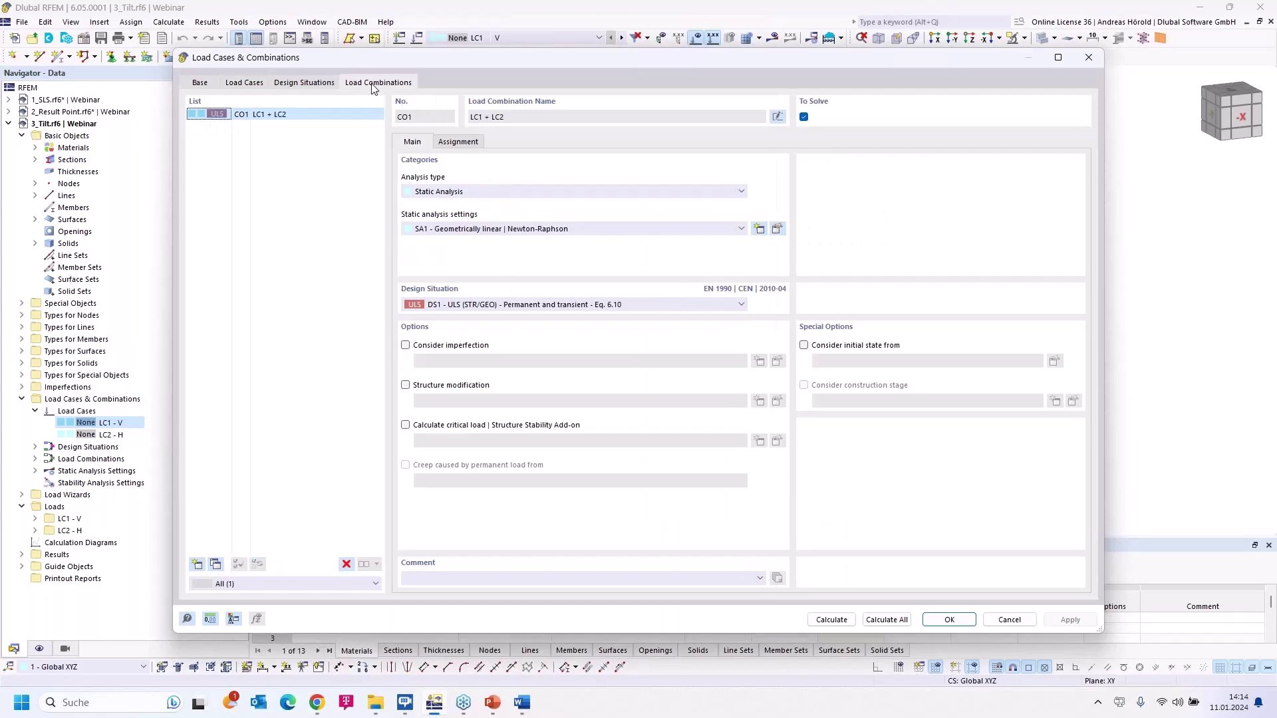
{"action": "left_click", "coordinate": [406, 426]}
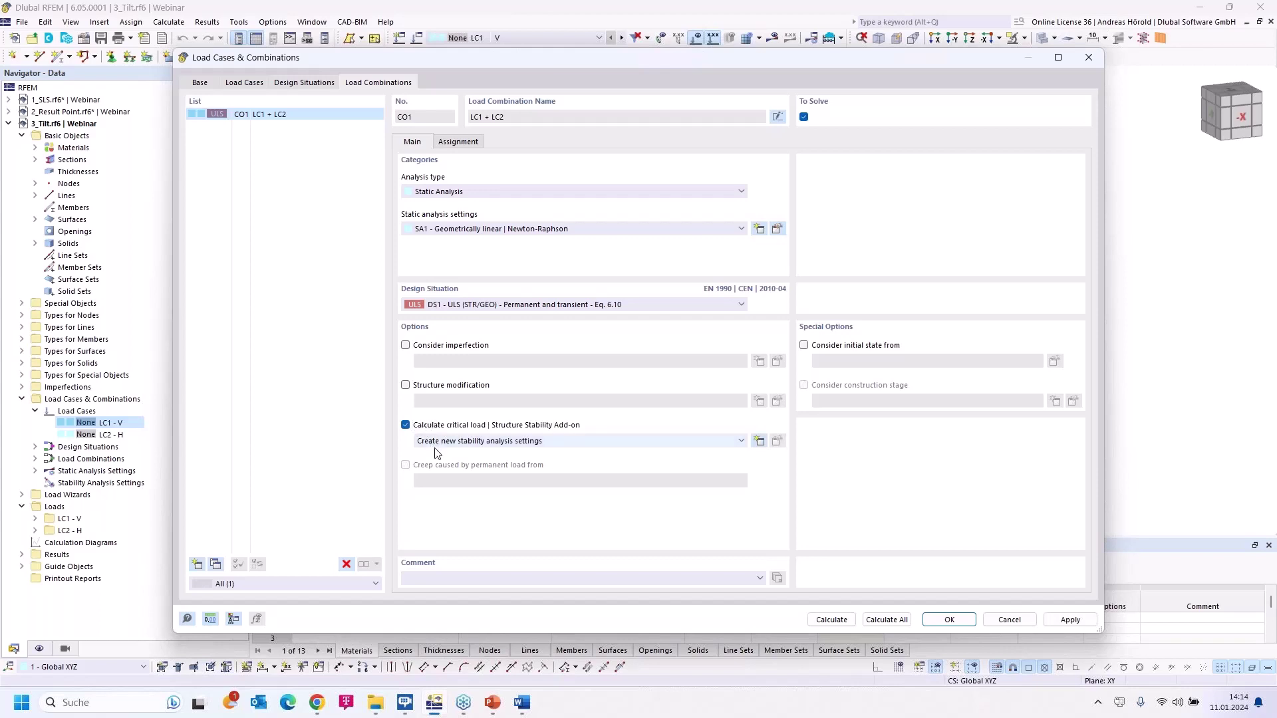
{"action": "left_click", "coordinate": [759, 443]}
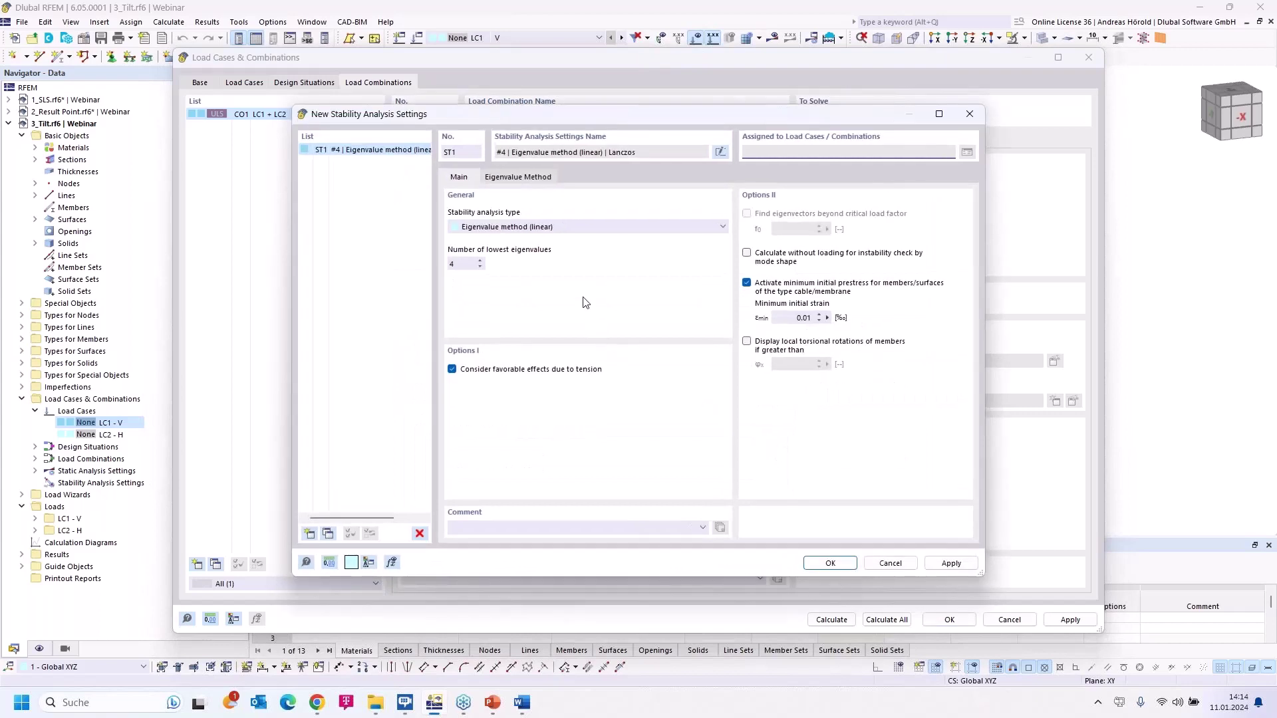
{"action": "left_click", "coordinate": [509, 229]}
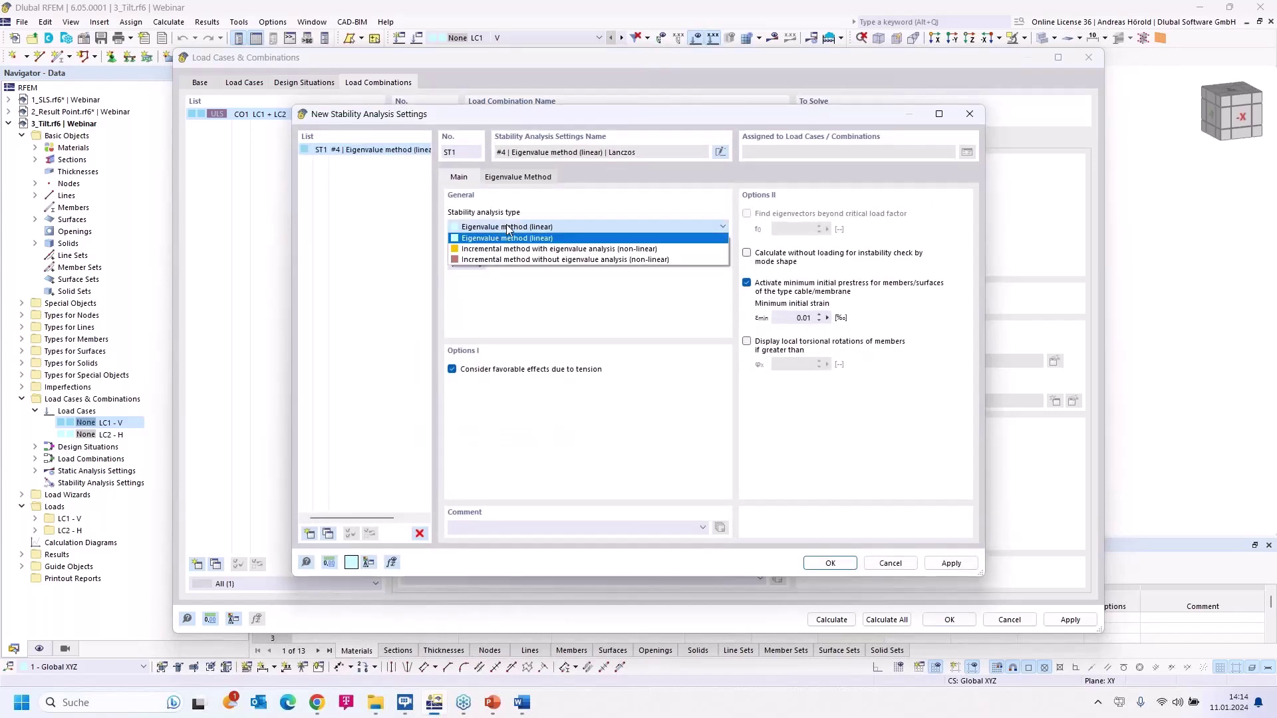
{"action": "left_click", "coordinate": [552, 260]}
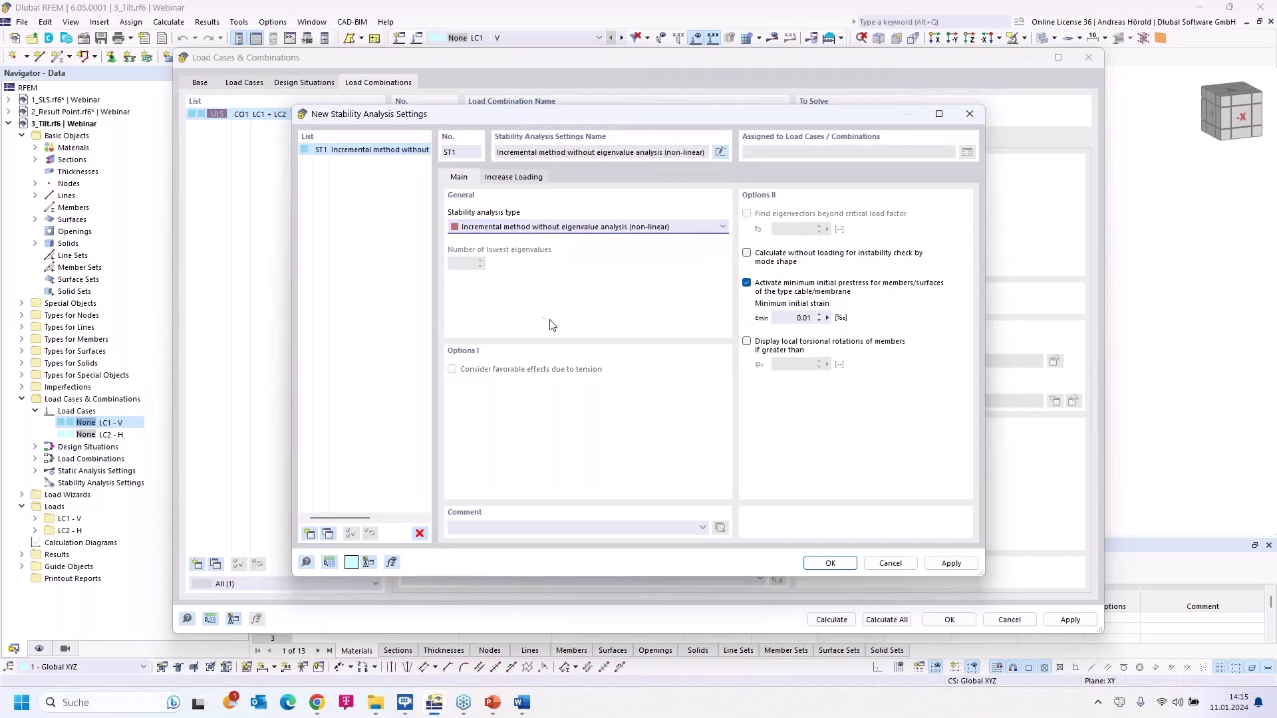
Set the initial load factor to 0.1, activate the stopping criterion for displacement u, and save the results of all load increments.
{"action": "left_click", "coordinate": [514, 177]}
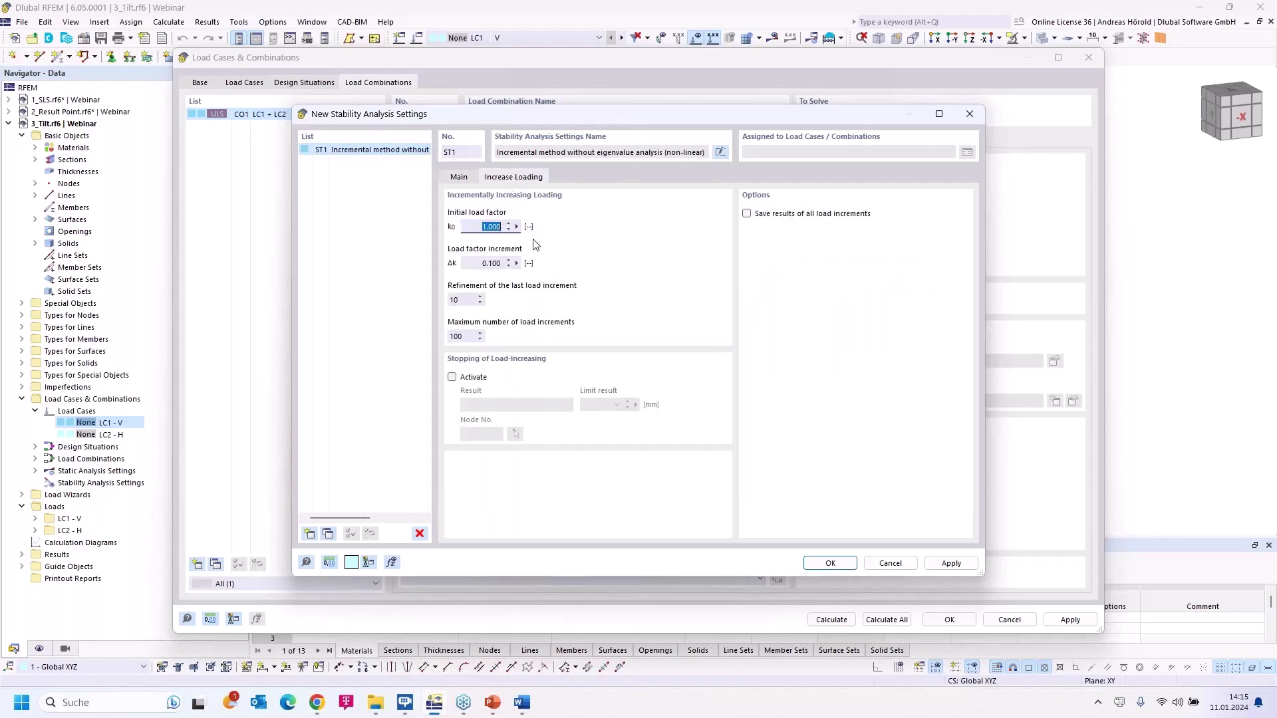
{"action": "type", "text": ",1"}
{"action": "left_click", "coordinate": [478, 263]}
{"action": "left_click", "coordinate": [452, 378]}
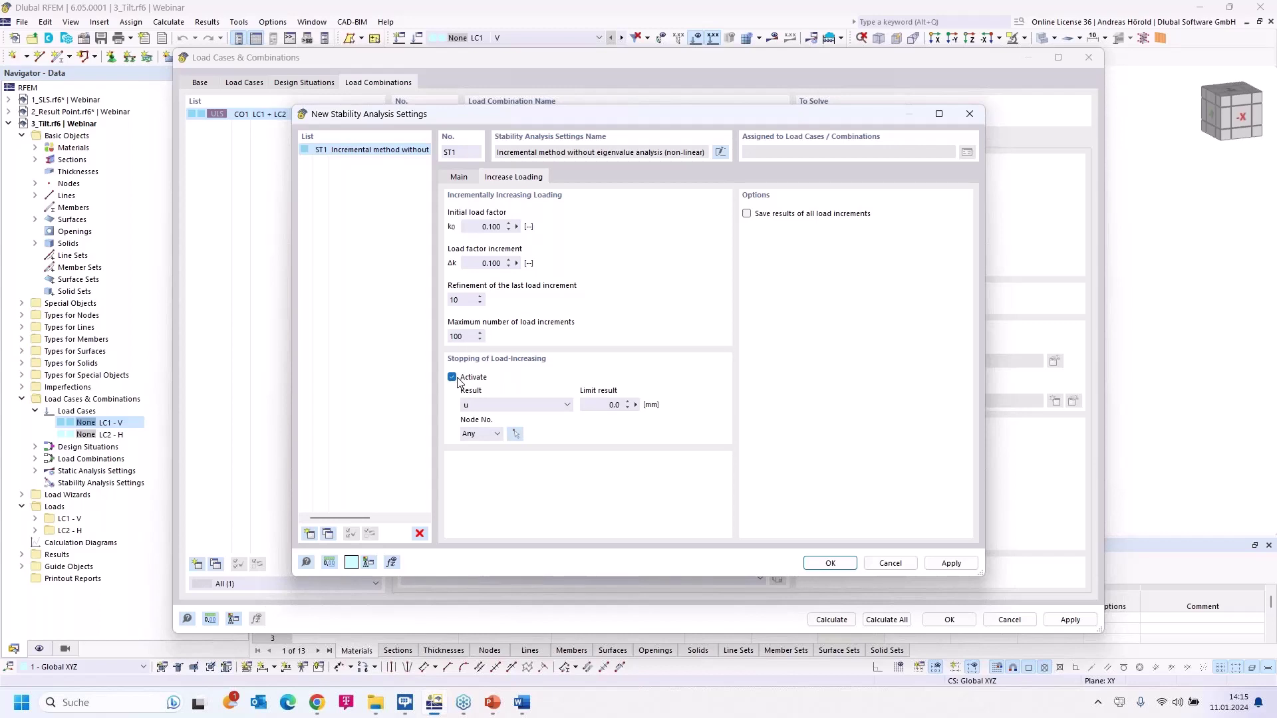
{"action": "left_click", "coordinate": [599, 406]}
{"action": "left_click", "coordinate": [746, 214]}
{"action": "left_click", "coordinate": [831, 564]}
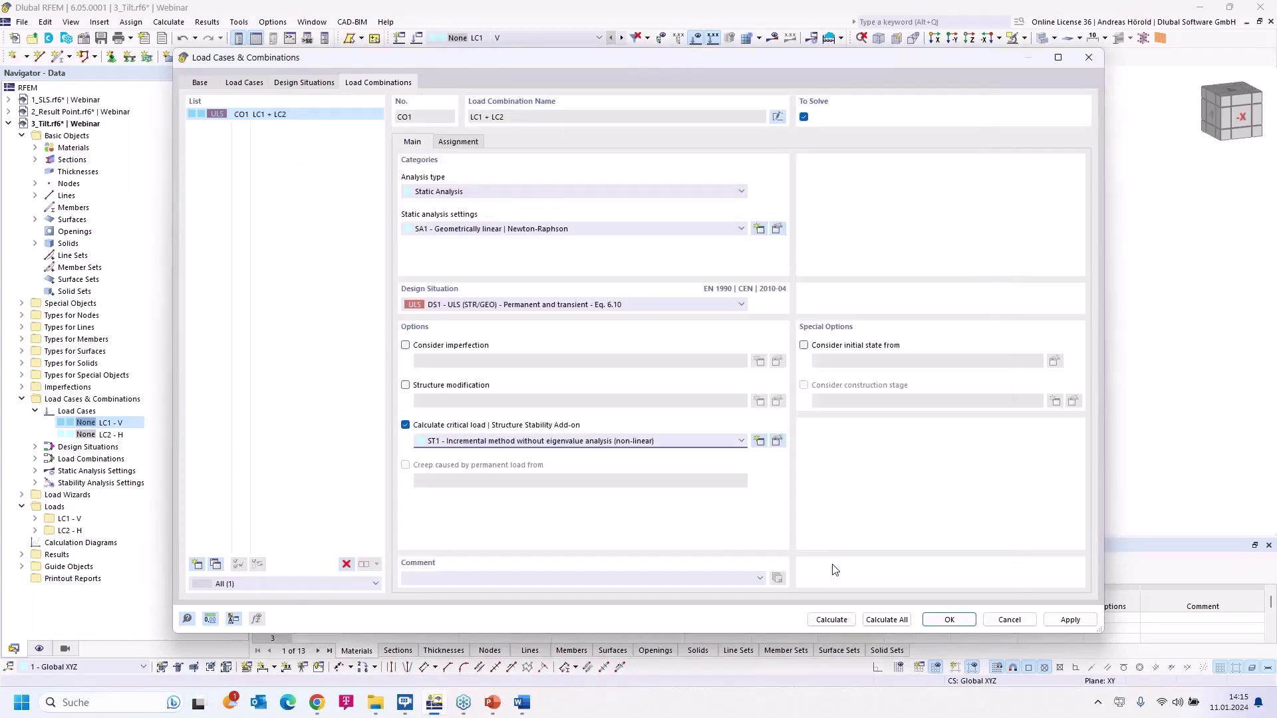
Consider the initial state from load case LC1 V in CO1 and calculate the load combination.
{"action": "left_click", "coordinate": [804, 346]}
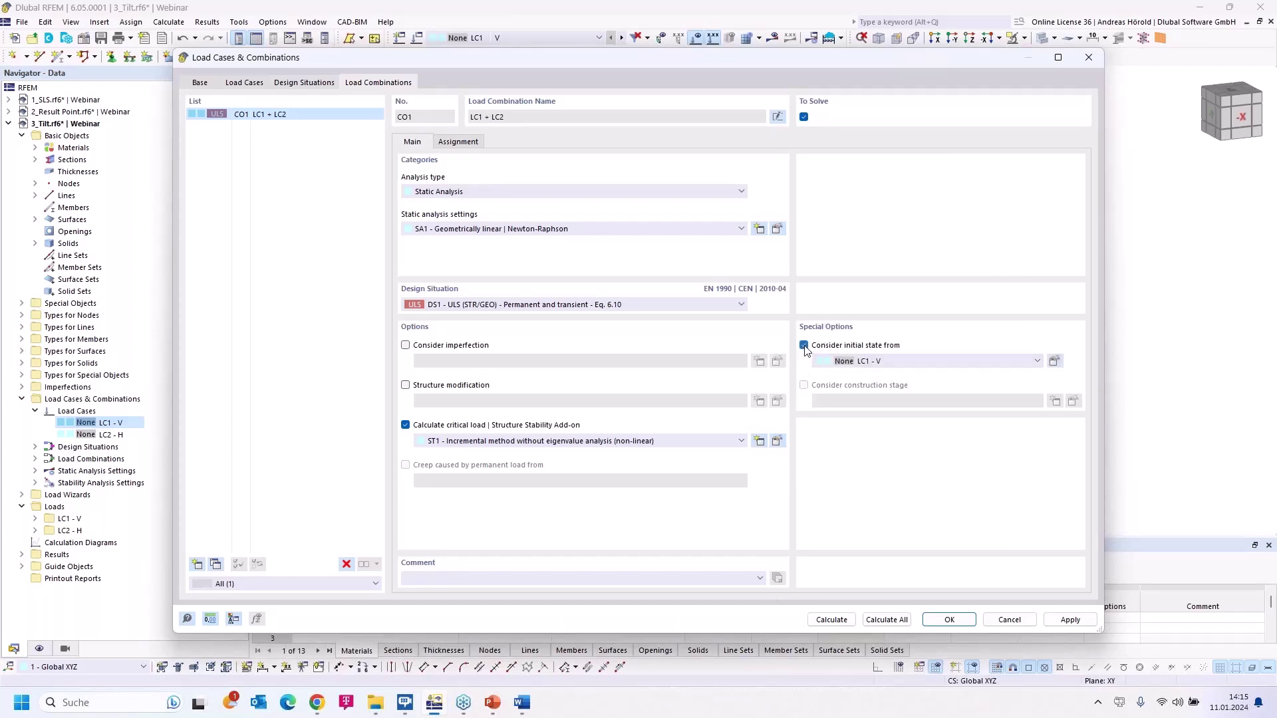
{"action": "left_click", "coordinate": [890, 361]}
{"action": "left_click", "coordinate": [888, 359]}
{"action": "left_click", "coordinate": [831, 620]}
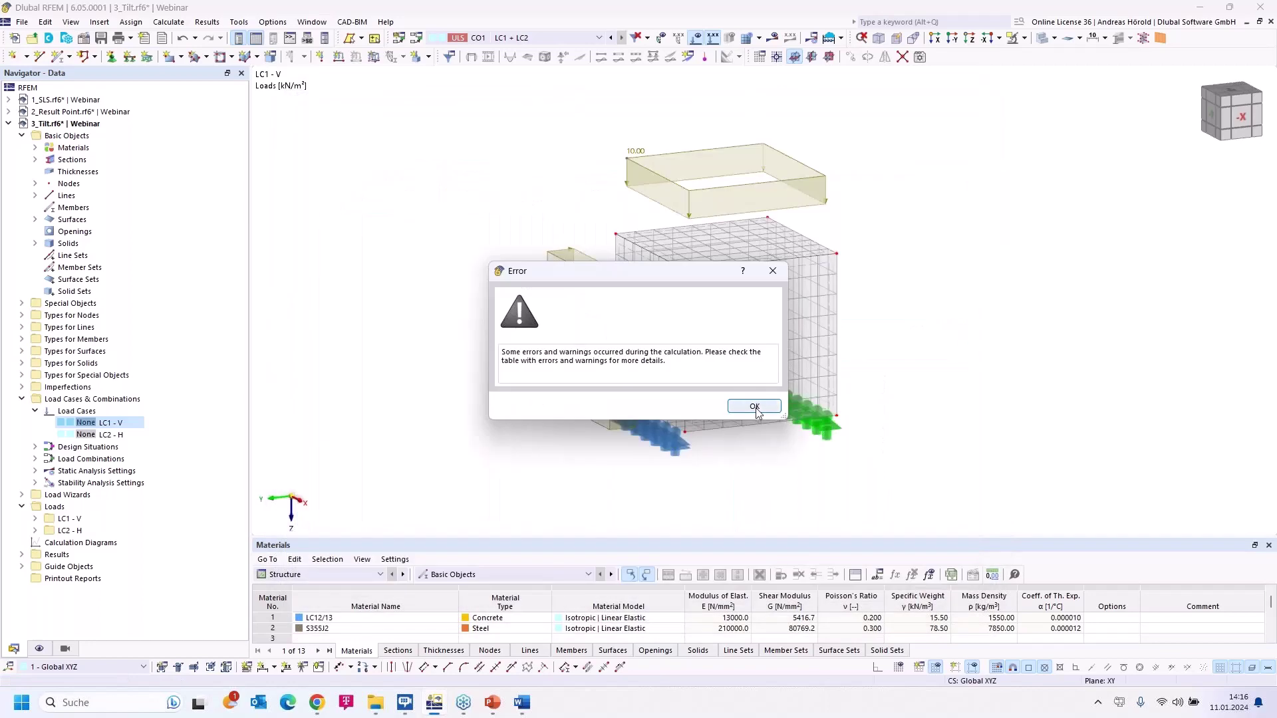
{"action": "left_click", "coordinate": [753, 408]}
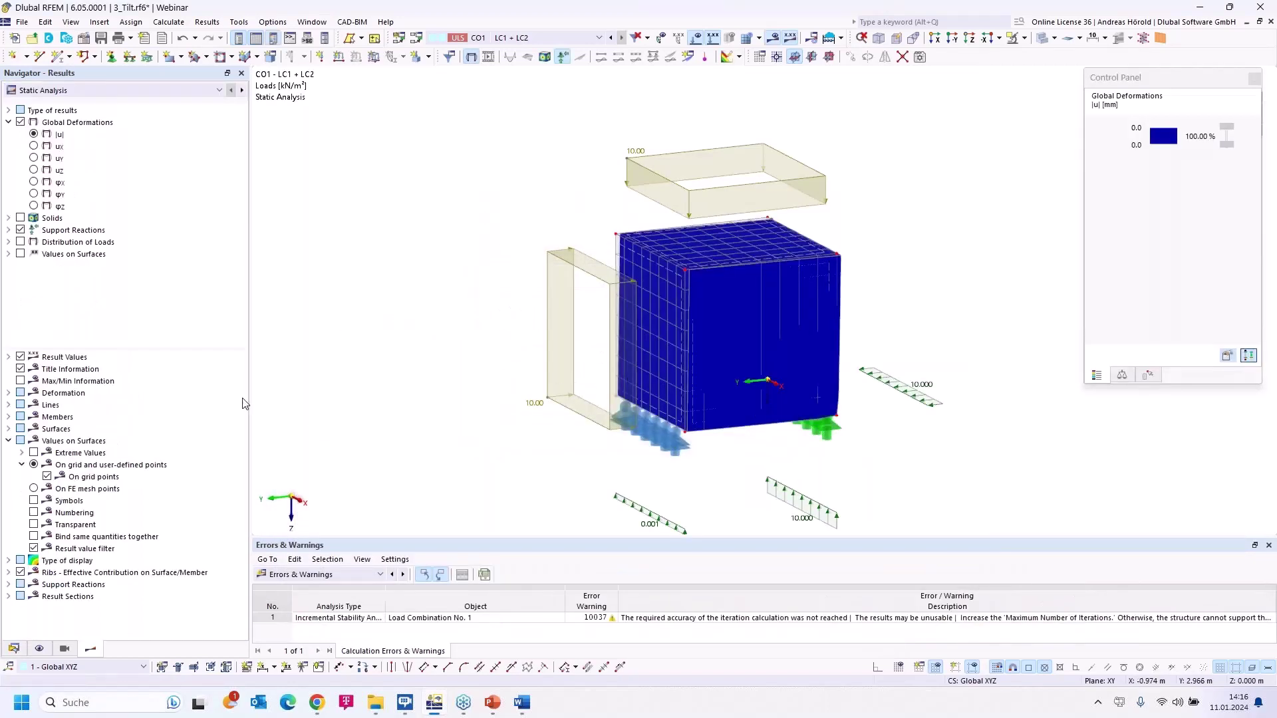
Display the Incremental Stability Analysis results of CO1 at load increment 1 with factor 0.100.
{"action": "left_click", "coordinate": [122, 89]}
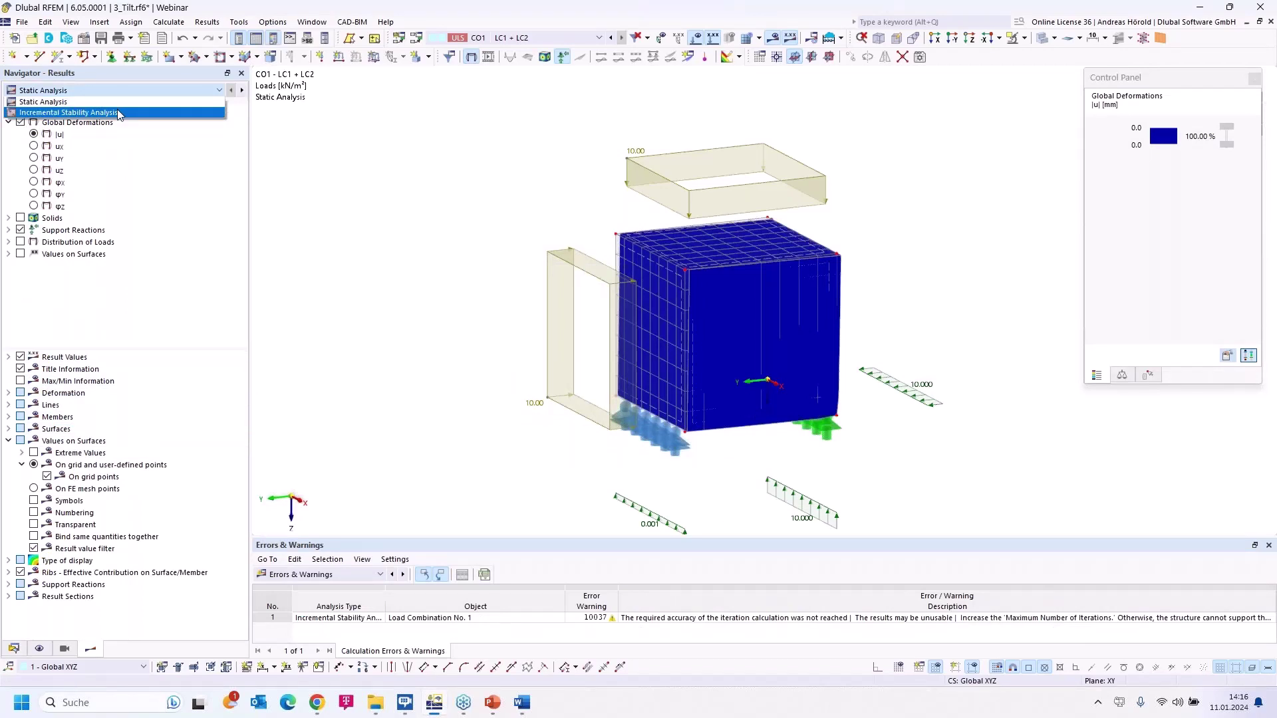
{"action": "left_click", "coordinate": [117, 112]}
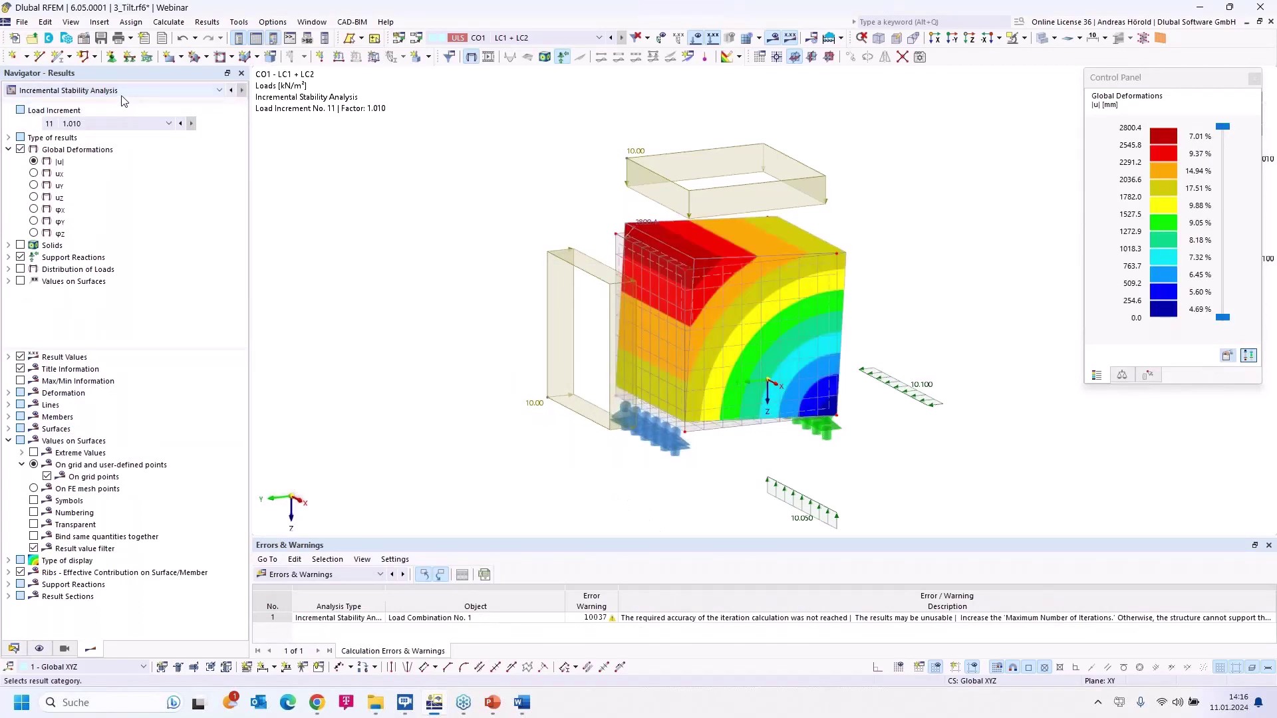
{"action": "left_click", "coordinate": [168, 123]}
{"action": "left_click", "coordinate": [97, 135]}
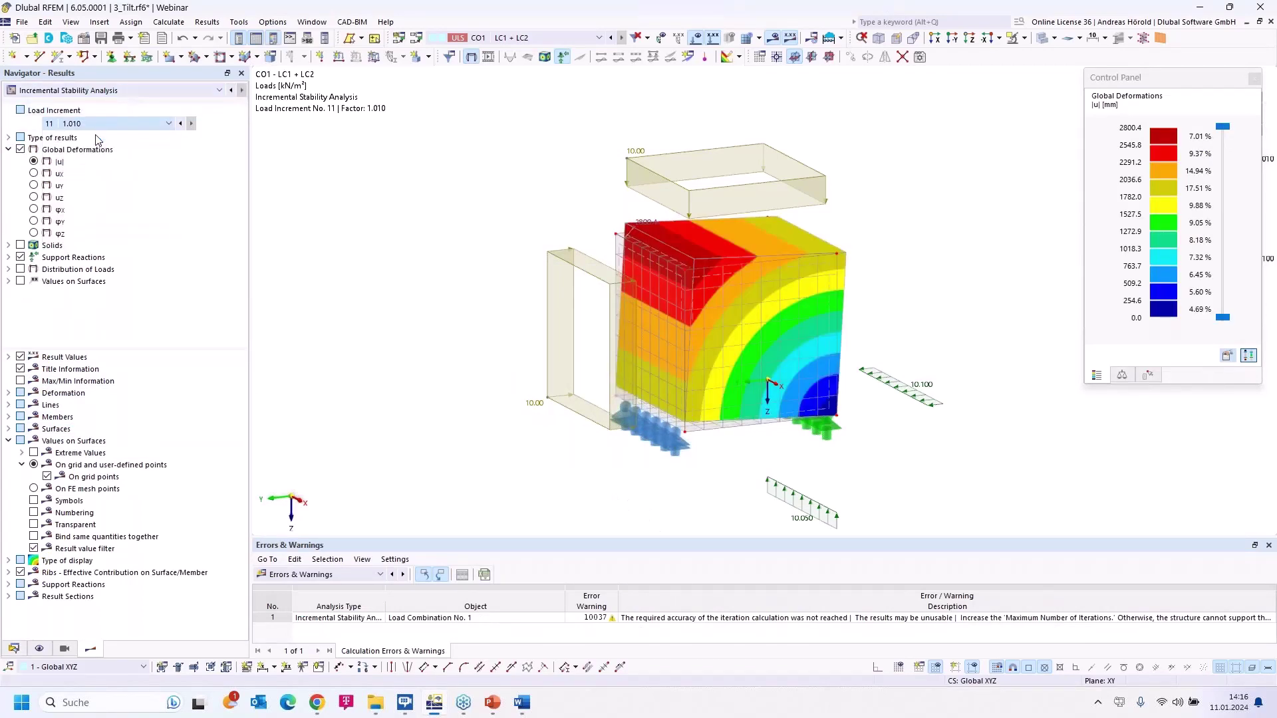
{"action": "middle_click_drag", "start_coordinate": [582, 406], "coordinate": [545, 344]}
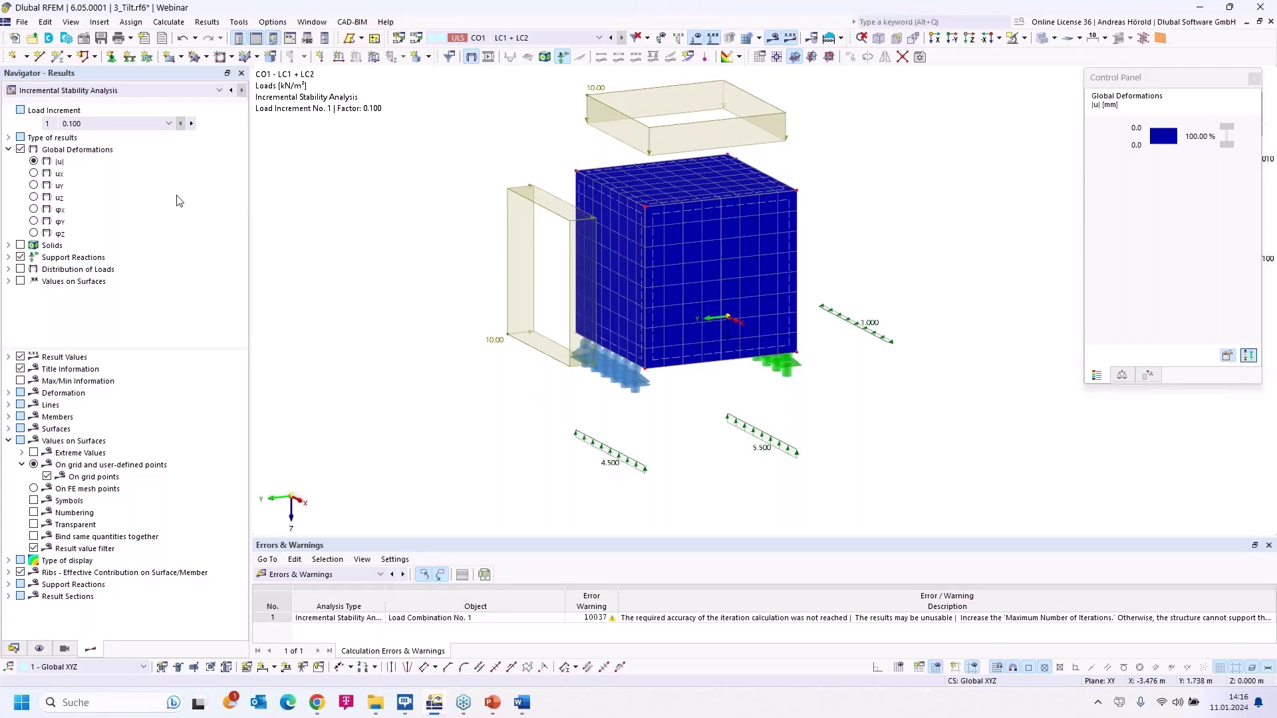
Step through the load increments from 2 to 11 and examine the tilting cube and its support reactions, including along the X-axis.
{"action": "left_click", "coordinate": [191, 124]}
{"action": "left_click", "coordinate": [191, 124]}
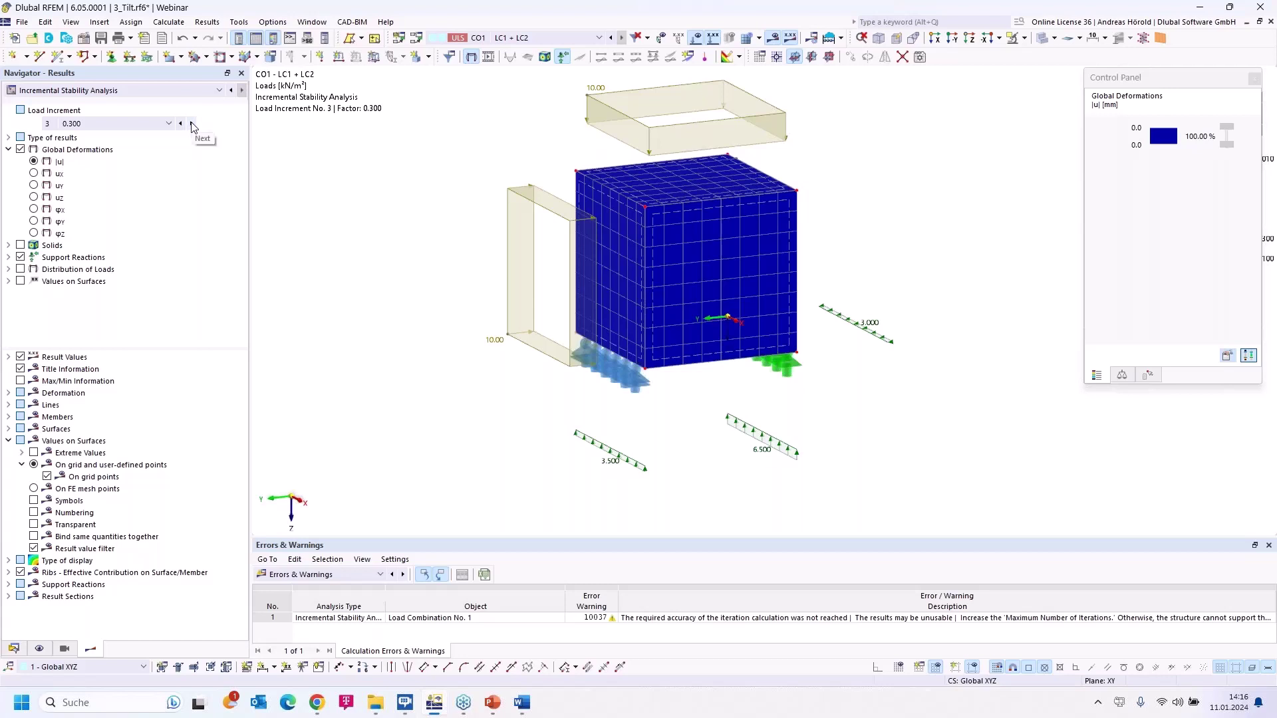
{"action": "left_click", "coordinate": [190, 124]}
{"action": "left_click", "coordinate": [192, 124]}
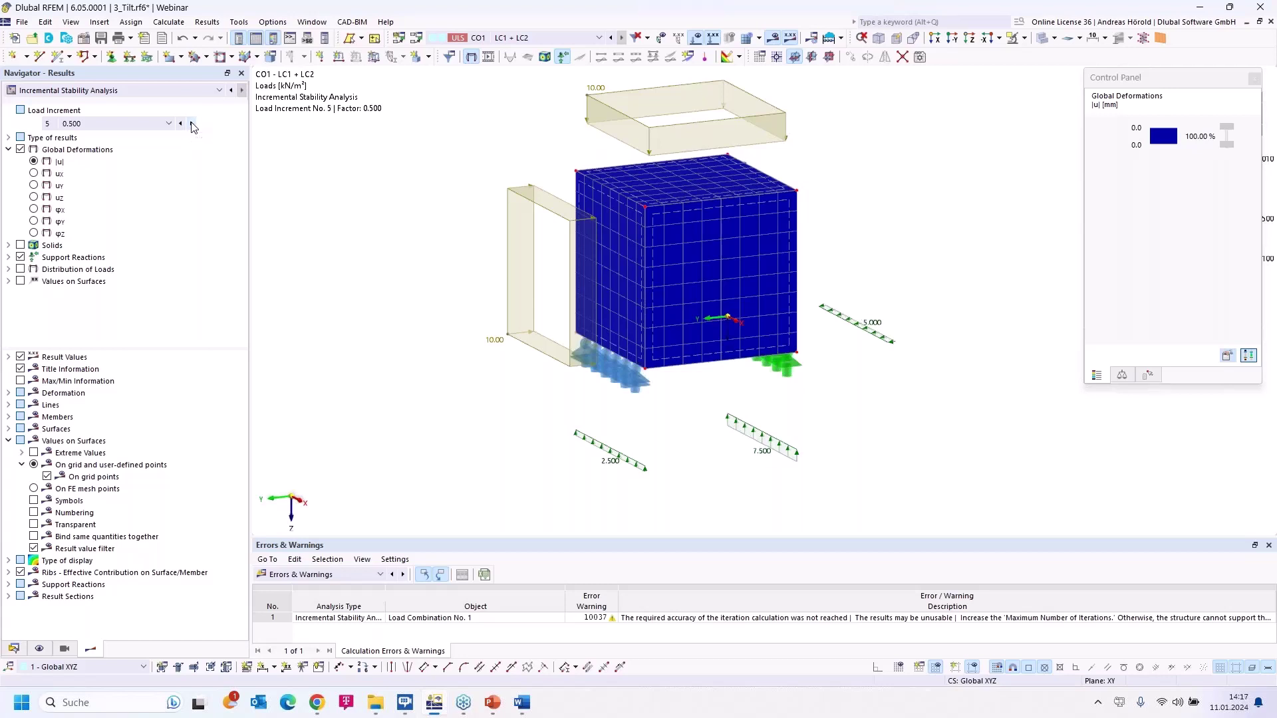
{"action": "left_click", "coordinate": [192, 124]}
{"action": "left_click", "coordinate": [192, 124]}
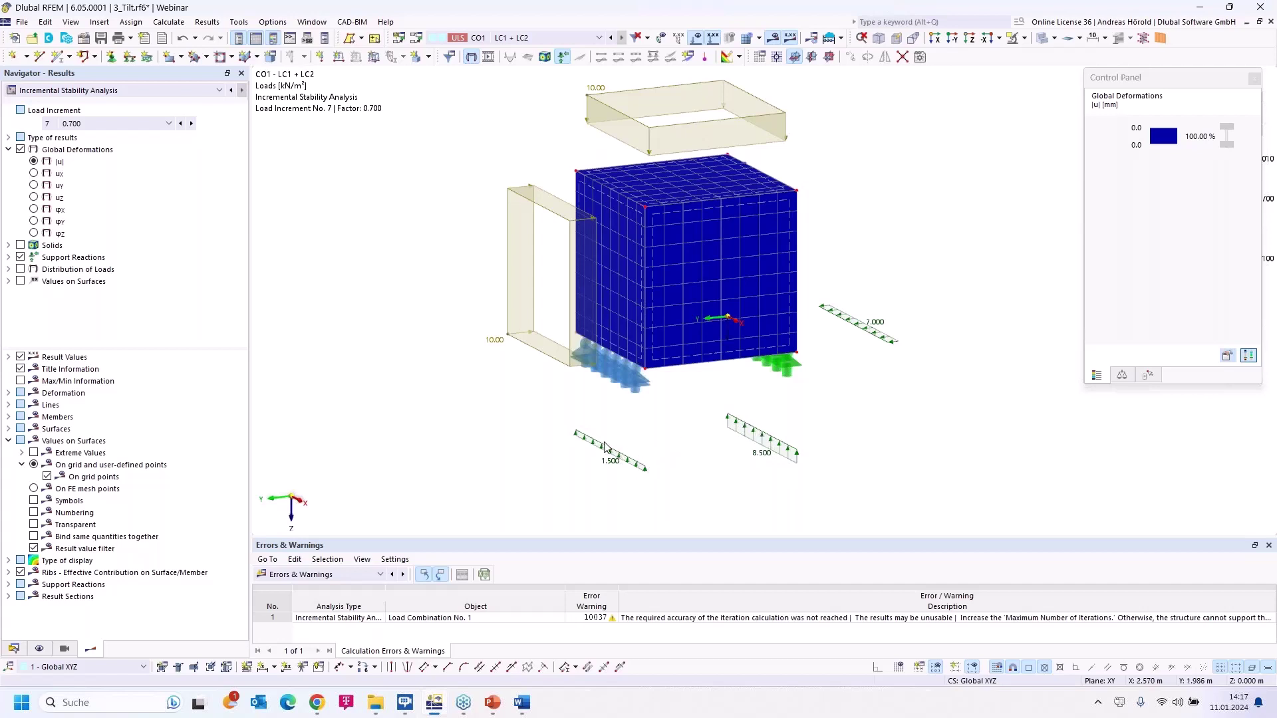
{"action": "left_click", "coordinate": [192, 124]}
{"action": "left_click", "coordinate": [191, 124]}
{"action": "left_click", "coordinate": [191, 124]}
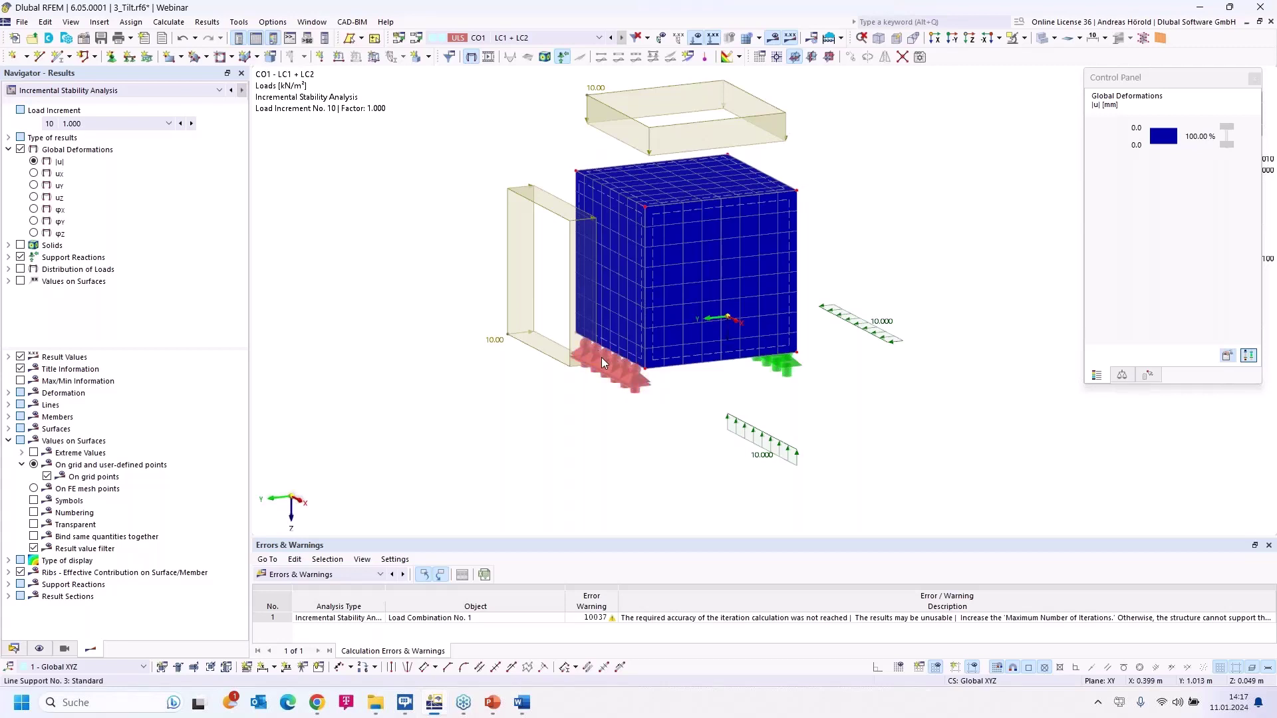
{"action": "left_click", "coordinate": [191, 124]}
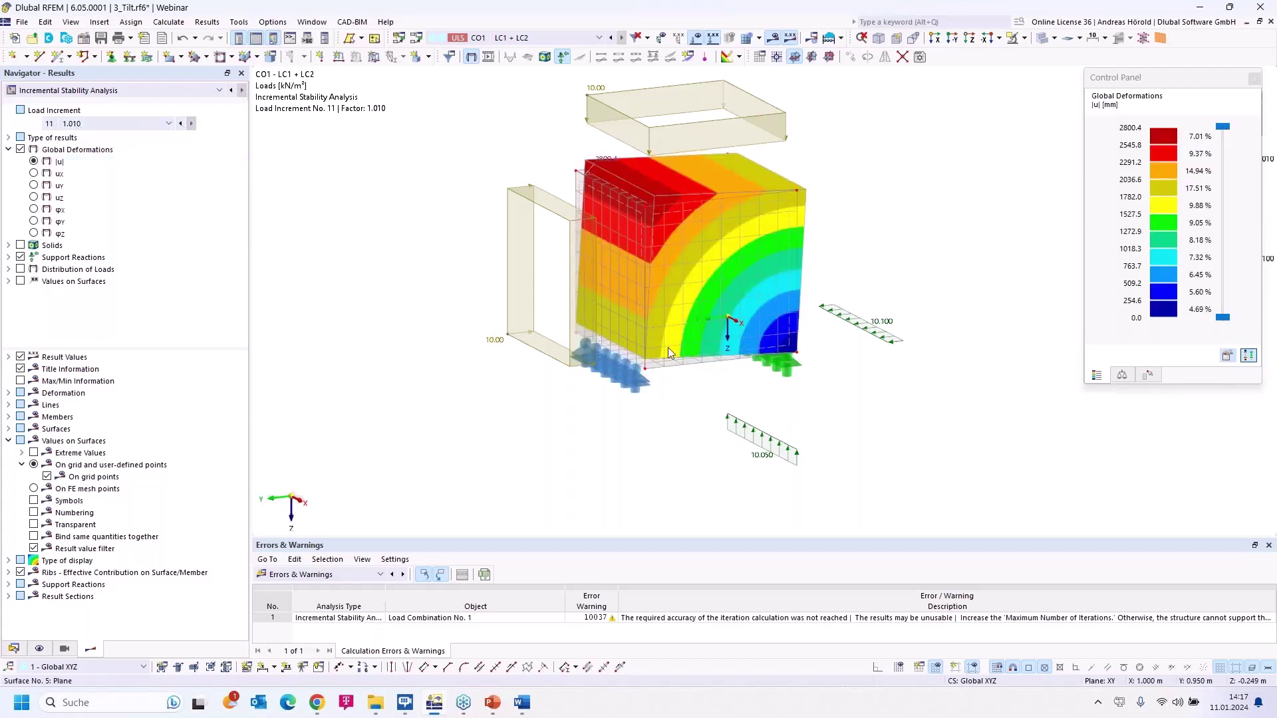
{"action": "key", "text": "ctrl+shift+x"}
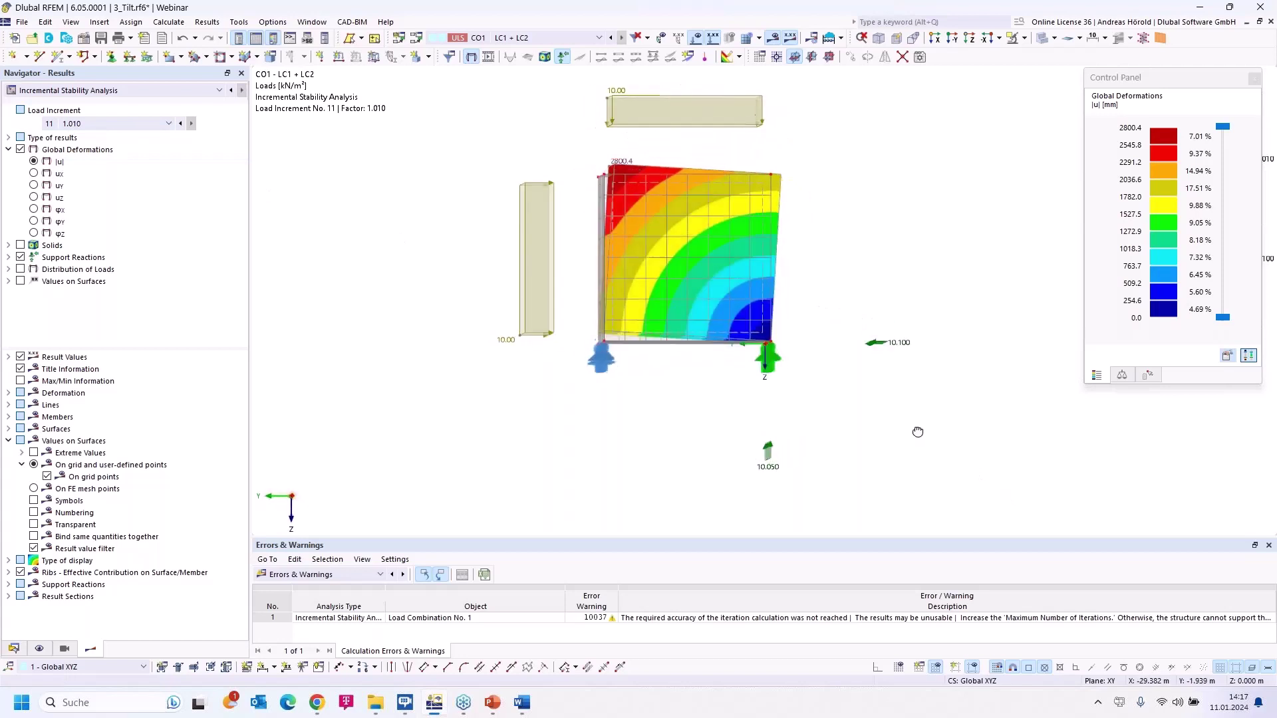
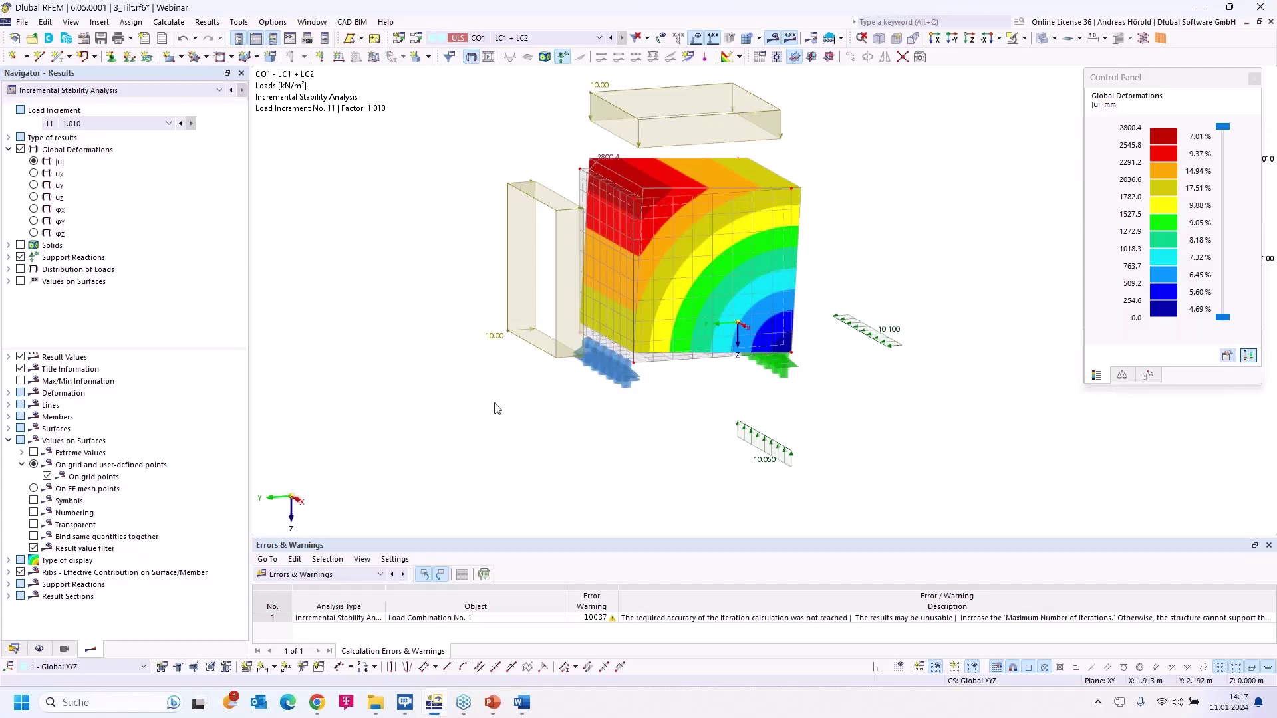
Create a new calculation diagram with Incremental Stability Analysis of CO1 as its source.
{"action": "left_click", "coordinate": [14, 649]}
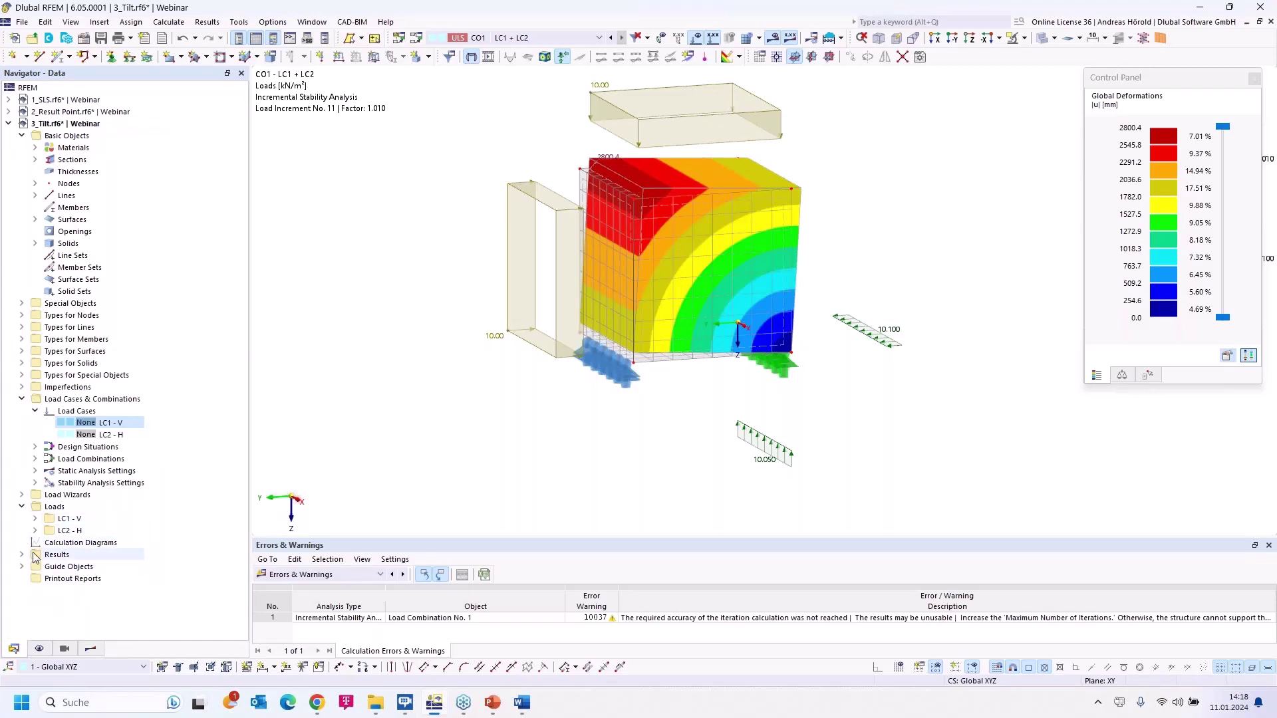
{"action": "double_click", "coordinate": [67, 544]}
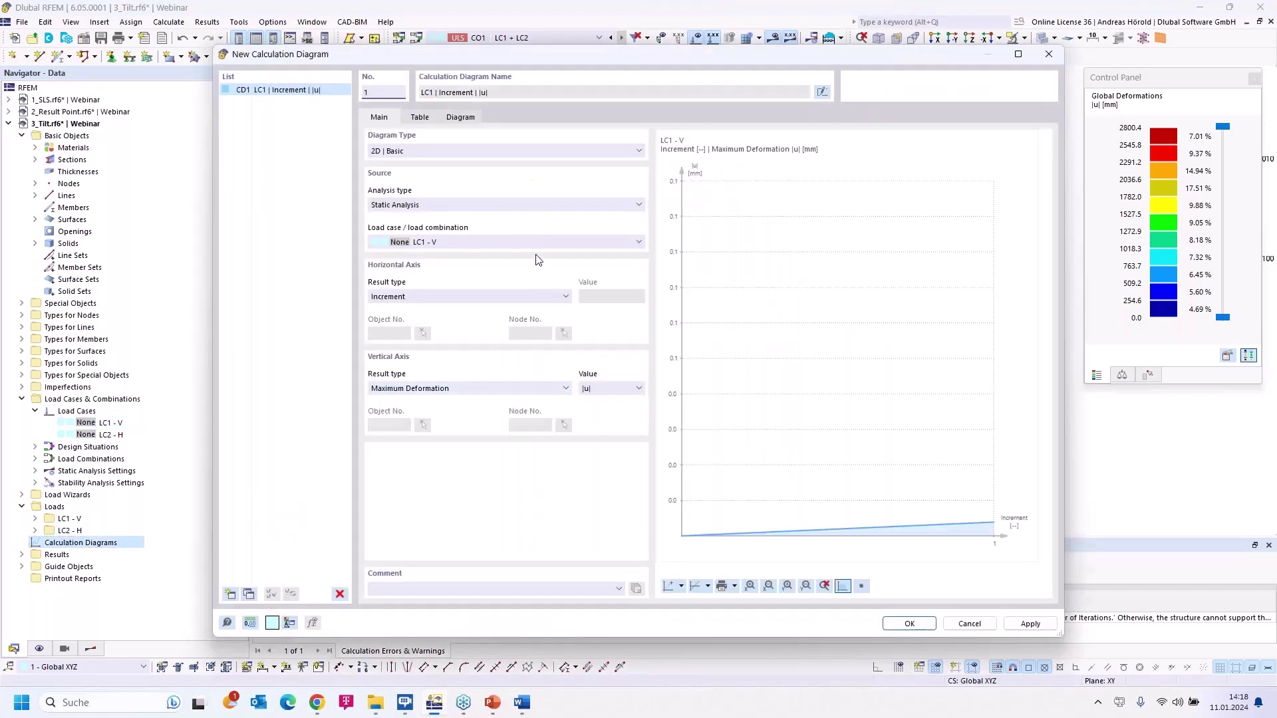
{"action": "left_click", "coordinate": [540, 206]}
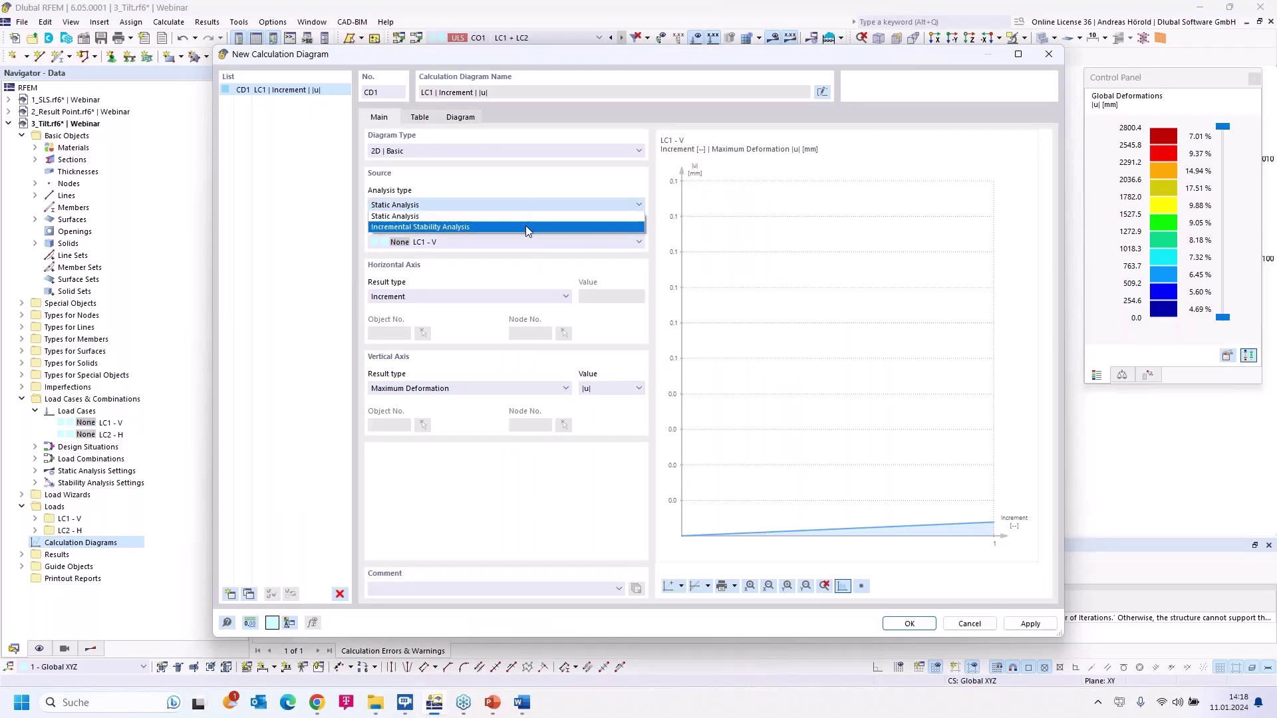
{"action": "left_click", "coordinate": [526, 226]}
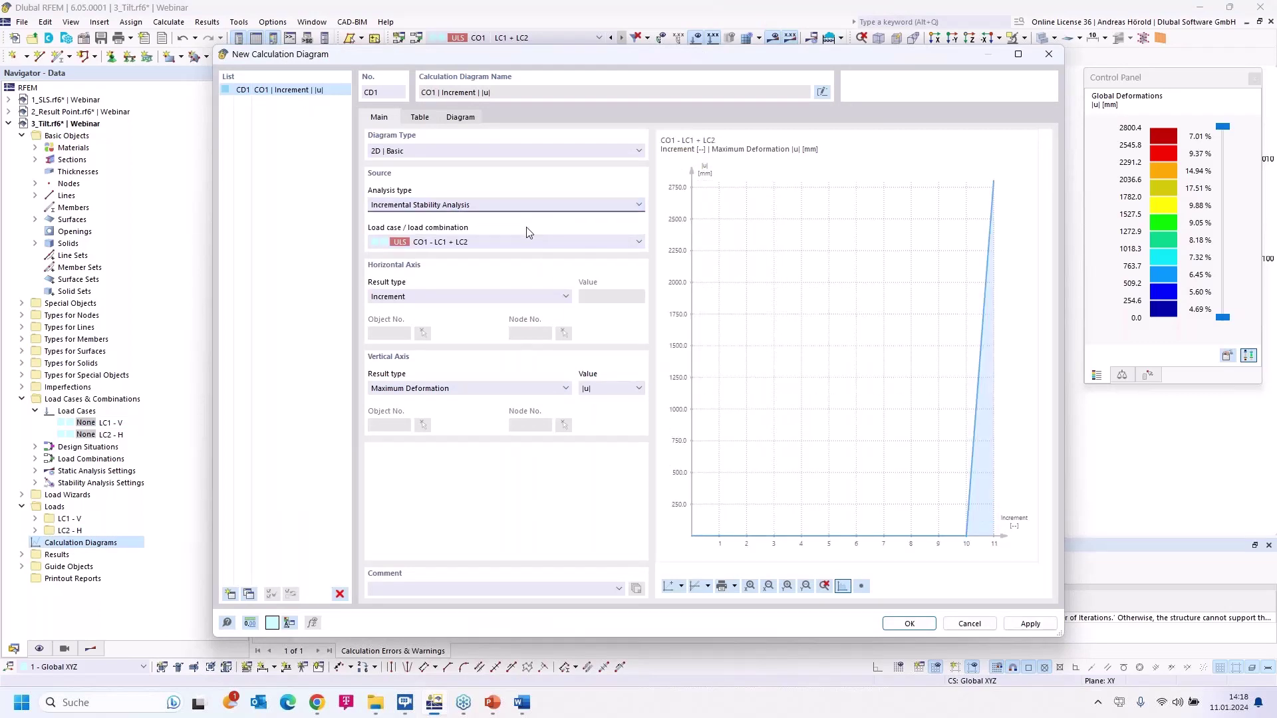
Set the calculation diagram's horizontal axis result type to Load Factor and show the options for printing the graphic.
{"action": "left_click", "coordinate": [403, 299]}
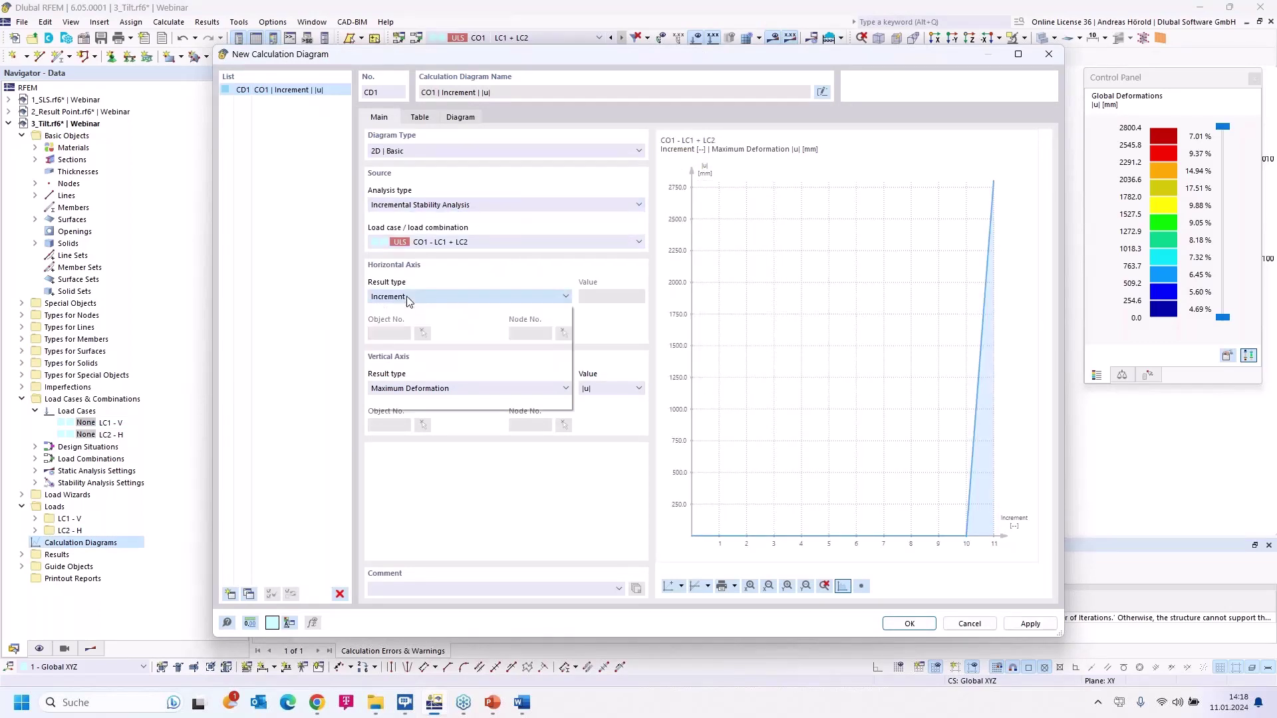
{"action": "left_click", "coordinate": [408, 301]}
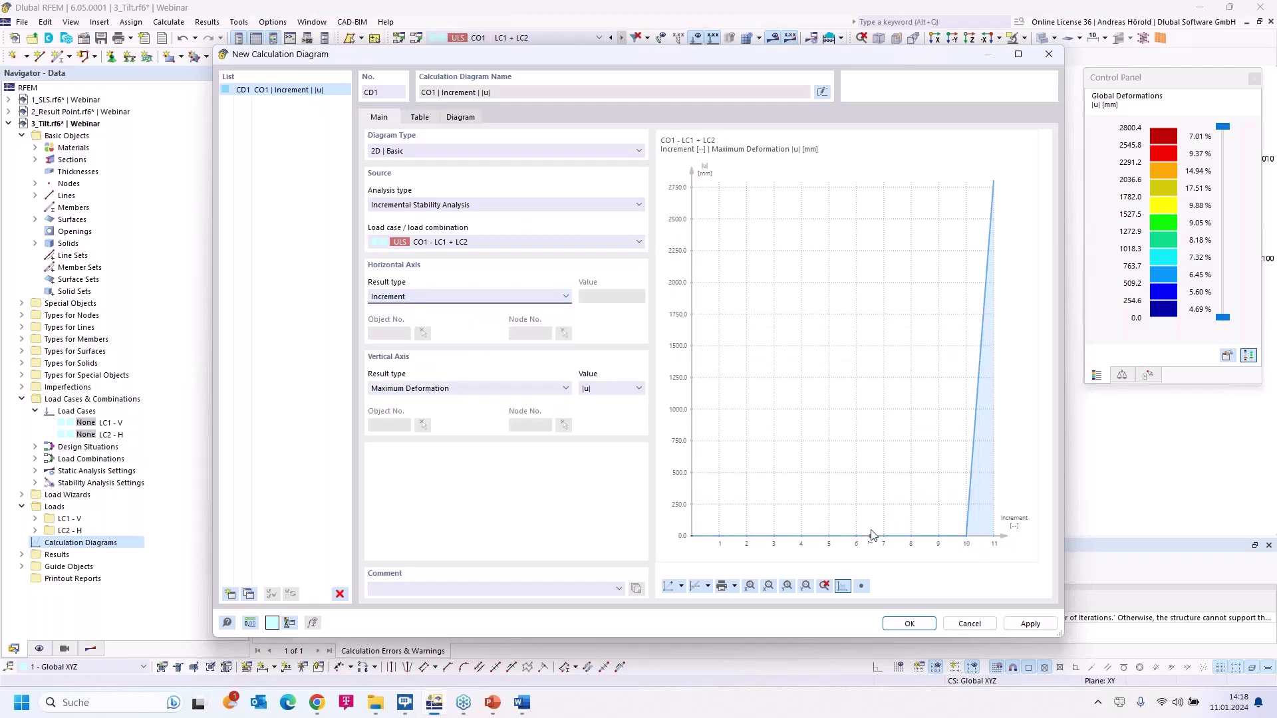
{"action": "left_click", "coordinate": [479, 297]}
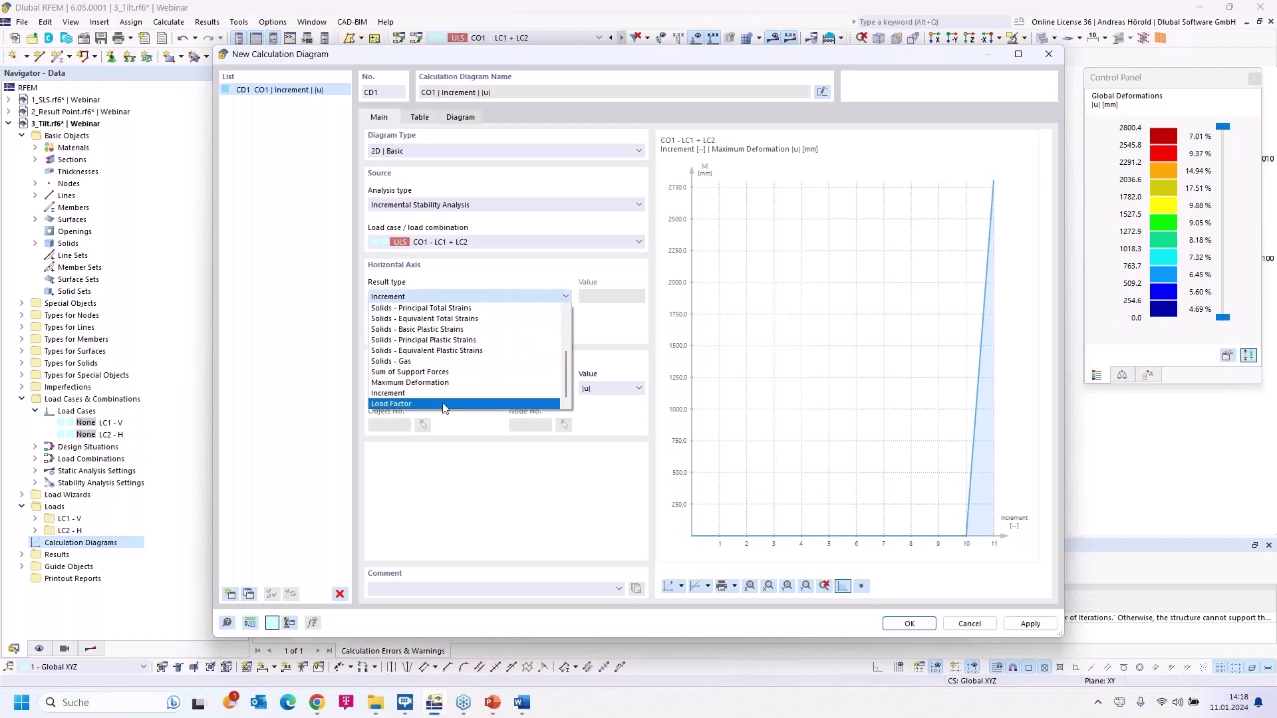
{"action": "left_click", "coordinate": [446, 403]}
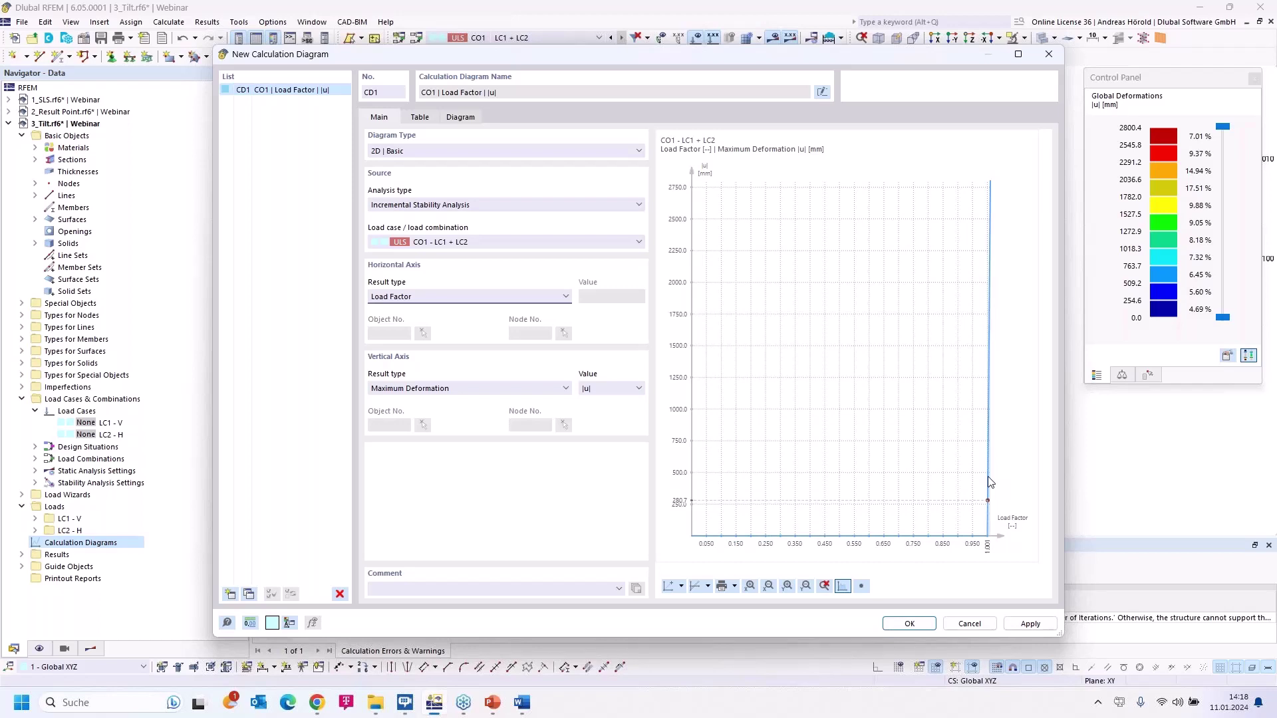
{"action": "left_click", "coordinate": [734, 586]}
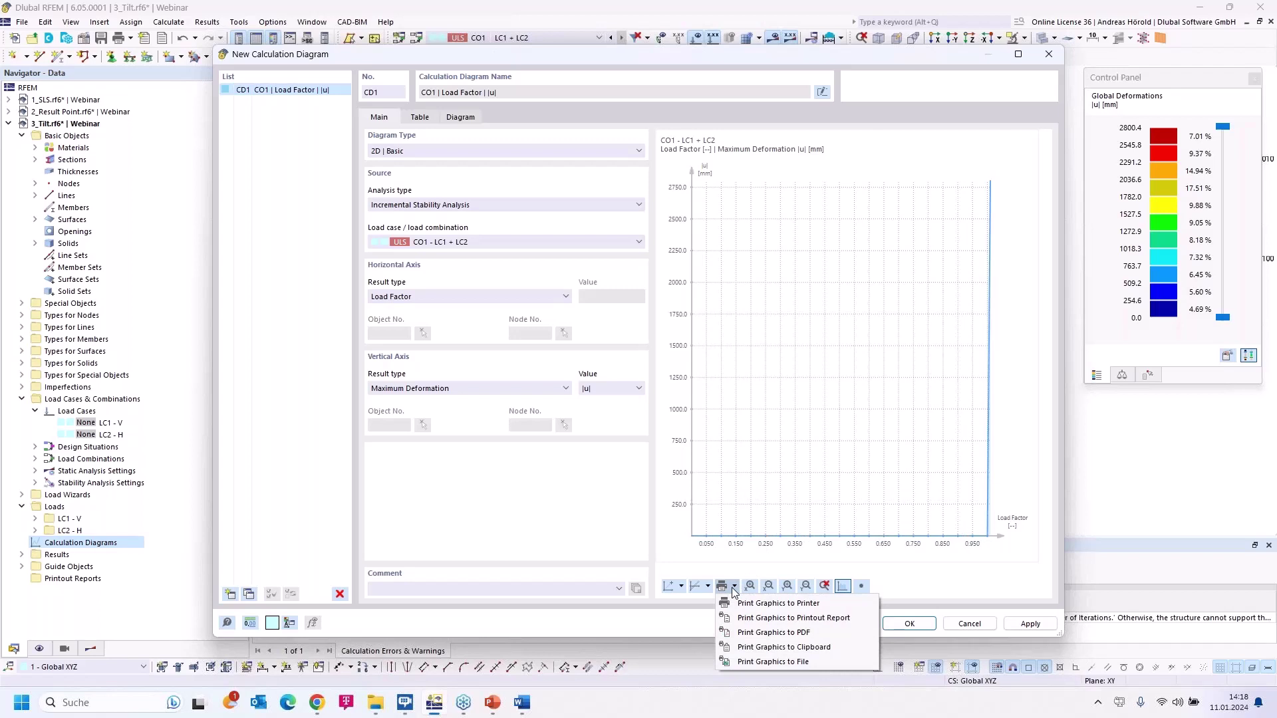
{"action": "left_click", "coordinate": [969, 576]}
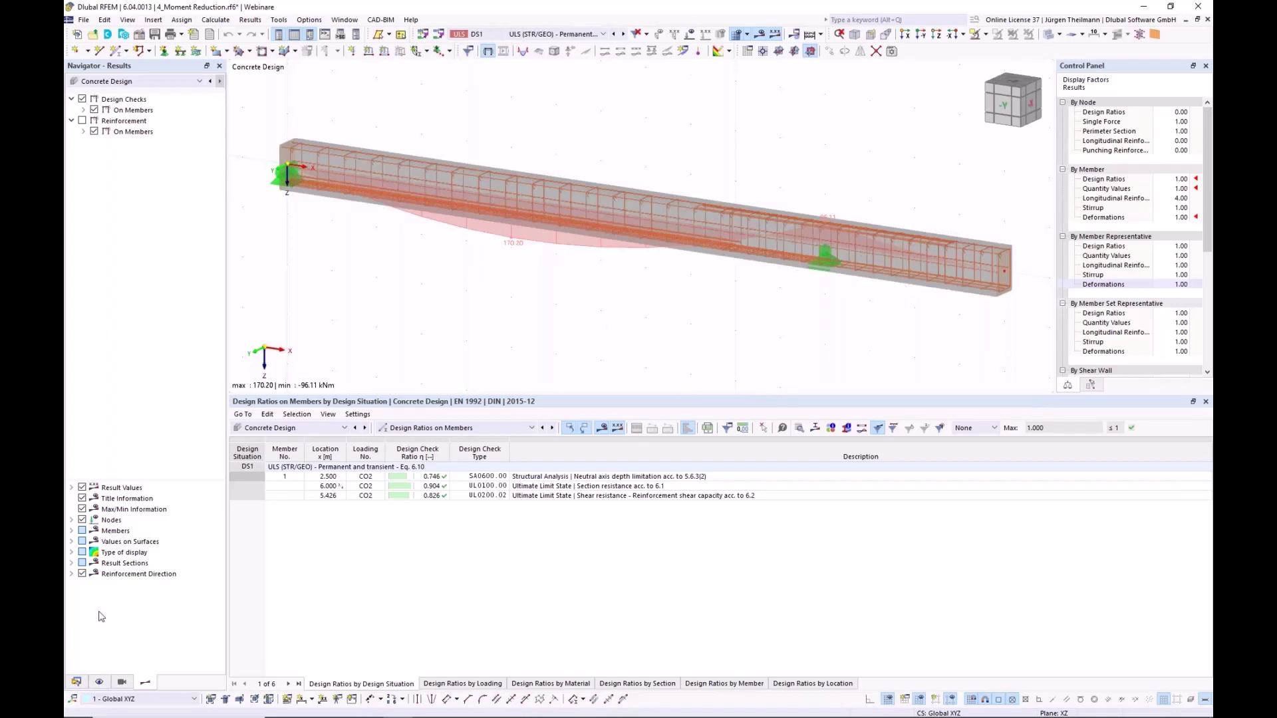
In the 4_Moment Reduction model, hide the Types for Concrete Design and show the beam as a line model.
{"action": "left_click", "coordinate": [98, 682]}
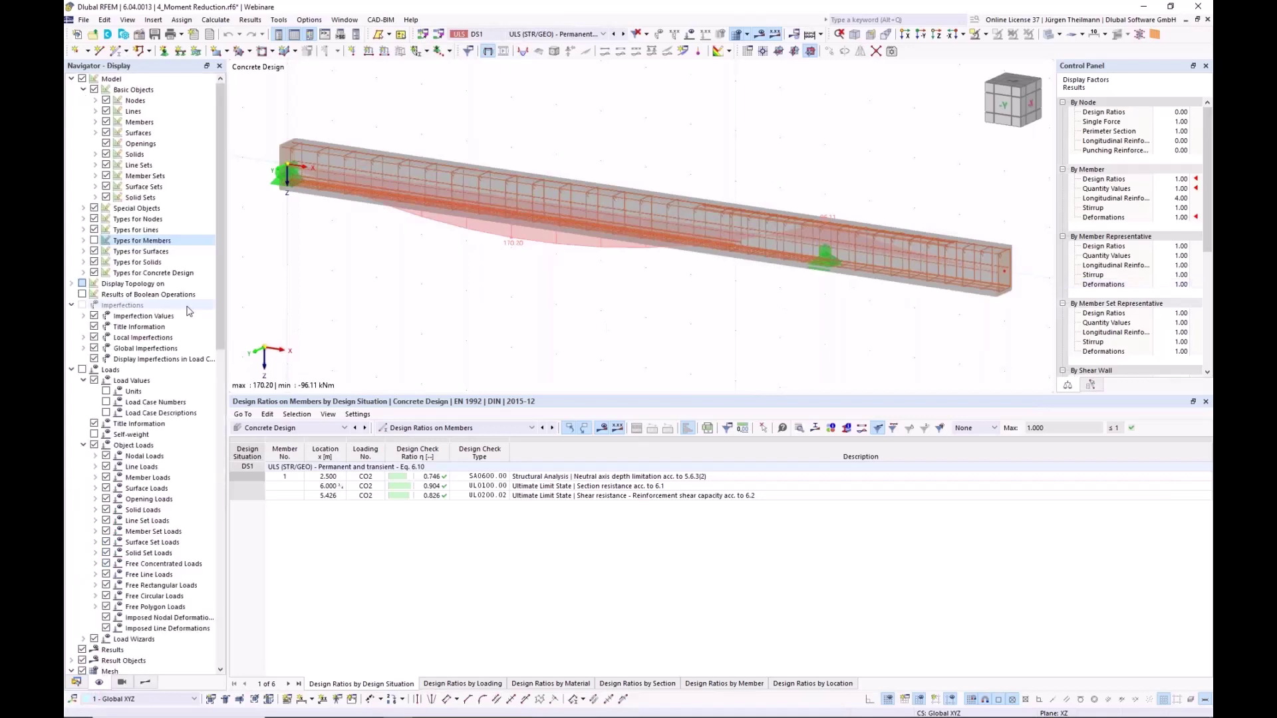
{"action": "left_click", "coordinate": [94, 273]}
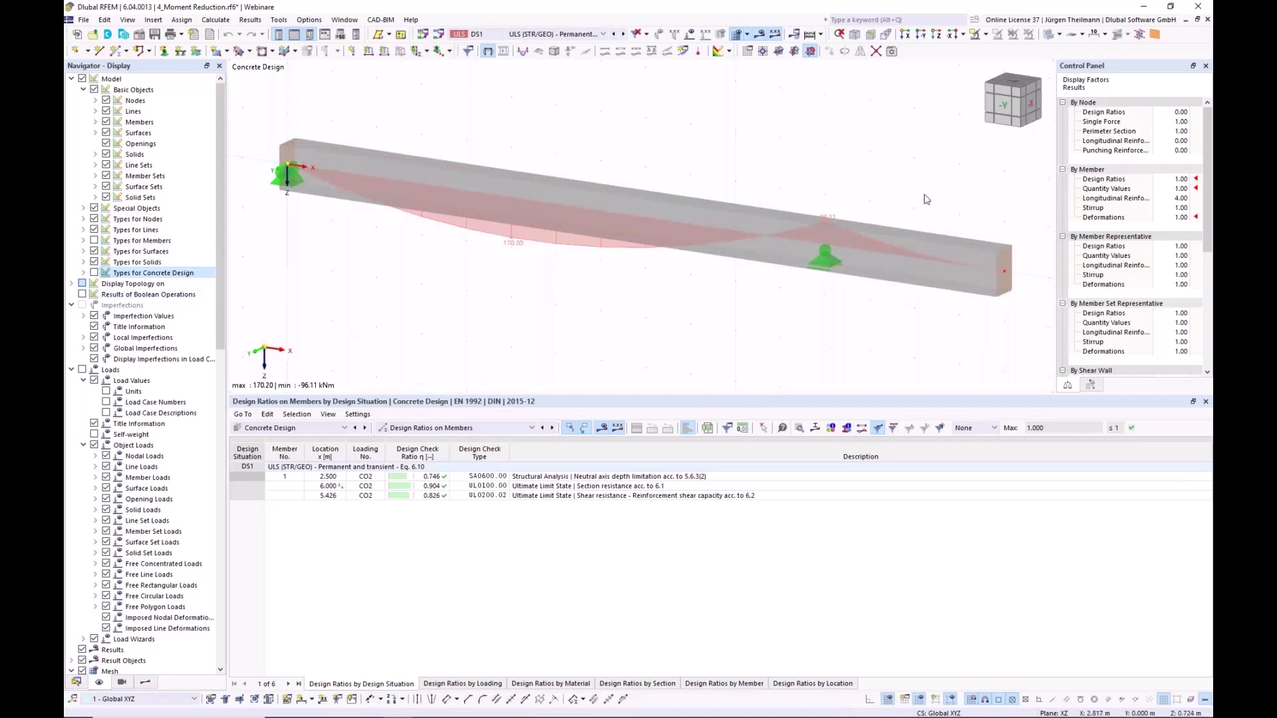
{"action": "left_click", "coordinate": [1051, 36]}
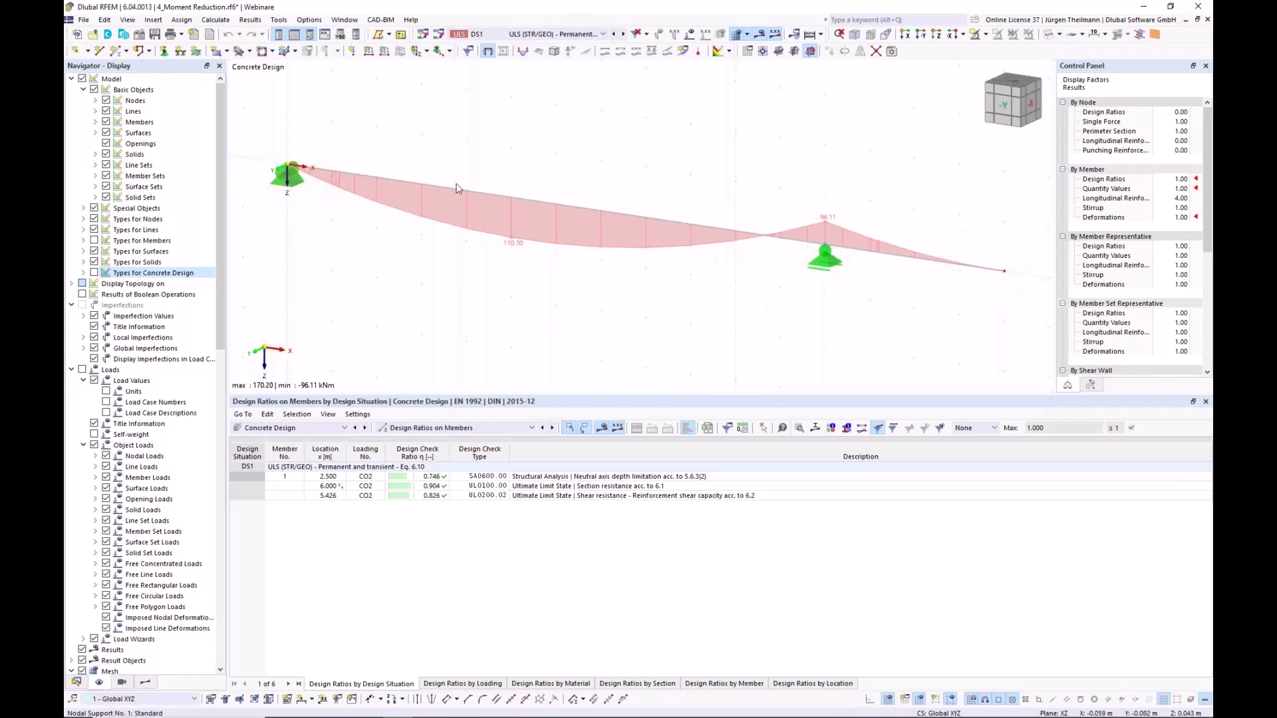
Expand the ultimate limit state design checks on members and toggle the My,Ed moment diagram under UL0200.02 off and on.
{"action": "left_click", "coordinate": [145, 682]}
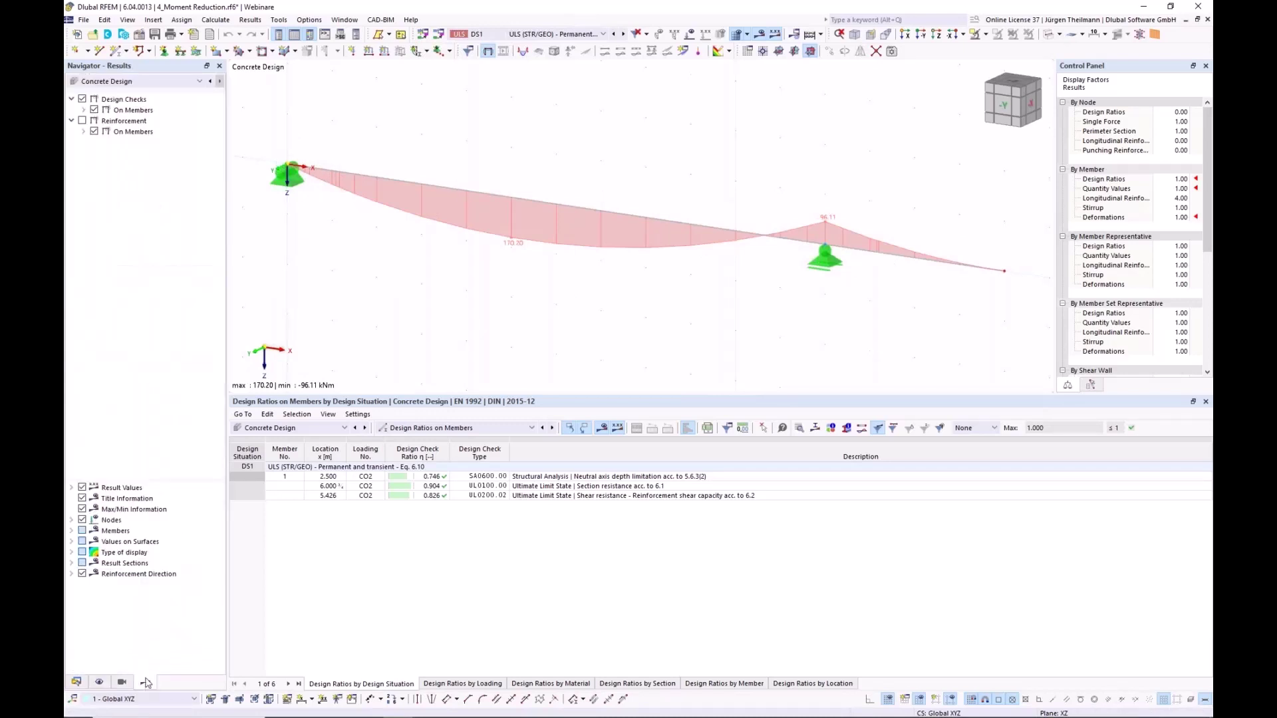
{"action": "left_click", "coordinate": [82, 111]}
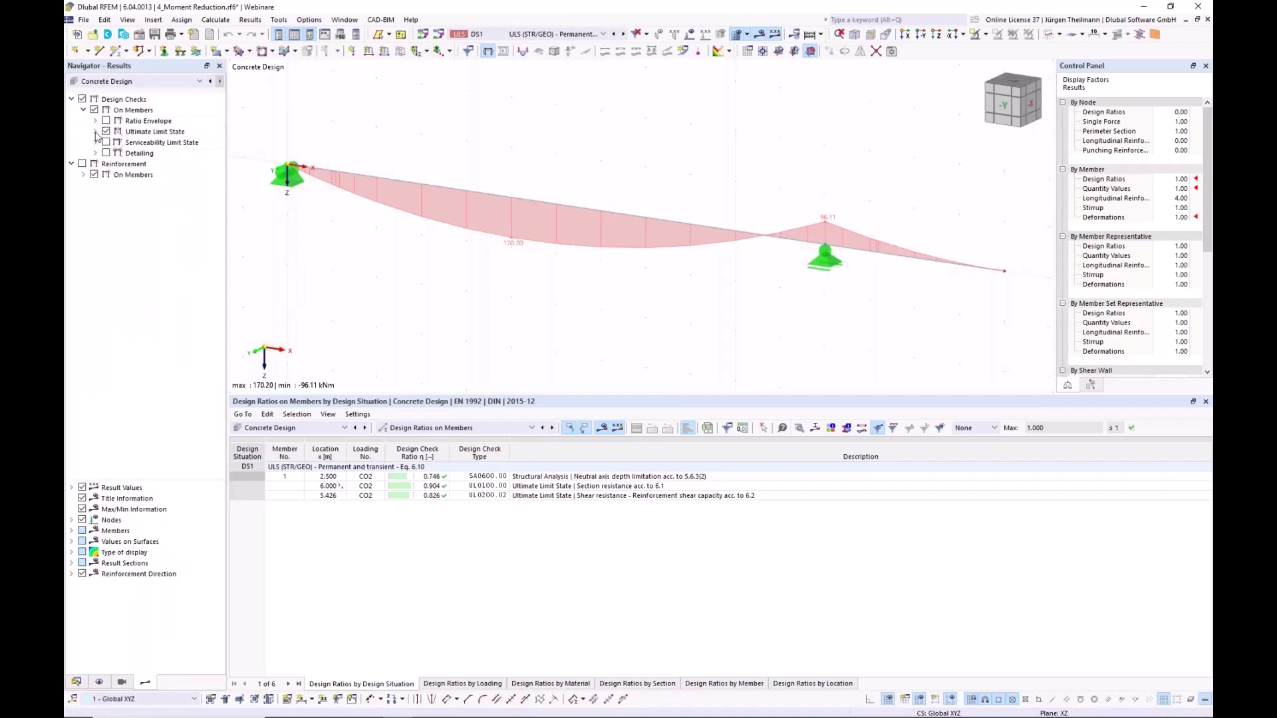
{"action": "left_click", "coordinate": [95, 132]}
{"action": "left_click", "coordinate": [108, 153]}
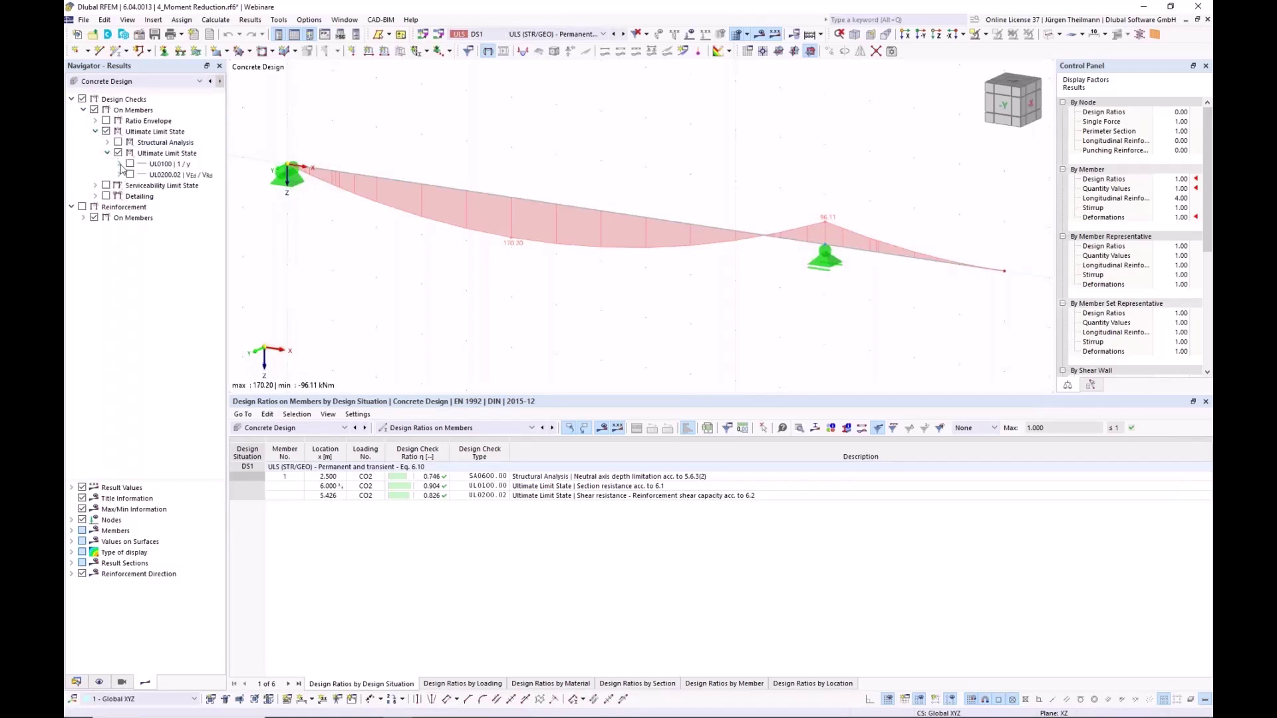
{"action": "left_click", "coordinate": [120, 164]}
{"action": "left_click", "coordinate": [120, 164]}
{"action": "left_click", "coordinate": [120, 175]}
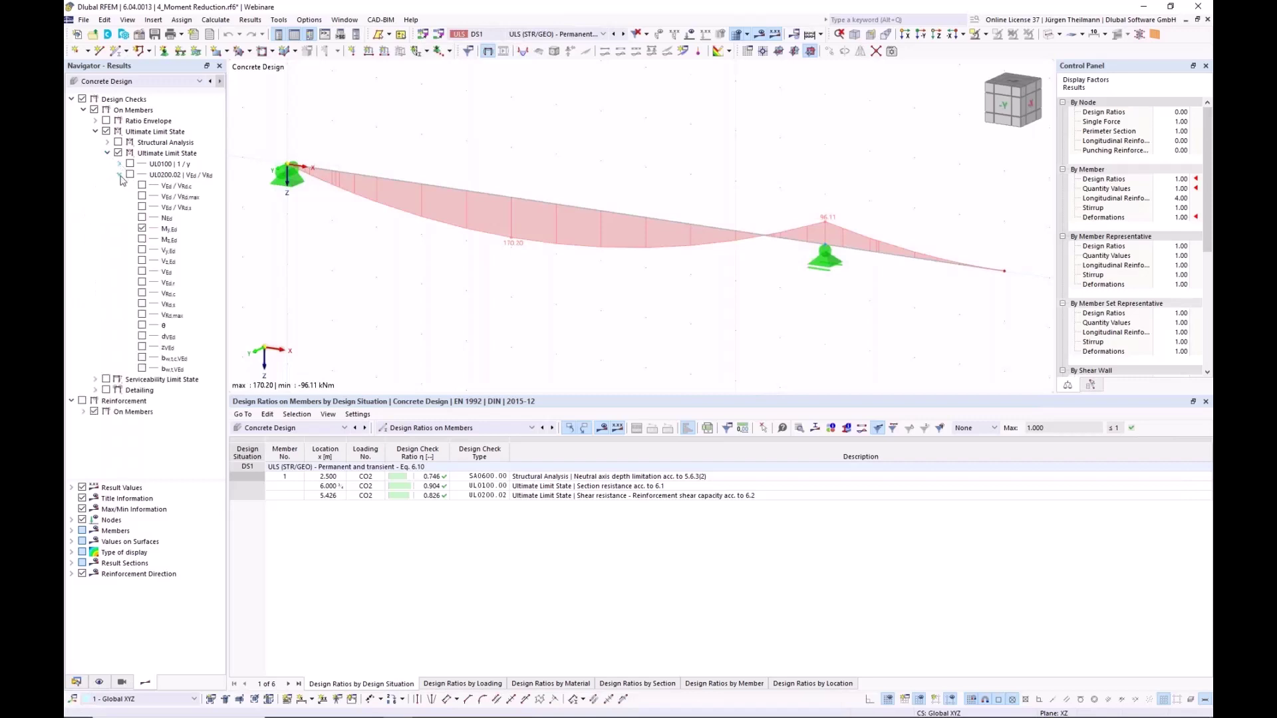
{"action": "left_click", "coordinate": [141, 229]}
{"action": "left_click", "coordinate": [142, 228]}
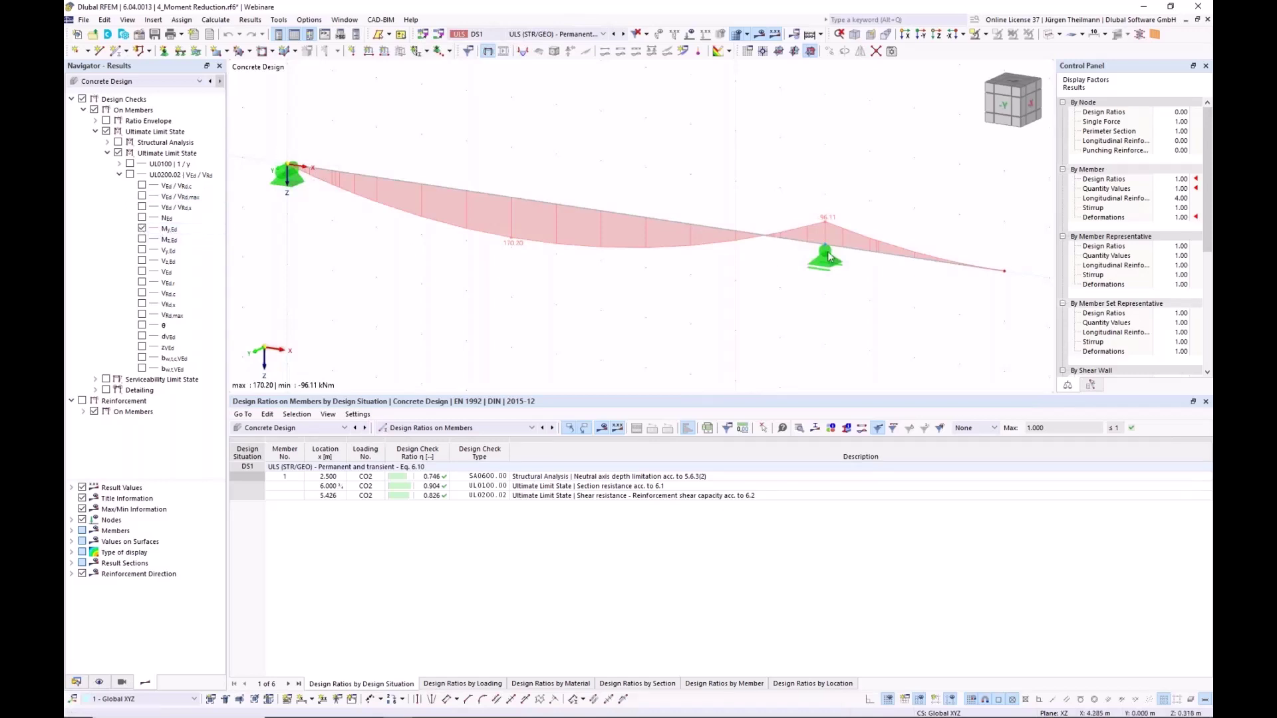
View the beam along the Y-axis and examine the moment diagram over the inner support and along the whole beam.
{"action": "left_click", "coordinate": [1002, 105]}
{"action": "scroll", "coordinate": [848, 219], "scroll_direction": "up", "scroll_amount": 6}
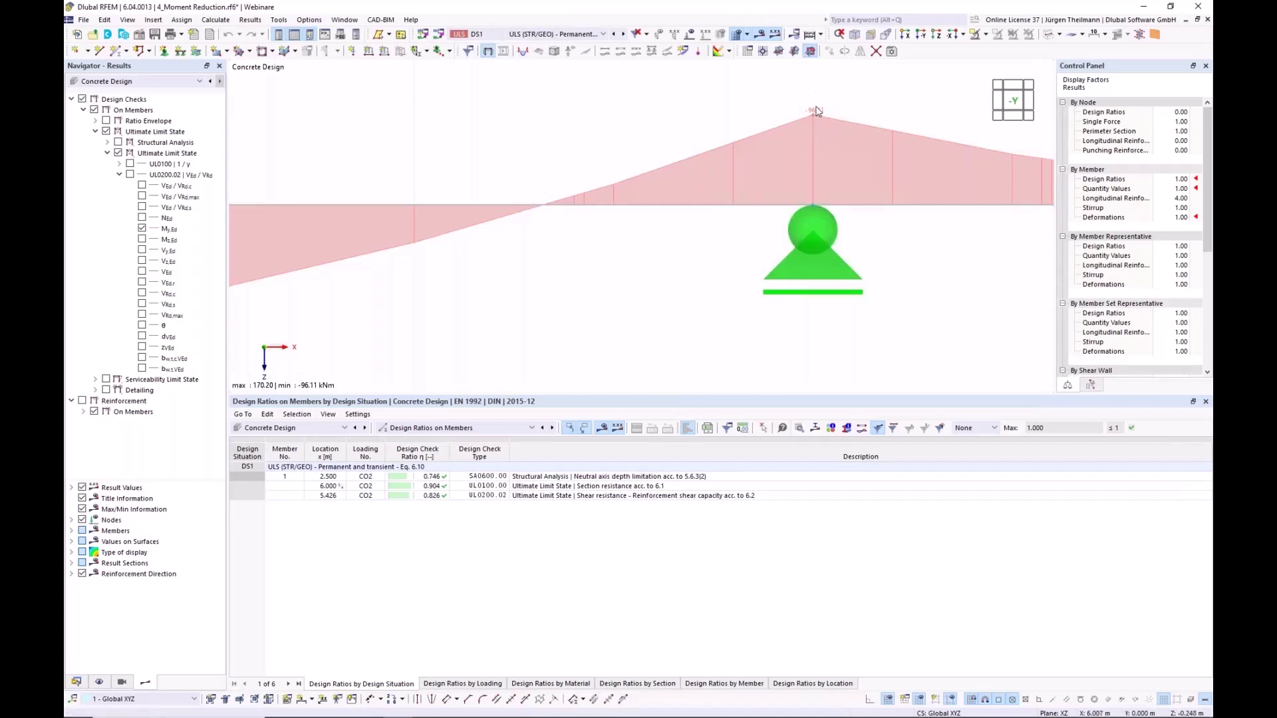
{"action": "scroll", "coordinate": [845, 252], "scroll_direction": "down", "scroll_amount": 2}
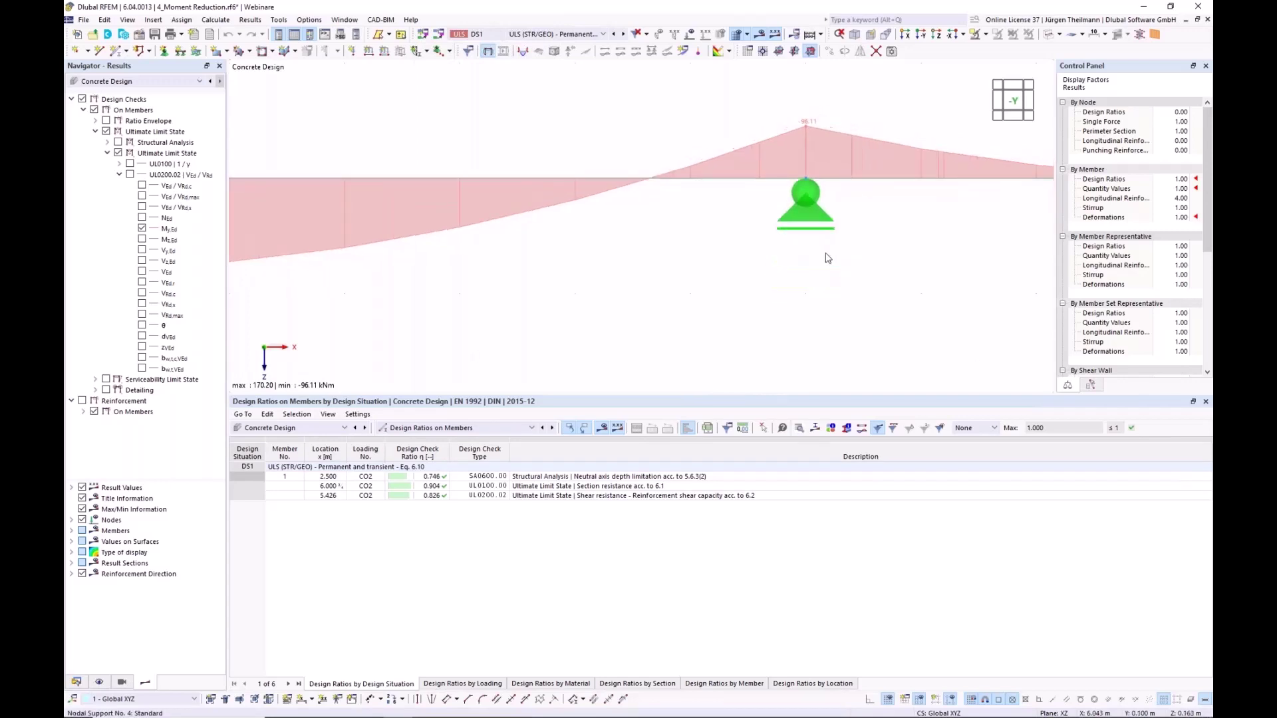
{"action": "middle_click_drag", "start_coordinate": [844, 251], "coordinate": [766, 291]}
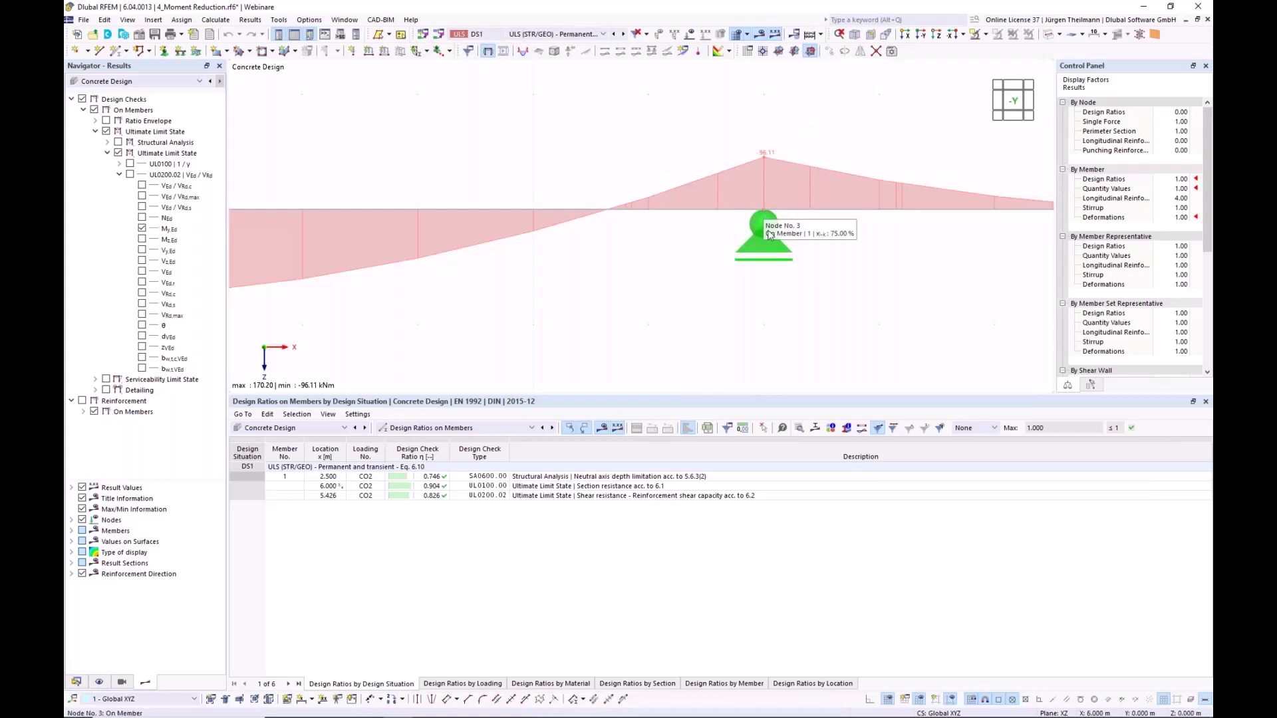
{"action": "scroll", "coordinate": [768, 232], "scroll_direction": "down", "scroll_amount": 3}
{"action": "middle_click_drag", "start_coordinate": [704, 311], "coordinate": [707, 268]}
{"action": "scroll", "coordinate": [756, 280], "scroll_direction": "down", "scroll_amount": 3}
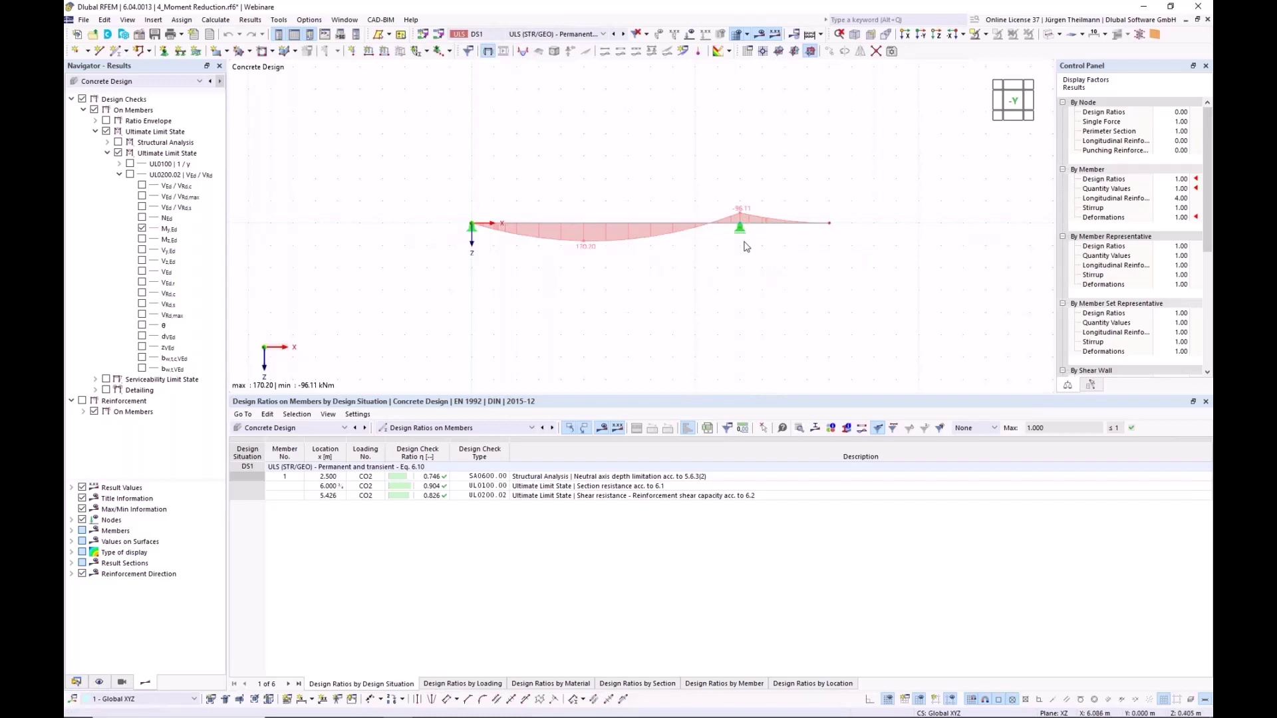
{"action": "middle_click_drag", "start_coordinate": [735, 262], "coordinate": [721, 276], "text": "ctrl"}
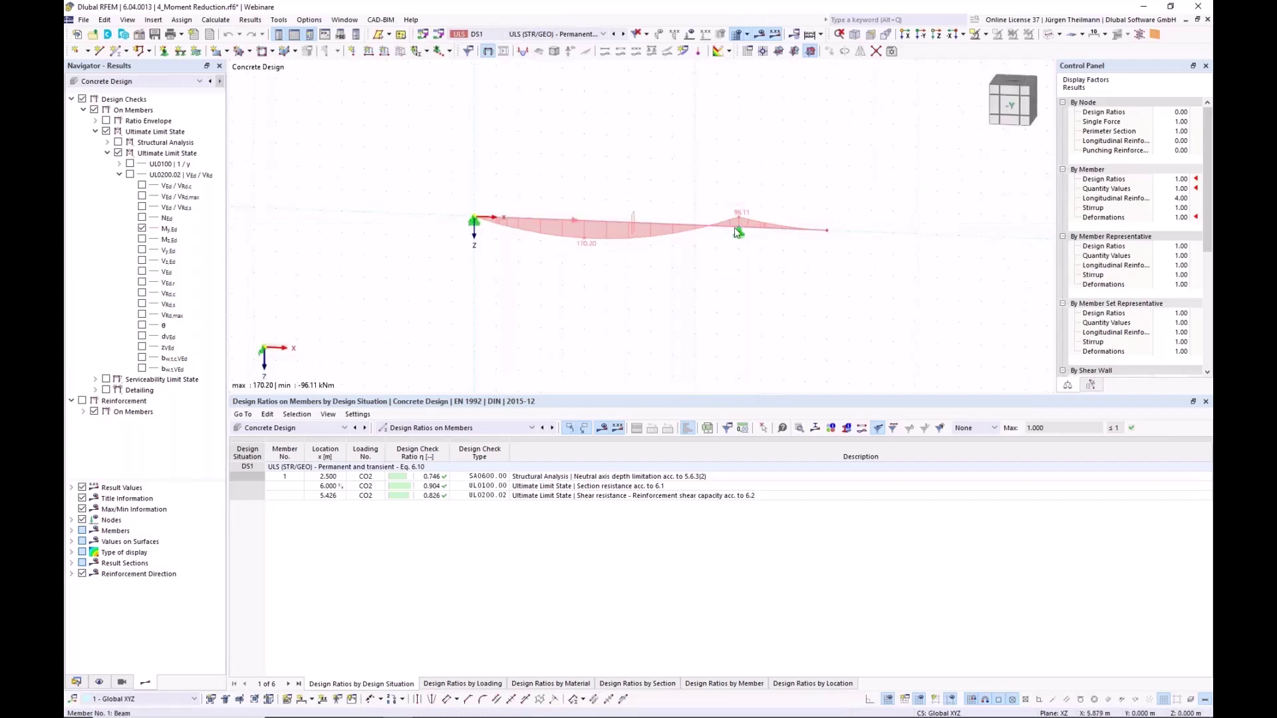
{"action": "scroll", "coordinate": [738, 231], "scroll_direction": "up", "scroll_amount": 3}
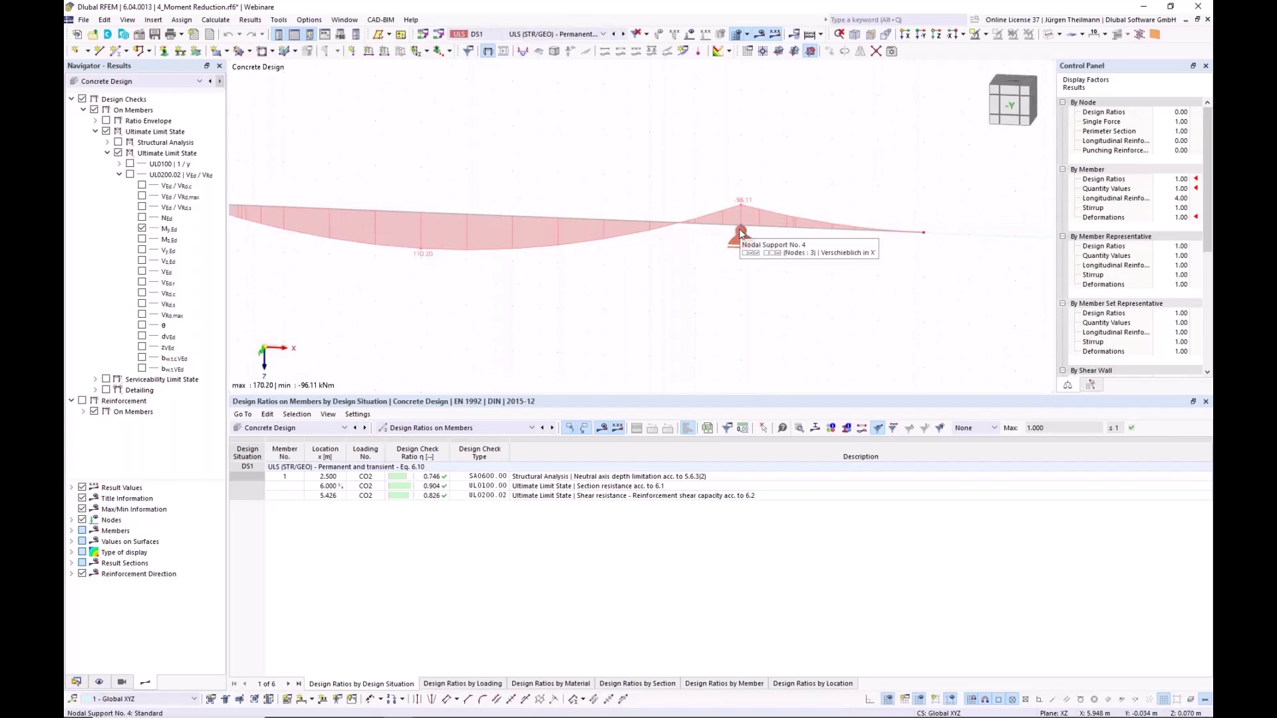
Display the Types for Members so the beam's design supports are shown, and focus on the inner support.
{"action": "left_click", "coordinate": [99, 683]}
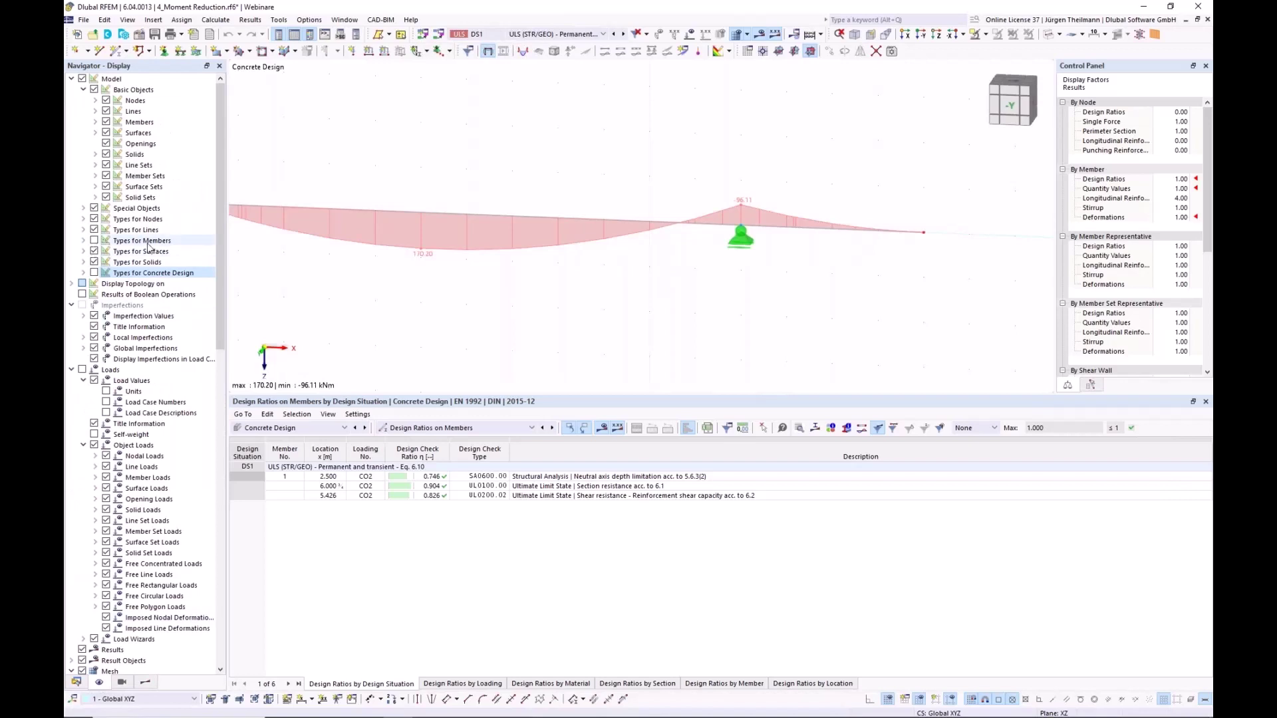
{"action": "left_click", "coordinate": [94, 241]}
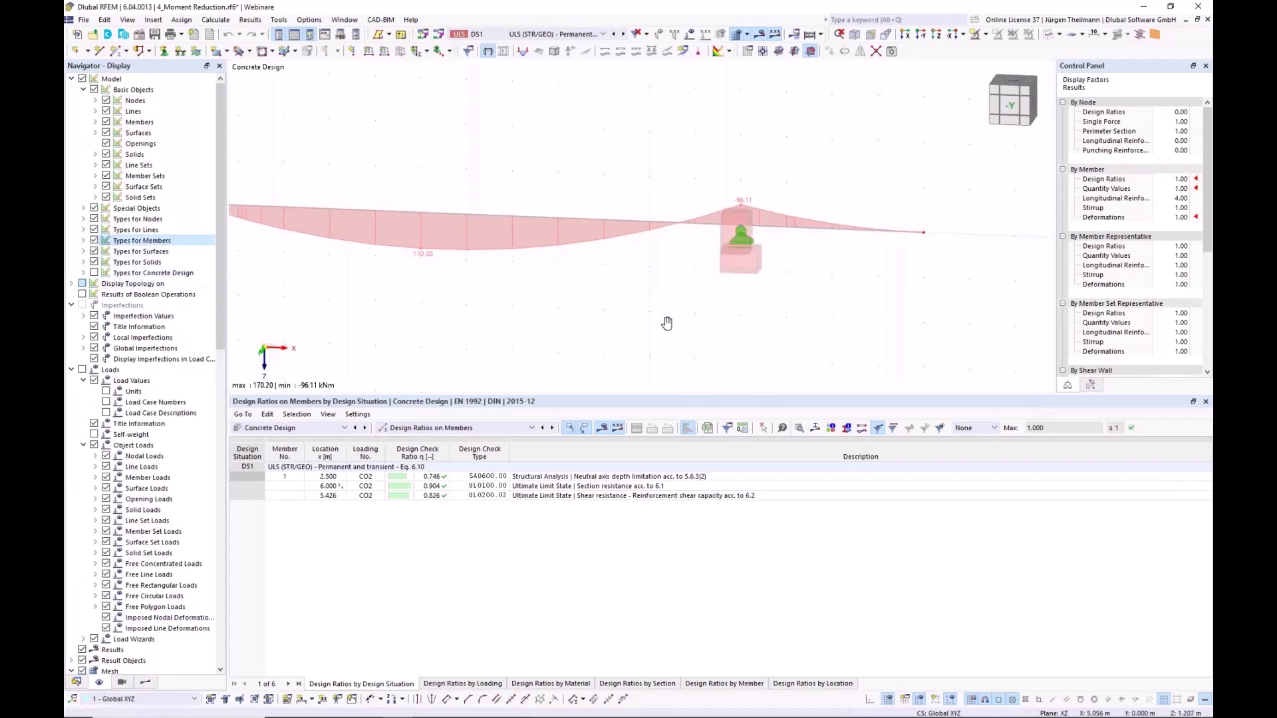
{"action": "middle_click_drag", "start_coordinate": [667, 323], "coordinate": [913, 189]}
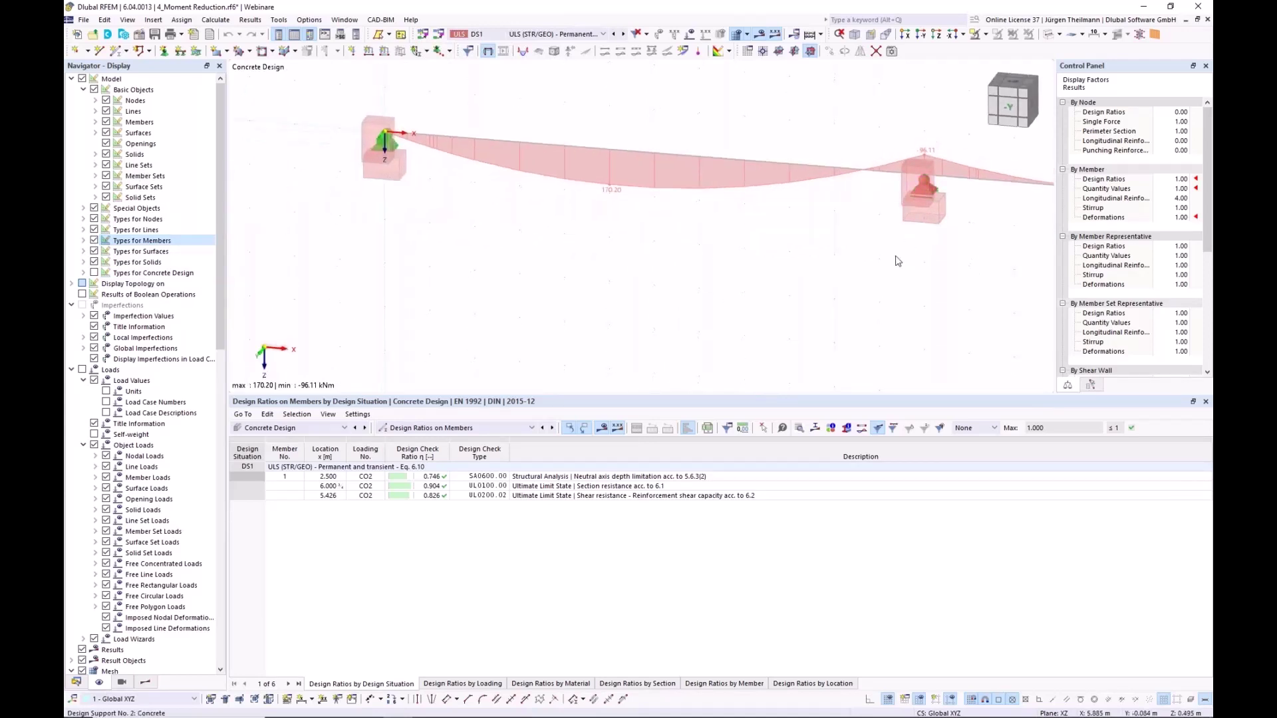
{"action": "scroll", "coordinate": [844, 246], "scroll_direction": "up", "scroll_amount": 3}
{"action": "scroll", "coordinate": [844, 246], "scroll_direction": "up", "scroll_amount": 1}
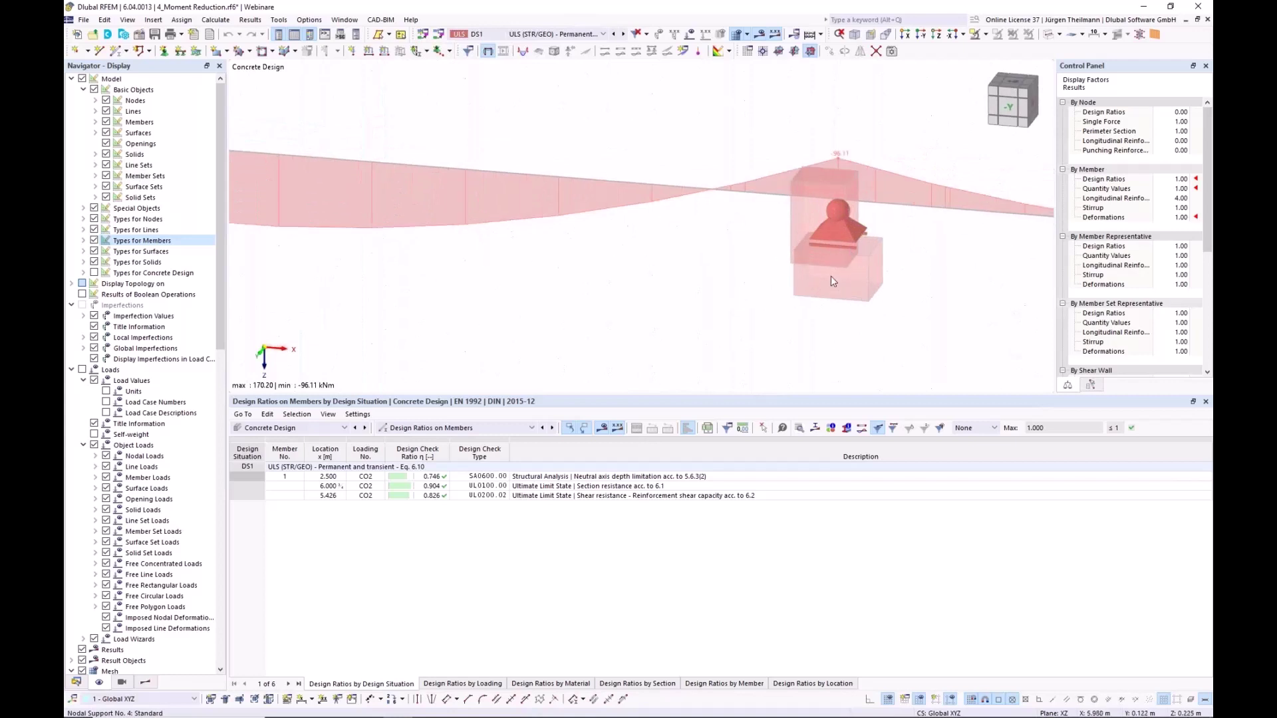
Open the concrete design support at the inner node and examine its settings, toggling Monolithic connection on and off again.
{"action": "left_click", "coordinate": [838, 284]}
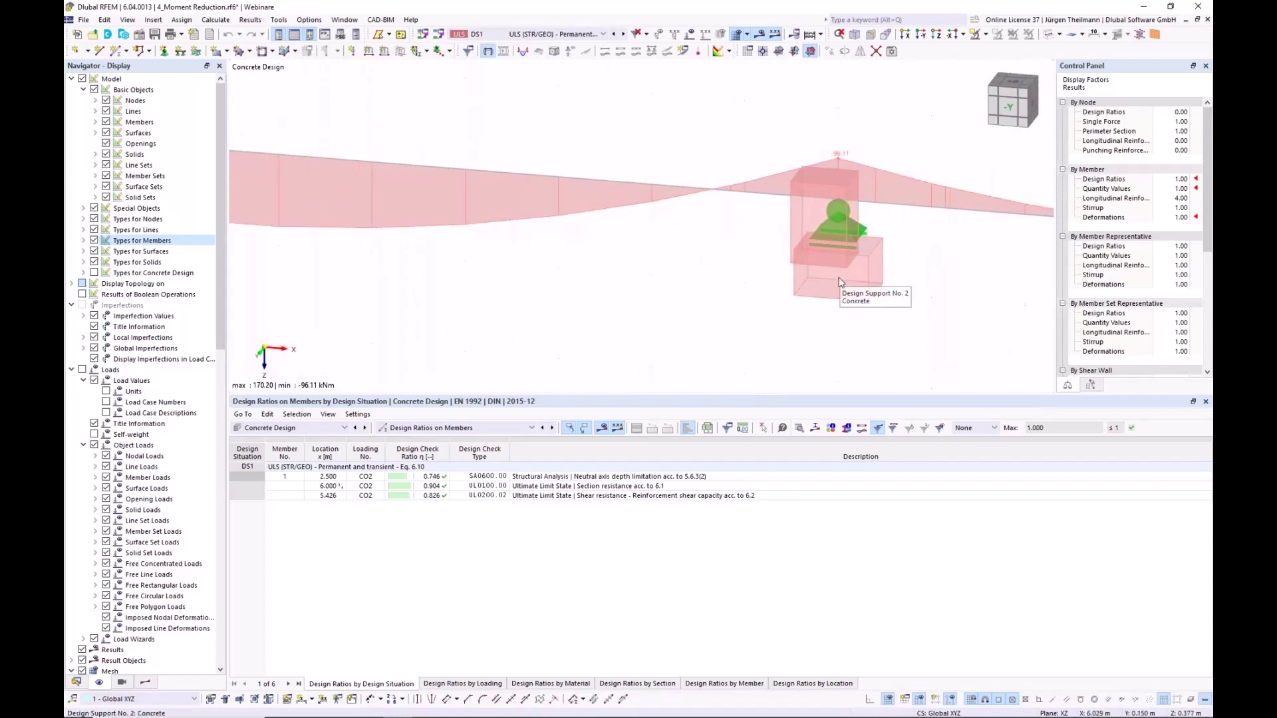
{"action": "double_click", "coordinate": [839, 281]}
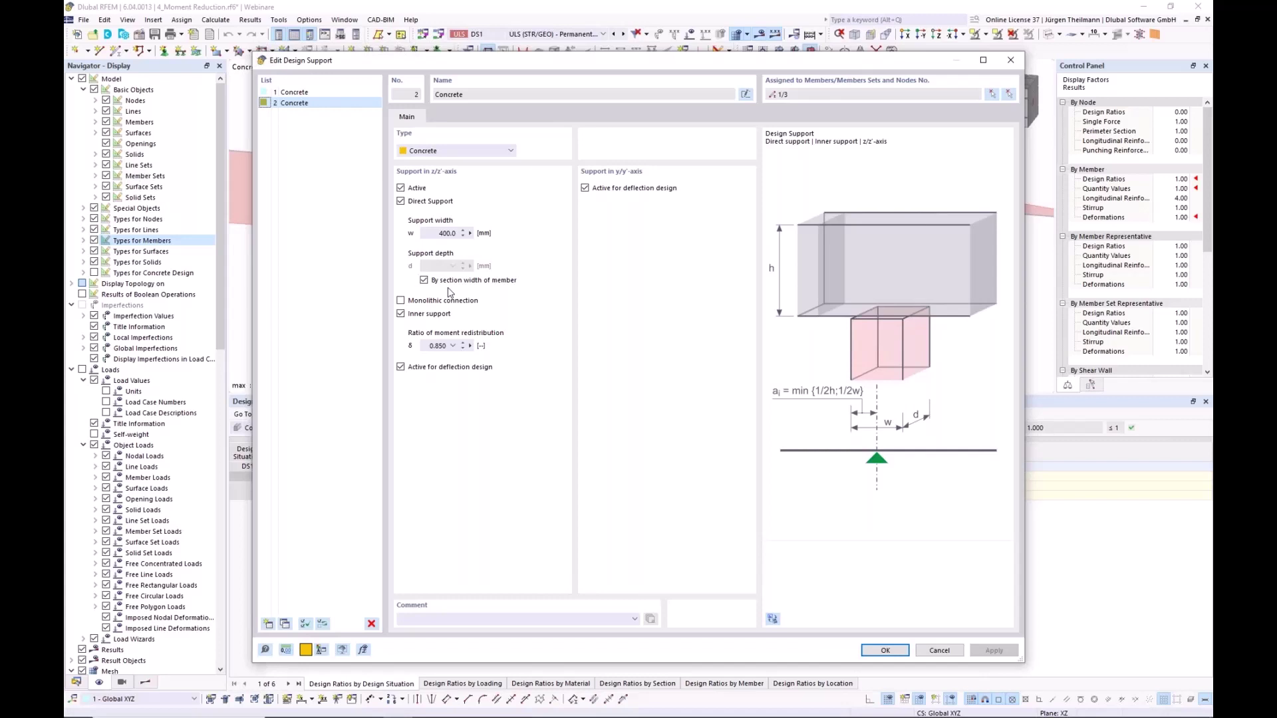
{"action": "left_click", "coordinate": [401, 301]}
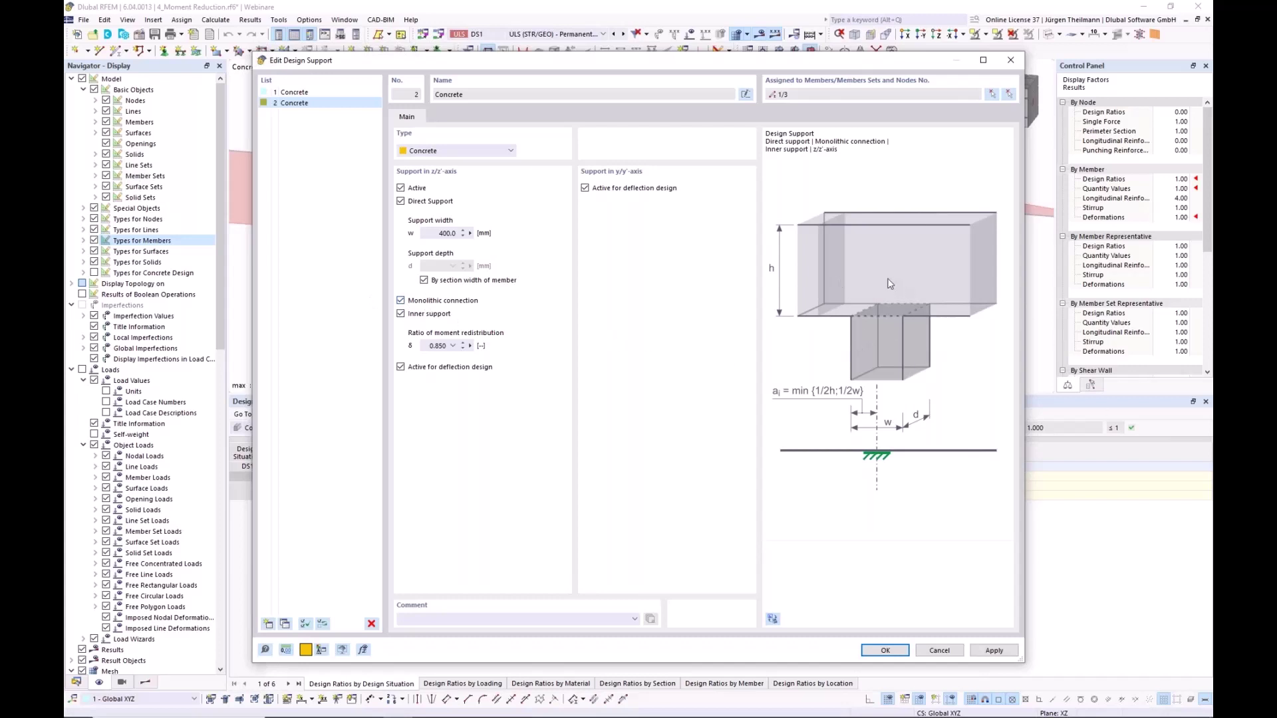
{"action": "left_click", "coordinate": [401, 300]}
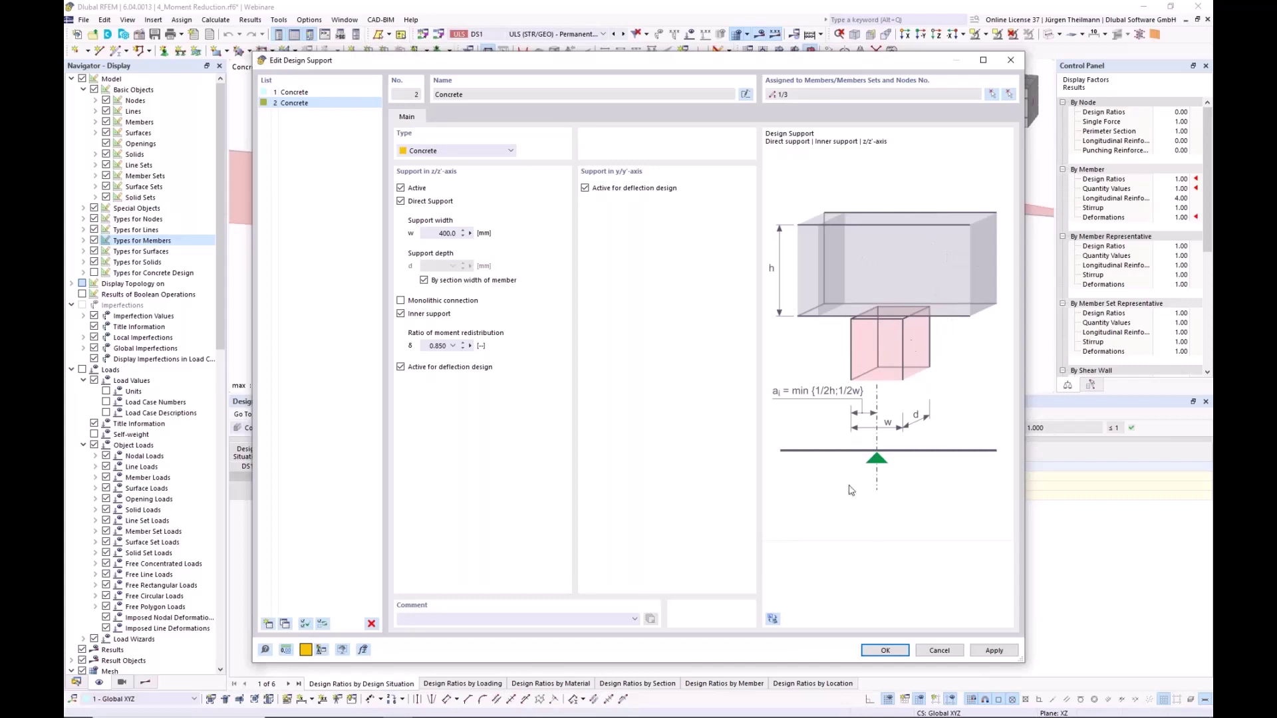
{"action": "left_click", "coordinate": [885, 651]}
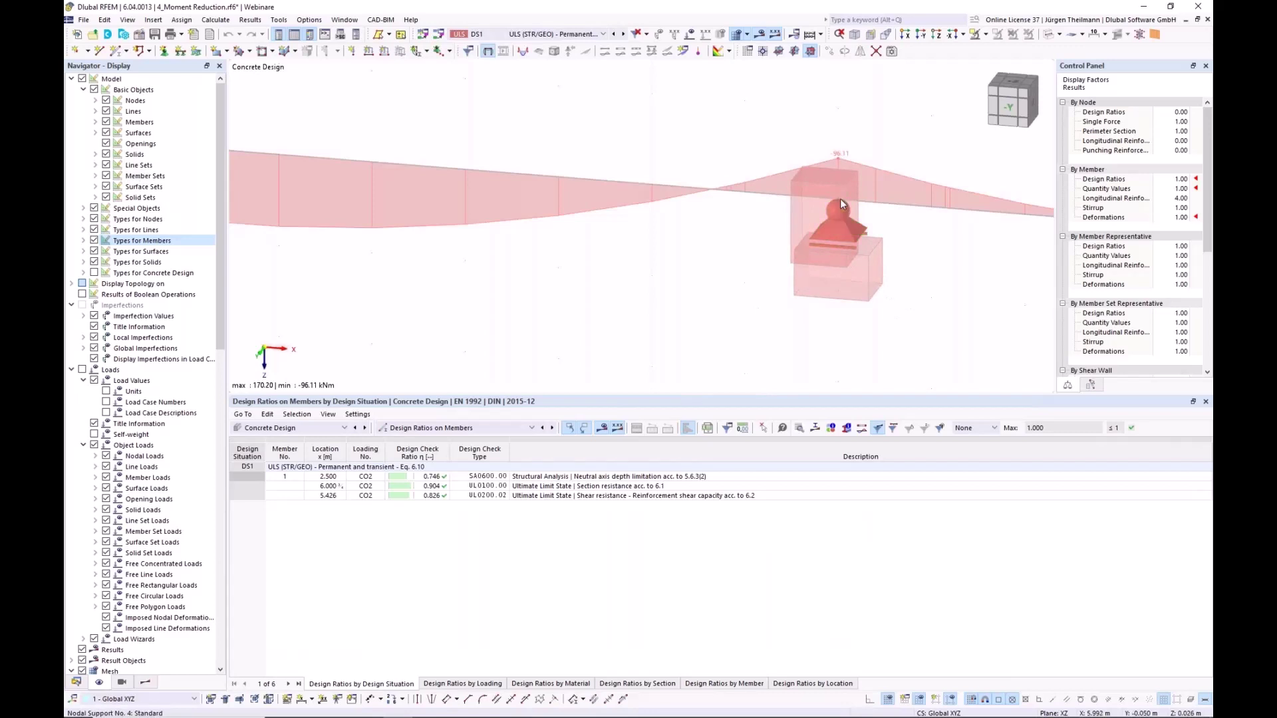
Open the beam's member properties and examine the concrete design support assigned at its internal node 3, leaving the settings as they are.
{"action": "double_click", "coordinate": [755, 197]}
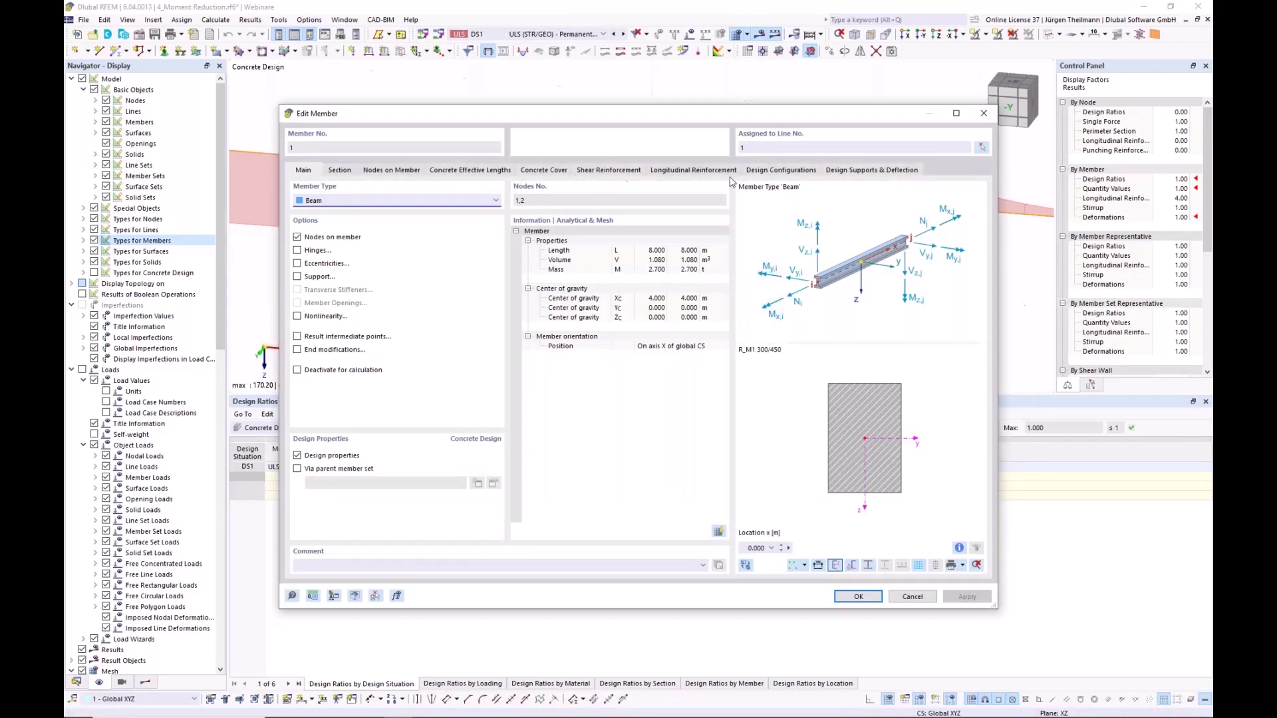
{"action": "left_click", "coordinate": [862, 172]}
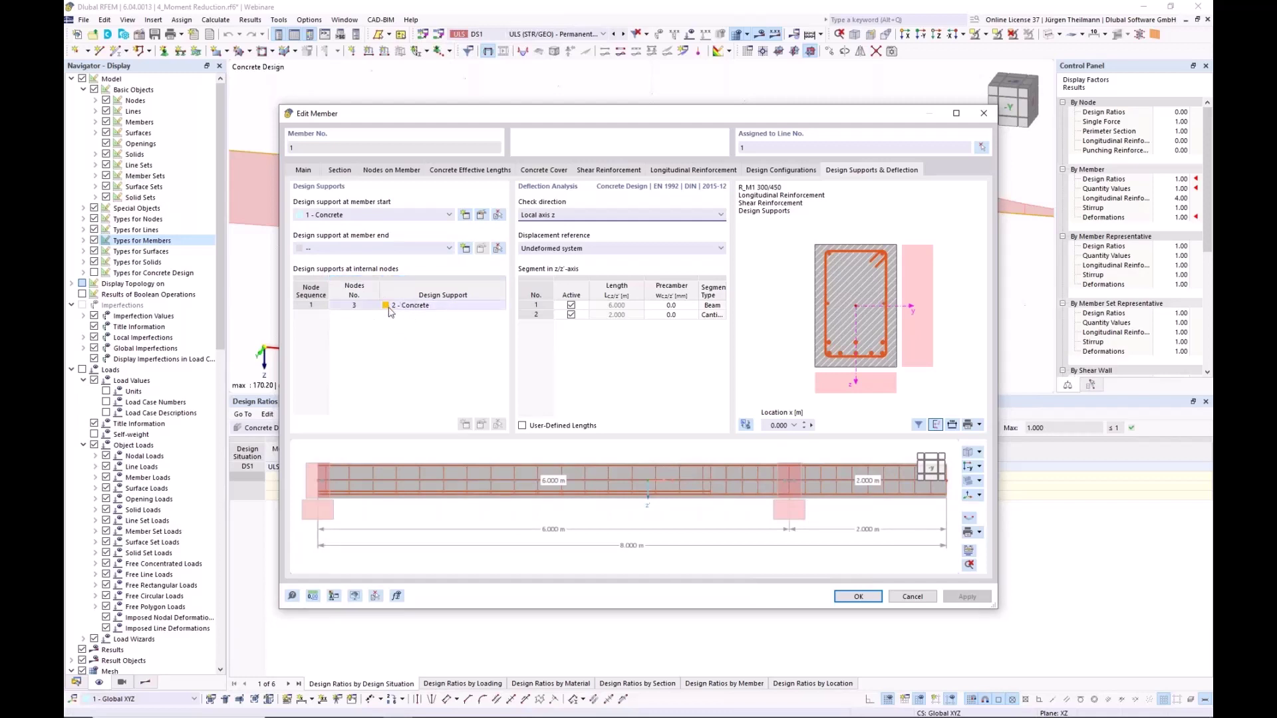
{"action": "left_click", "coordinate": [437, 307]}
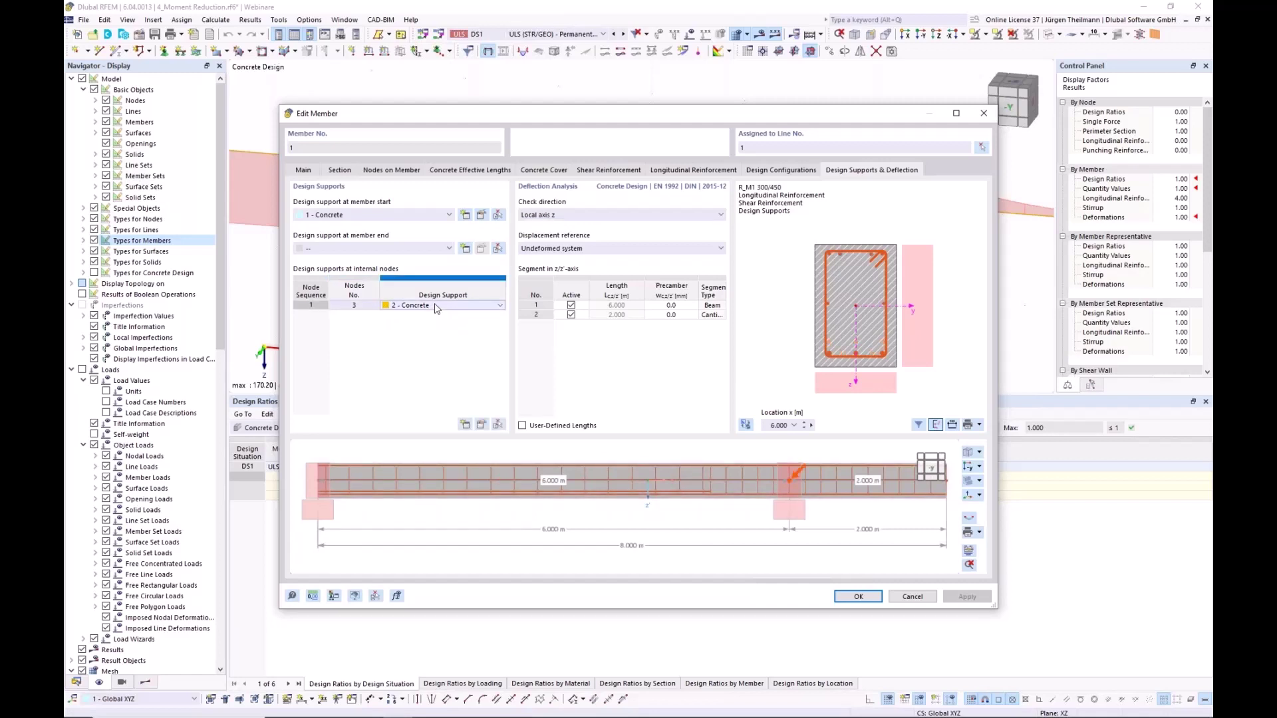
{"action": "left_click", "coordinate": [482, 425]}
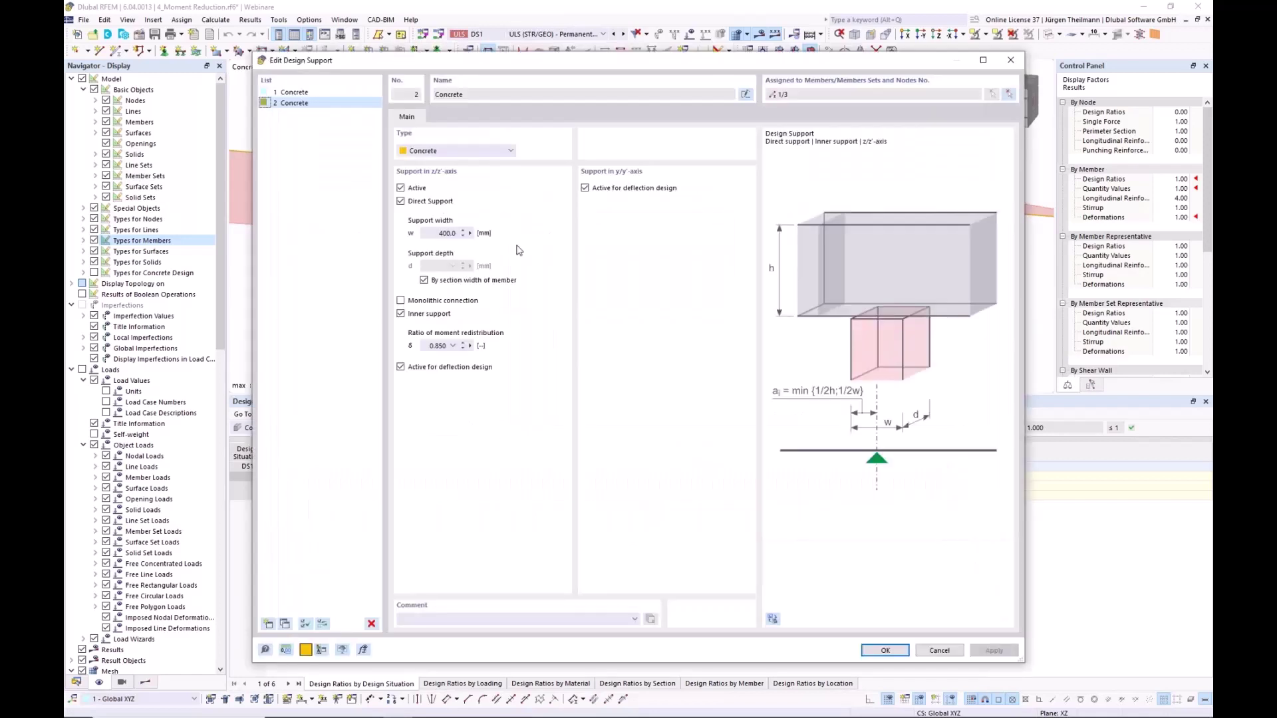
{"action": "left_click", "coordinate": [938, 650]}
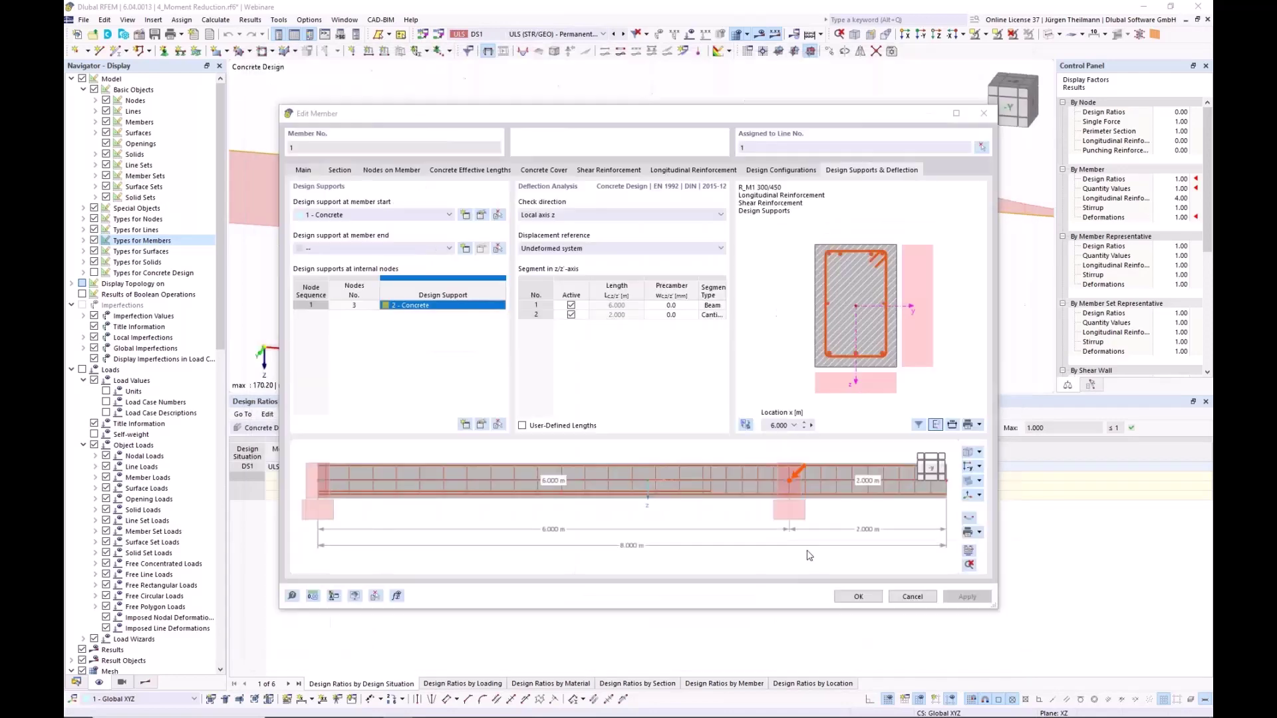
{"action": "left_click", "coordinate": [928, 598]}
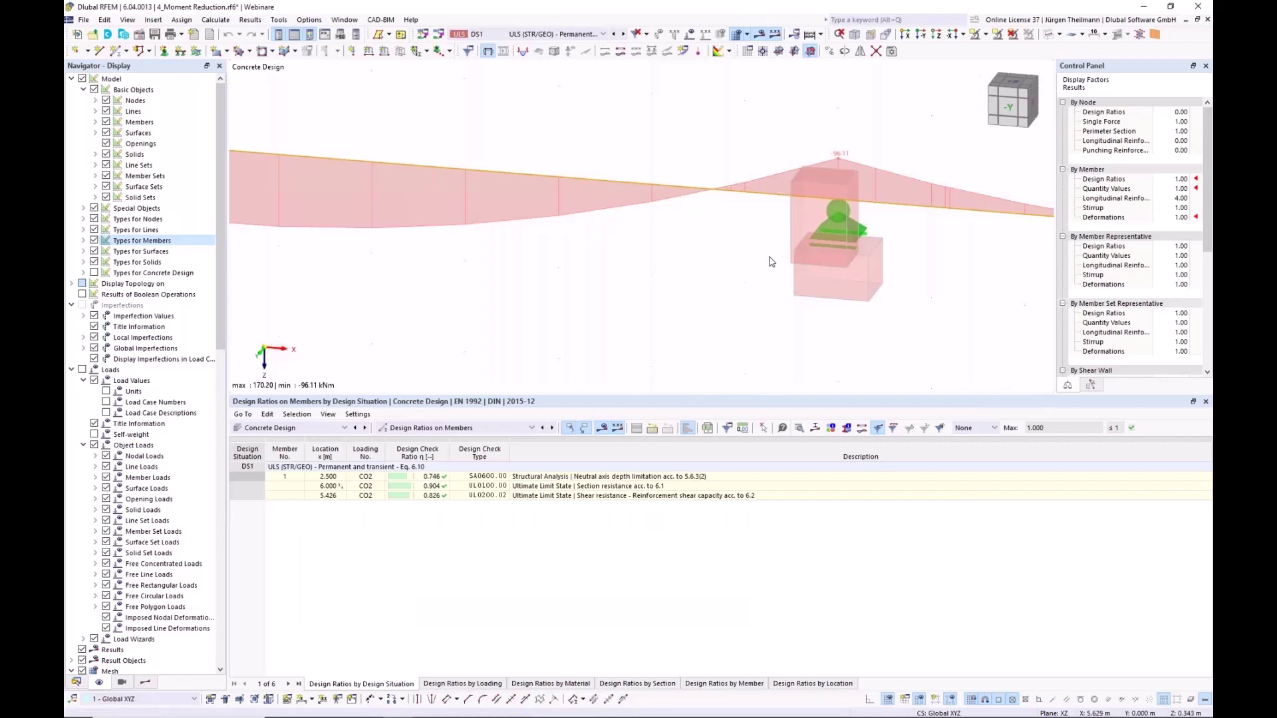
{"action": "left_click", "coordinate": [812, 235]}
In the concrete design's Standard ultimate configuration, enable the reduction of moments at the face of a monolithic support according to 5.3.2.2.
{"action": "left_click_drag", "start_coordinate": [603, 394], "coordinate": [604, 375]}
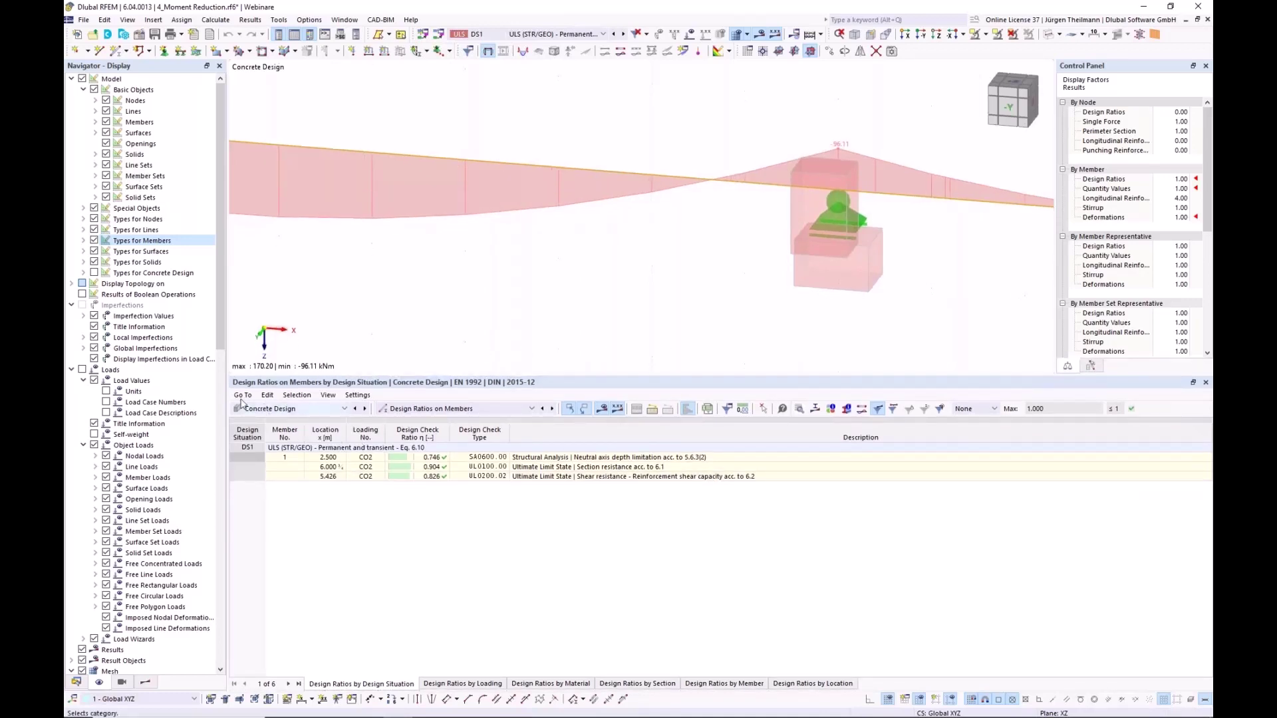
{"action": "left_click", "coordinate": [490, 410]}
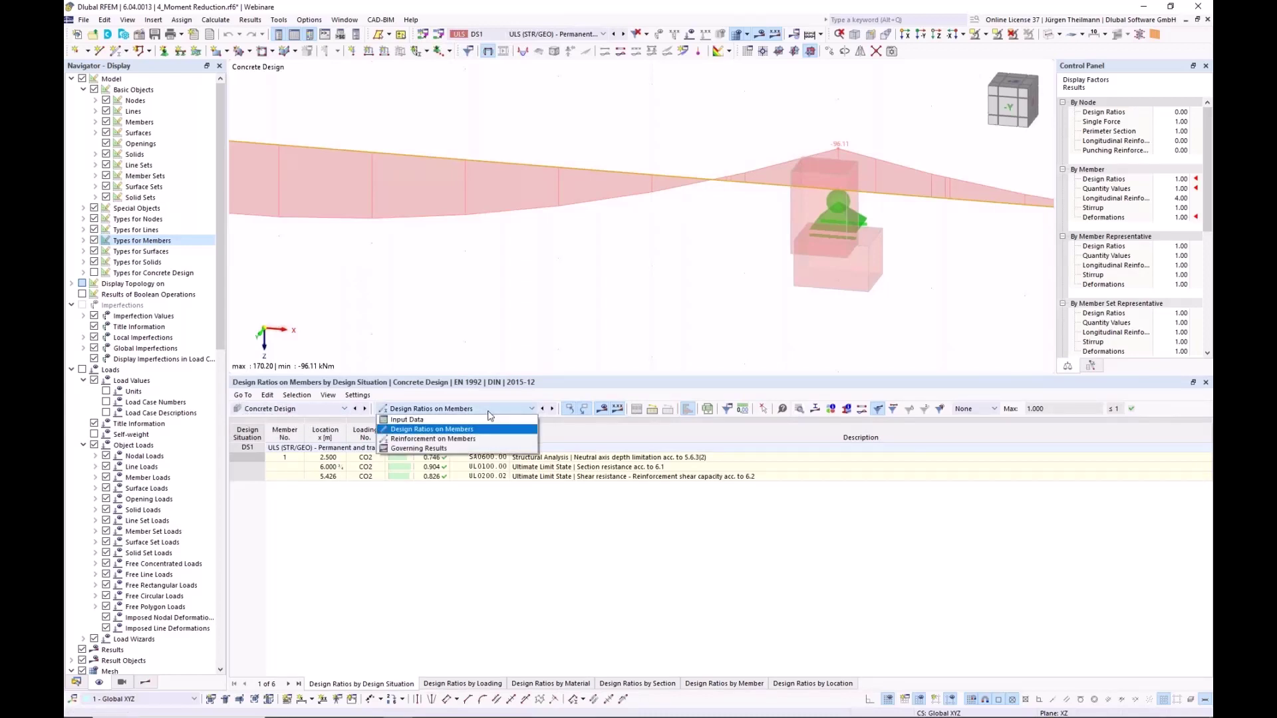
{"action": "left_click", "coordinate": [420, 421]}
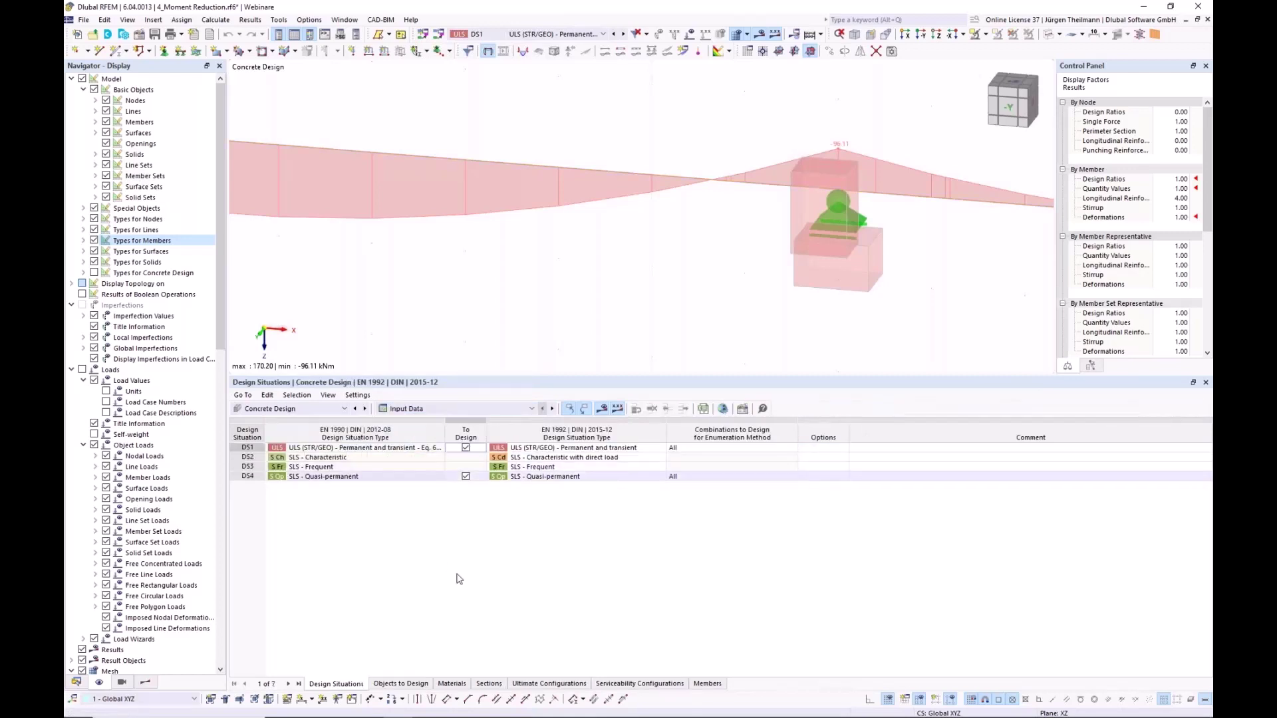
{"action": "left_click", "coordinate": [540, 686]}
{"action": "left_click", "coordinate": [248, 448]}
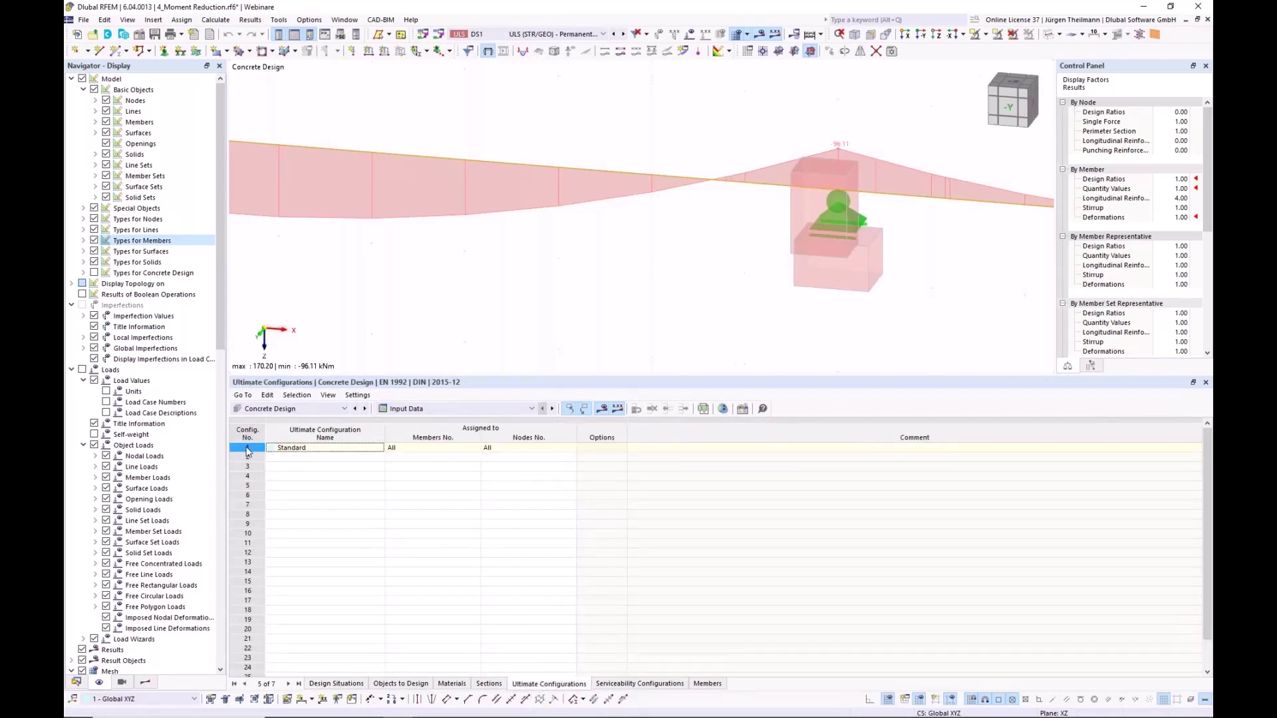
{"action": "double_click", "coordinate": [247, 448]}
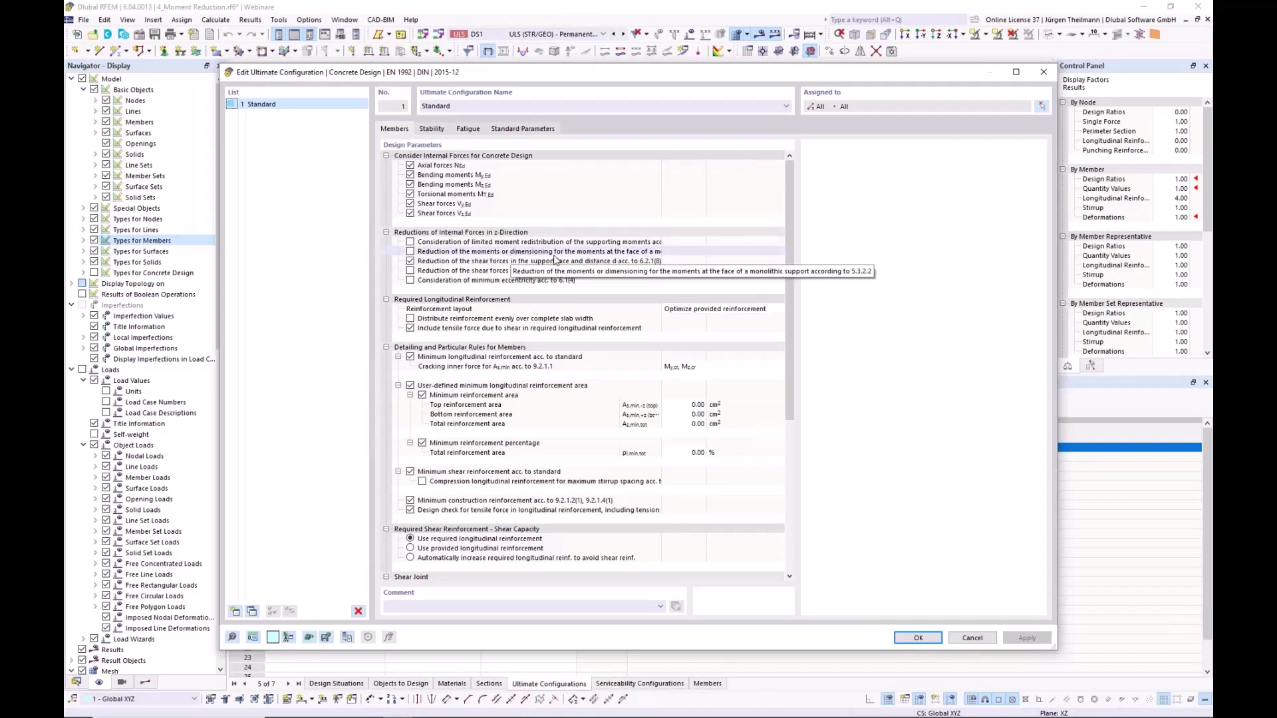
{"action": "left_click", "coordinate": [631, 255]}
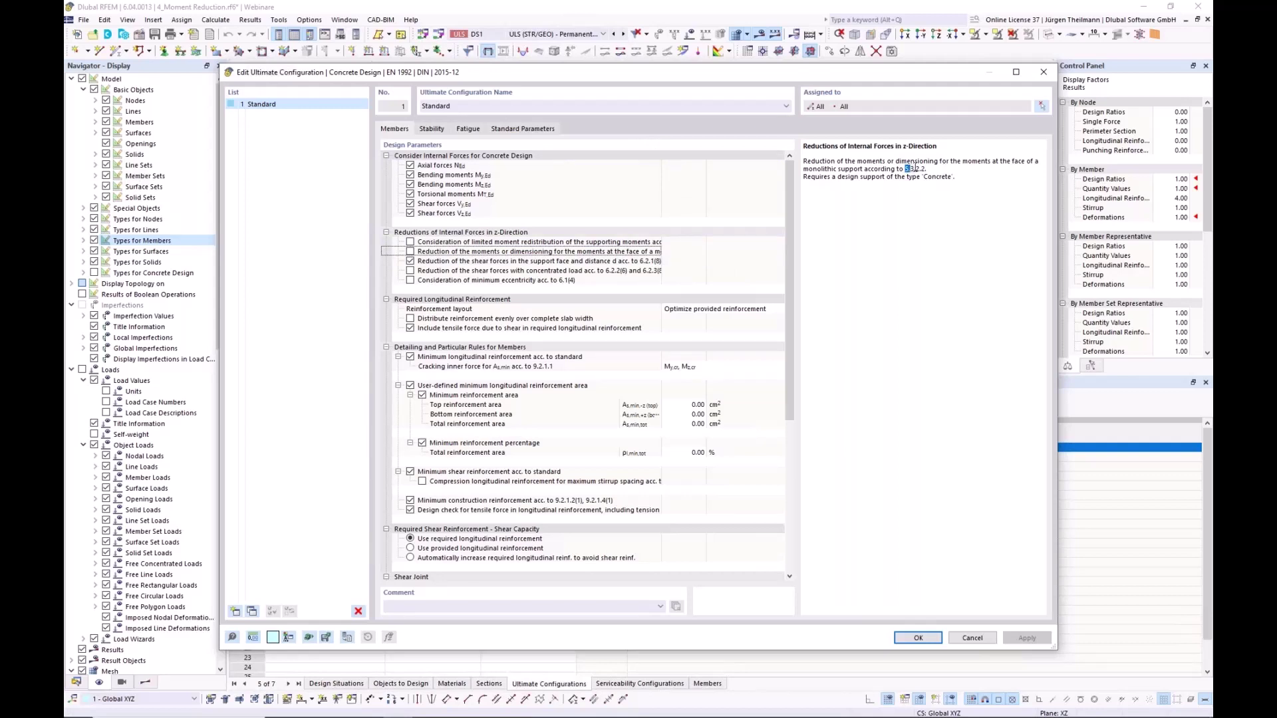
{"action": "mouse_move", "coordinate": [915, 169]}
{"action": "left_mouse_down"}
{"action": "mouse_move", "coordinate": [927, 166]}
{"action": "mouse_move", "coordinate": [906, 170]}
{"action": "left_mouse_up"}
{"action": "left_click", "coordinate": [410, 252]}
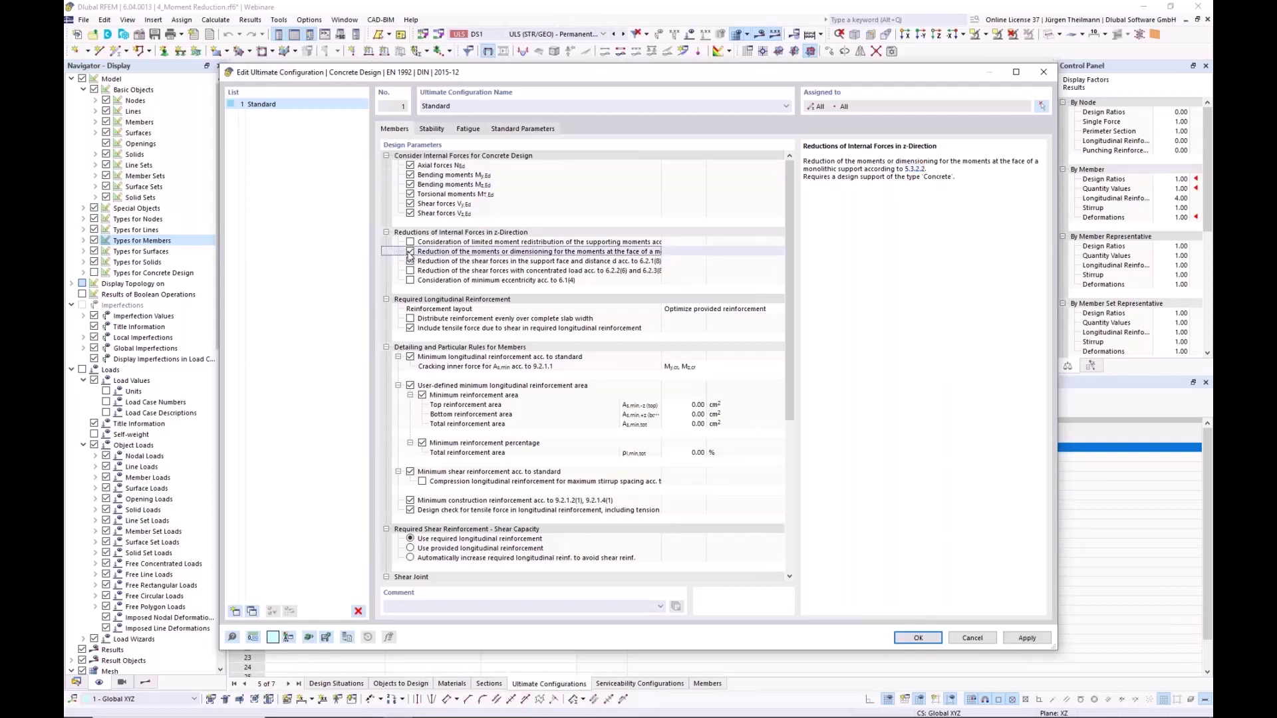
{"action": "left_click", "coordinate": [919, 638]}
{"action": "left_click", "coordinate": [677, 418]}
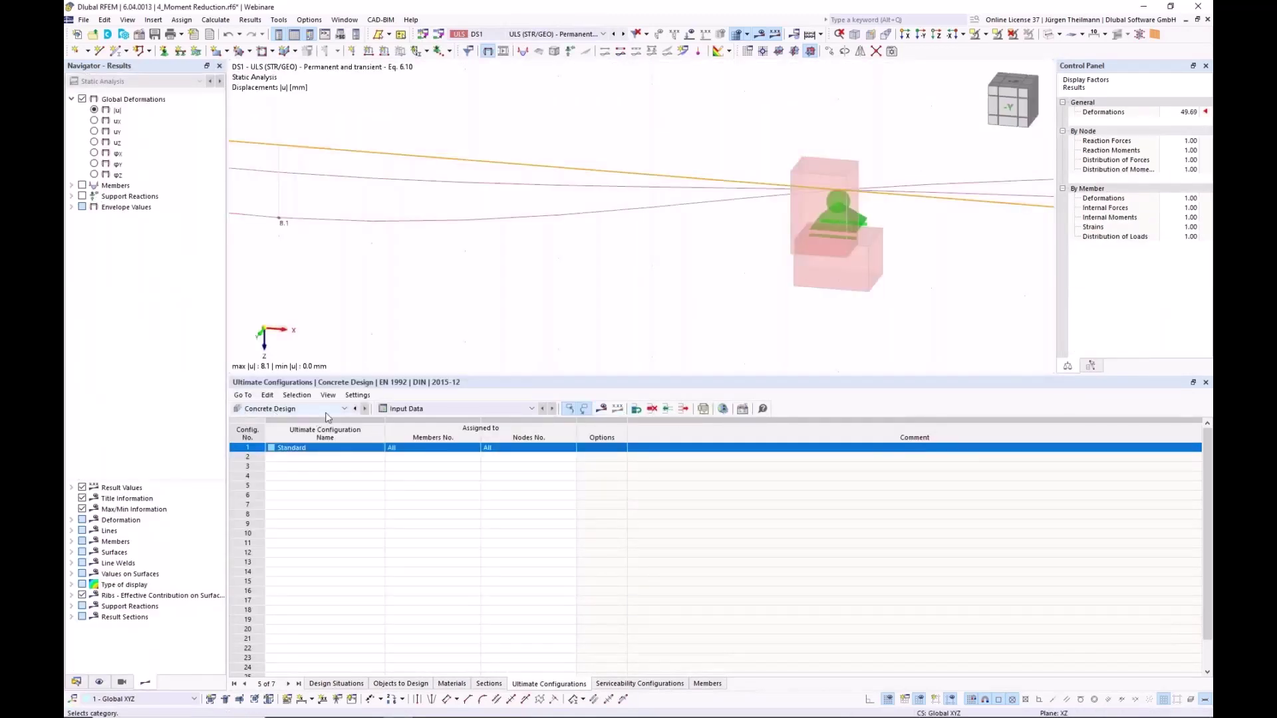
Calculate the concrete design results again and view the My,Ed diagram over the inner support along the Y-axis.
{"action": "left_click", "coordinate": [600, 411]}
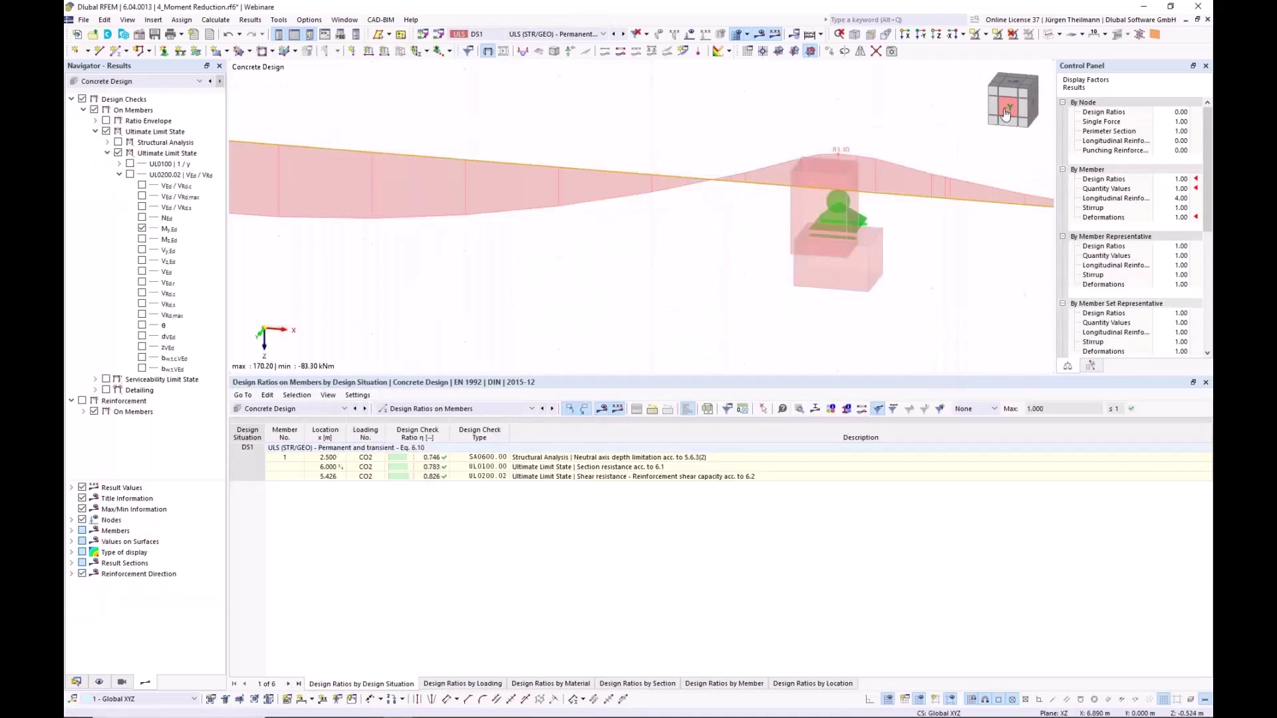
{"action": "left_click", "coordinate": [1005, 114]}
{"action": "scroll", "coordinate": [855, 187], "scroll_direction": "up", "scroll_amount": 3}
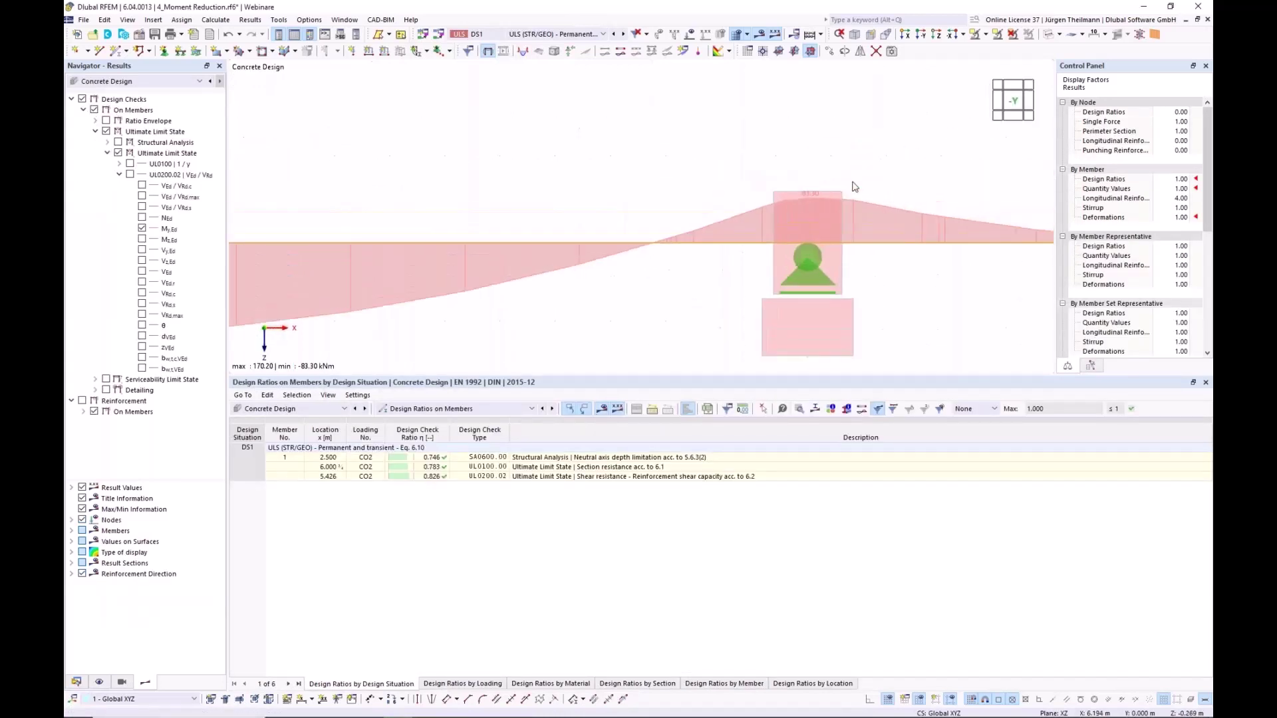
{"action": "middle_click_drag", "start_coordinate": [774, 298], "coordinate": [641, 269]}
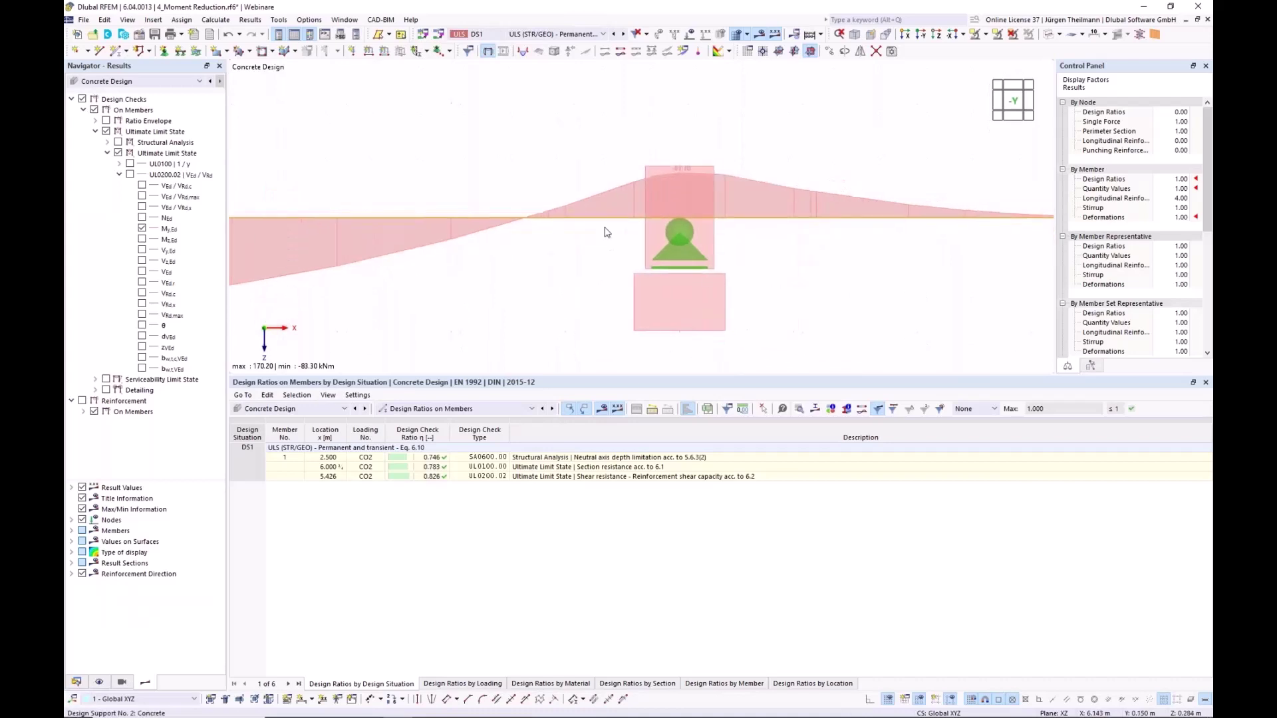
Hide the Types for Members and examine the reduced My,Ed moment diagram at the inner support in the concrete design results.
{"action": "left_click", "coordinate": [99, 682]}
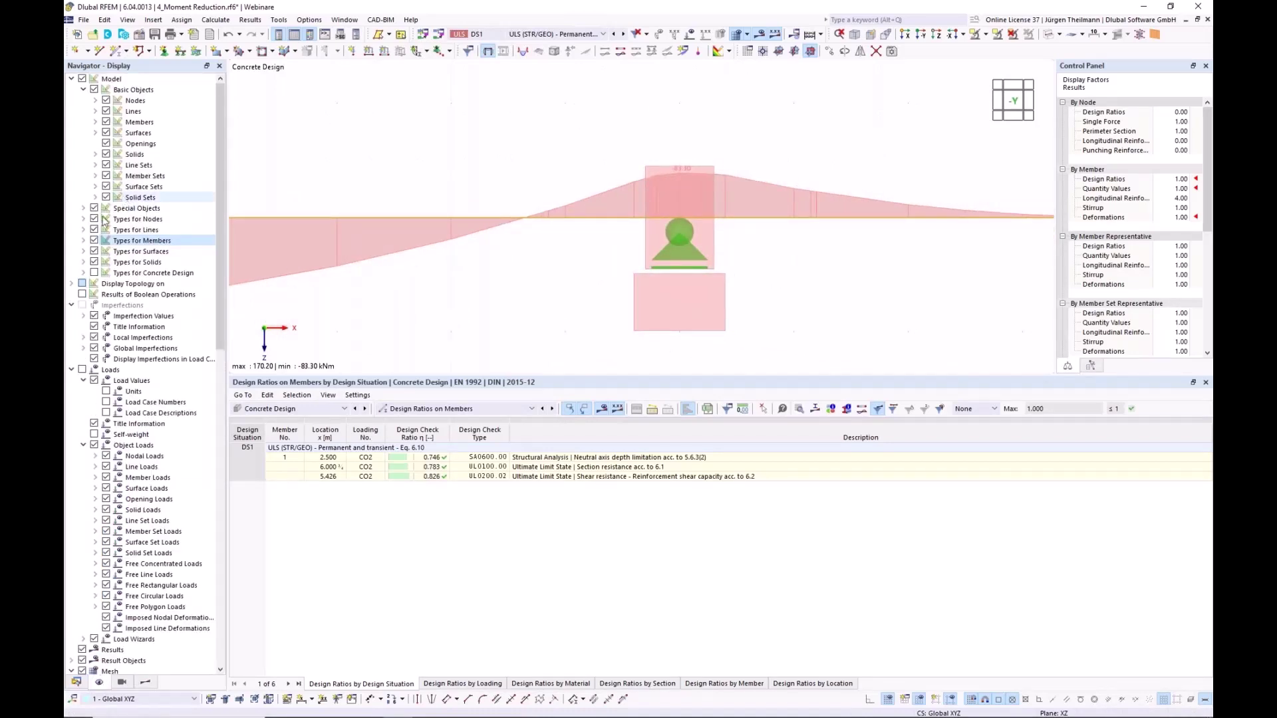
{"action": "left_click", "coordinate": [95, 241]}
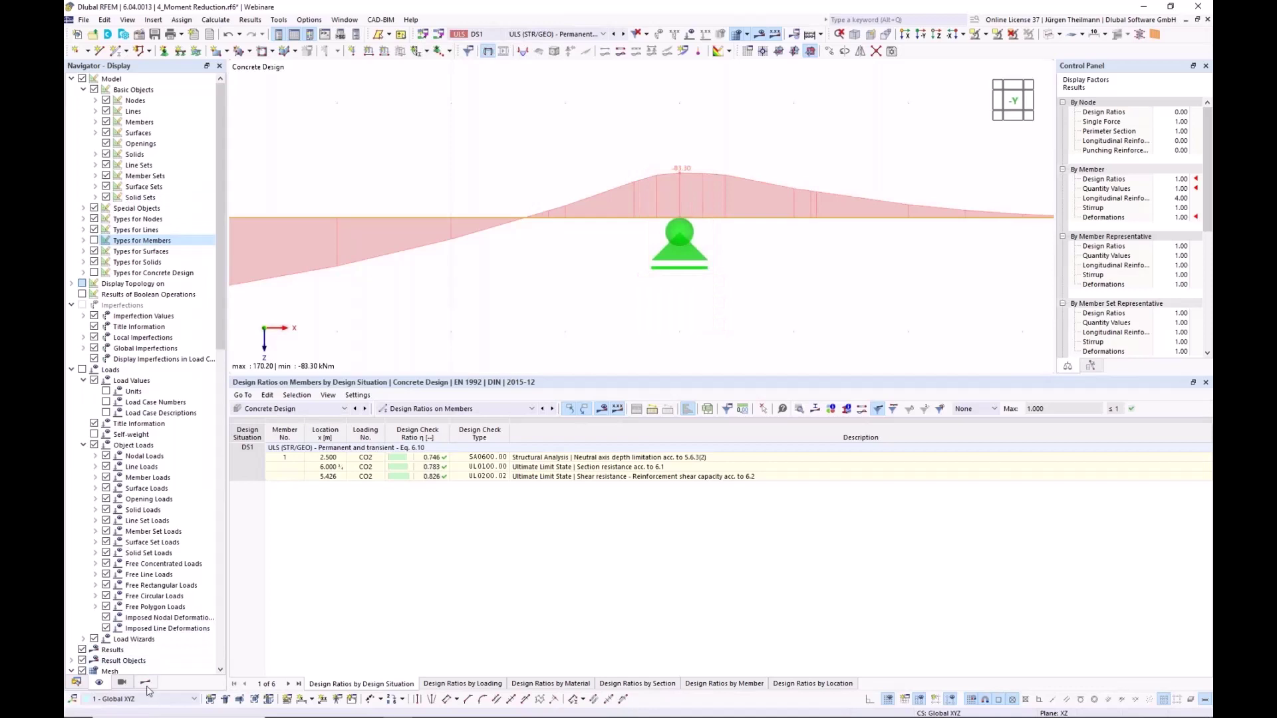
{"action": "left_click", "coordinate": [145, 682]}
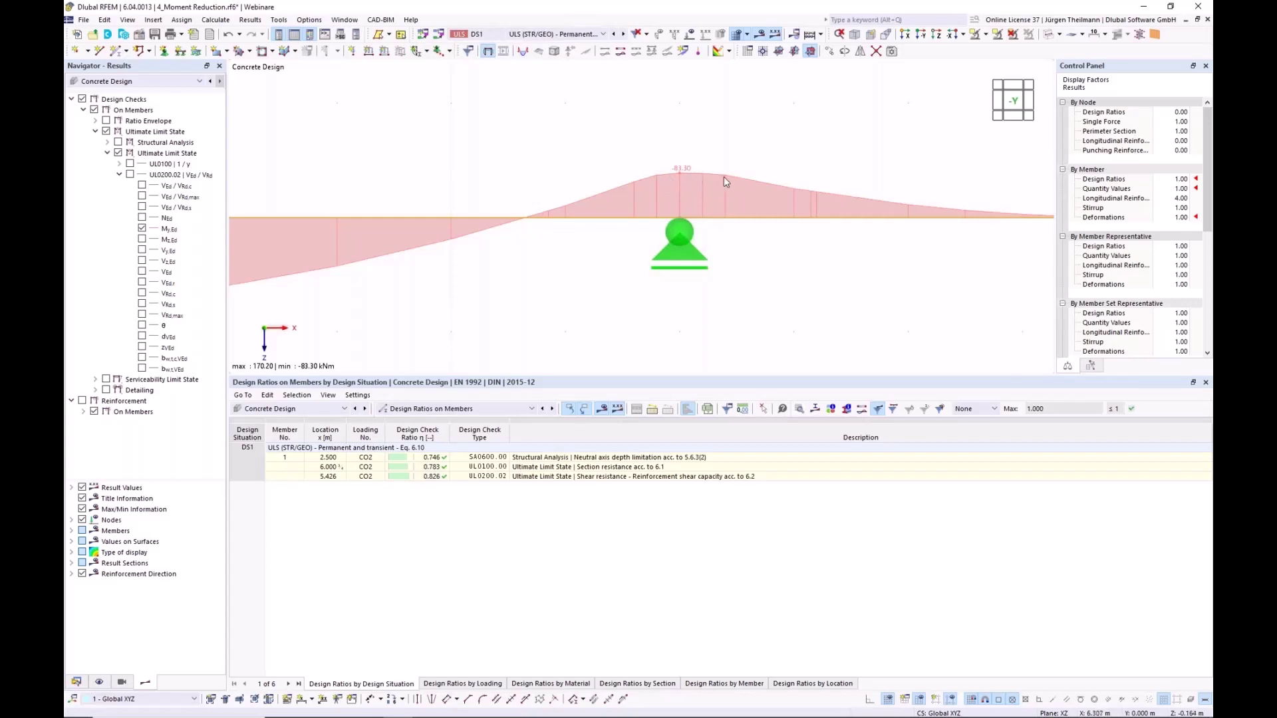
{"action": "scroll", "coordinate": [681, 187], "scroll_direction": "up", "scroll_amount": 1}
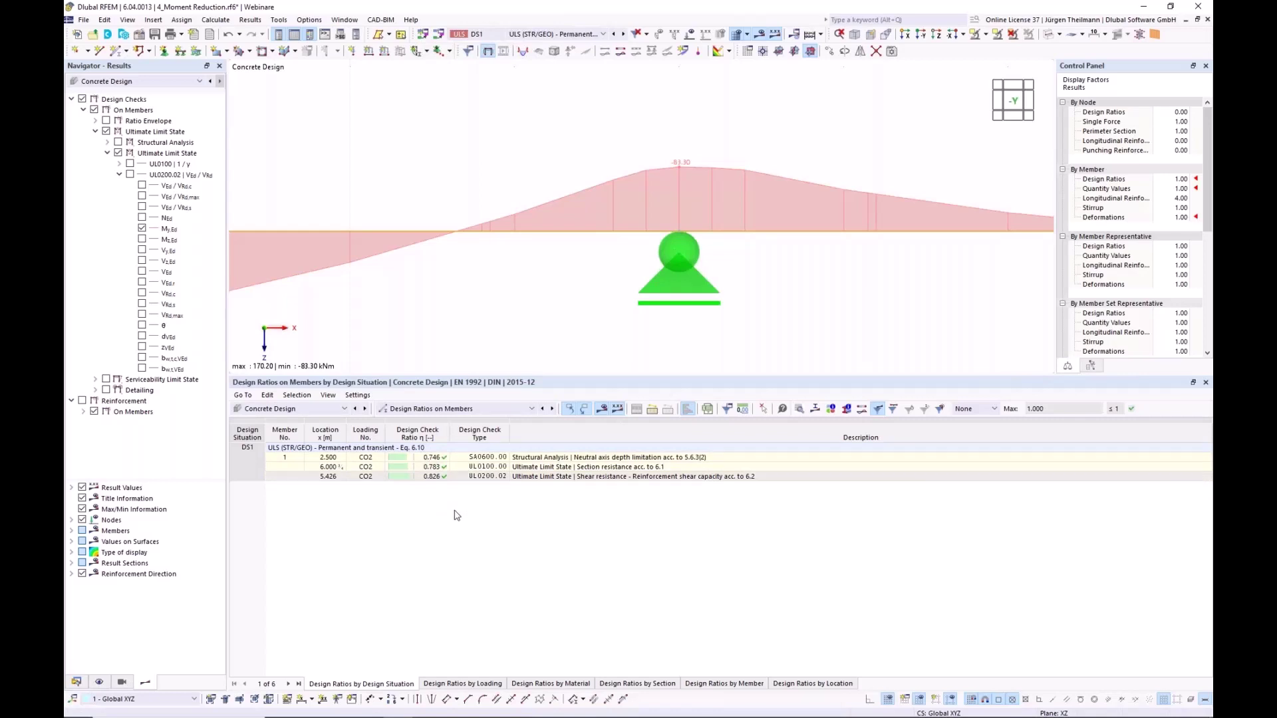
Switch to the 5_Punching model and focus on the slab area around the inner column.
{"action": "left_click", "coordinate": [78, 683]}
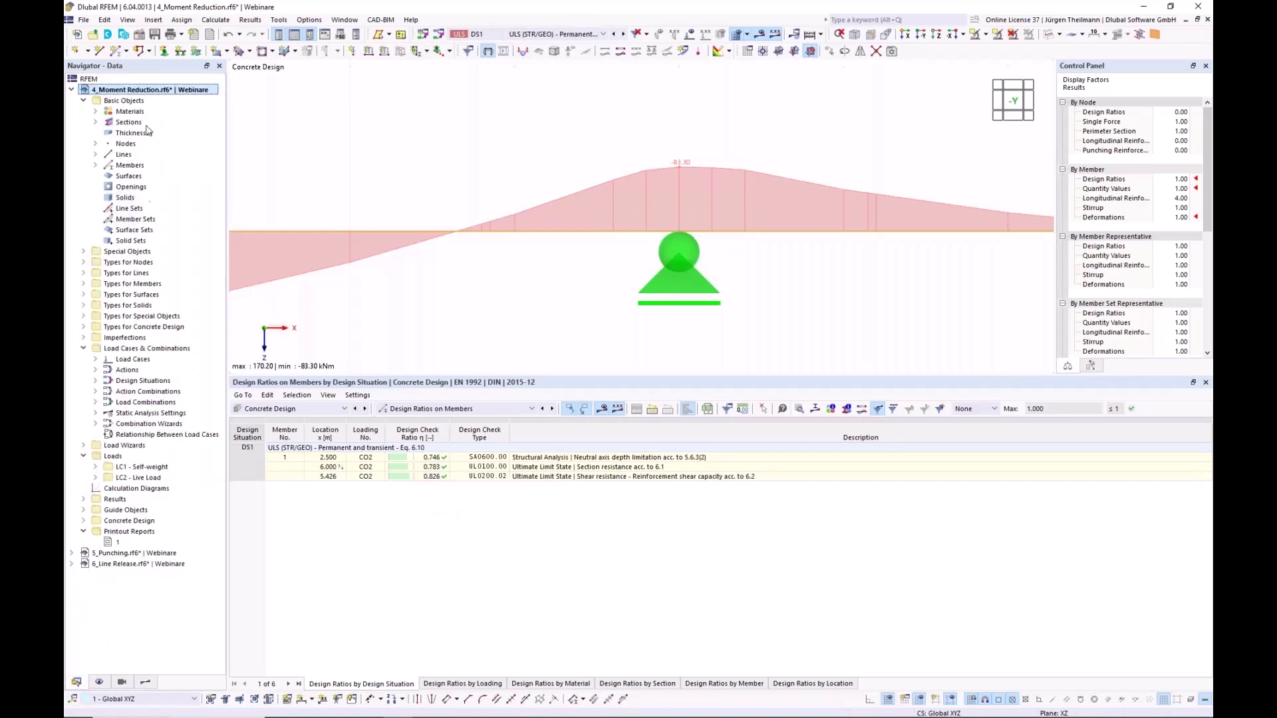
{"action": "left_click", "coordinate": [71, 89]}
{"action": "left_click", "coordinate": [106, 101]}
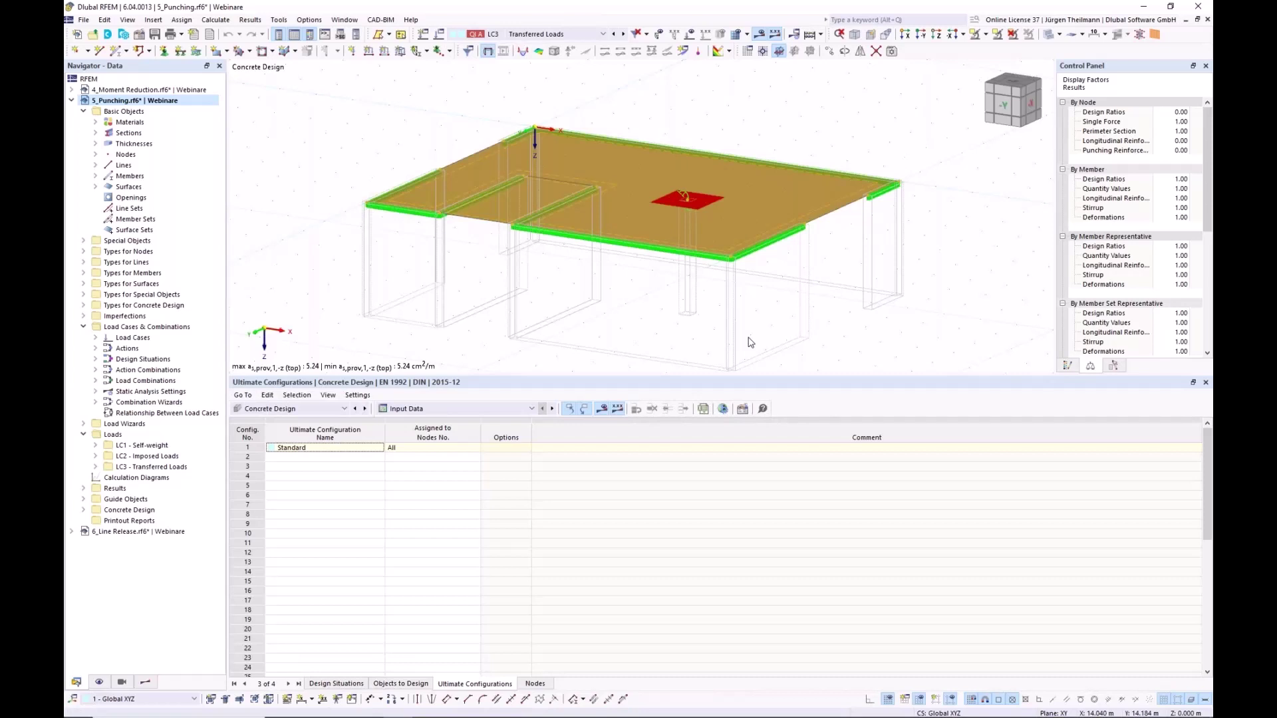
{"action": "left_click", "coordinate": [615, 336]}
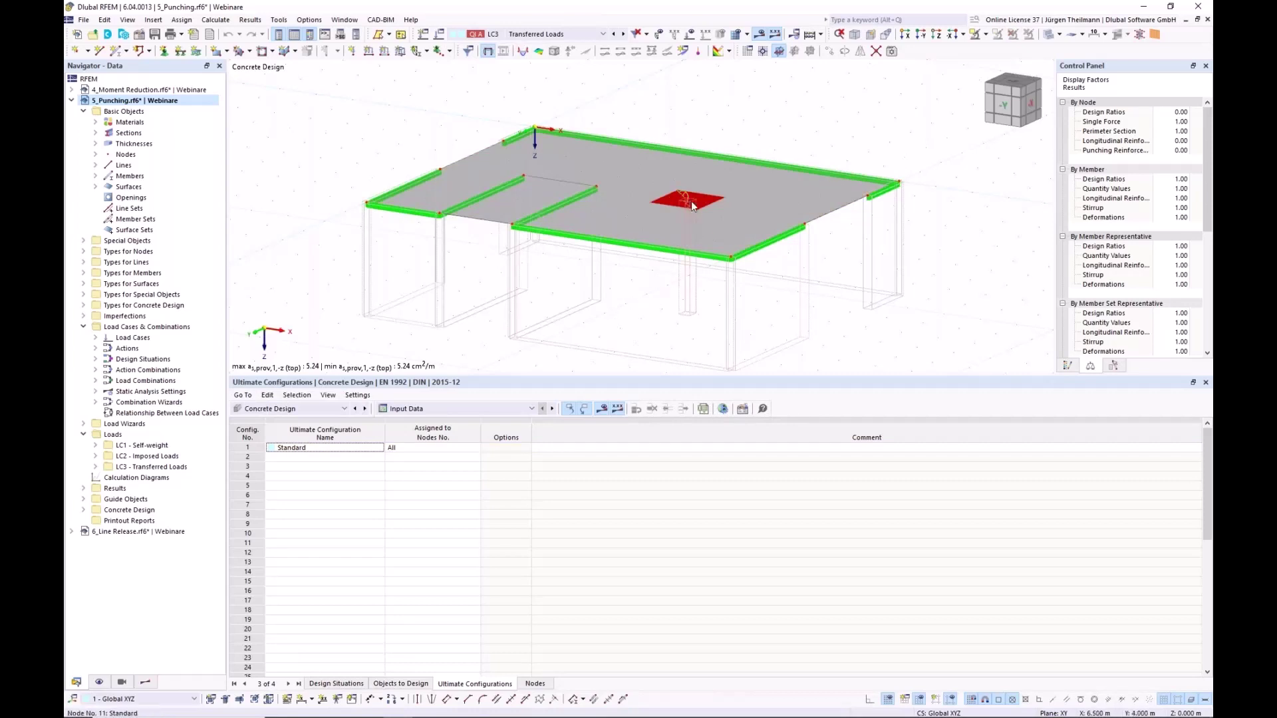
{"action": "scroll", "coordinate": [689, 205], "scroll_direction": "up", "scroll_amount": 4}
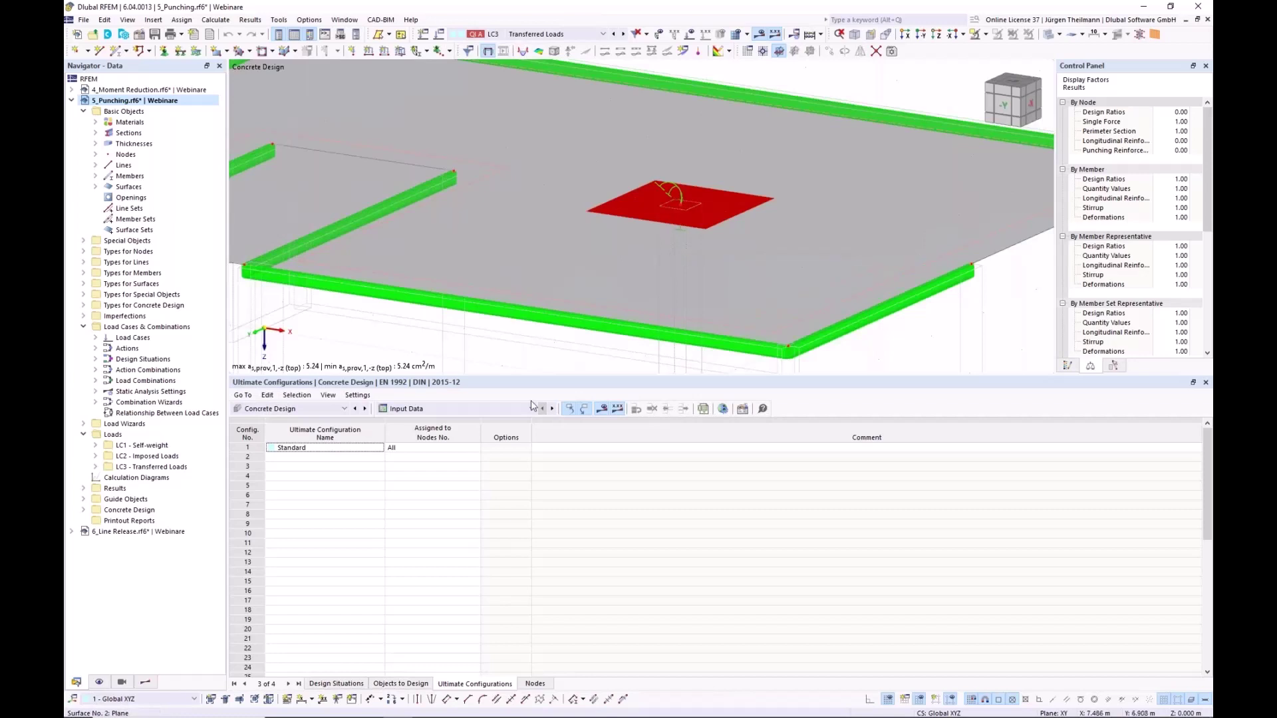
Show the concrete design ratios on nodes in the results table and enlarge the model view above it.
{"action": "left_click", "coordinate": [423, 409]}
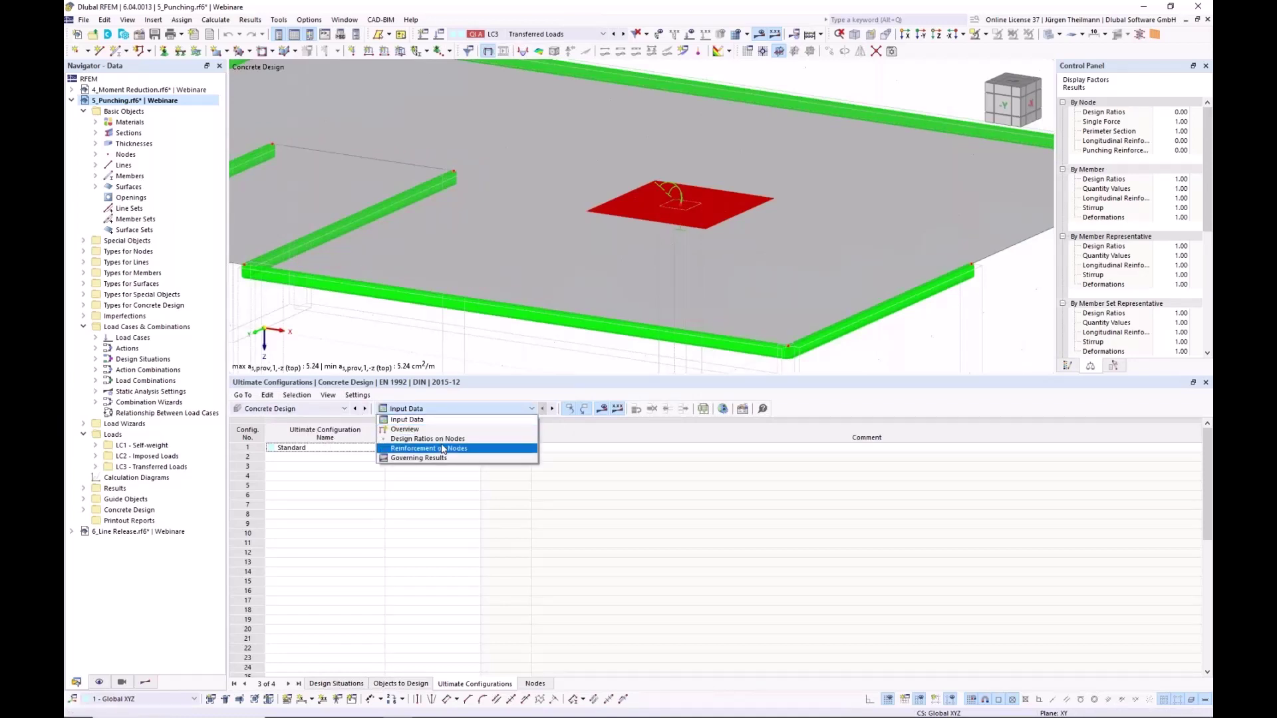
{"action": "left_click", "coordinate": [428, 439]}
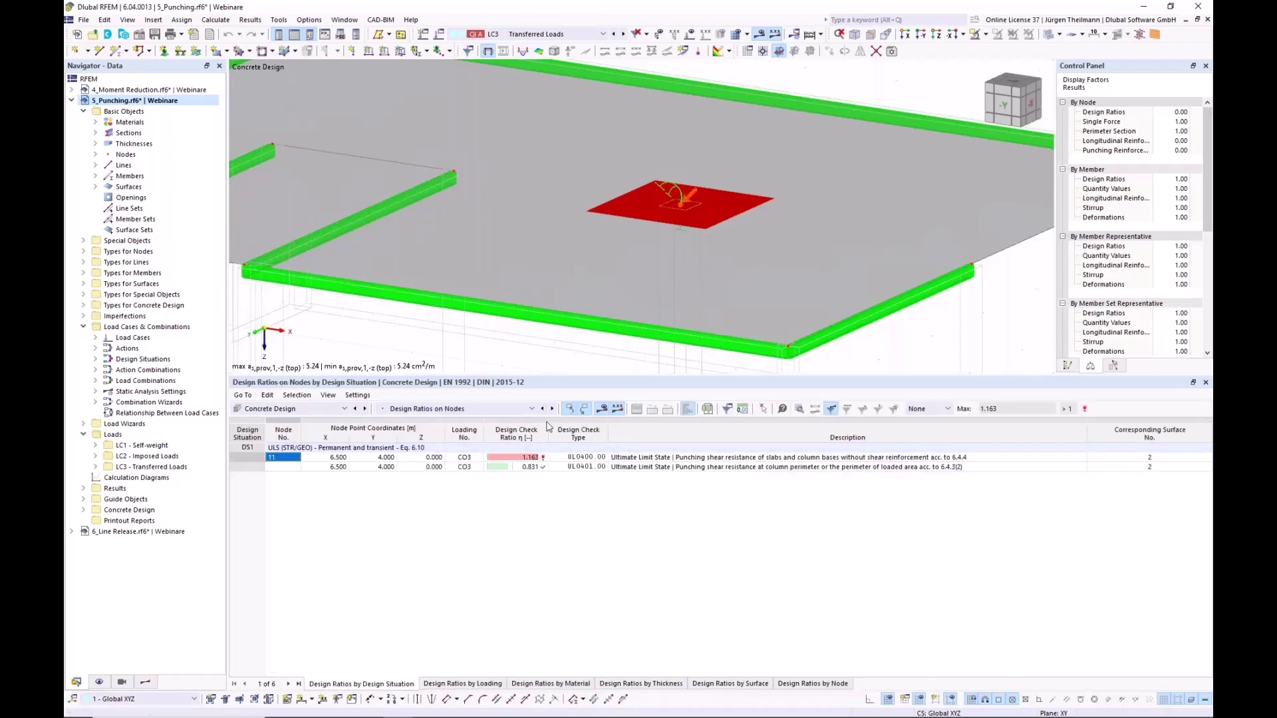
{"action": "left_click_drag", "start_coordinate": [613, 380], "coordinate": [614, 517]}
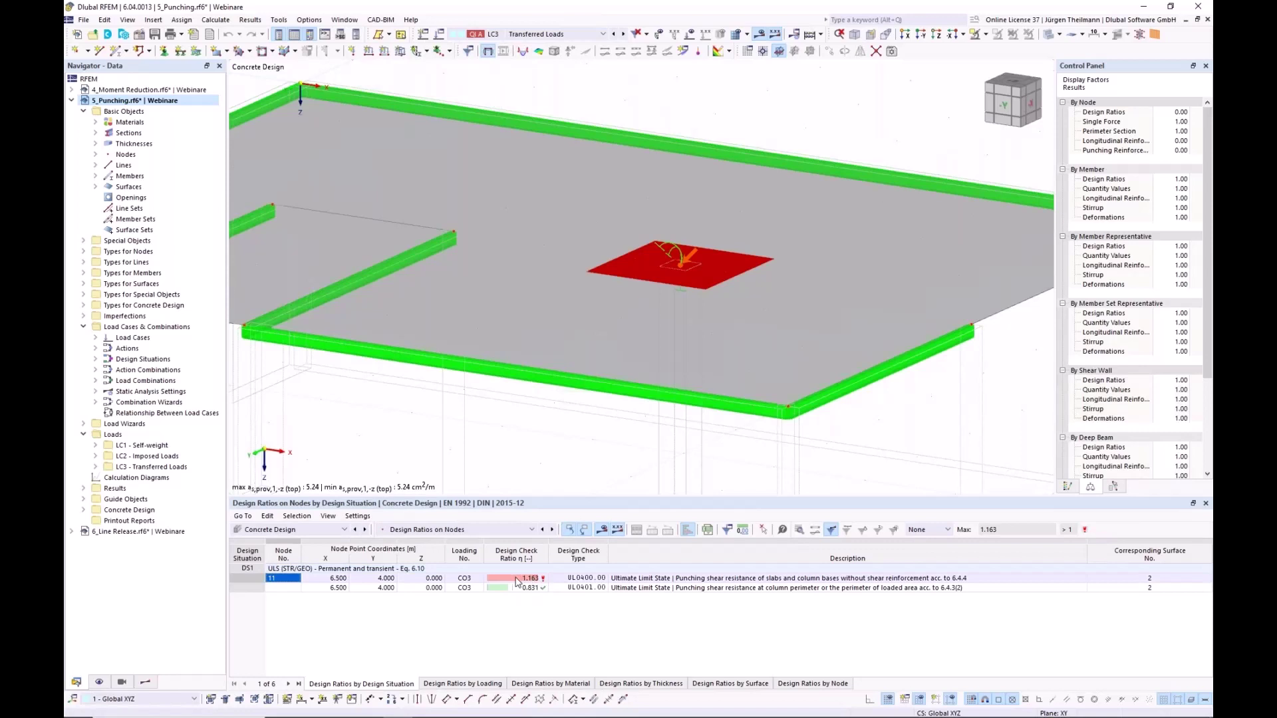
Expand the provided longitudinal reinforcement on nodes and examine both directions for top and bottom, returning to as,prov,1,-z (top).
{"action": "left_click", "coordinate": [145, 684]}
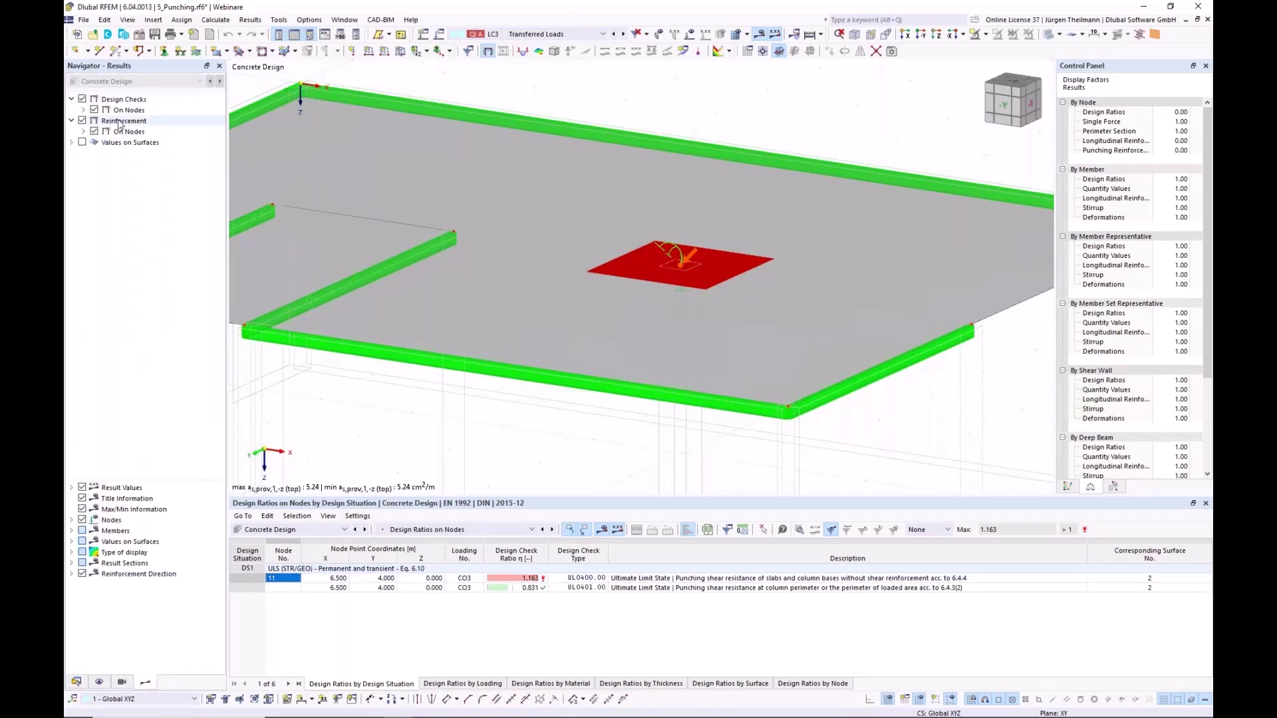
{"action": "left_click", "coordinate": [84, 131]}
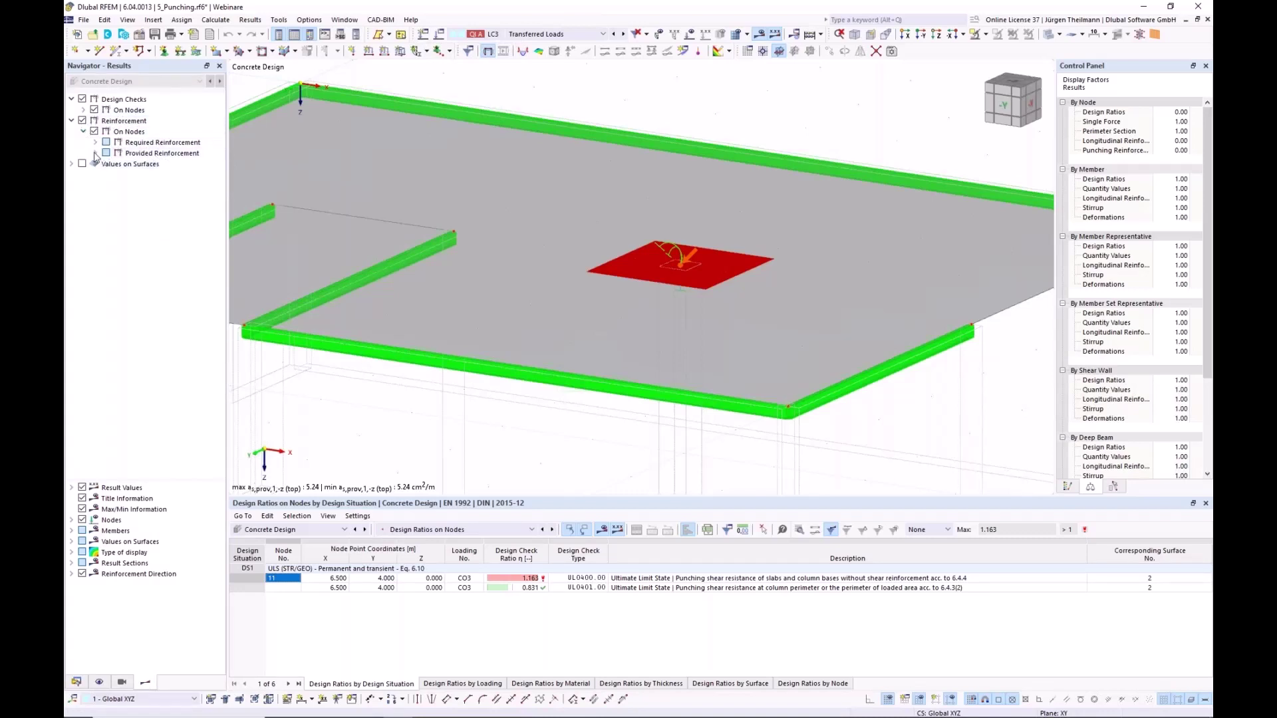
{"action": "left_click", "coordinate": [95, 154]}
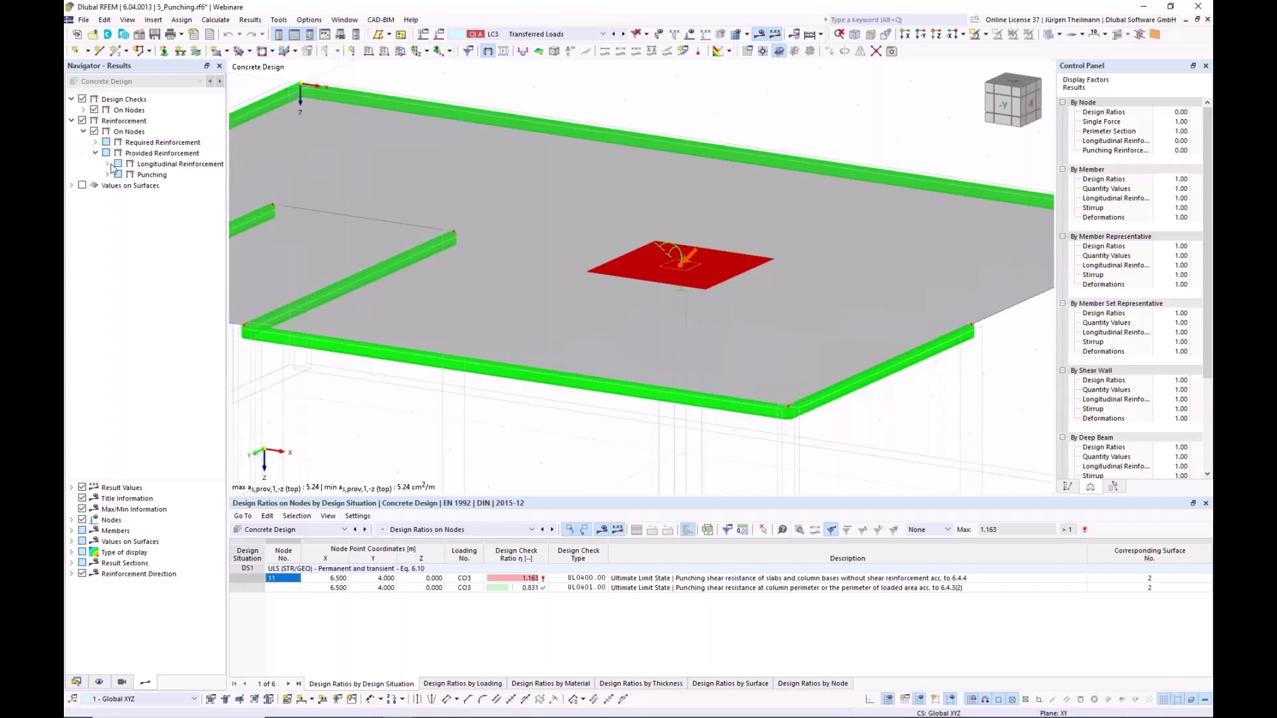
{"action": "left_click", "coordinate": [109, 165]}
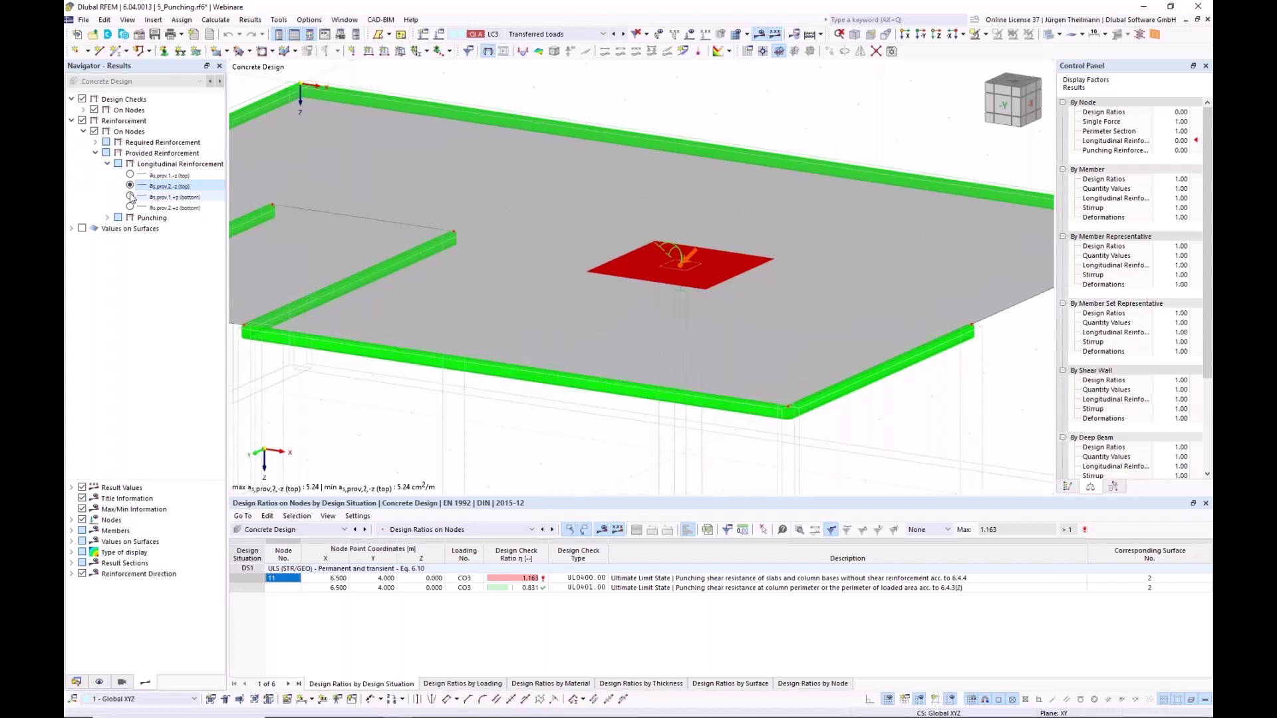
{"action": "left_click", "coordinate": [130, 186]}
{"action": "left_click", "coordinate": [130, 196]}
{"action": "left_click", "coordinate": [130, 207]}
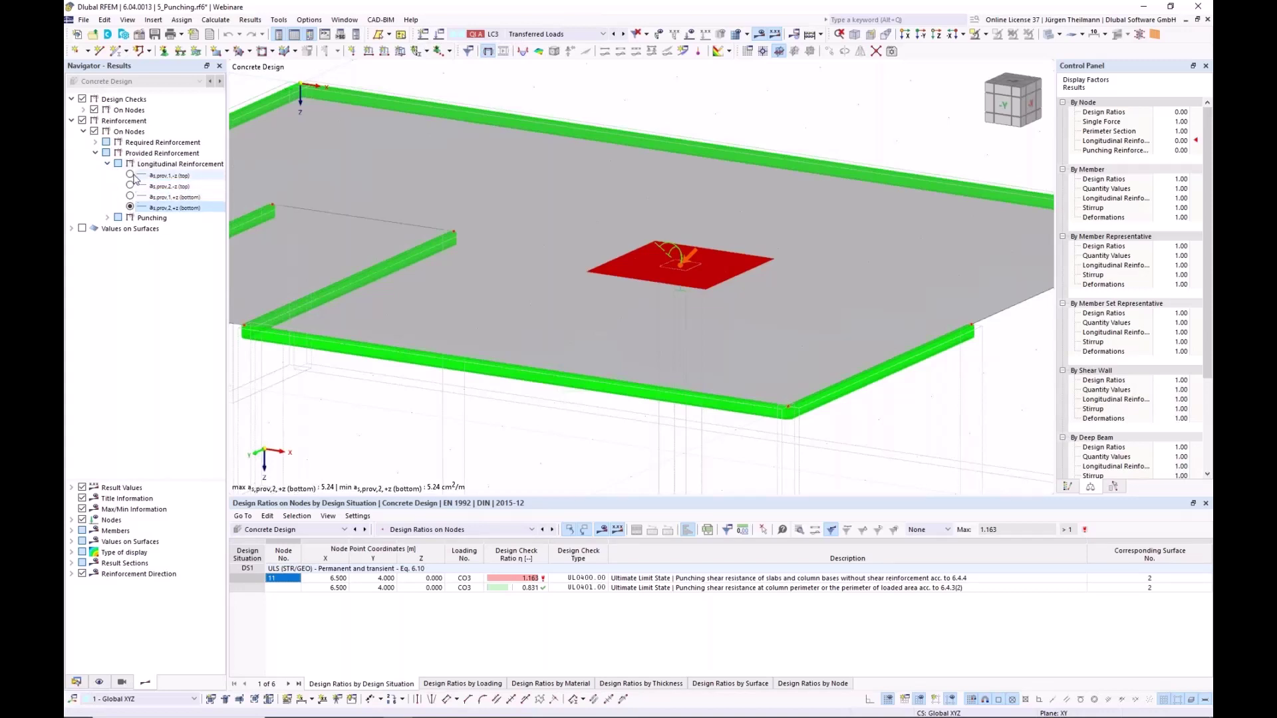
{"action": "left_click", "coordinate": [129, 175]}
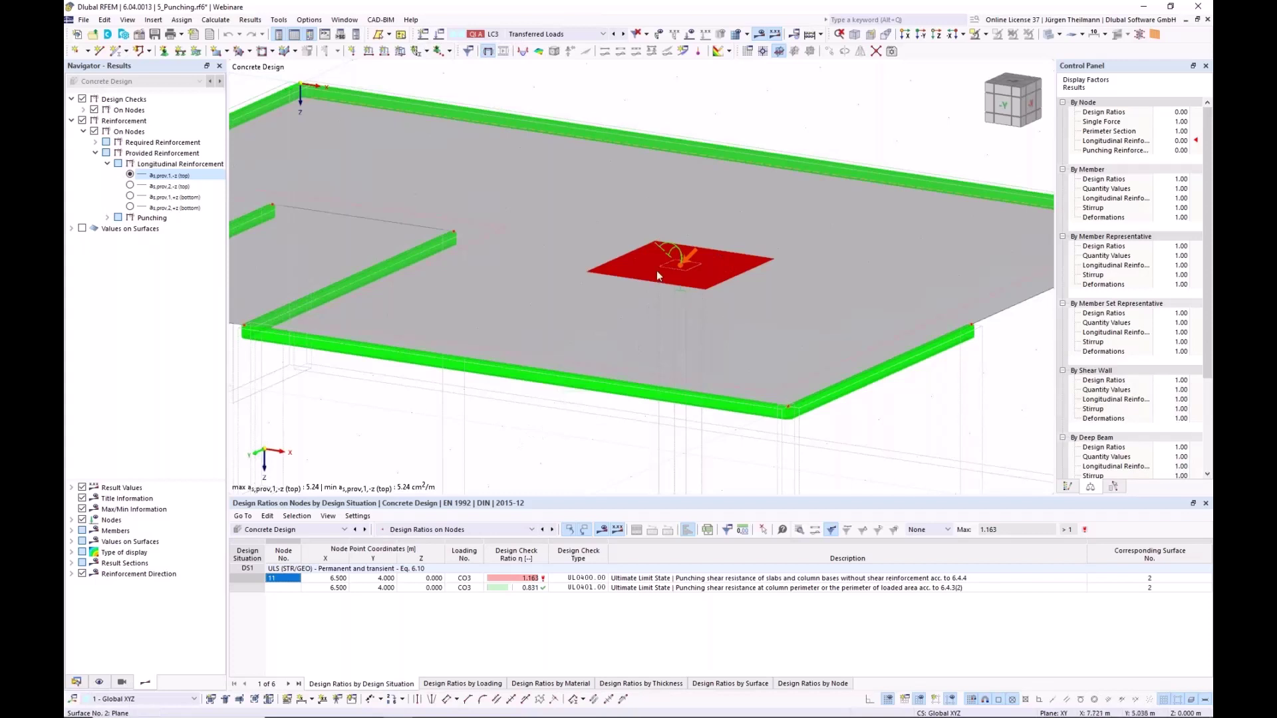
Create a new surface reinforcement for slab surface 2 with the location type Free Rectangular.
{"action": "mouse_move", "coordinate": [724, 283]}
{"action": "left_click", "coordinate": [496, 246]}
{"action": "double_click", "coordinate": [496, 248]}
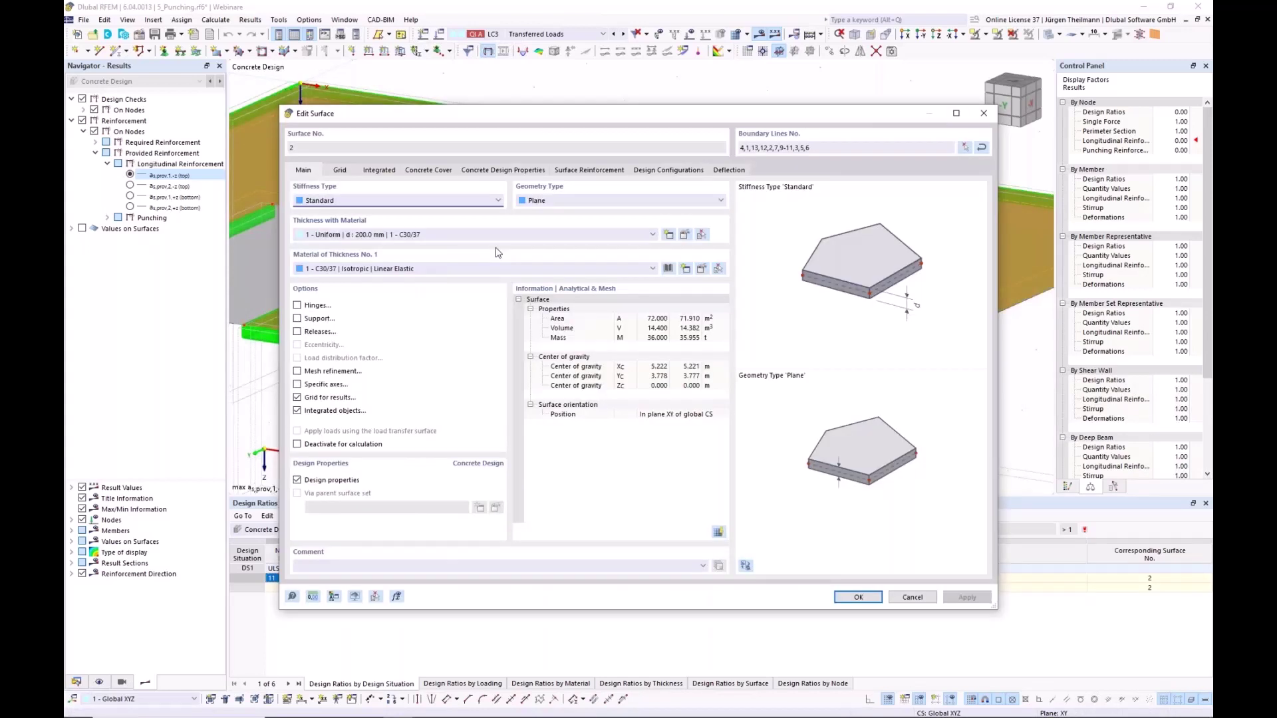
{"action": "left_click", "coordinate": [590, 171]}
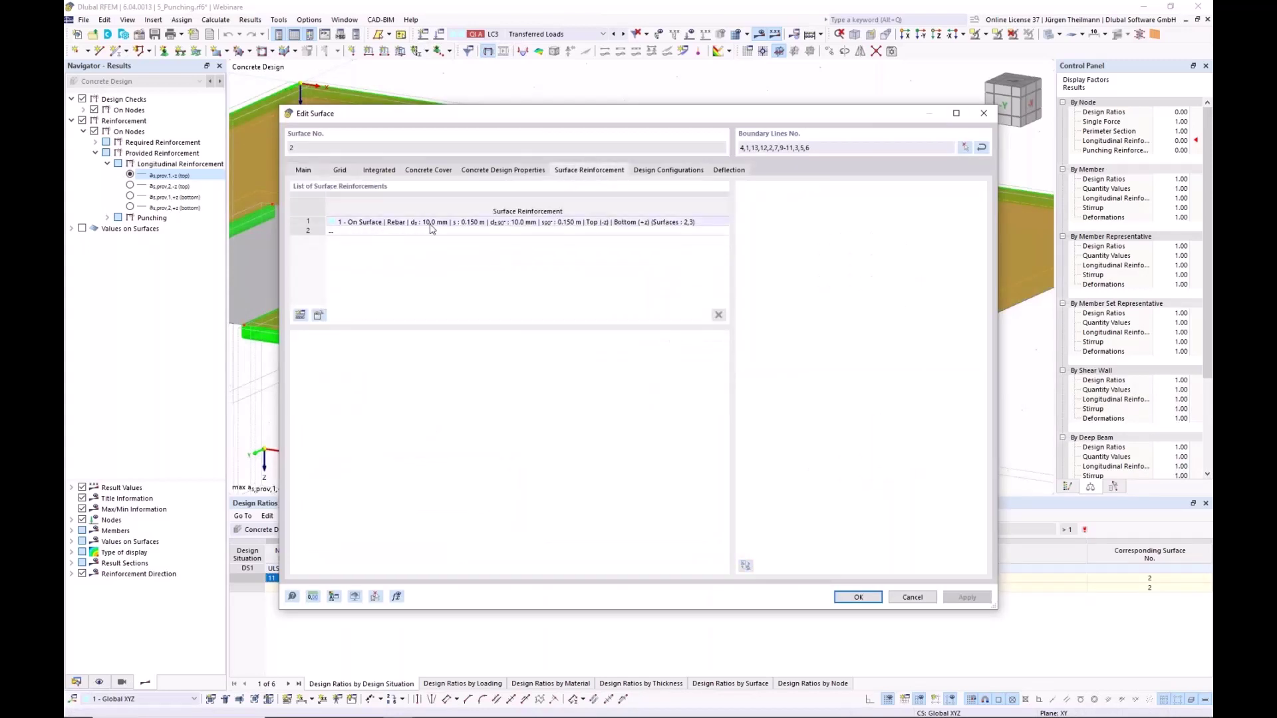
{"action": "left_click", "coordinate": [297, 222]}
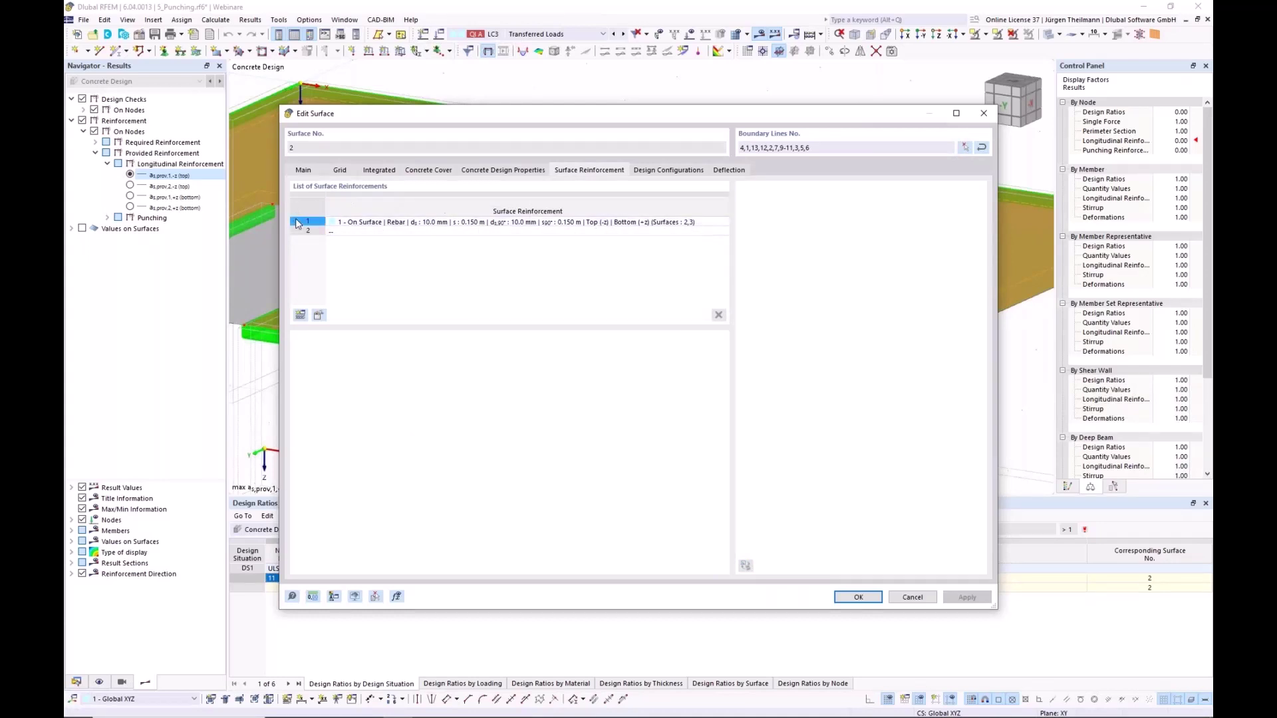
{"action": "left_click", "coordinate": [346, 222]}
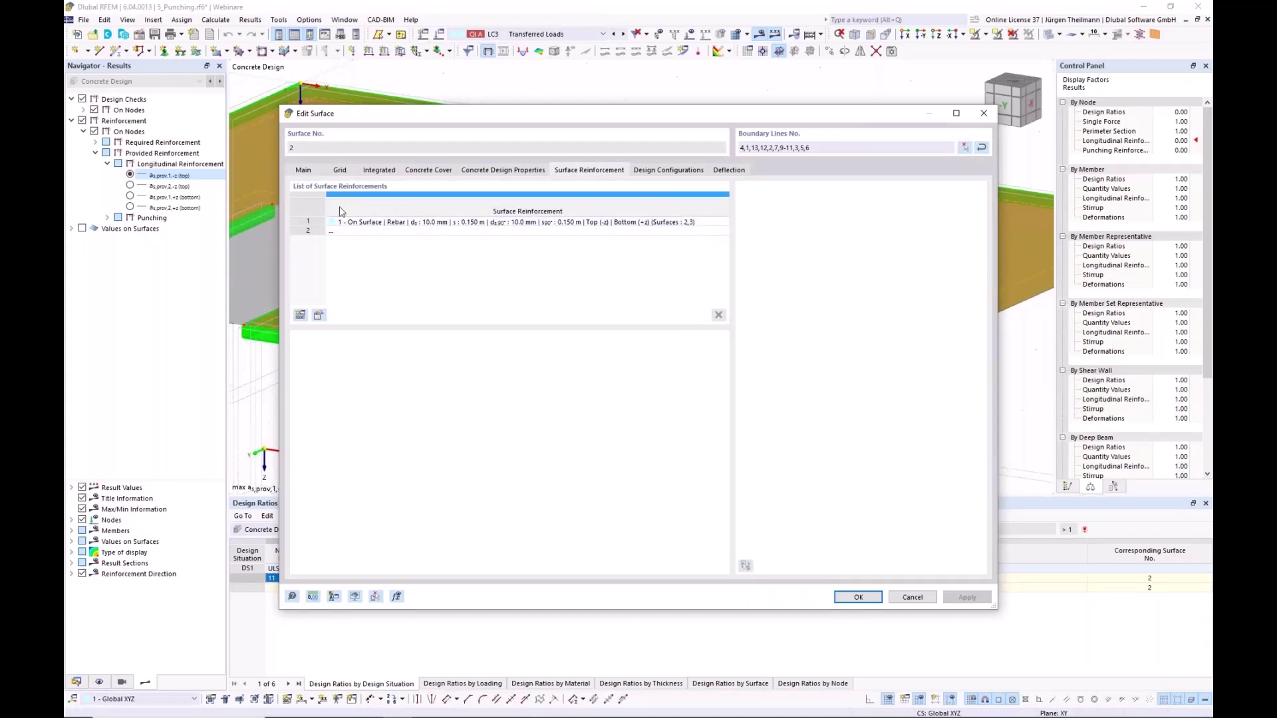
{"action": "left_click", "coordinate": [311, 222]}
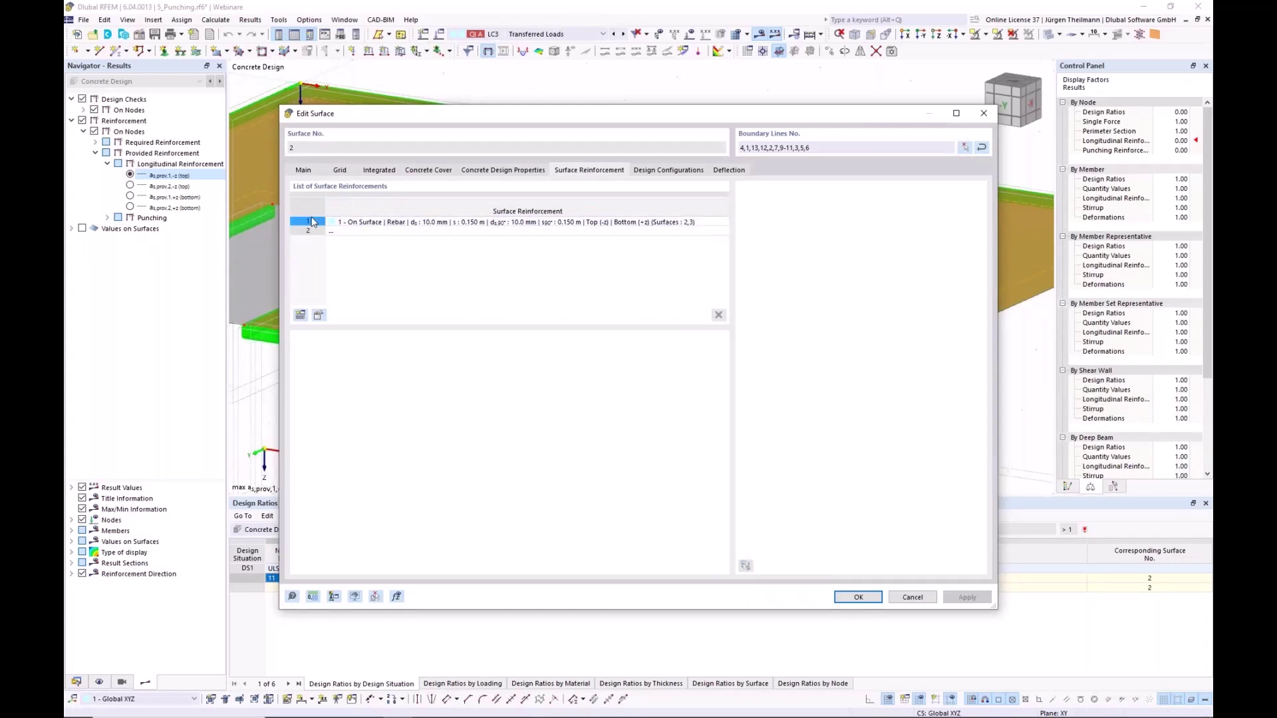
{"action": "left_click", "coordinate": [300, 317]}
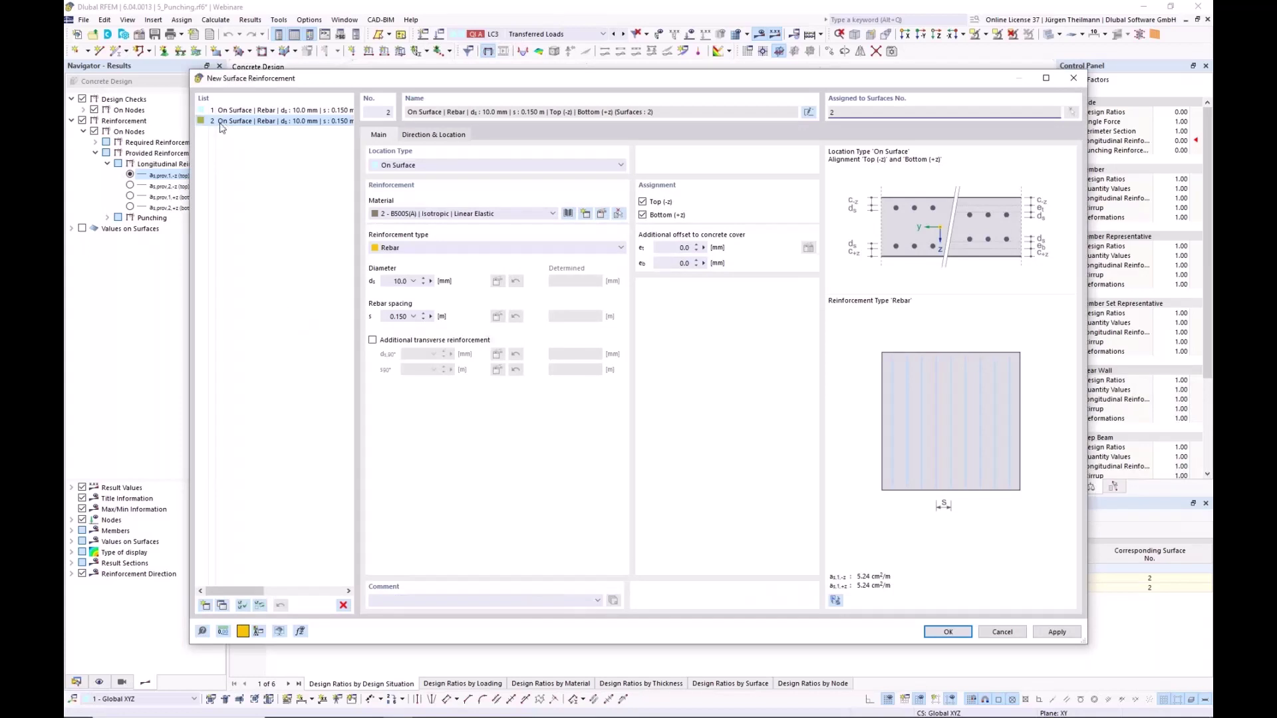
{"action": "left_click", "coordinate": [1018, 633]}
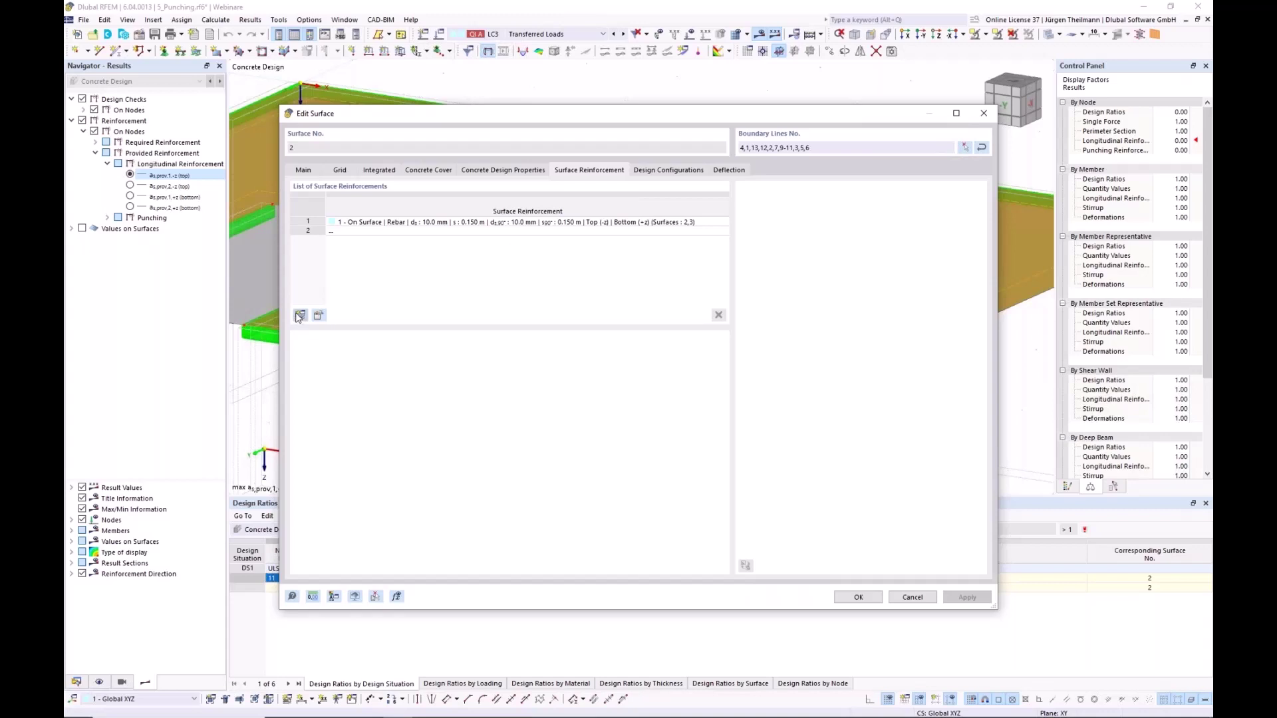
{"action": "left_click", "coordinate": [300, 315]}
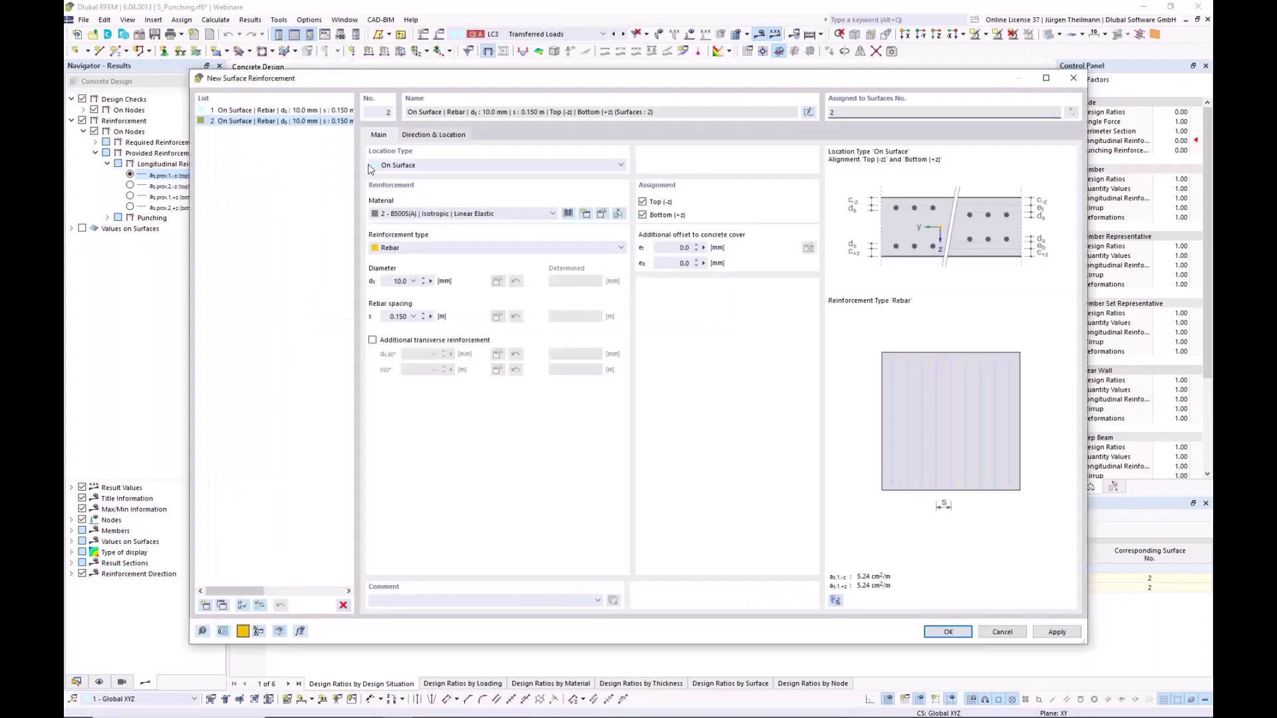
{"action": "left_click", "coordinate": [412, 167]}
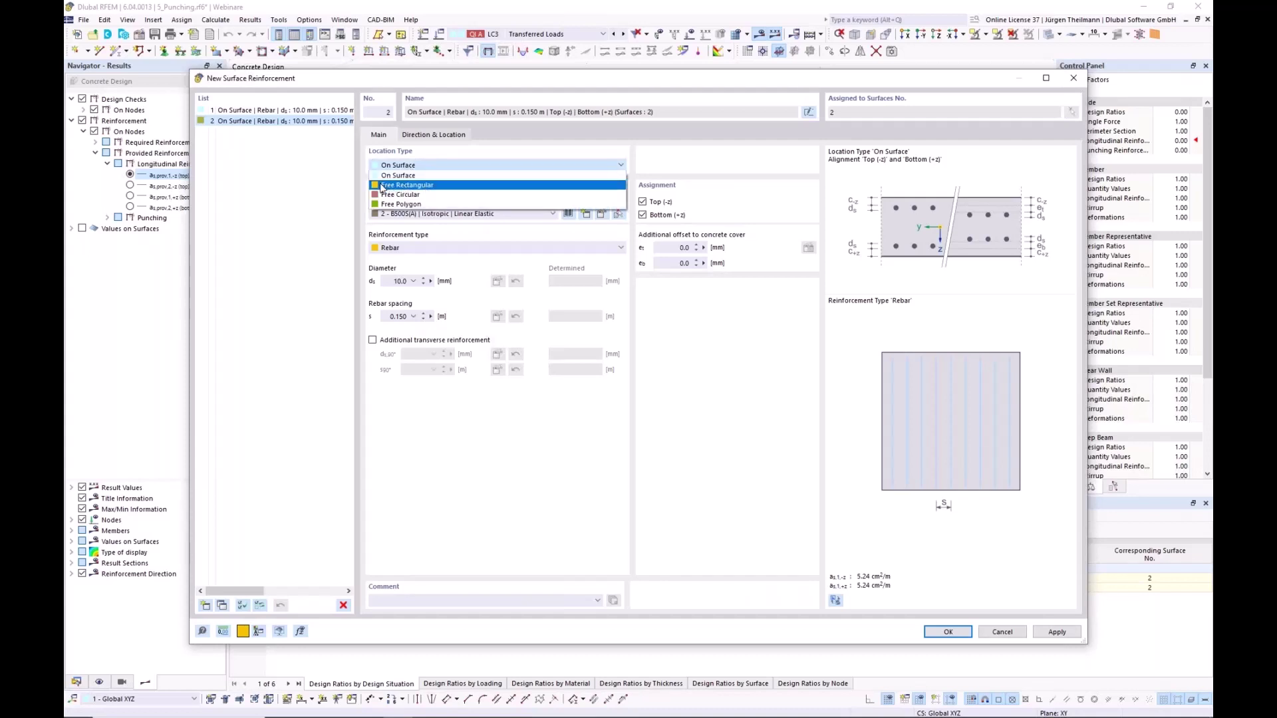
{"action": "left_click", "coordinate": [383, 187]}
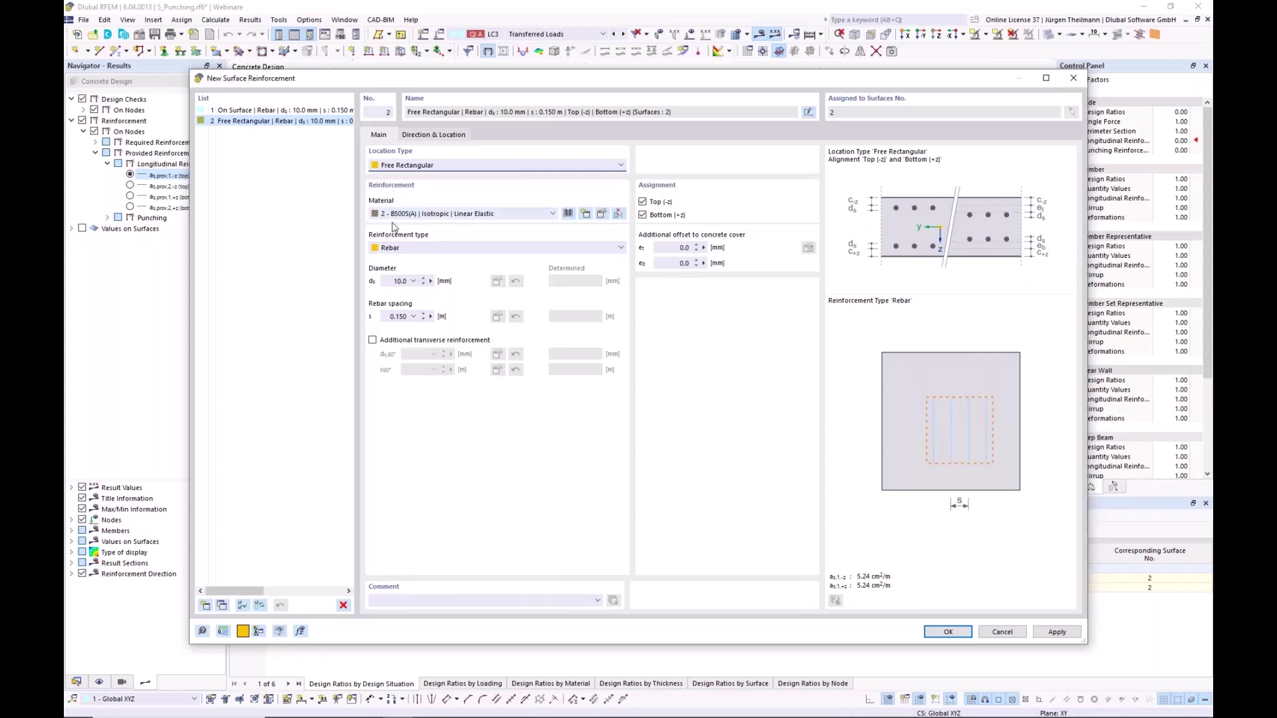
Set the rebar diameter to 8.0 mm and spacing to 0.100 m, and enable additional transverse reinforcement with the same diameter and spacing.
{"action": "left_click", "coordinate": [393, 281]}
{"action": "scroll", "coordinate": [393, 280], "scroll_direction": "down", "scroll_amount": 1}
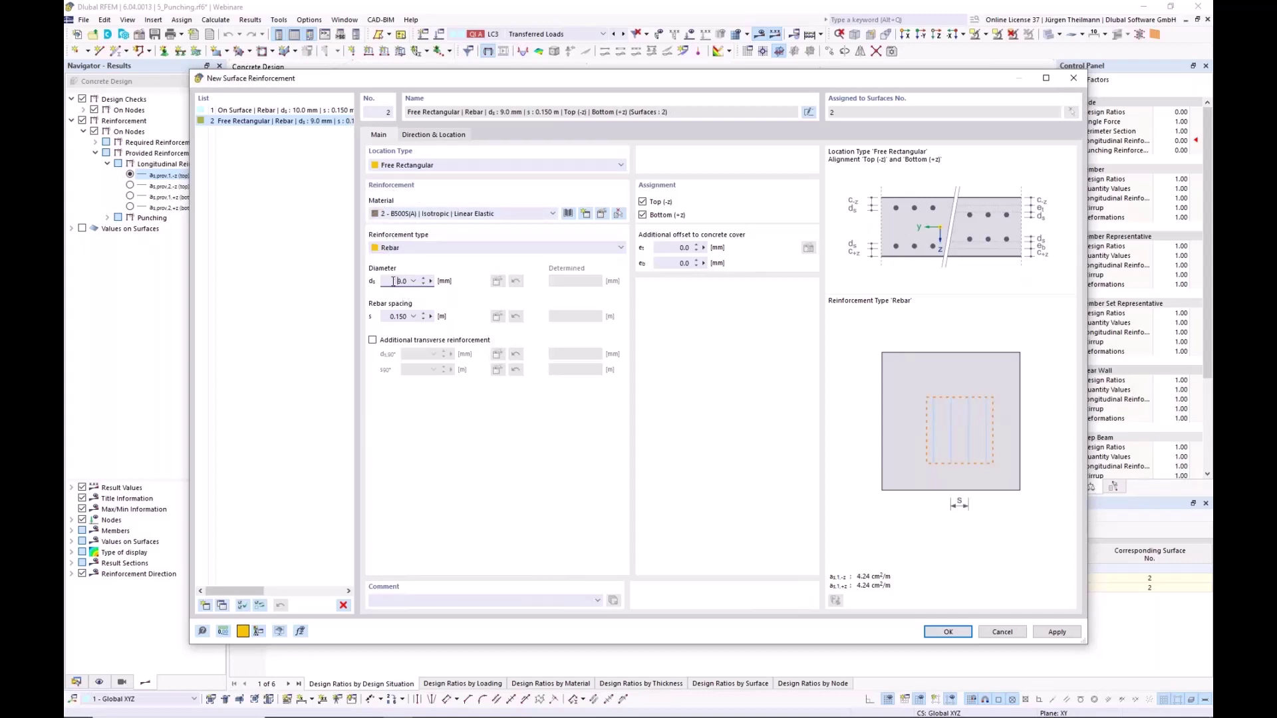
{"action": "left_click", "coordinate": [398, 316]}
{"action": "scroll", "coordinate": [398, 316], "scroll_direction": "down", "scroll_amount": 1}
{"action": "left_click", "coordinate": [373, 341]}
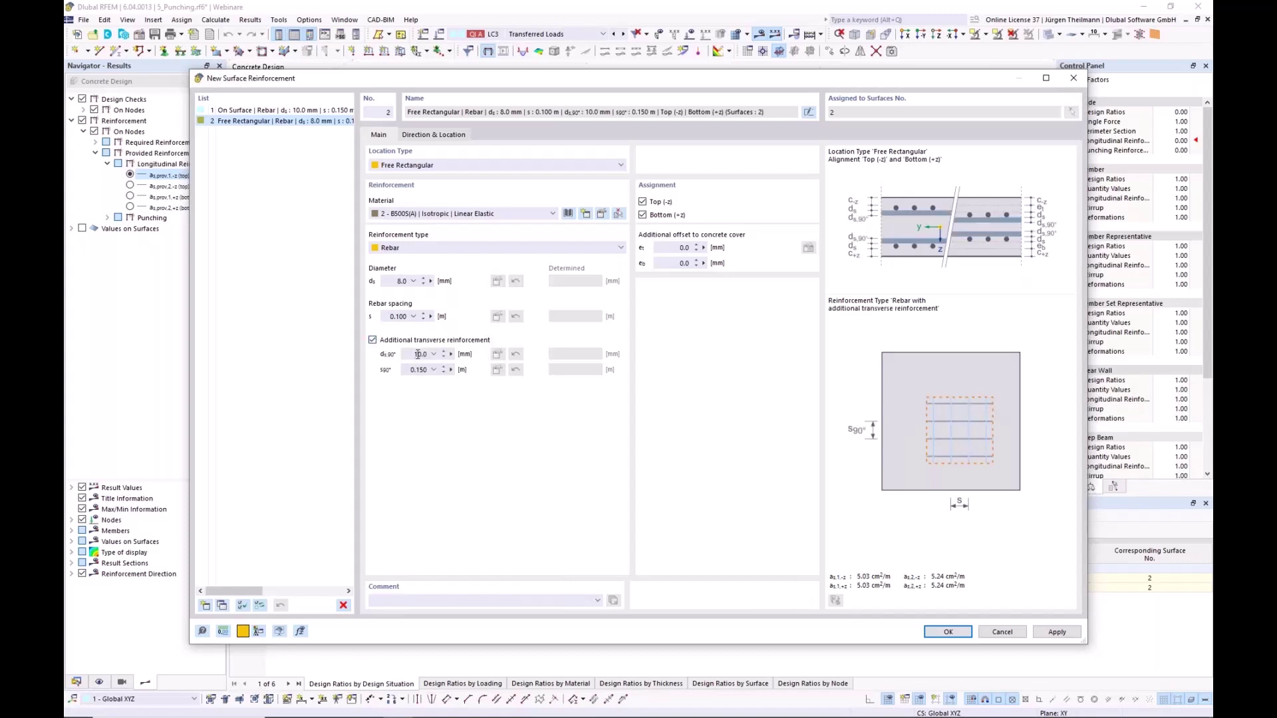
{"action": "scroll", "coordinate": [418, 354], "scroll_direction": "down", "scroll_amount": 1}
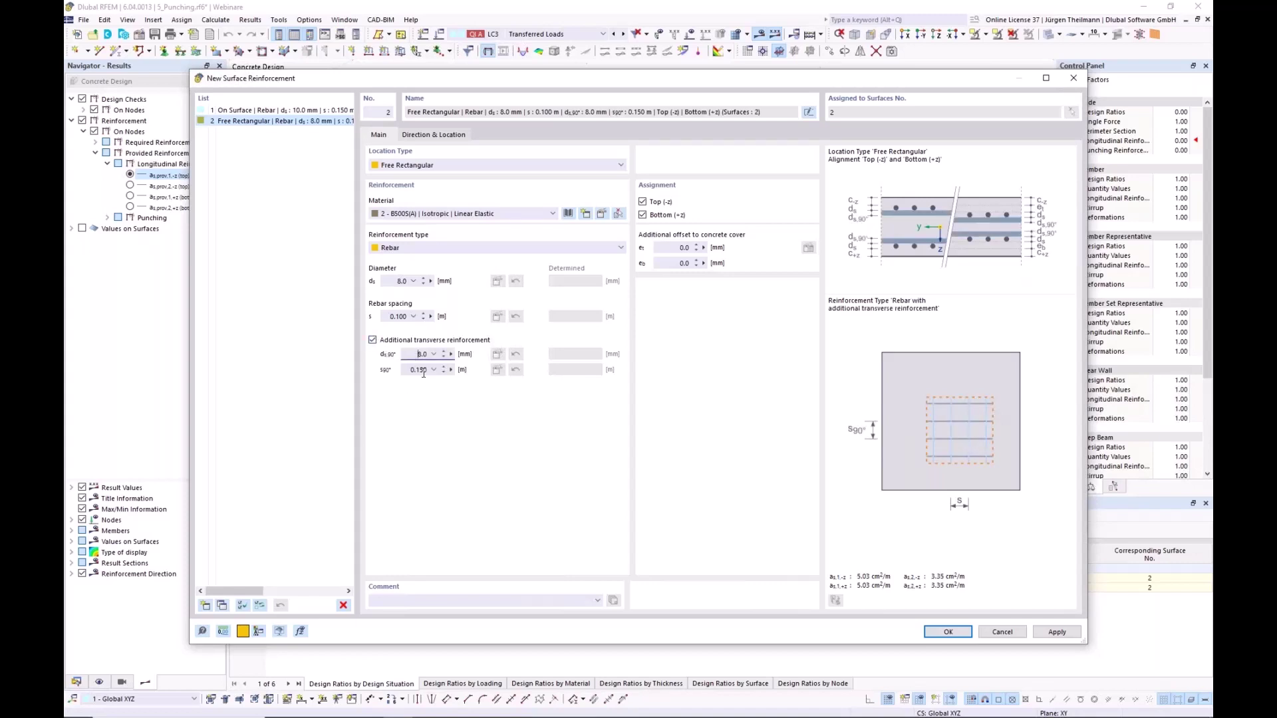
{"action": "left_click", "coordinate": [424, 370]}
{"action": "scroll", "coordinate": [423, 373], "scroll_direction": "down", "scroll_amount": 1}
{"action": "left_click", "coordinate": [412, 354]}
Centre the reinforcement rectangle on column node 11 (X 6.500, Y 4.000 m) and set both sides a and b to 1.000 m.
{"action": "left_click", "coordinate": [427, 136]}
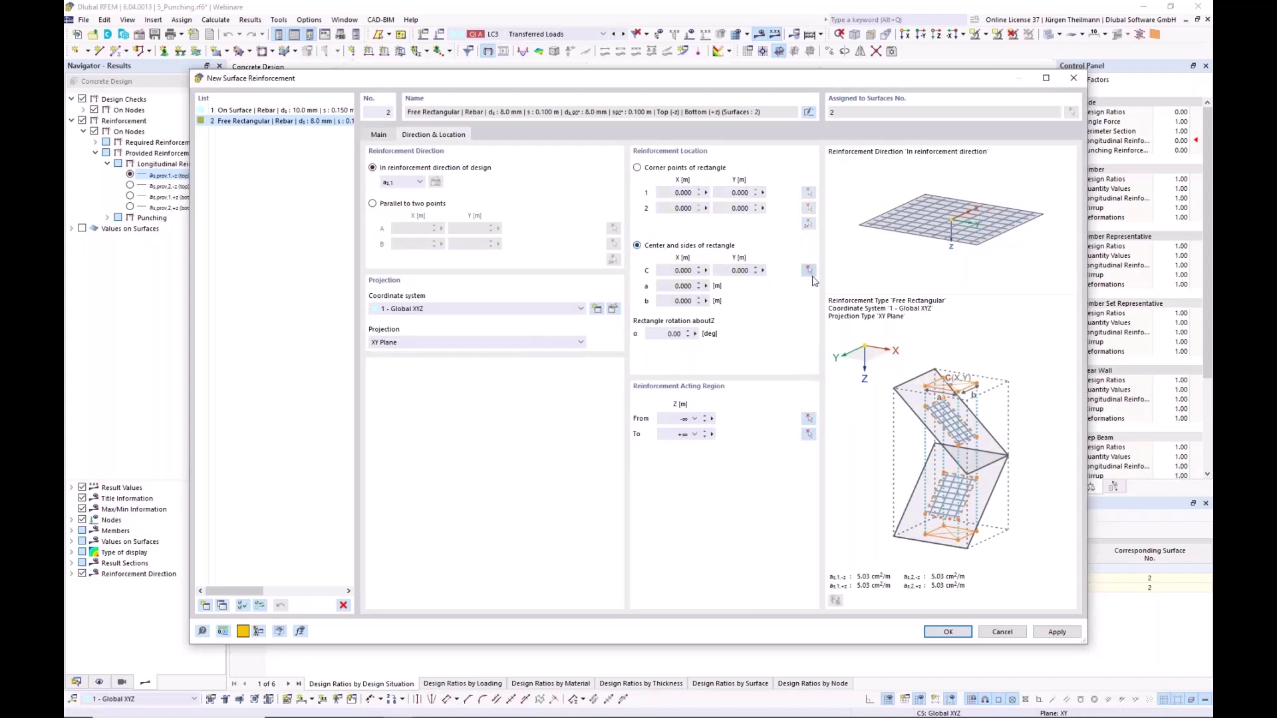
{"action": "key", "text": "Escape"}
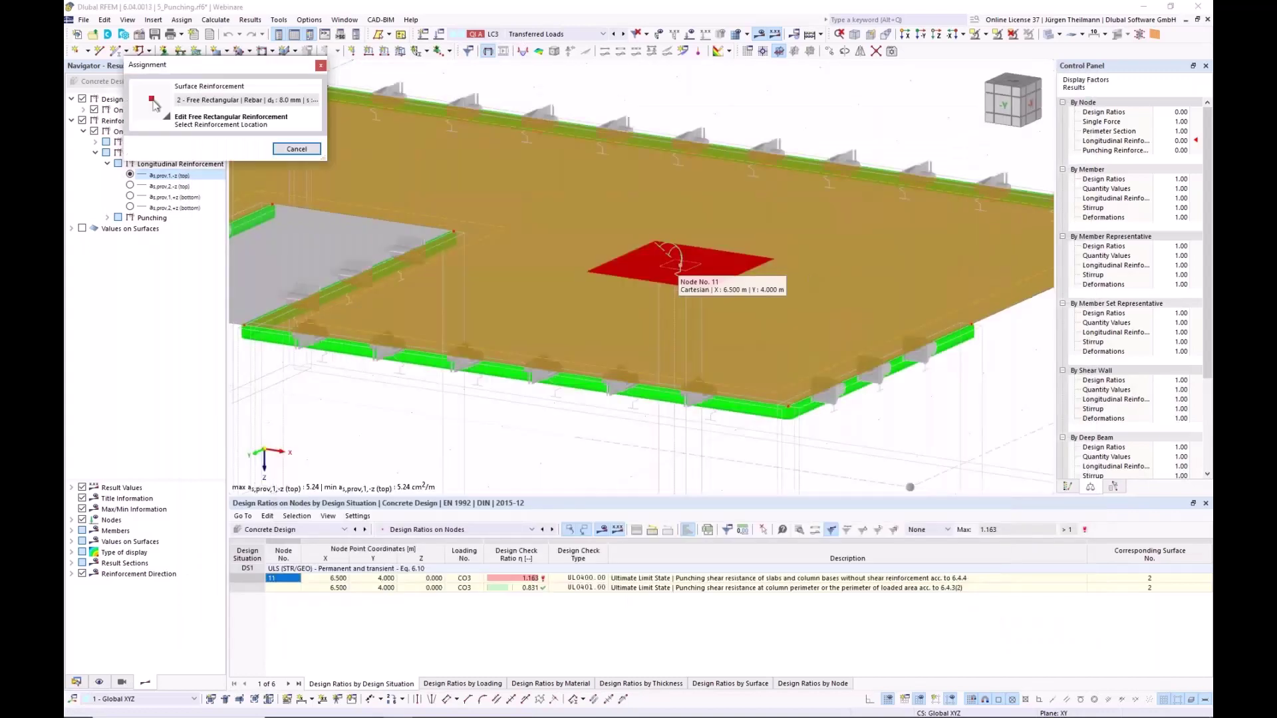
{"action": "left_click", "coordinate": [680, 265]}
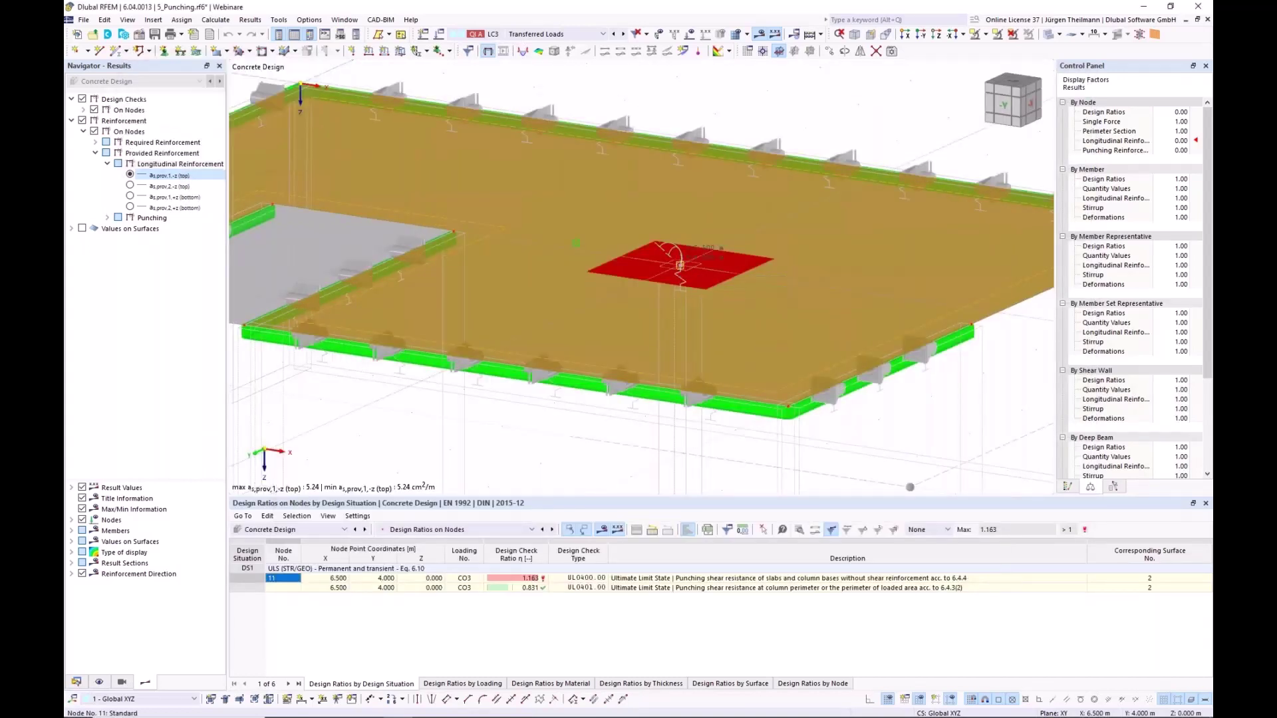
{"action": "left_click", "coordinate": [667, 286]}
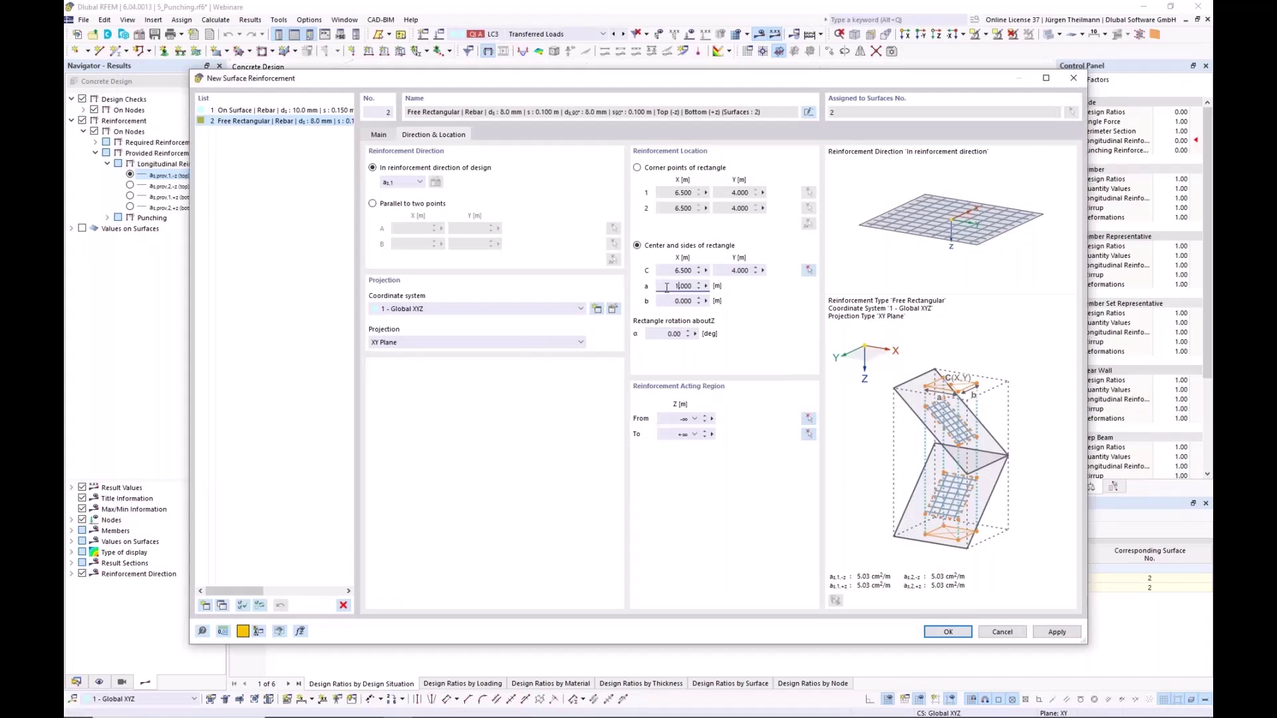
{"action": "left_click", "coordinate": [665, 300]}
{"action": "key", "text": "Tab"}
Apply the new reinforcement to the surface, accept deleting the existing Concrete Design results, and recalculate the concrete design.
{"action": "left_click", "coordinate": [948, 633]}
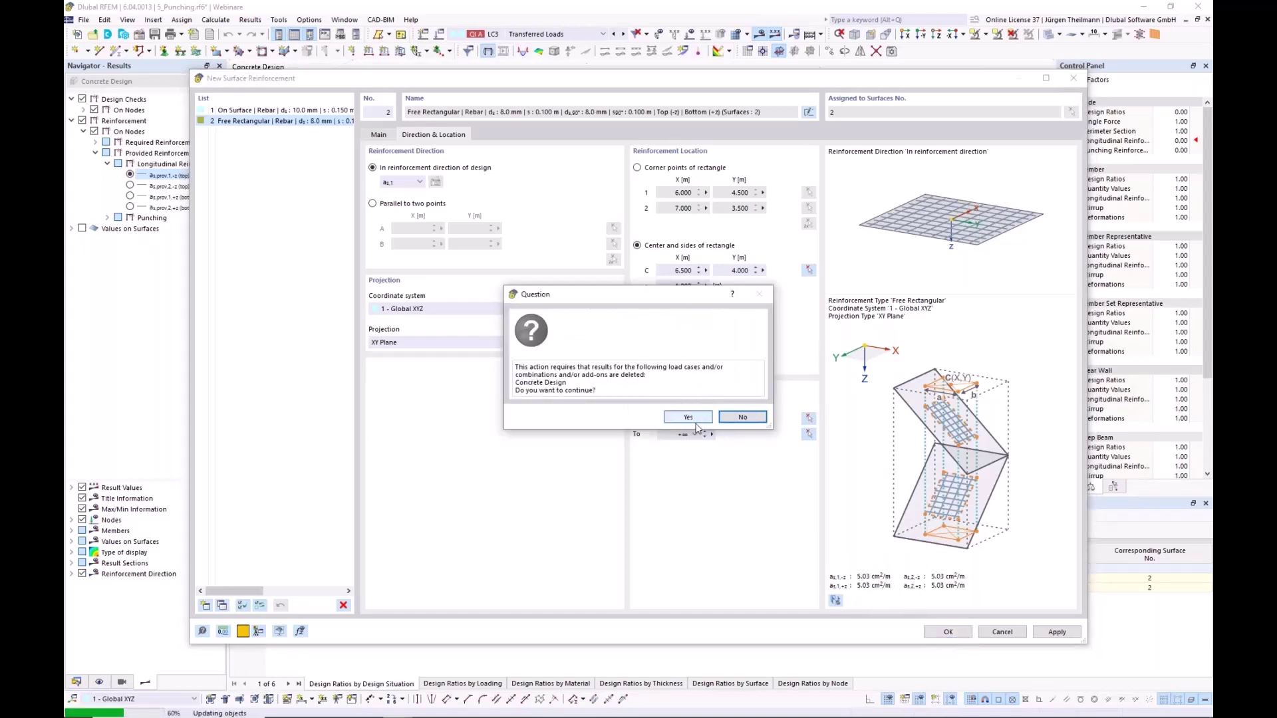
{"action": "left_click", "coordinate": [688, 417]}
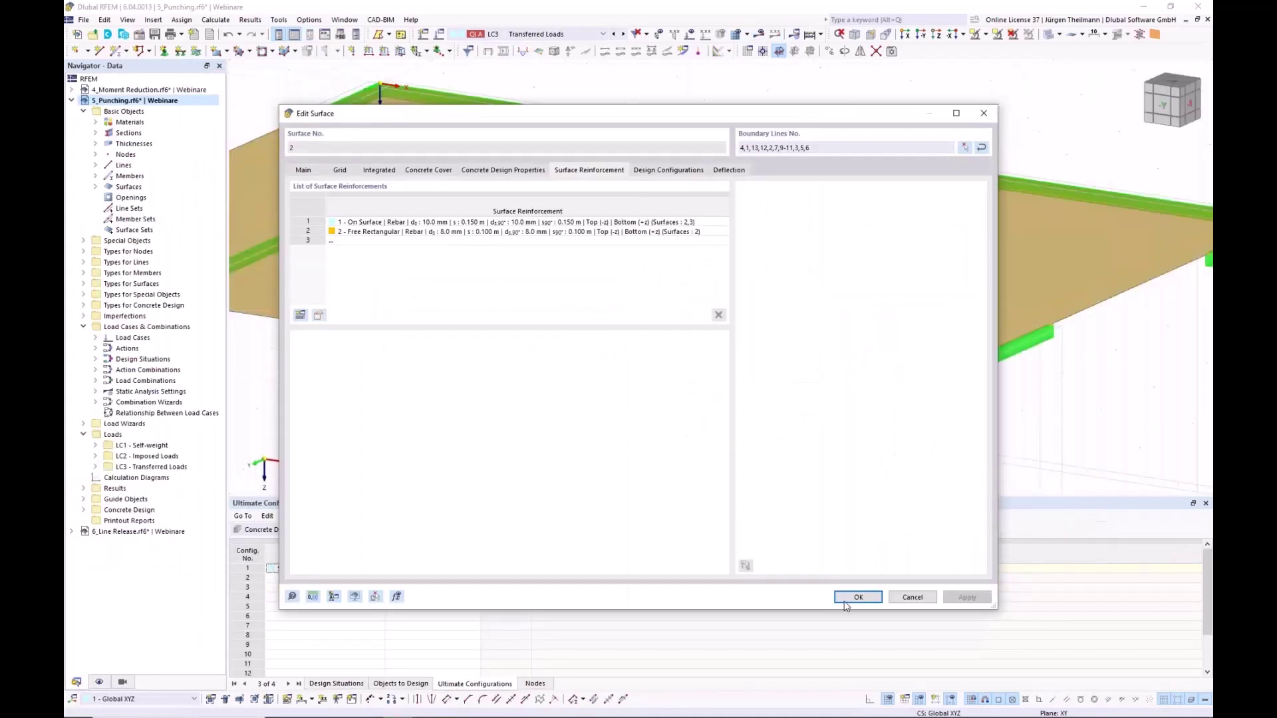
{"action": "left_click", "coordinate": [858, 597]}
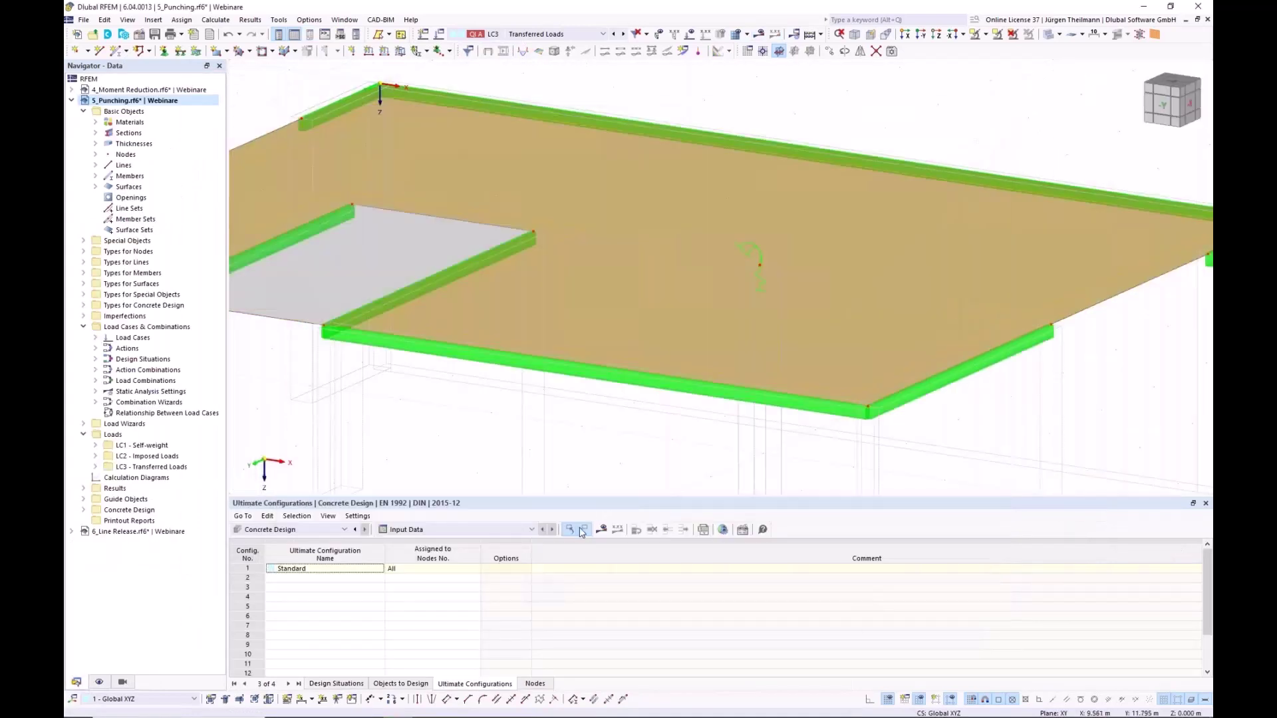
{"action": "left_click", "coordinate": [601, 529]}
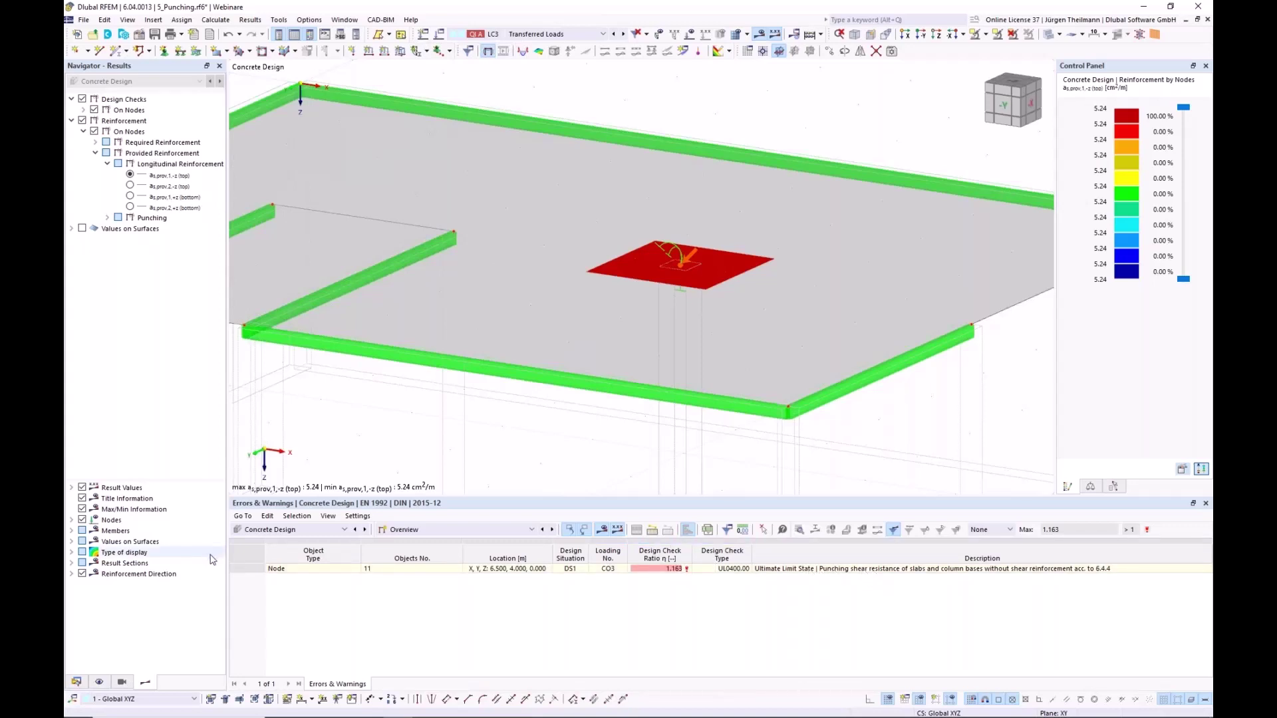
Open the UL0400 punching check details for node 11 and examine the provided longitudinal reinforcement inside the critical section.
{"action": "left_click", "coordinate": [897, 570]}
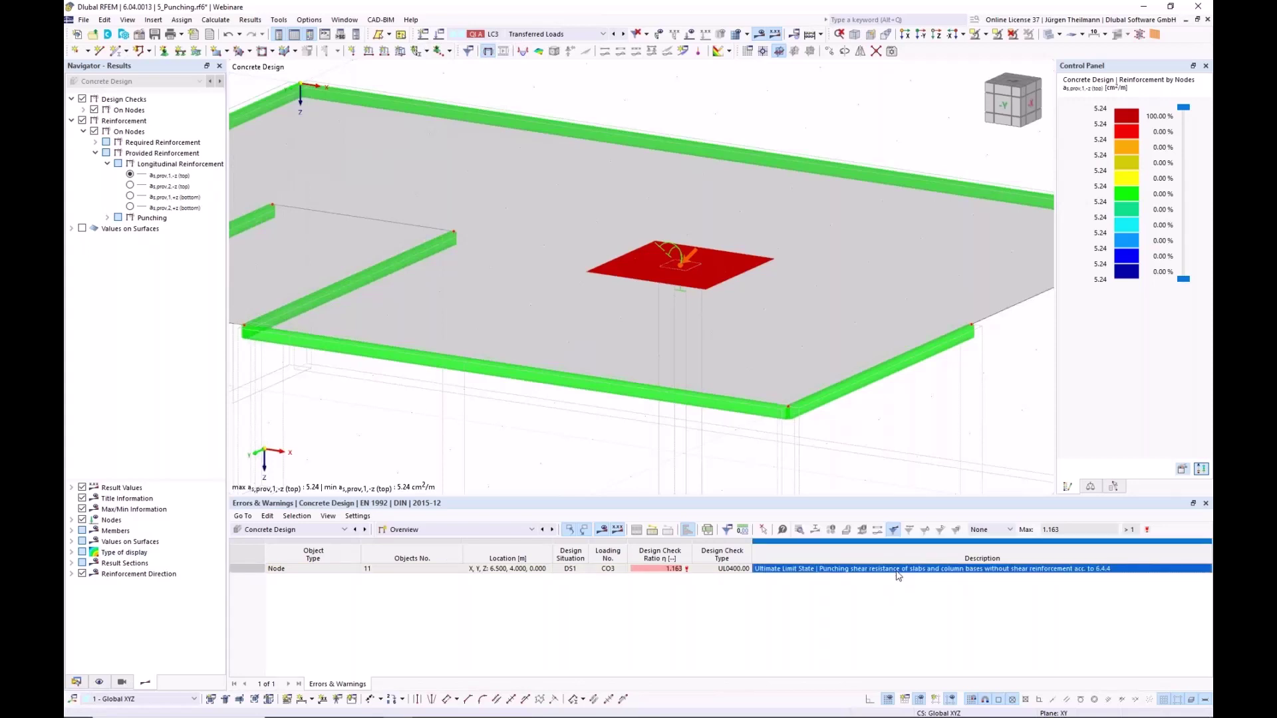
{"action": "double_click", "coordinate": [898, 572]}
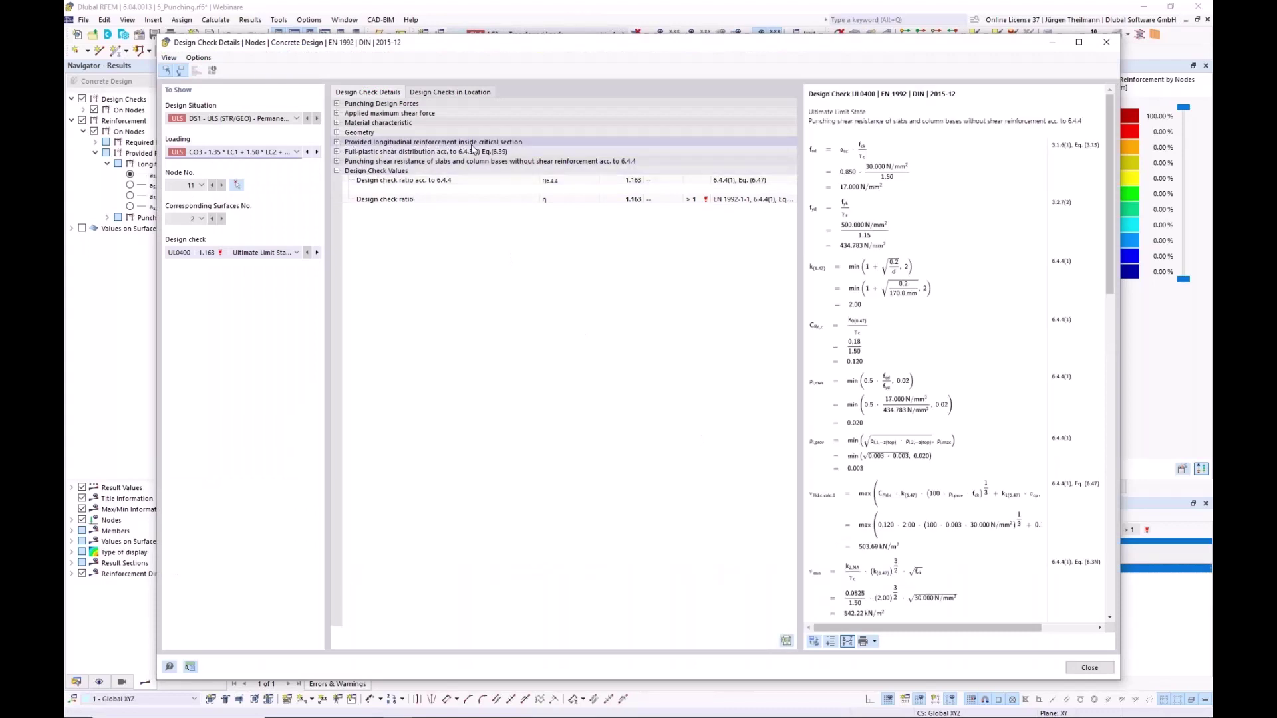
{"action": "left_click", "coordinate": [337, 142]}
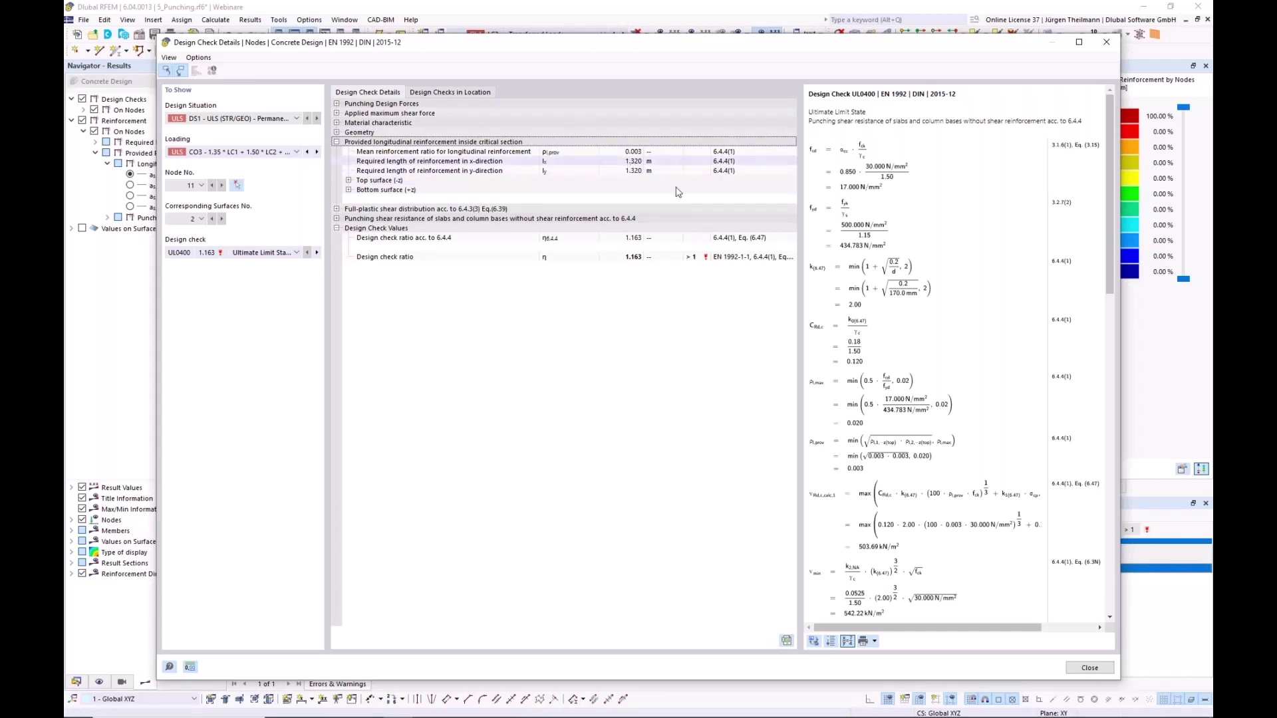
{"action": "left_click", "coordinate": [1089, 667]}
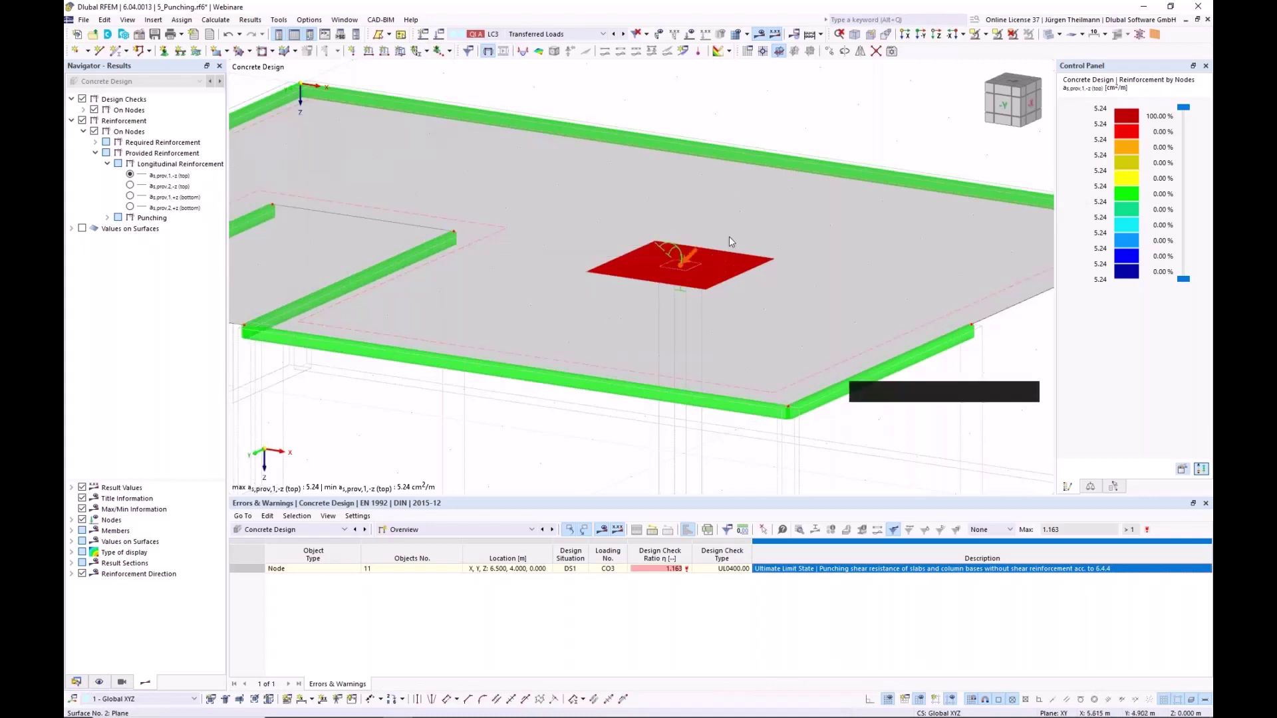
Edit the free rectangular reinforcement of surface 2 and set its sides a and b to 1.350 m each.
{"action": "double_click", "coordinate": [506, 237]}
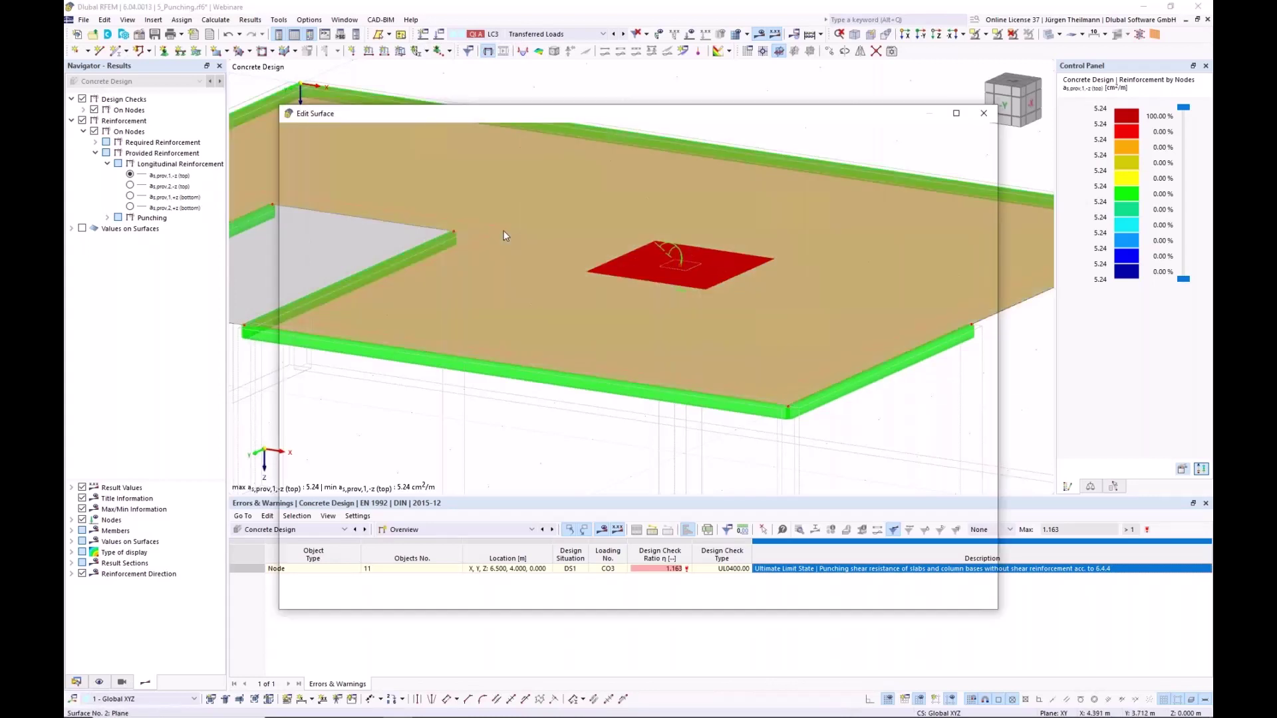
{"action": "left_click", "coordinate": [593, 170]}
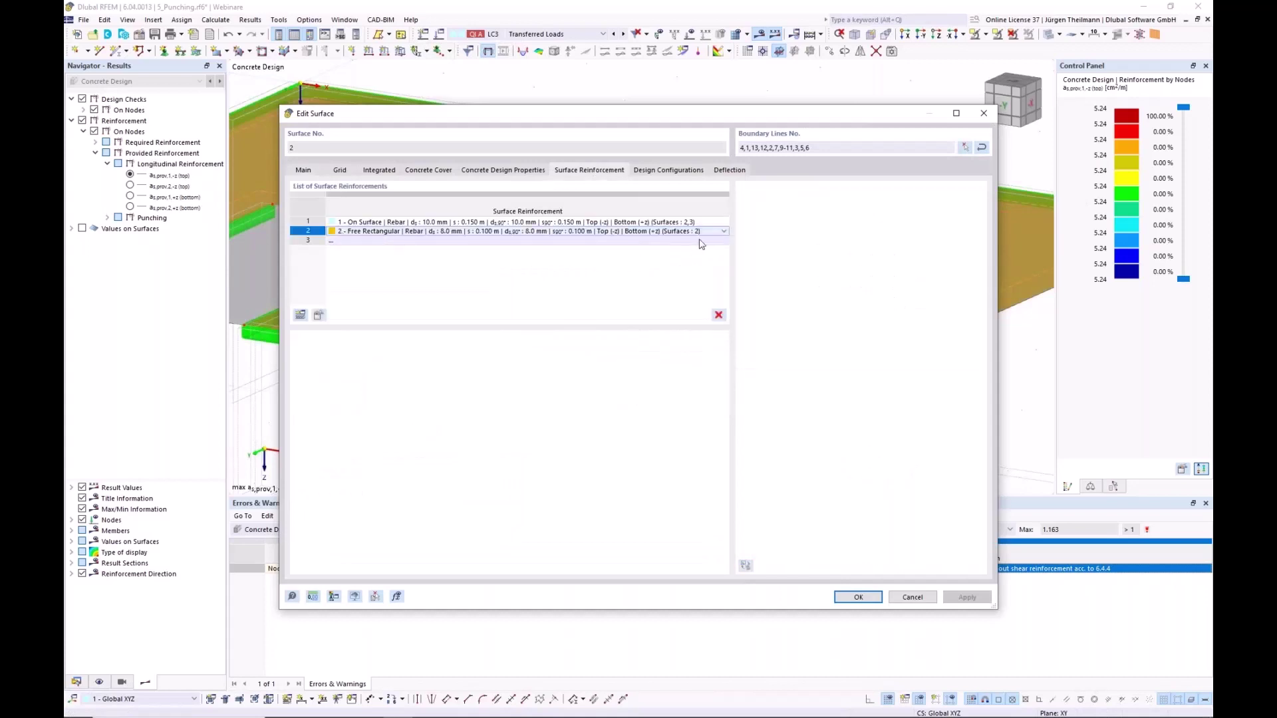
{"action": "left_click", "coordinate": [318, 316]}
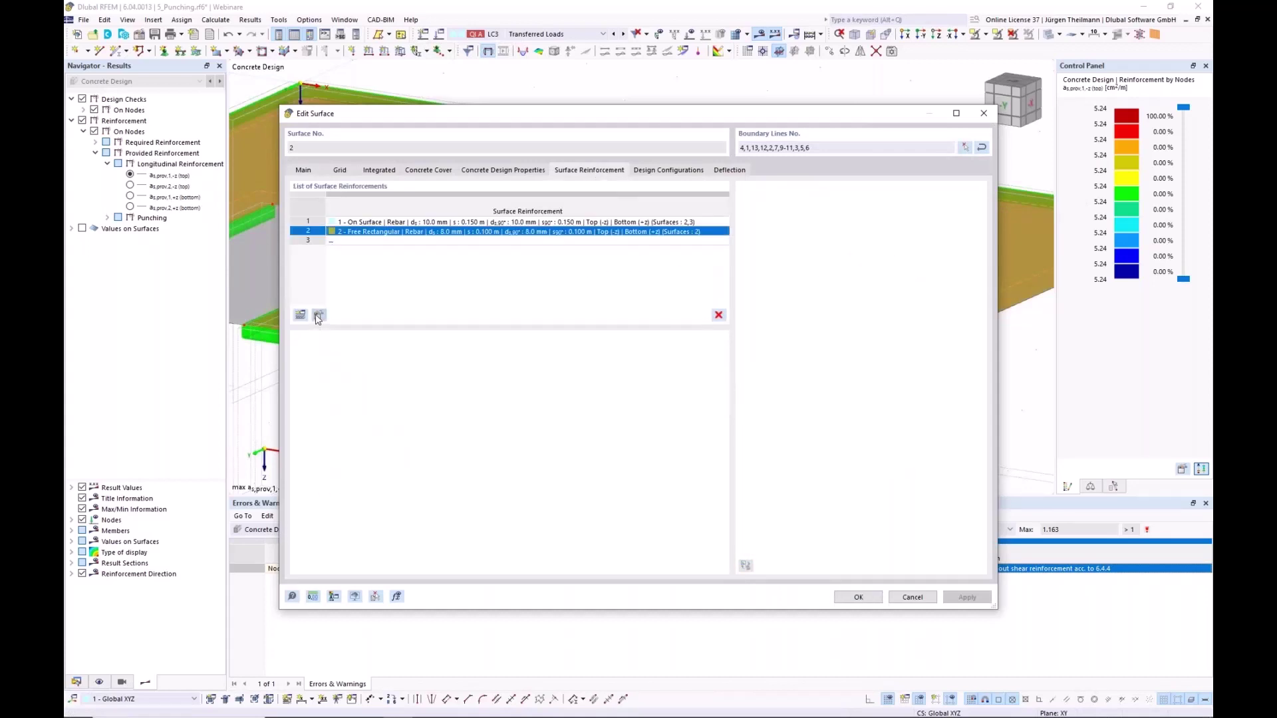
{"action": "left_click", "coordinate": [433, 135]}
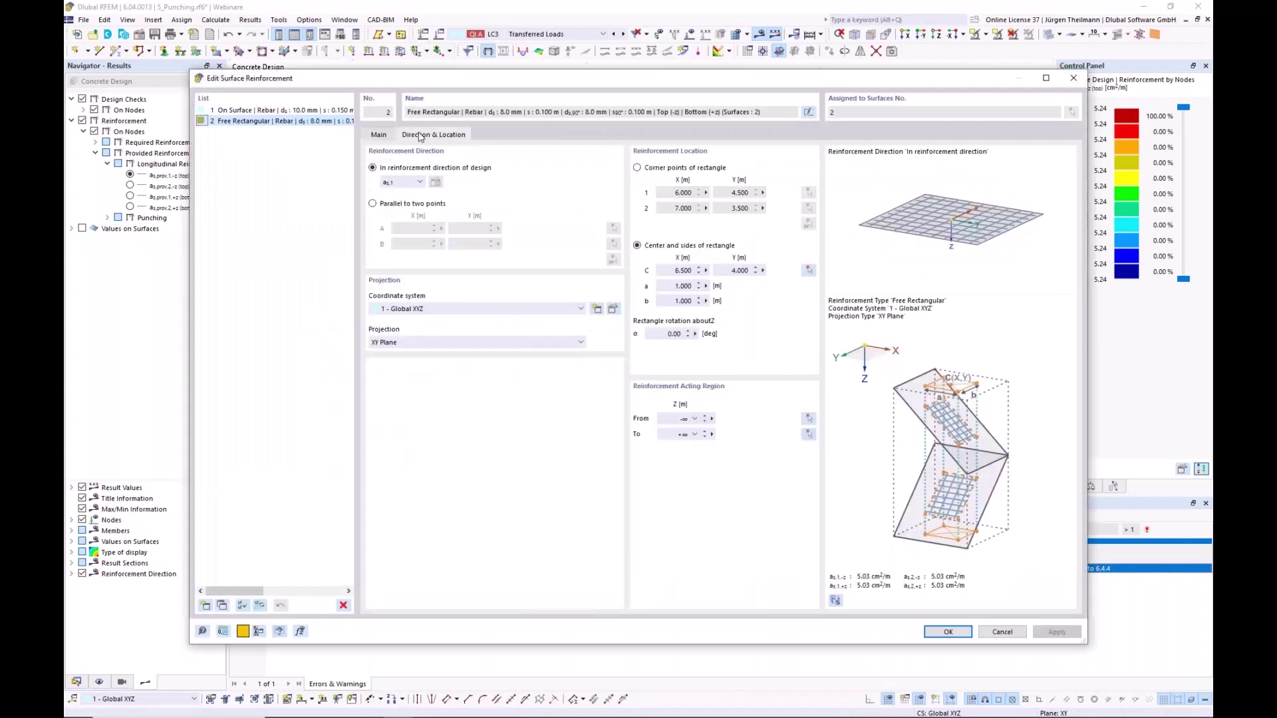
{"action": "left_click", "coordinate": [682, 286]}
{"action": "type", "text": "35"}
{"action": "key", "text": "Tab"}
{"action": "type", "text": "1"}
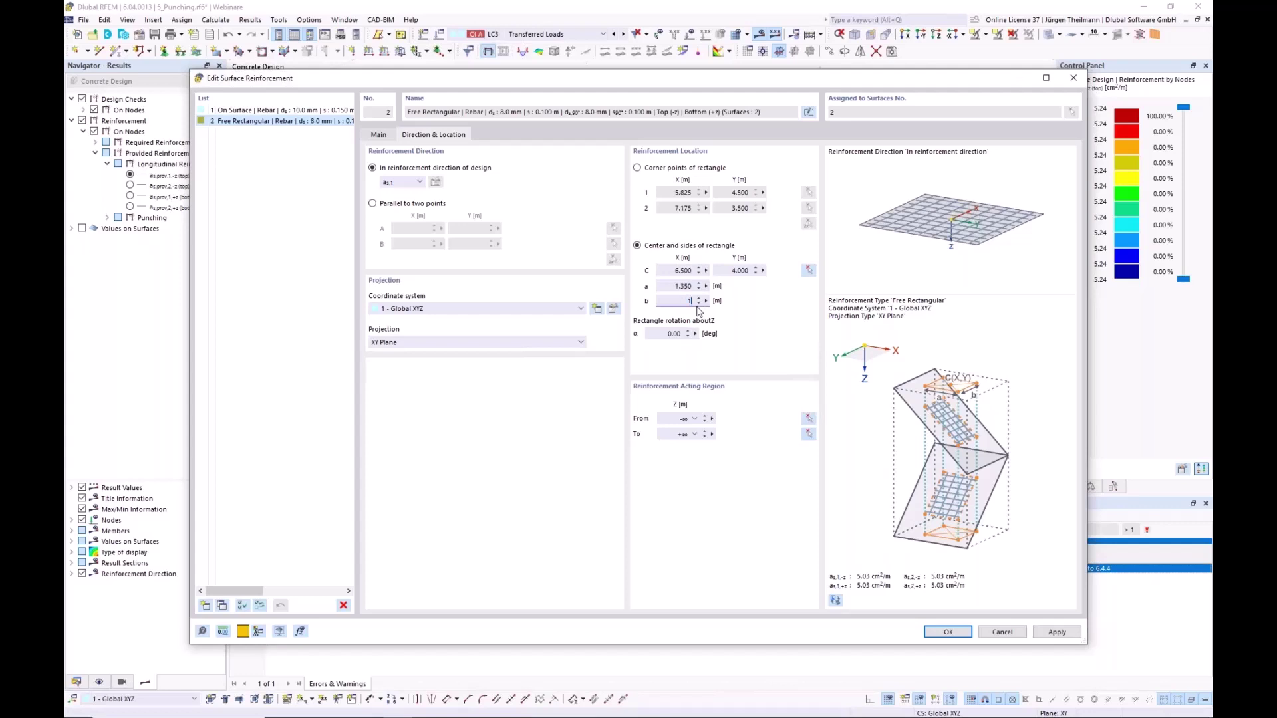
{"action": "type", "text": ".35"}
{"action": "key", "text": "Tab"}
Accept the enlarged reinforcement area with deletion of the old Concrete Design results, and rerun the concrete design.
{"action": "left_click", "coordinate": [943, 637]}
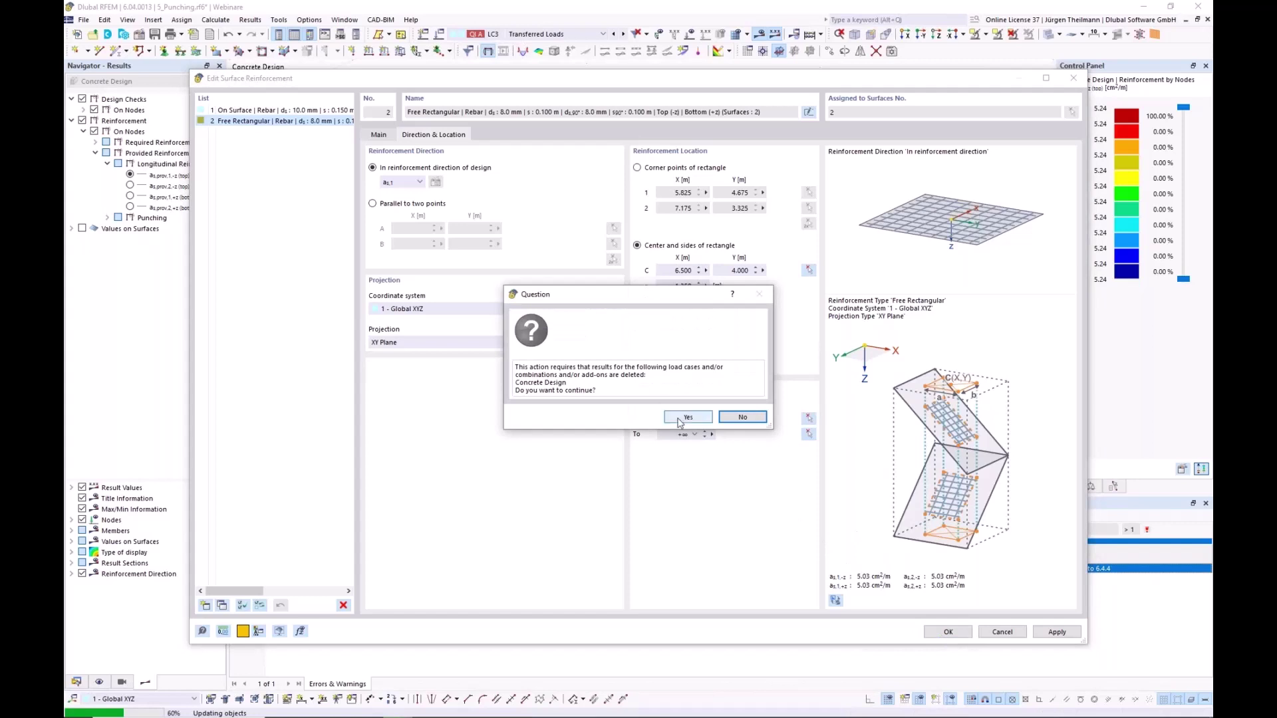
{"action": "left_click", "coordinate": [685, 417]}
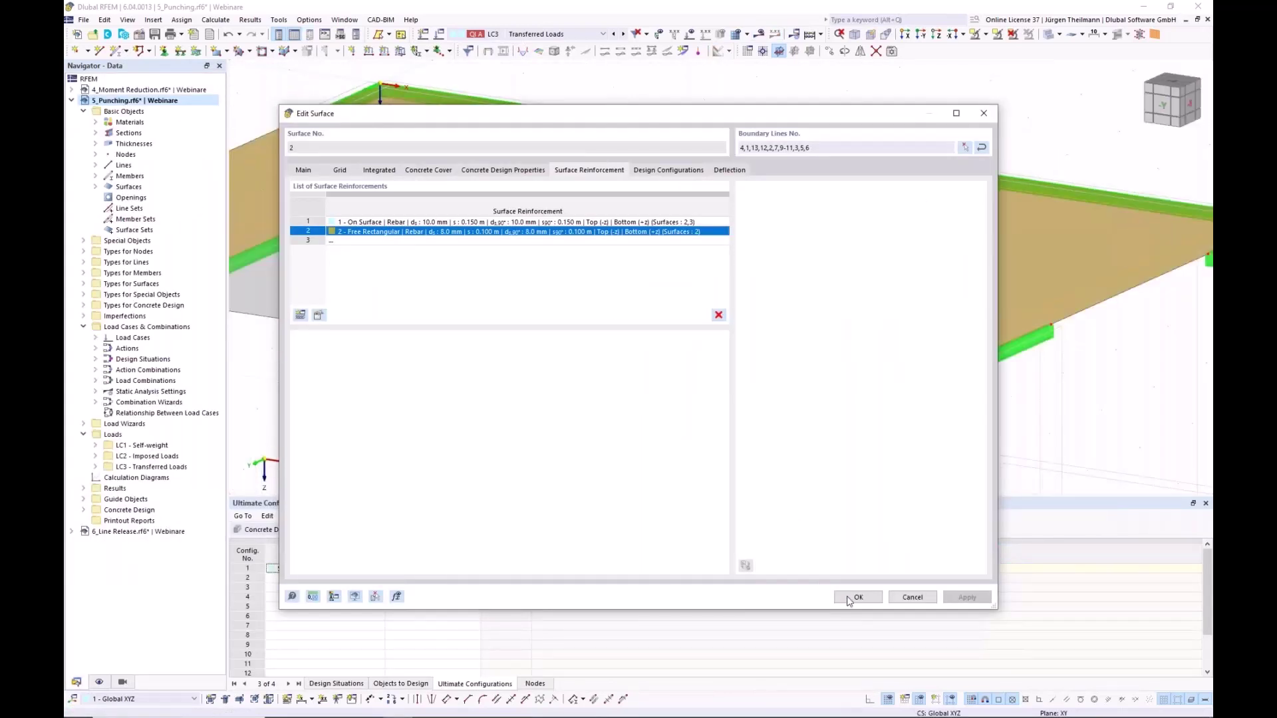
{"action": "left_click", "coordinate": [857, 598]}
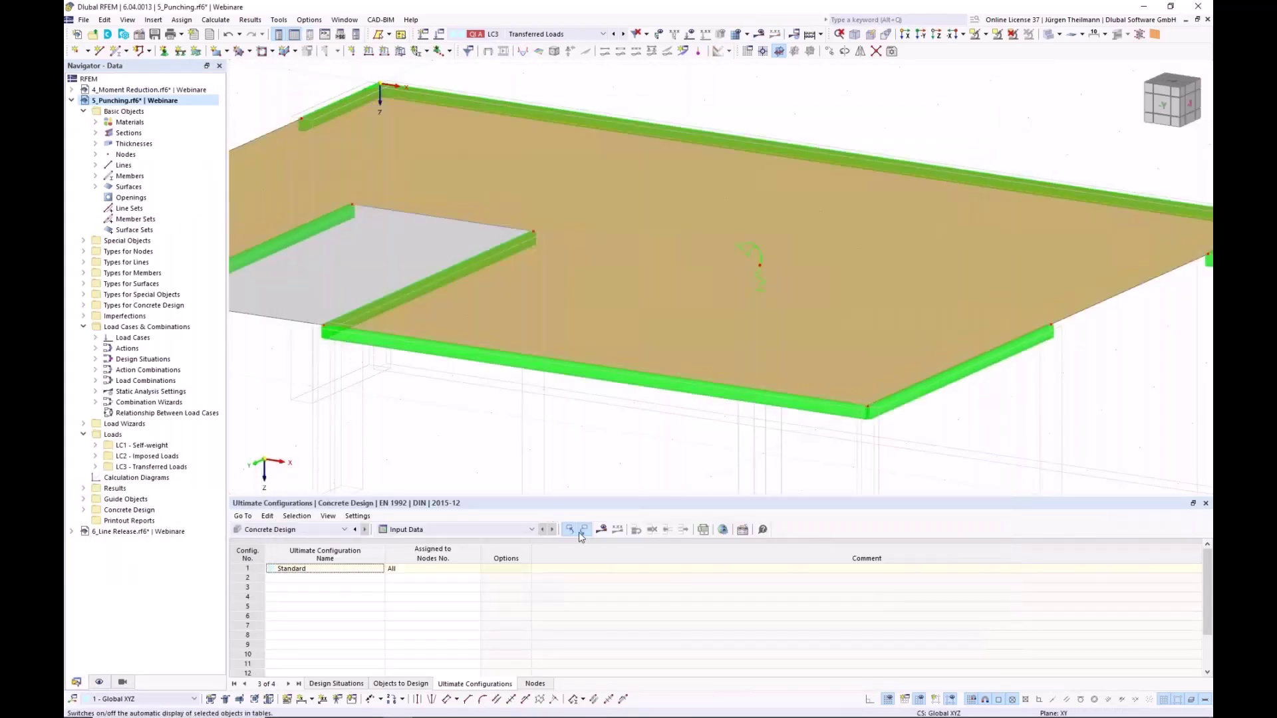
{"action": "left_click", "coordinate": [601, 529]}
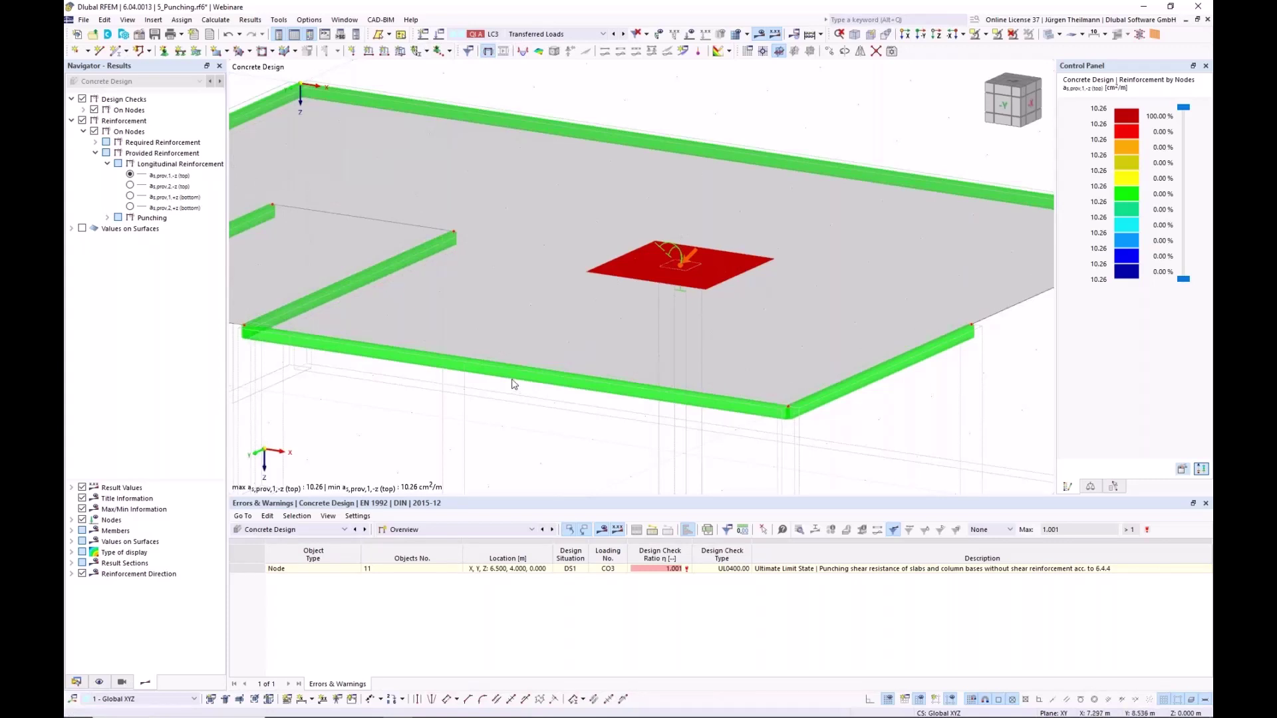
Display the mesh on the slab surfaces in the results view.
{"action": "left_click", "coordinate": [737, 39]}
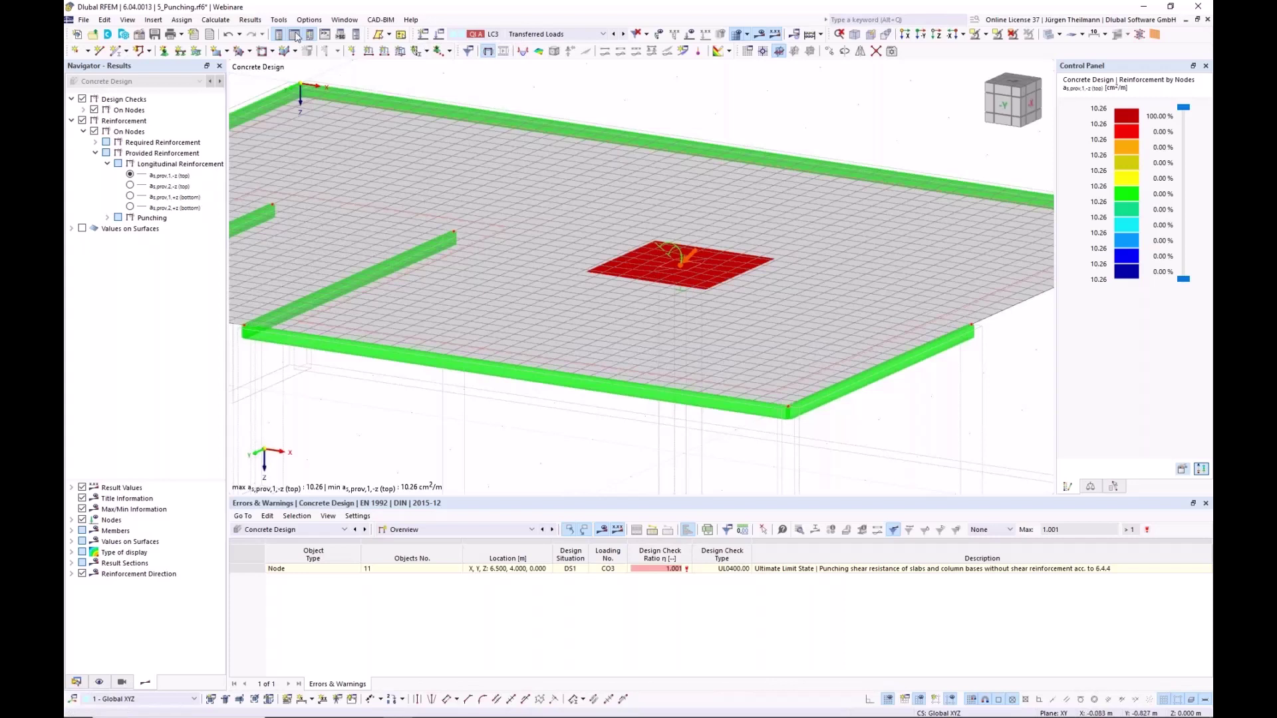
Set the mesh's target length of finite elements to 1.000 m and recalculate the concrete design results of the slab.
{"action": "left_click", "coordinate": [228, 21]}
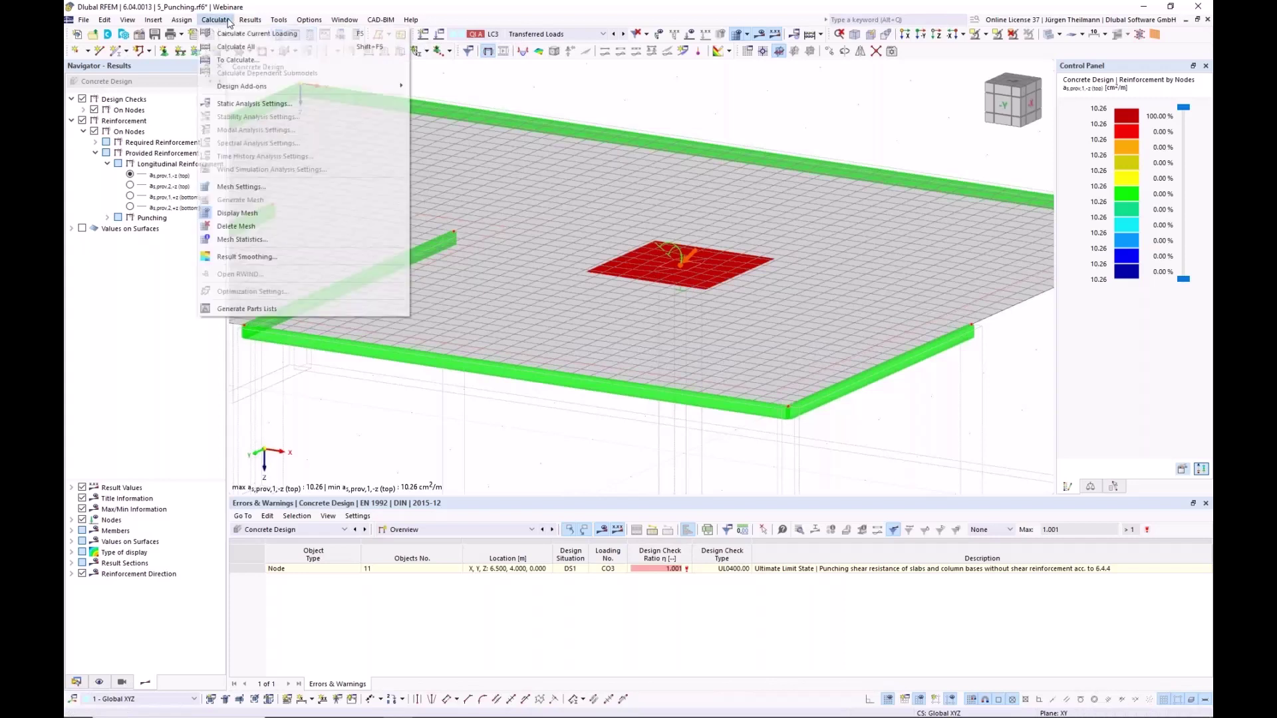
{"action": "left_click", "coordinate": [241, 188]}
{"action": "key", "text": "Tab"}
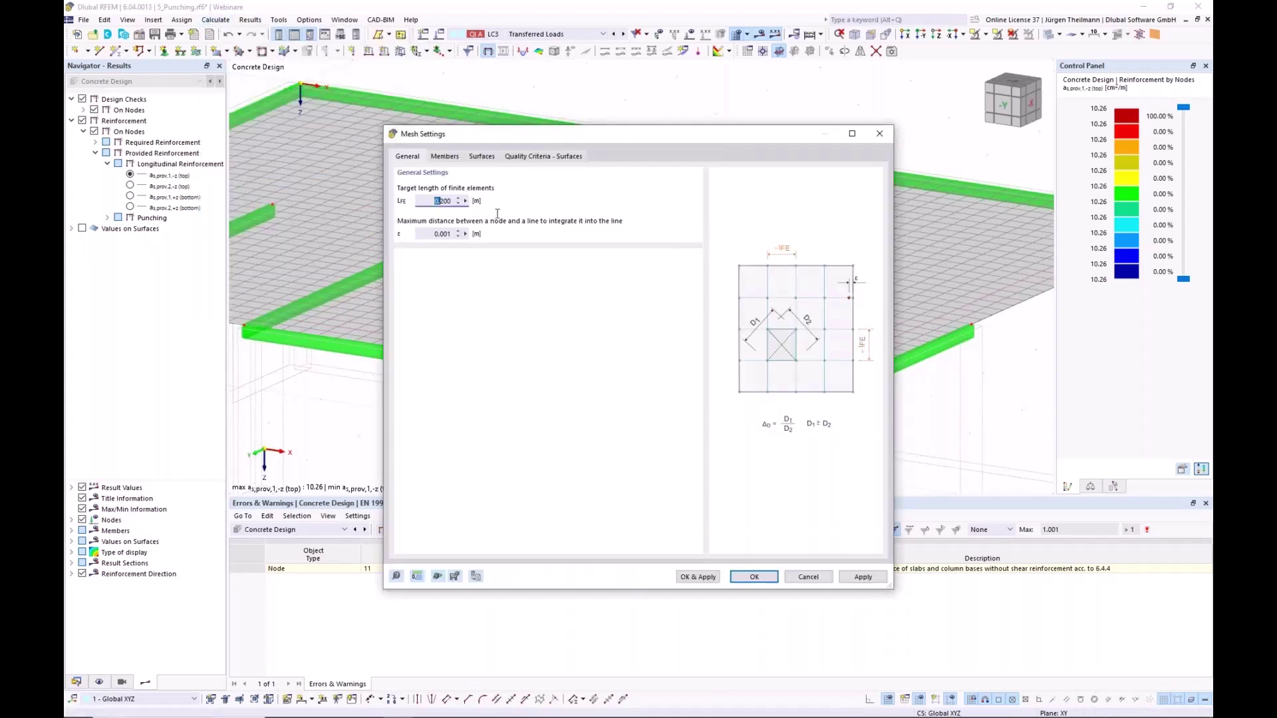
{"action": "type", "text": "1"}
{"action": "key", "text": "Tab"}
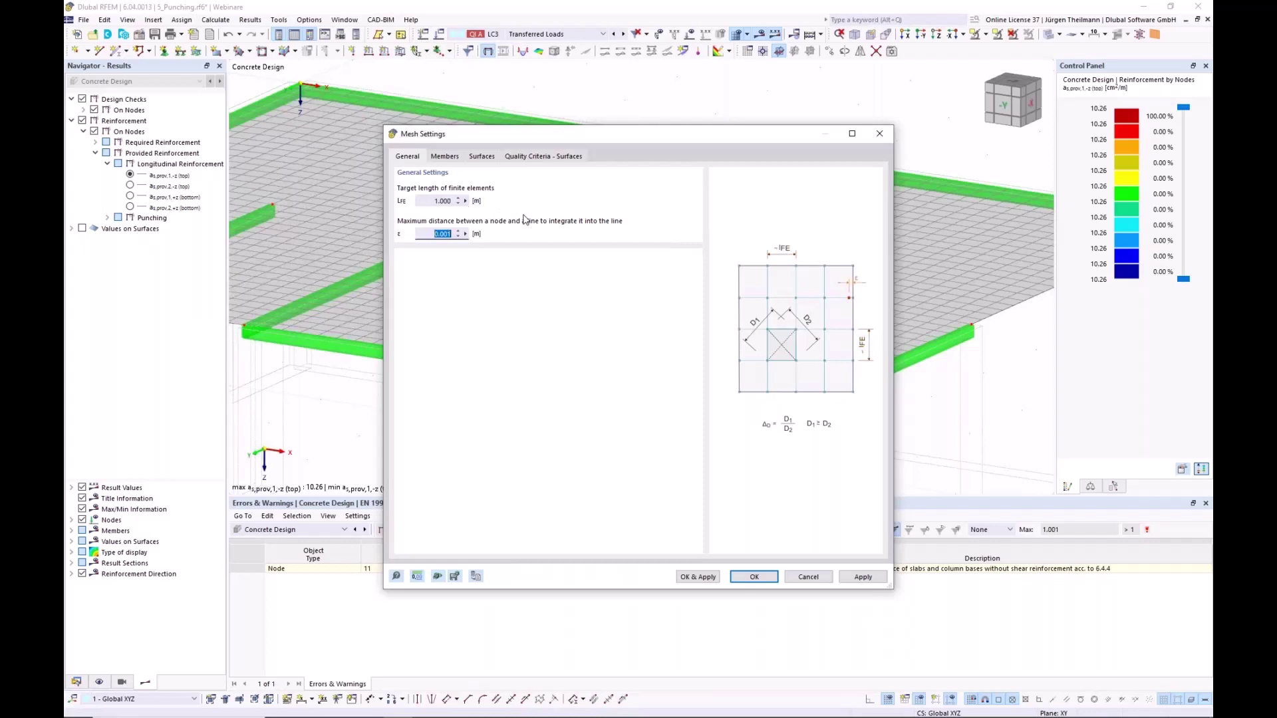
{"action": "left_click", "coordinate": [768, 582]}
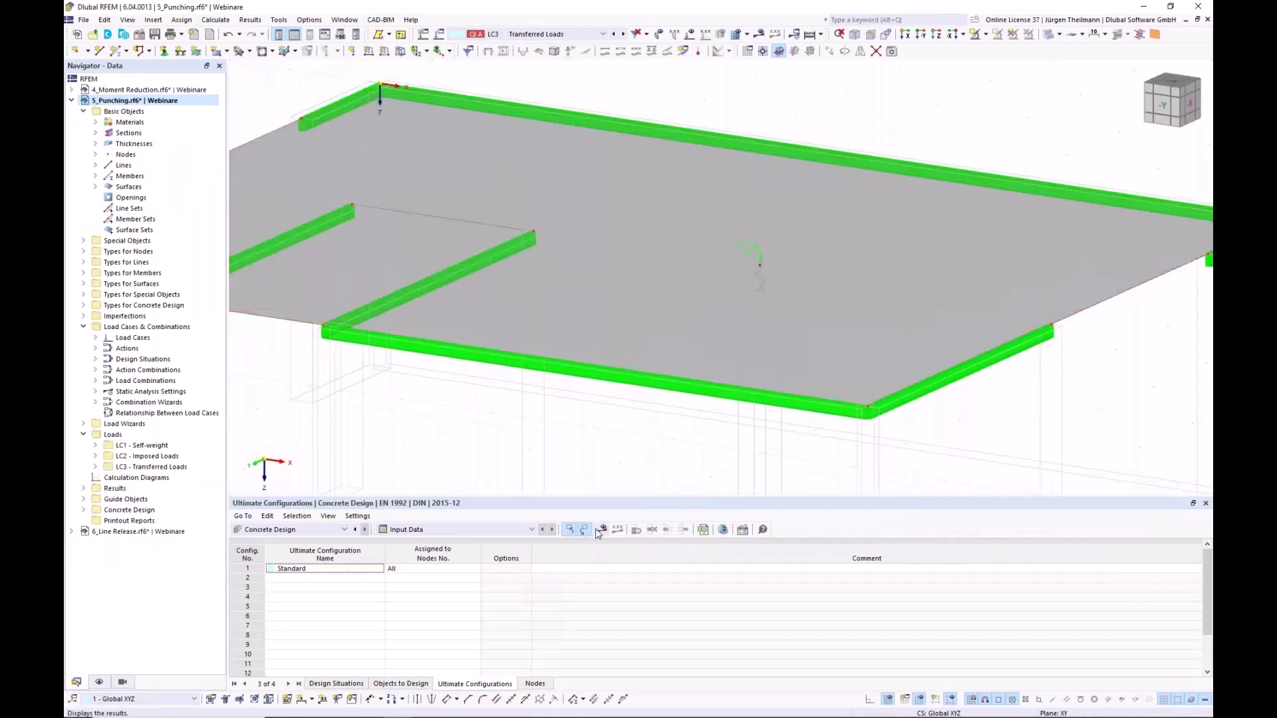
{"action": "left_click", "coordinate": [600, 530]}
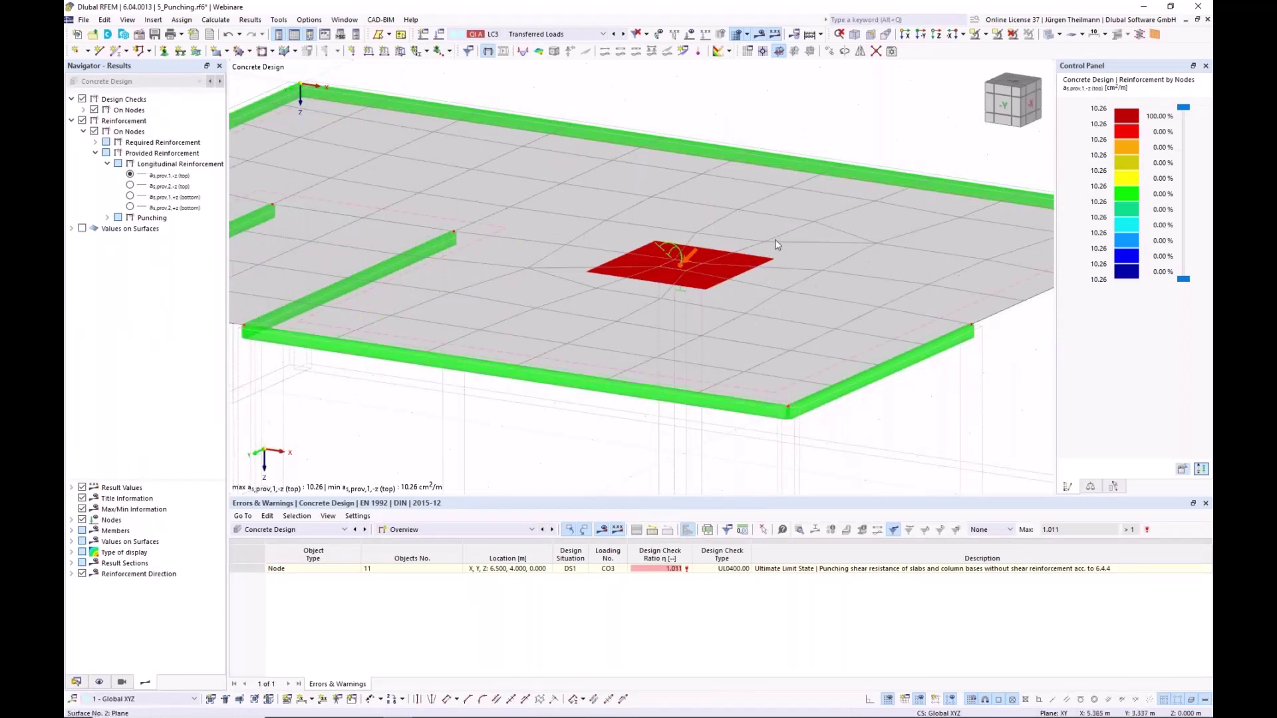
{"action": "mouse_move", "coordinate": [766, 343]}
Switch to the 6_Line Release model and hide its deformation results.
{"action": "left_click", "coordinate": [75, 683]}
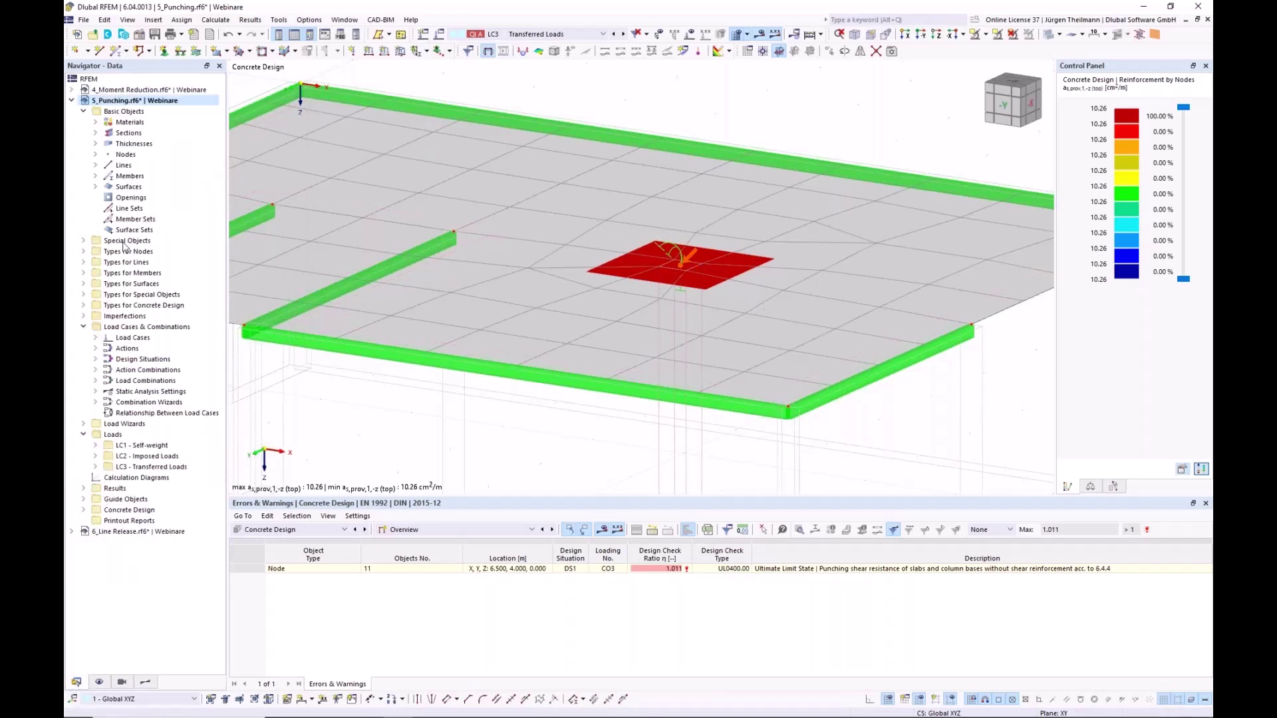
{"action": "left_click", "coordinate": [71, 100]}
{"action": "left_click", "coordinate": [99, 111]}
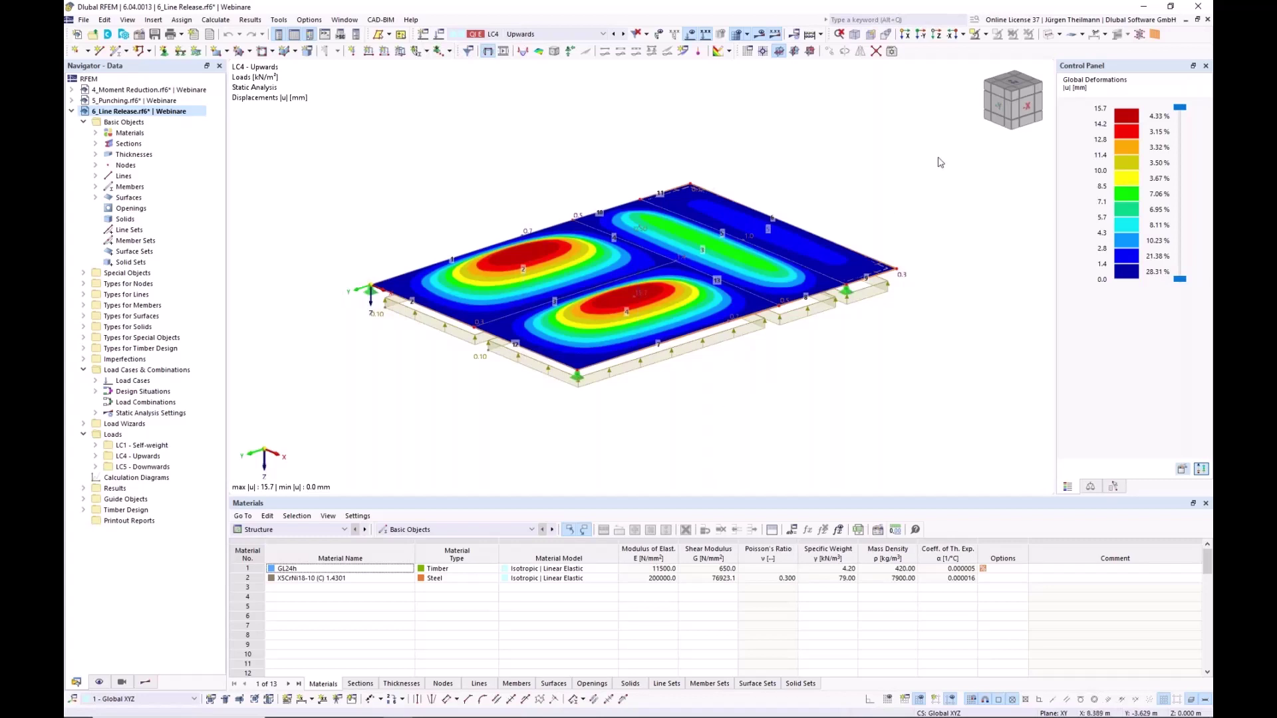
{"action": "left_click", "coordinate": [760, 34]}
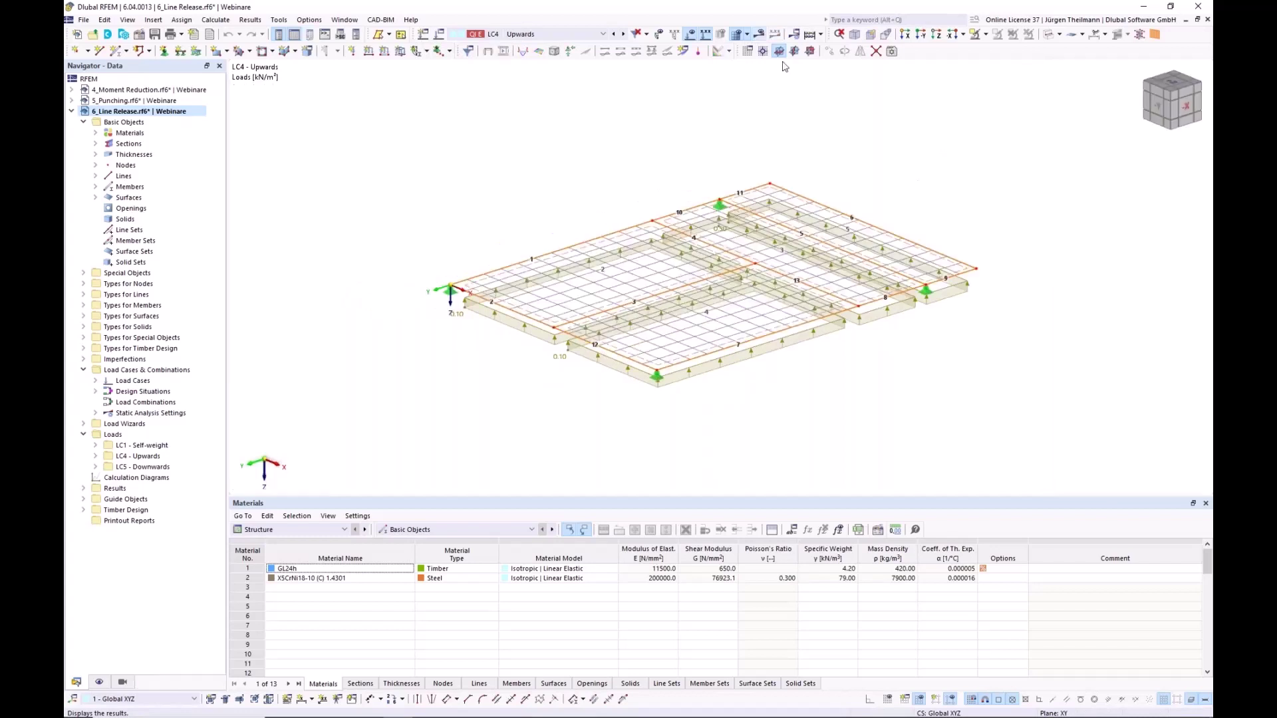
Show the timber frame in solid rendering to examine surfaces 2 and 4, and return to the line display of the members.
{"action": "left_click", "coordinate": [1059, 35]}
{"action": "left_click", "coordinate": [1084, 76]}
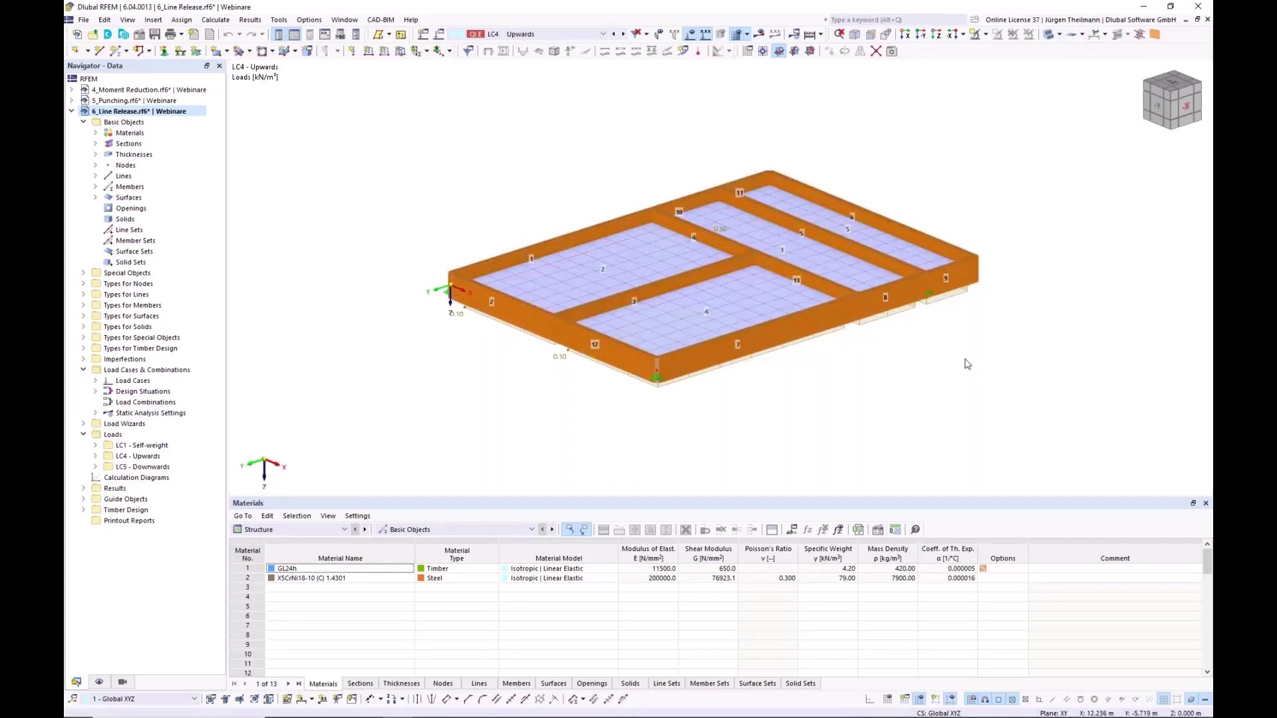
{"action": "middle_click_drag", "start_coordinate": [648, 338], "coordinate": [588, 338]}
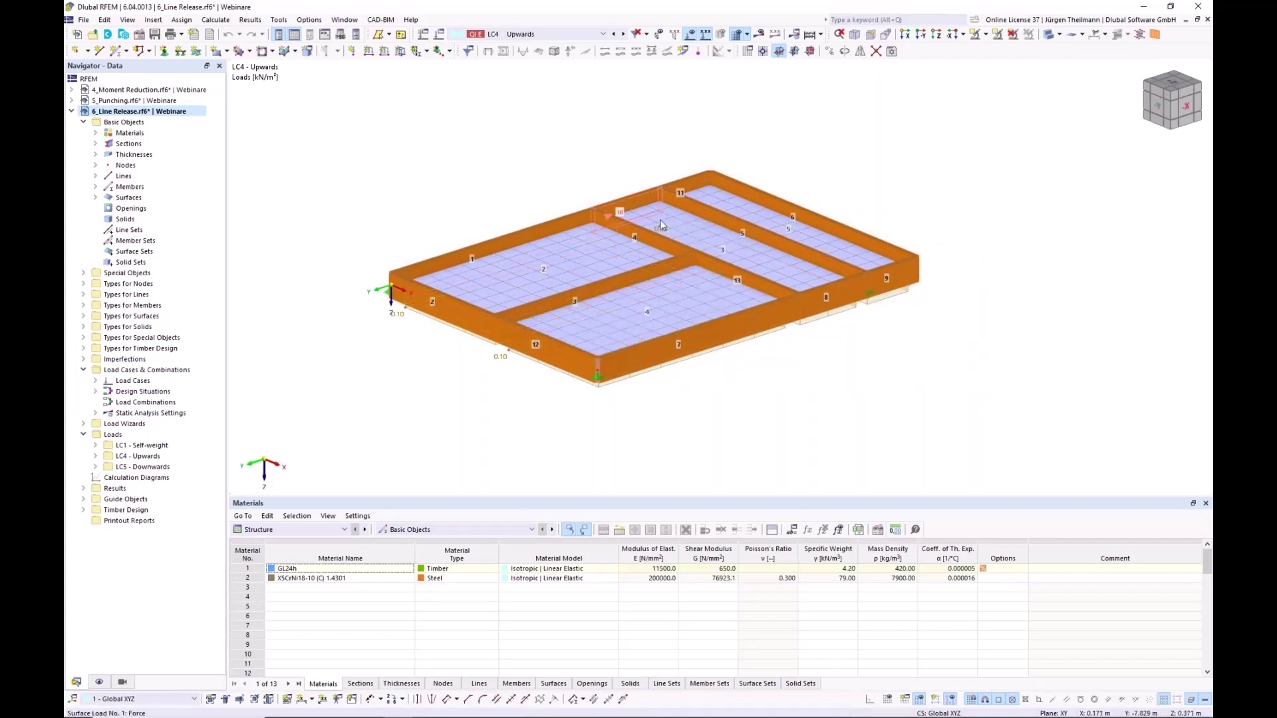
{"action": "left_click", "coordinate": [576, 260]}
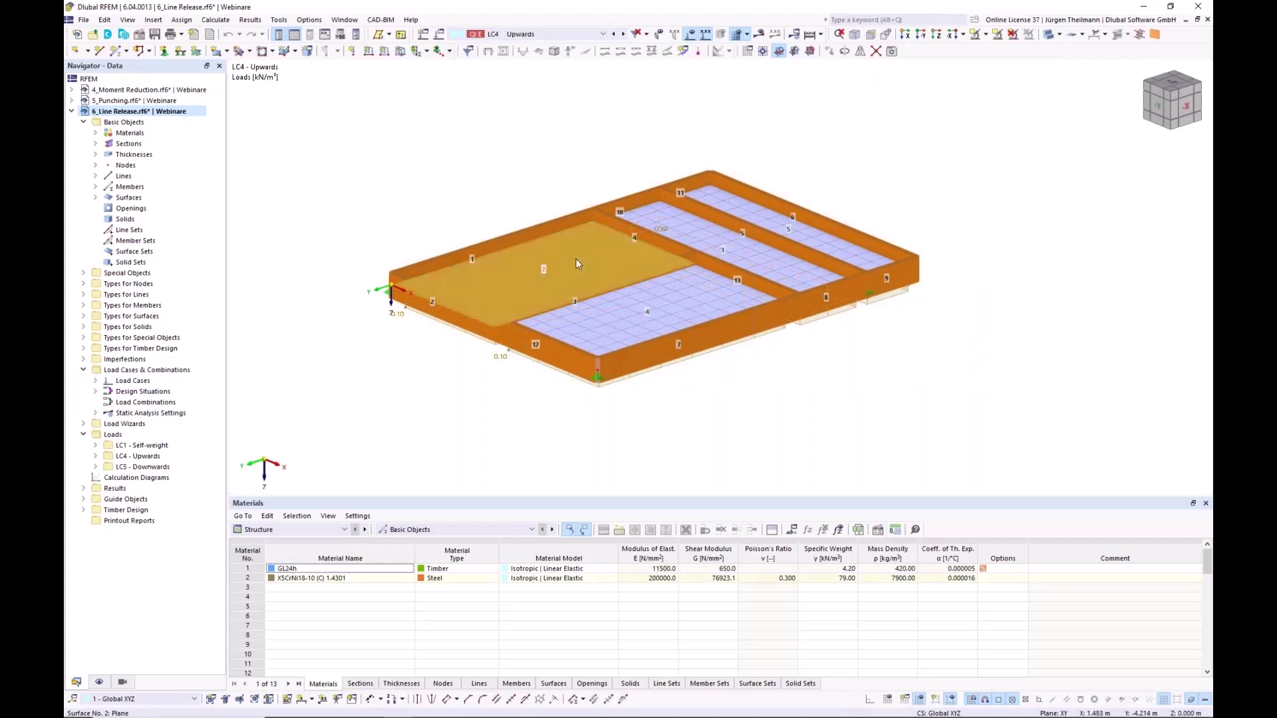
{"action": "left_click", "coordinate": [668, 304]}
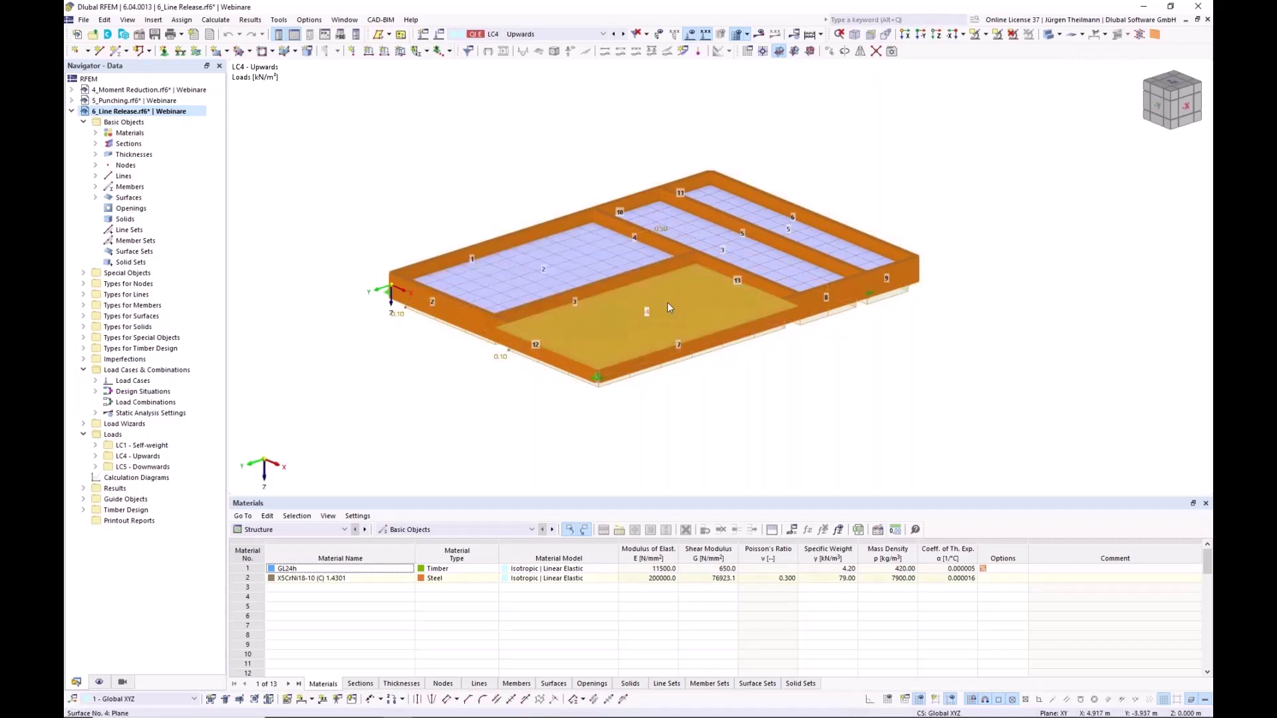
{"action": "left_click", "coordinate": [763, 427]}
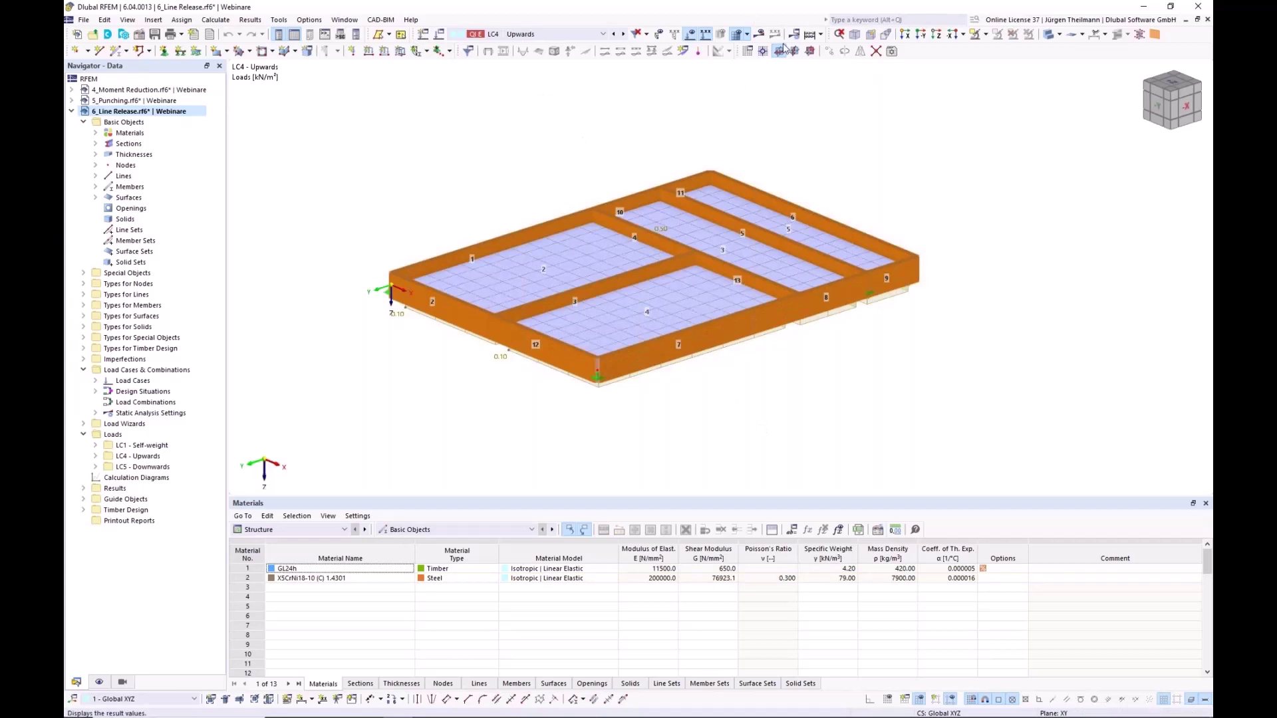
{"action": "left_click", "coordinate": [1051, 35]}
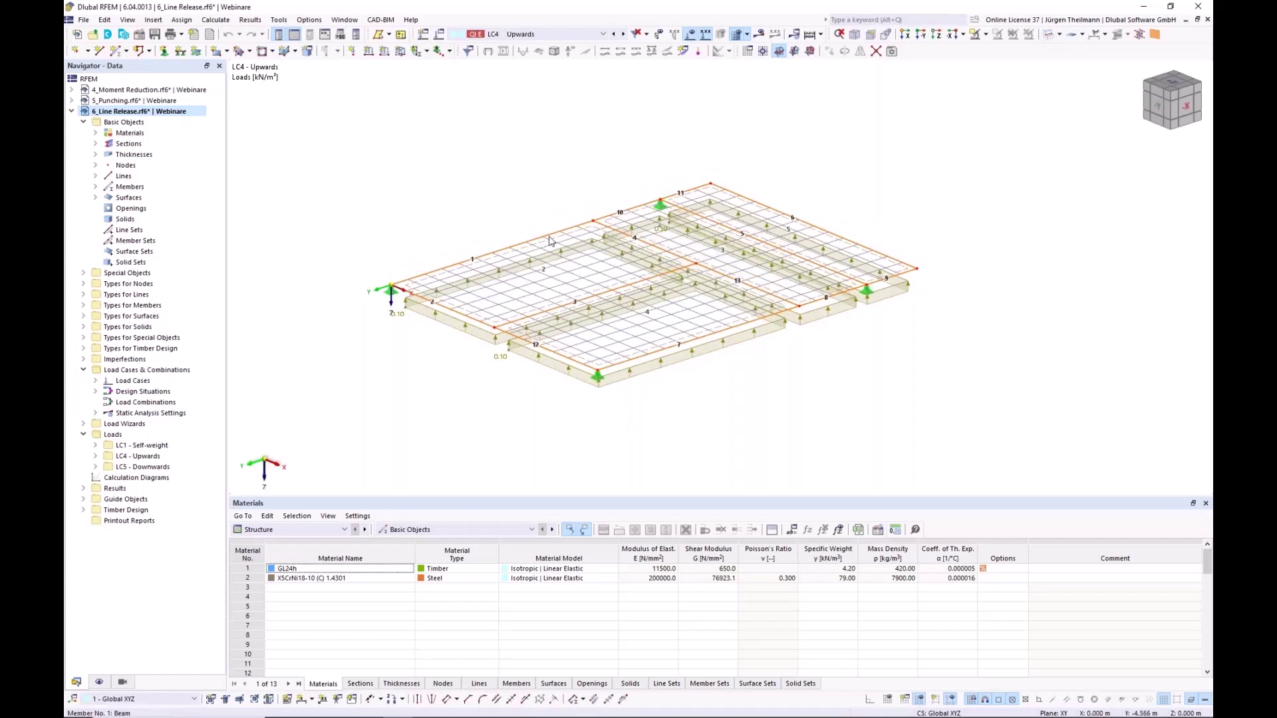
Compare the surface loads of load cases LC4 Upwards and LC5 Downwards.
{"action": "left_click", "coordinate": [623, 35]}
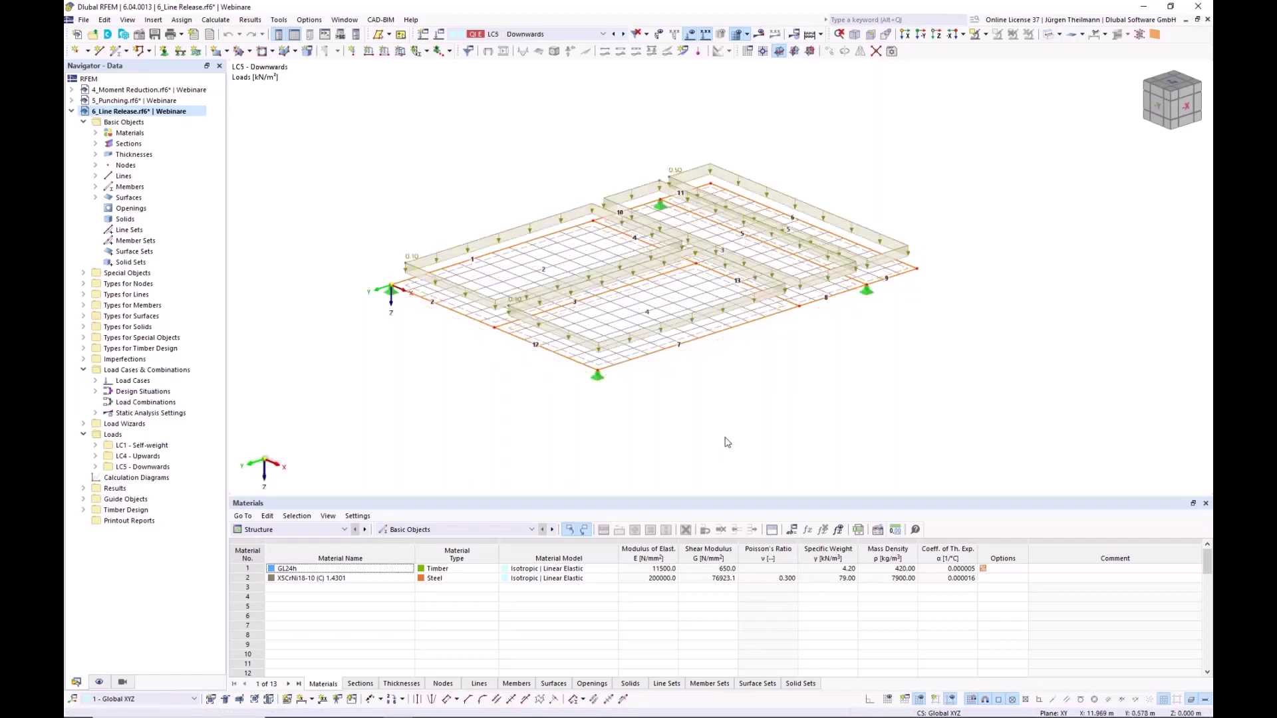
{"action": "left_click", "coordinate": [613, 34]}
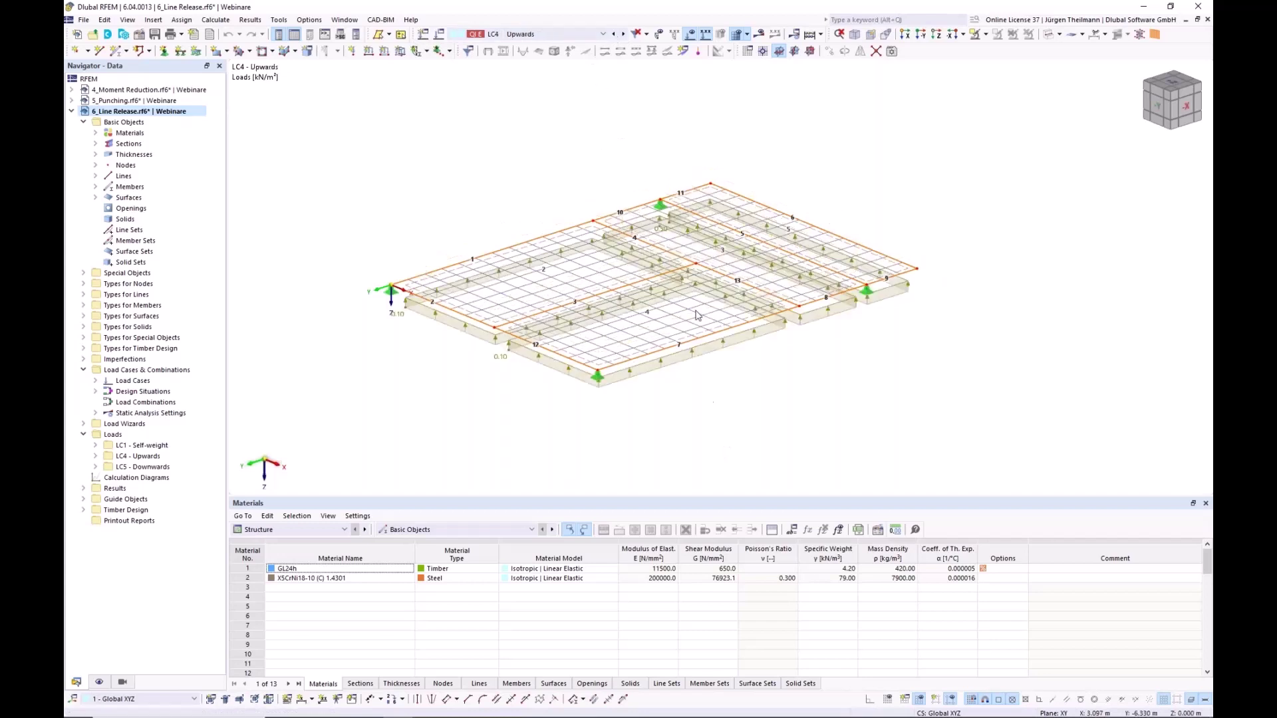
{"action": "left_click", "coordinate": [623, 34]}
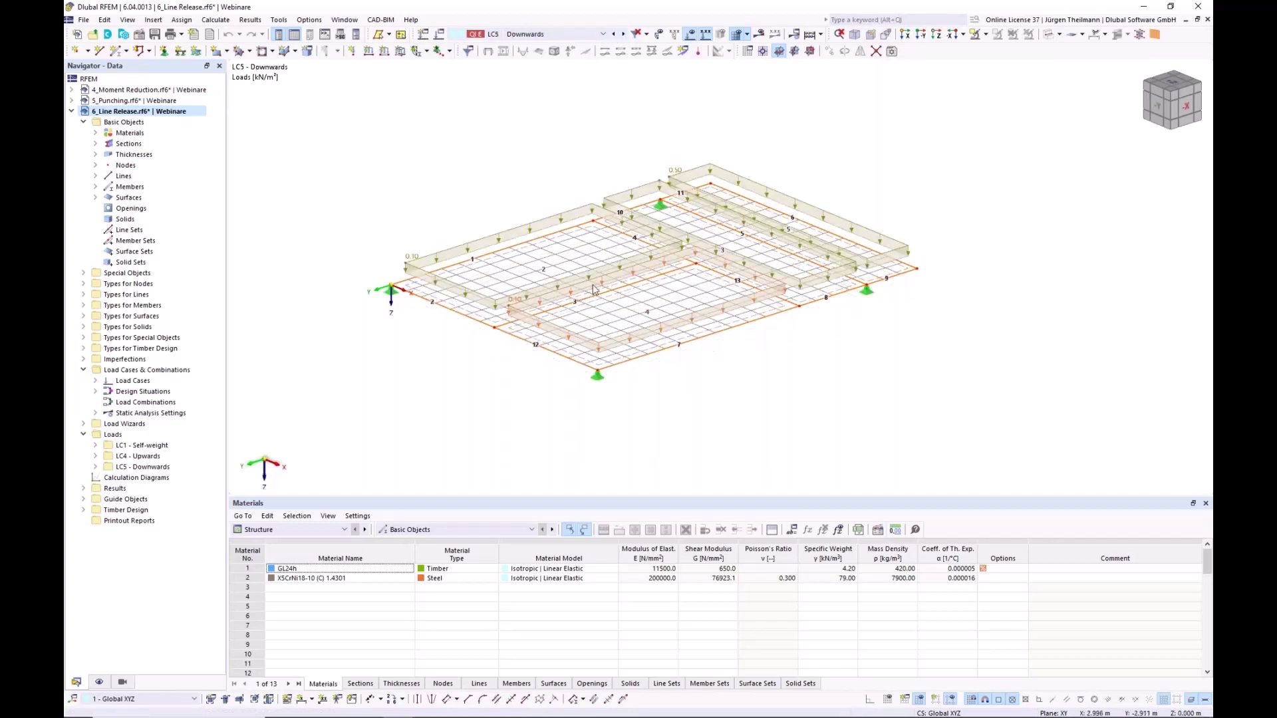
Display the global deformations for LC5 Downwards and compare them with those of LC4 Upwards.
{"action": "left_click", "coordinate": [760, 36]}
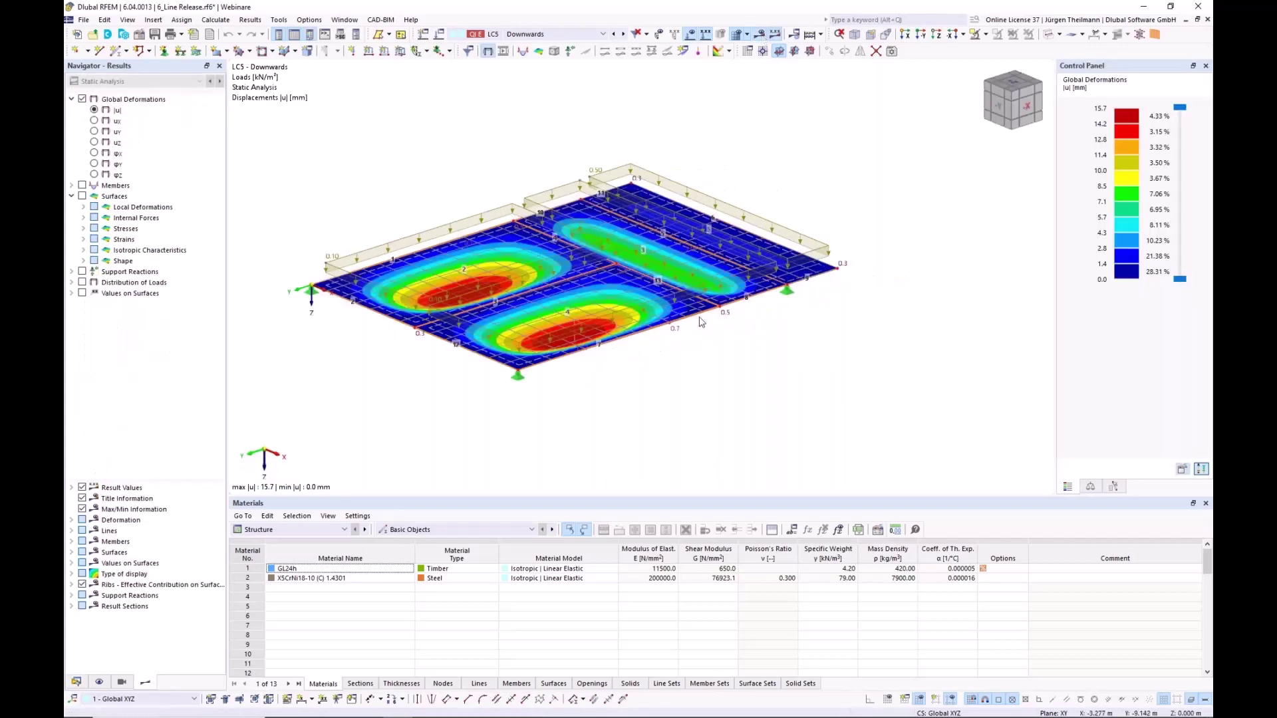
{"action": "middle_click_drag", "start_coordinate": [541, 191], "coordinate": [583, 228]}
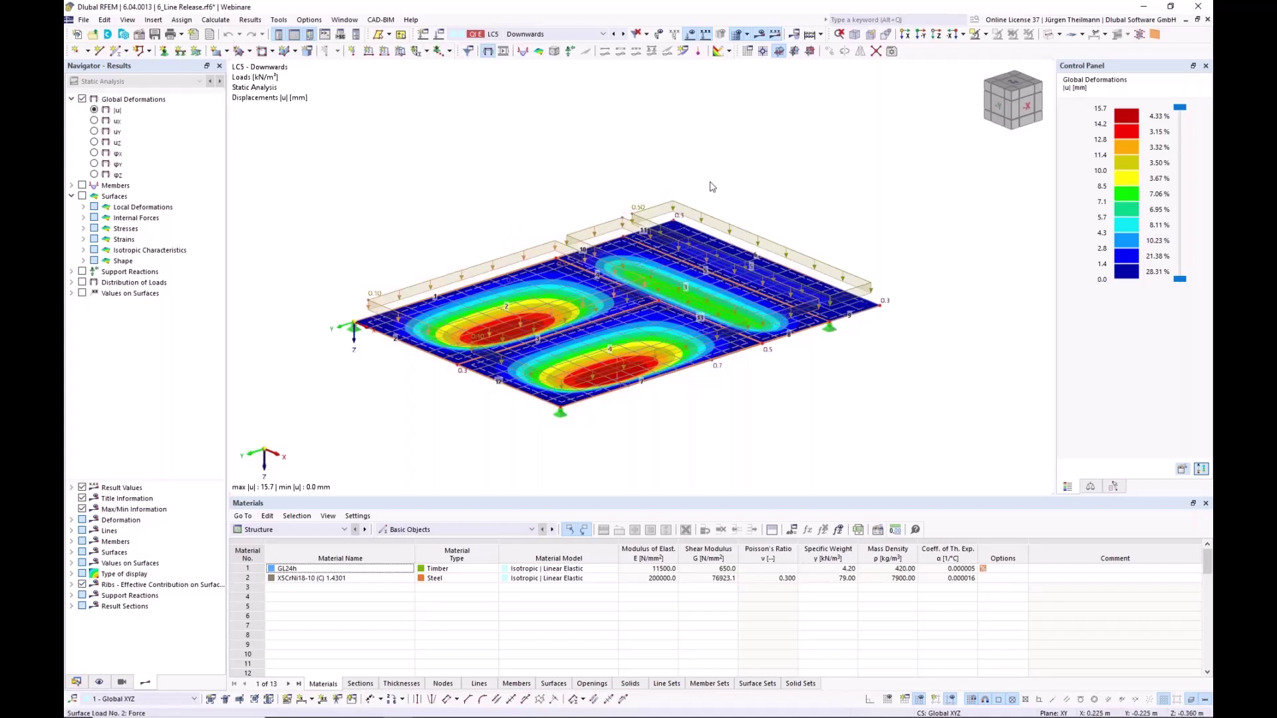
{"action": "left_click", "coordinate": [615, 34]}
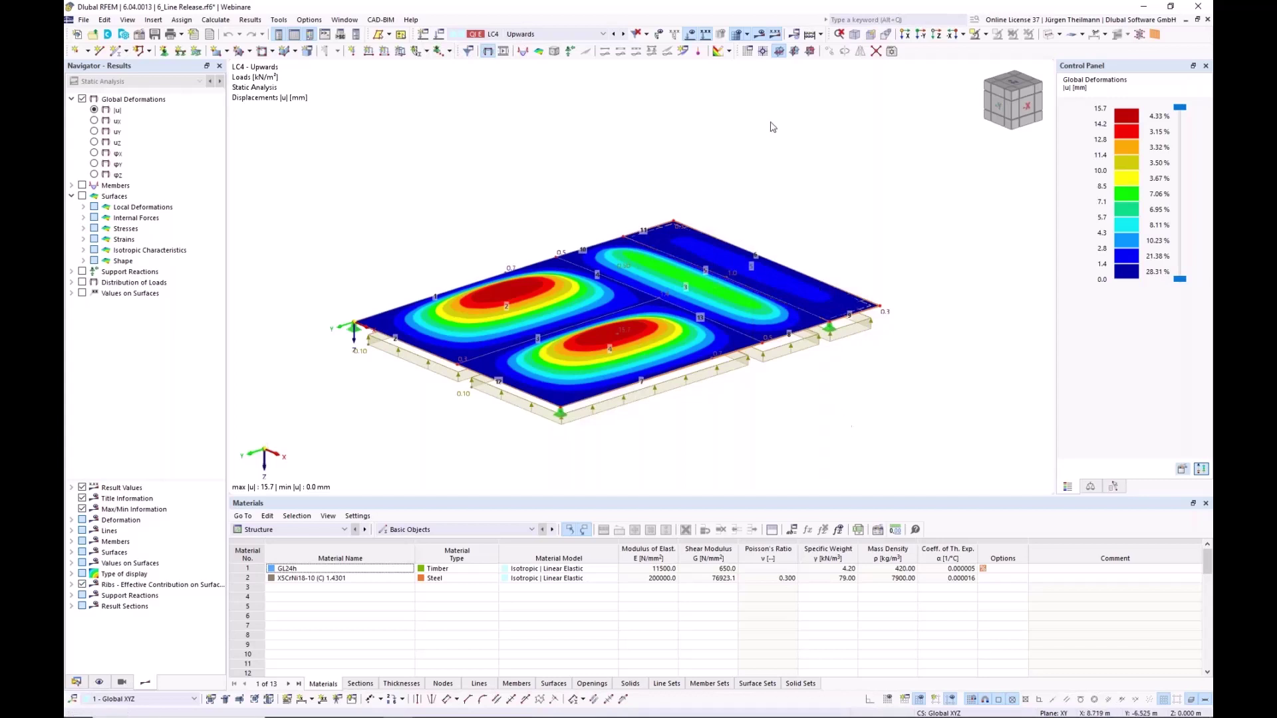
Hide the deformation results and the finite element mesh on the surfaces.
{"action": "left_click", "coordinate": [758, 35]}
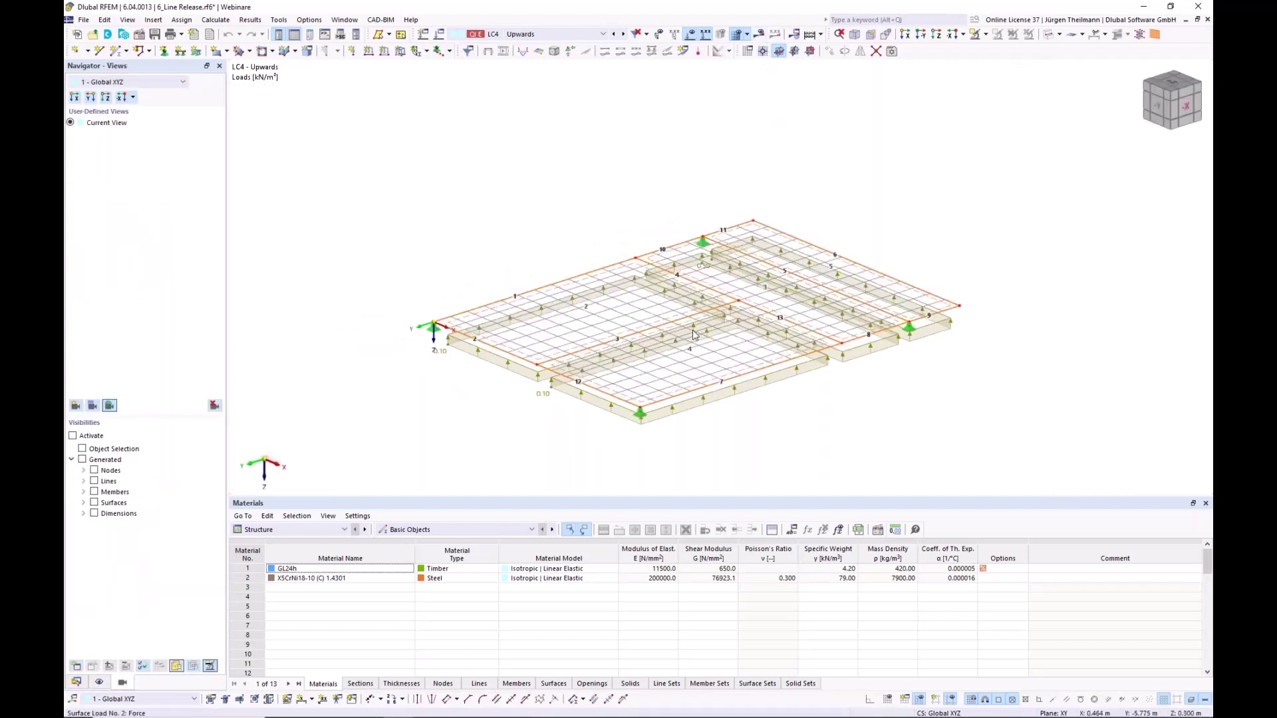
{"action": "left_click", "coordinate": [735, 34]}
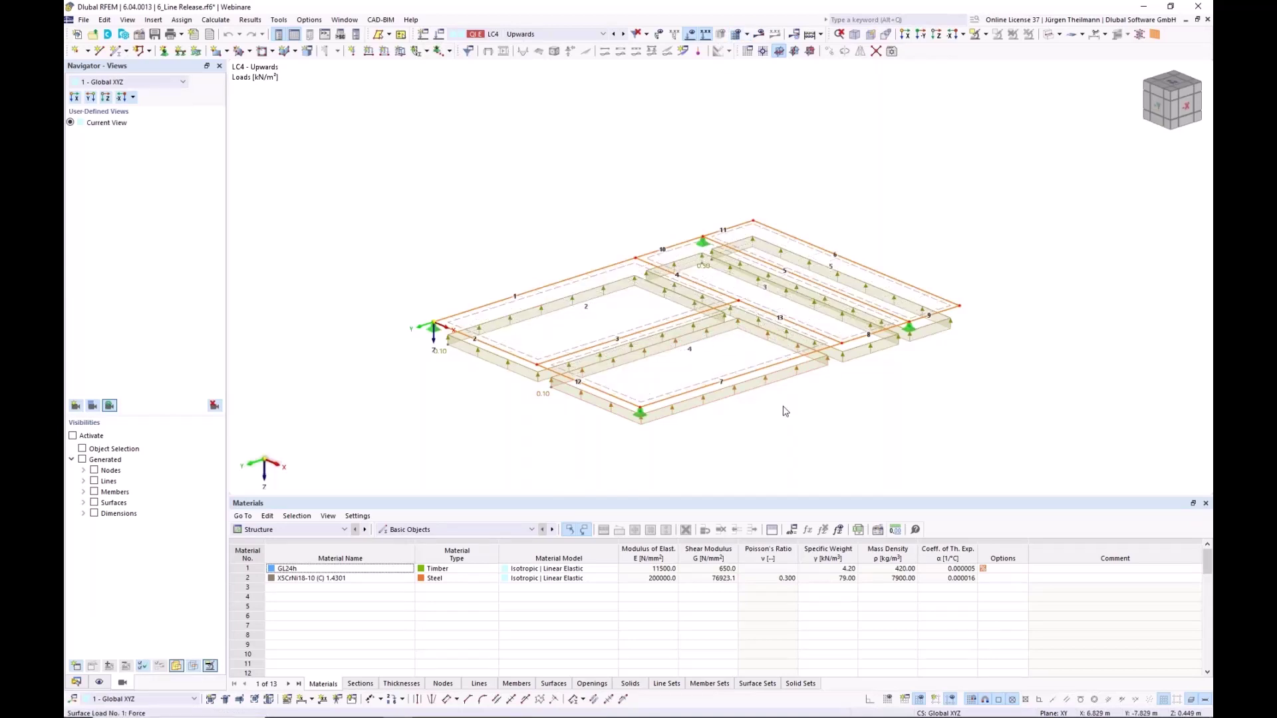
{"action": "middle_click_drag", "start_coordinate": [783, 411], "coordinate": [762, 407]}
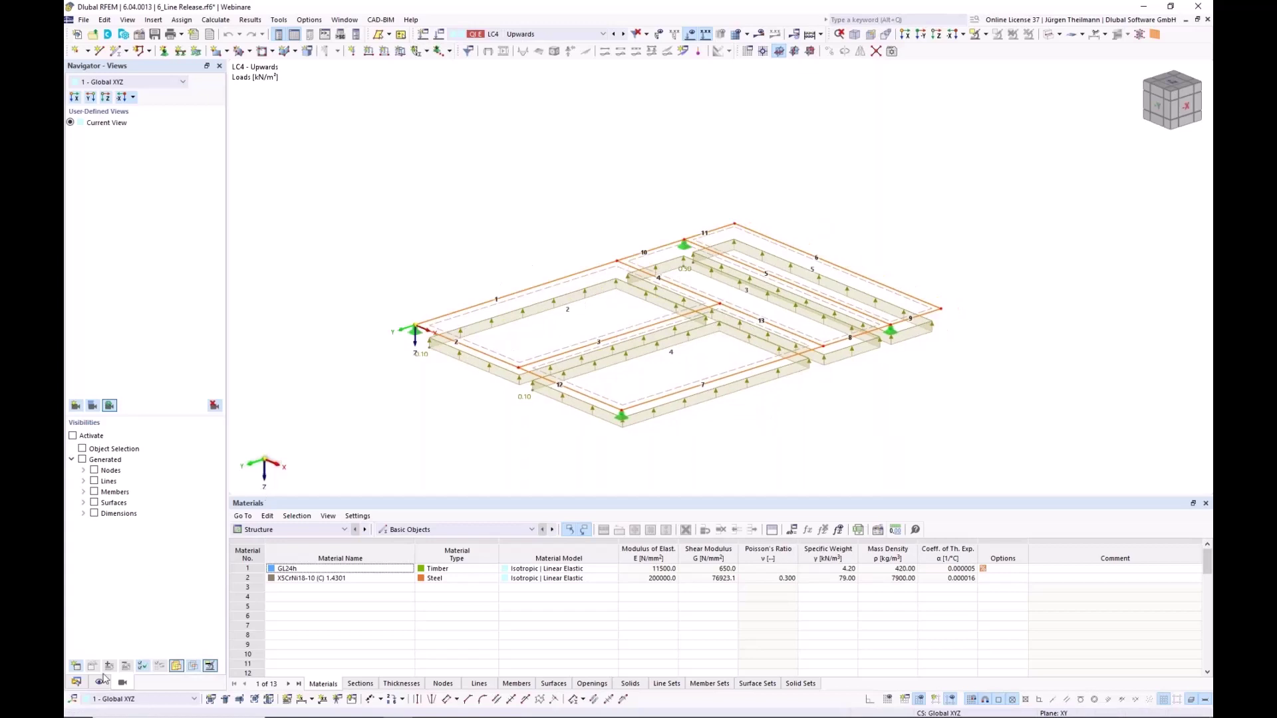
Start a new line release among the special objects and assign it to line 3 between surfaces 2 and 4.
{"action": "left_click", "coordinate": [76, 683]}
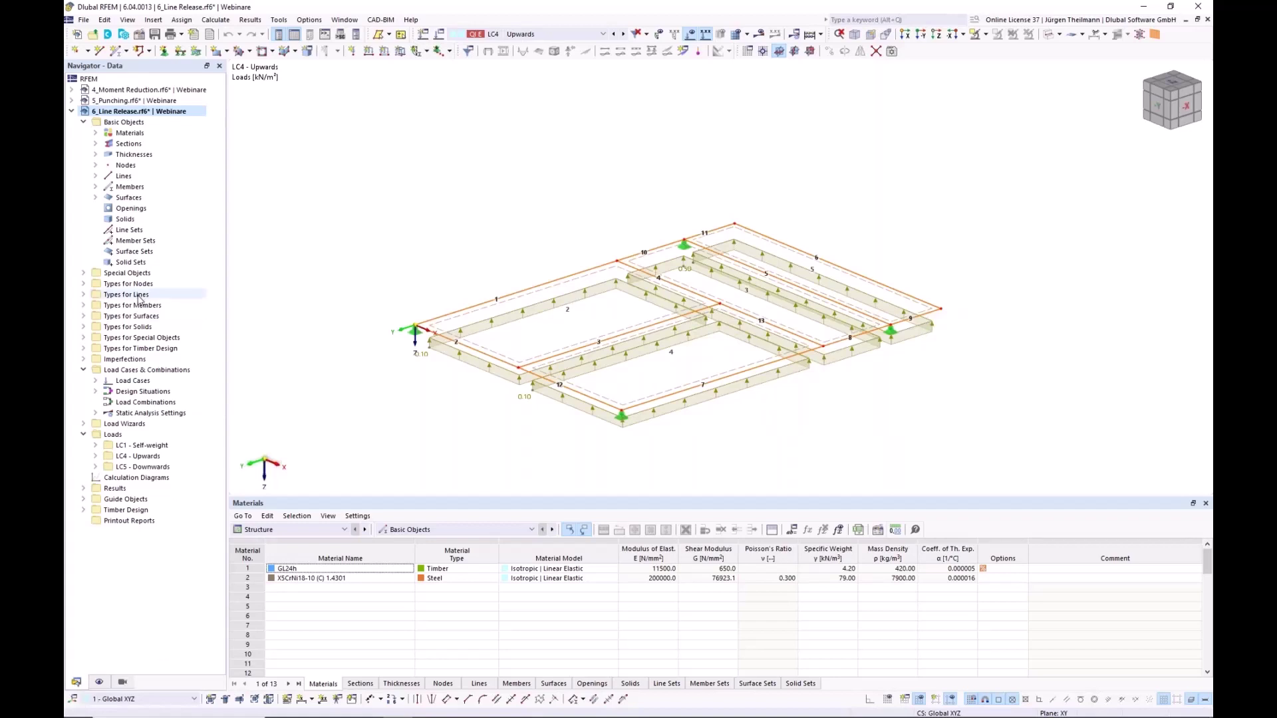
{"action": "left_click", "coordinate": [84, 273]}
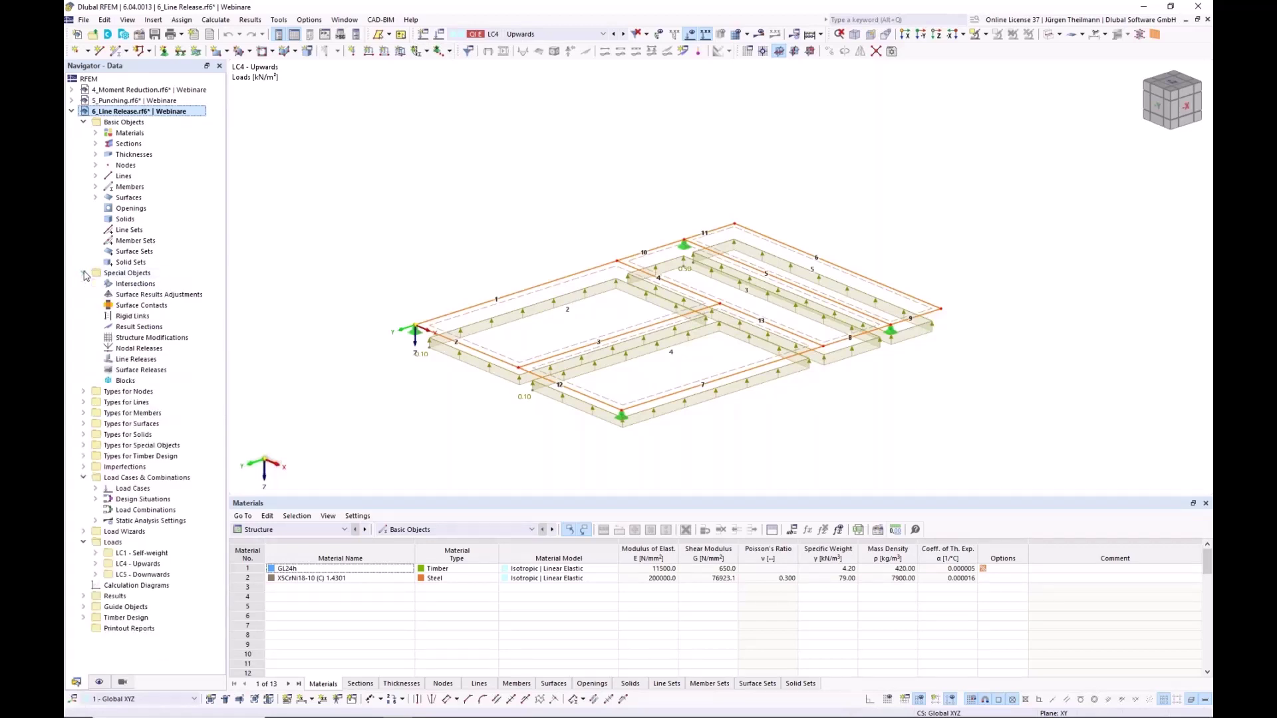
{"action": "right_click", "coordinate": [139, 362]}
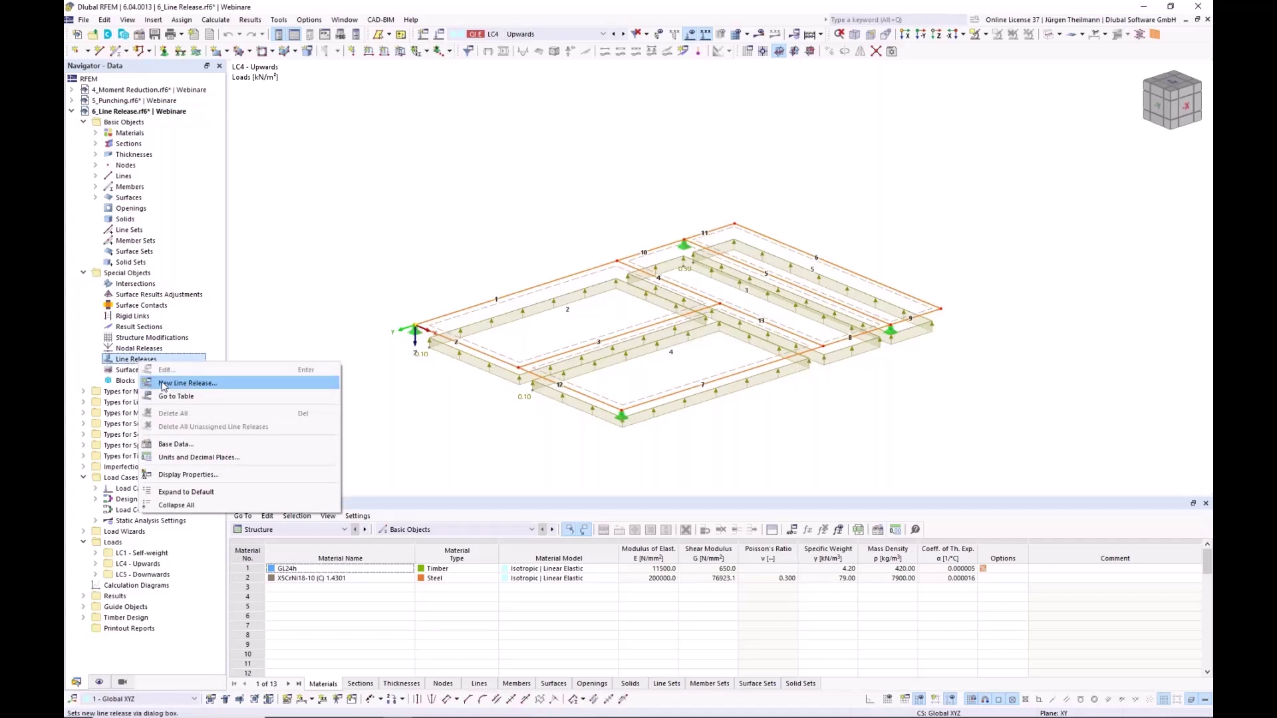
{"action": "left_click", "coordinate": [214, 385]}
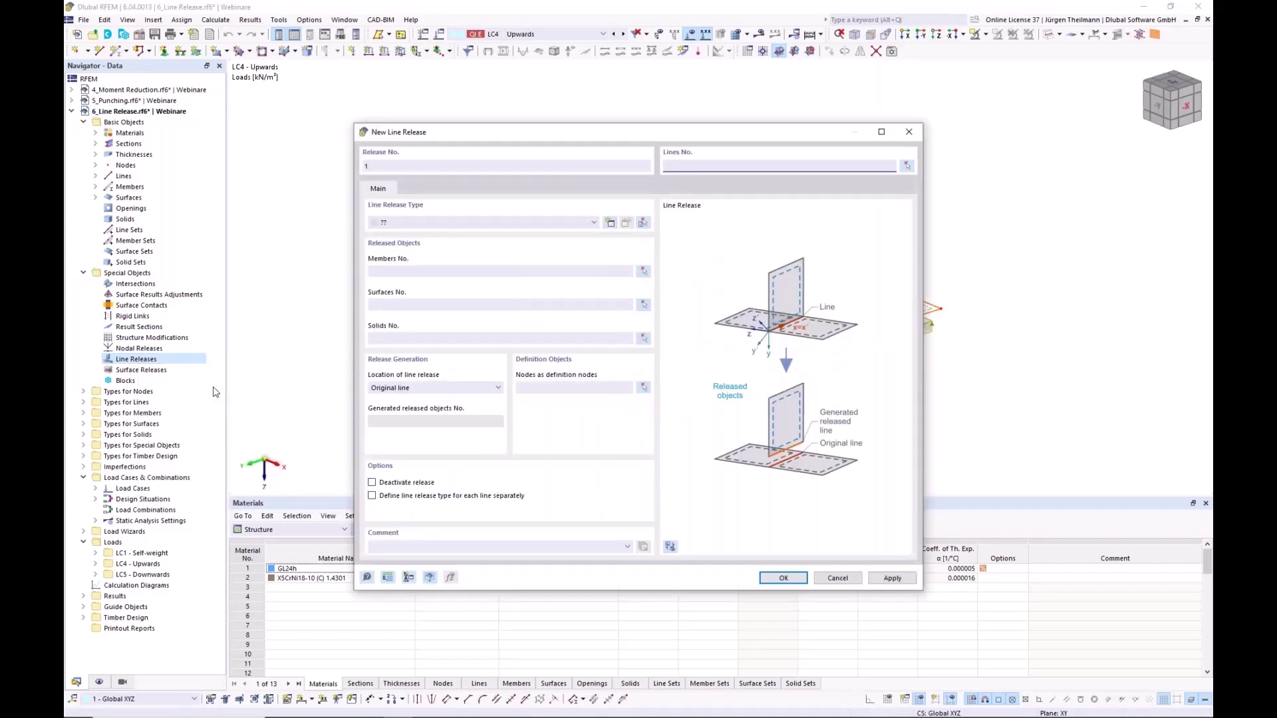
{"action": "left_click", "coordinate": [906, 166]}
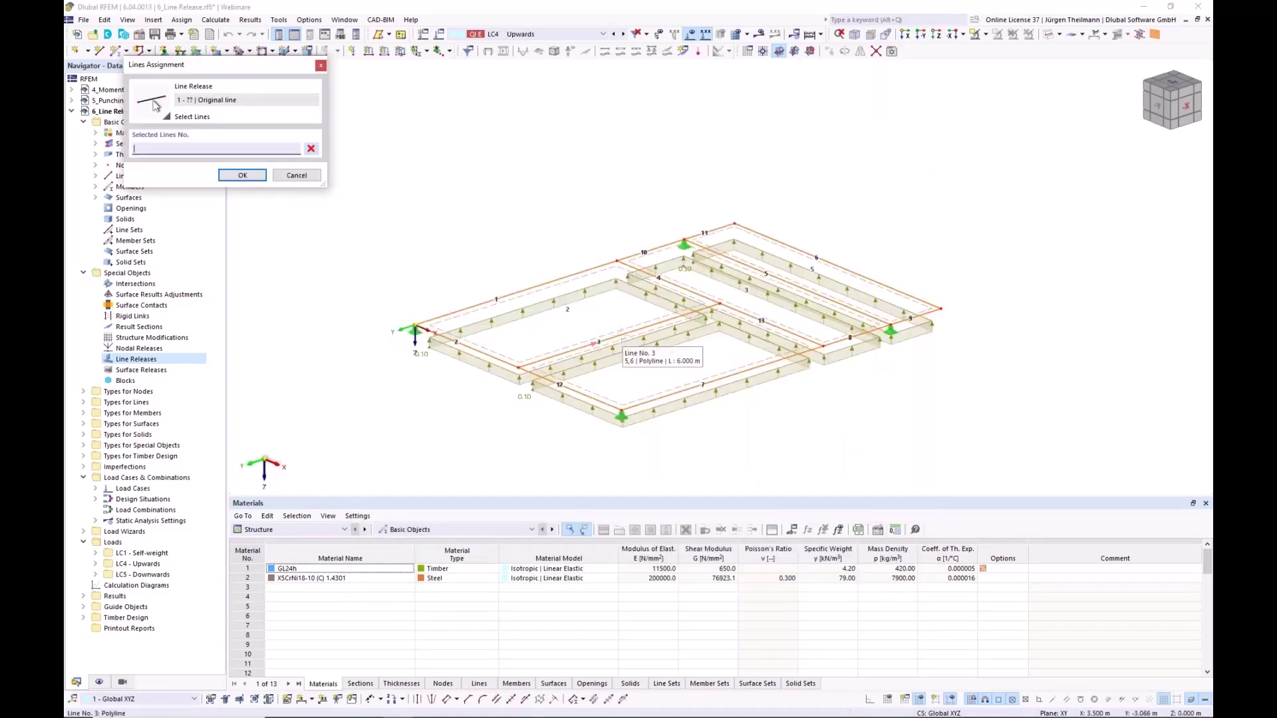
{"action": "left_click", "coordinate": [620, 331]}
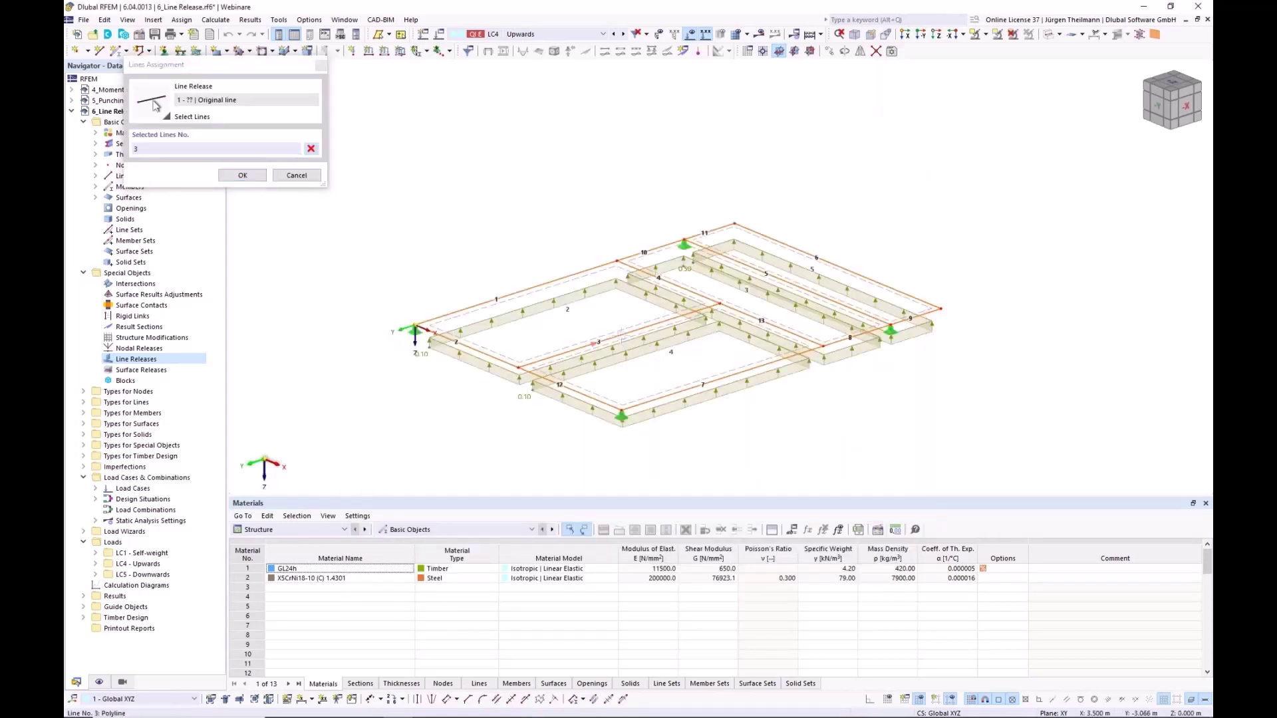
{"action": "left_click", "coordinate": [245, 176]}
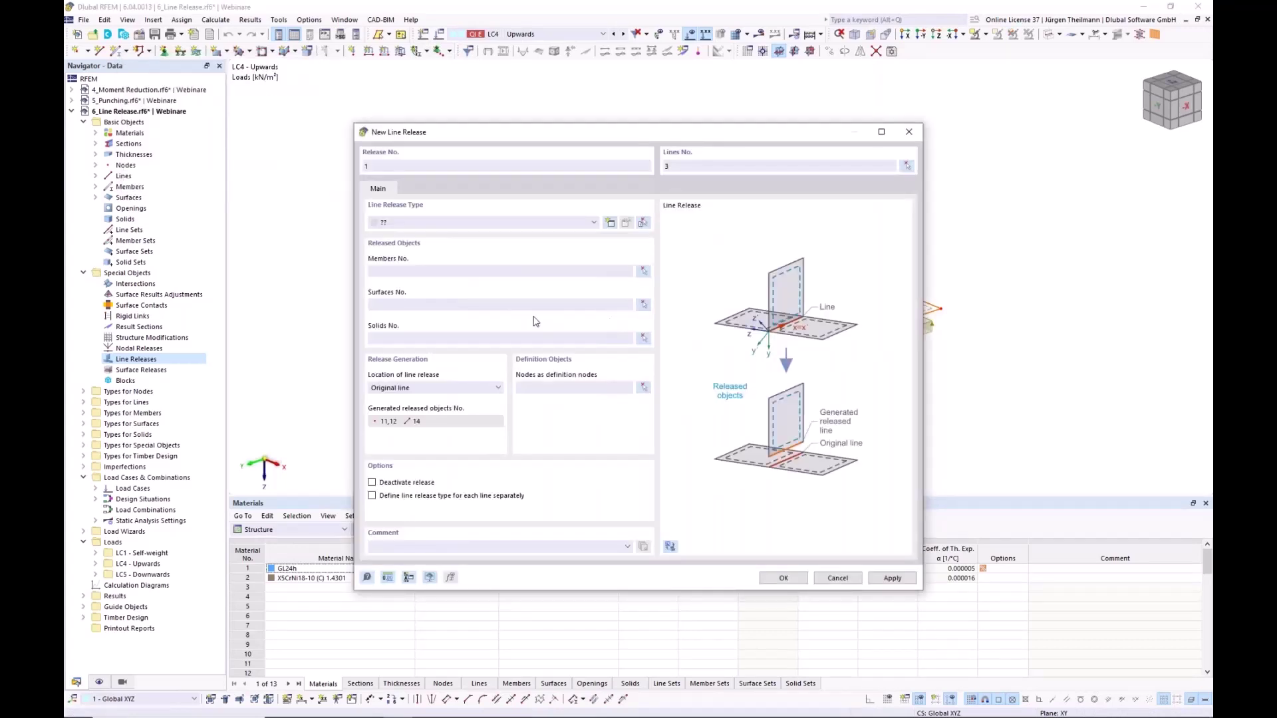
Assign surfaces 2 and 4 as the released objects of the line release.
{"action": "left_click", "coordinate": [643, 304]}
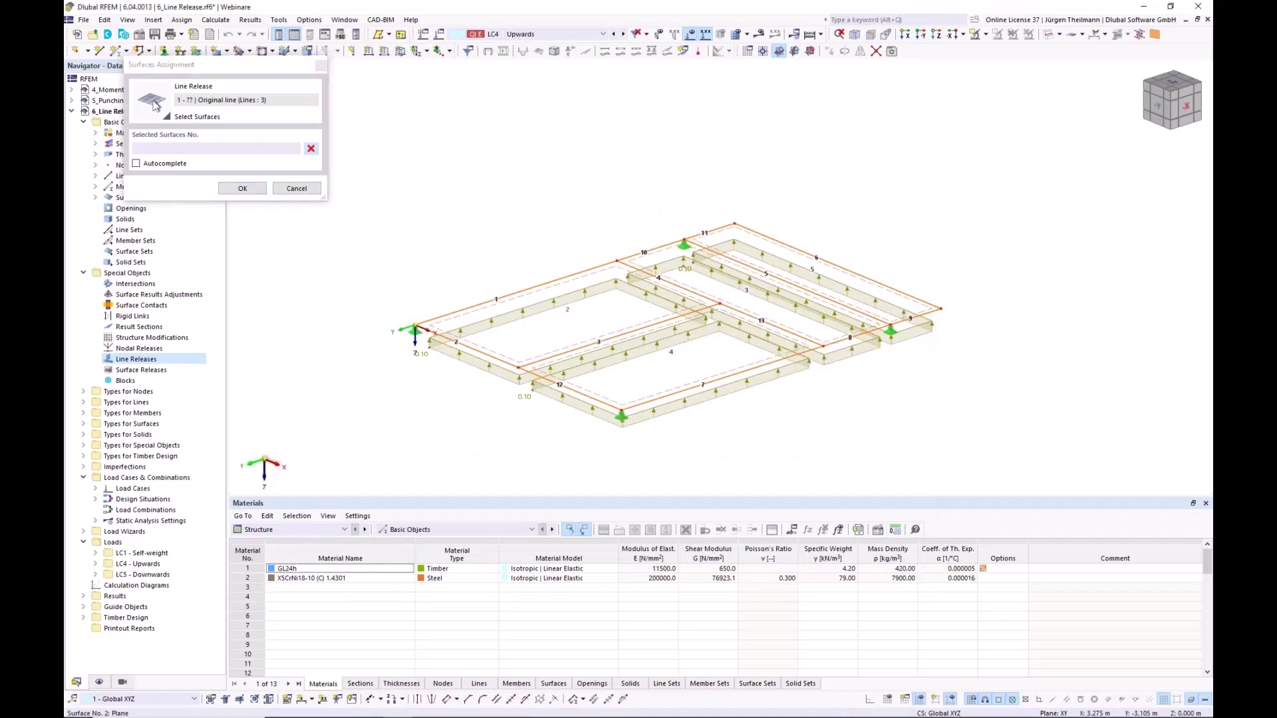
{"action": "left_click", "coordinate": [625, 338]}
{"action": "left_click", "coordinate": [242, 188]}
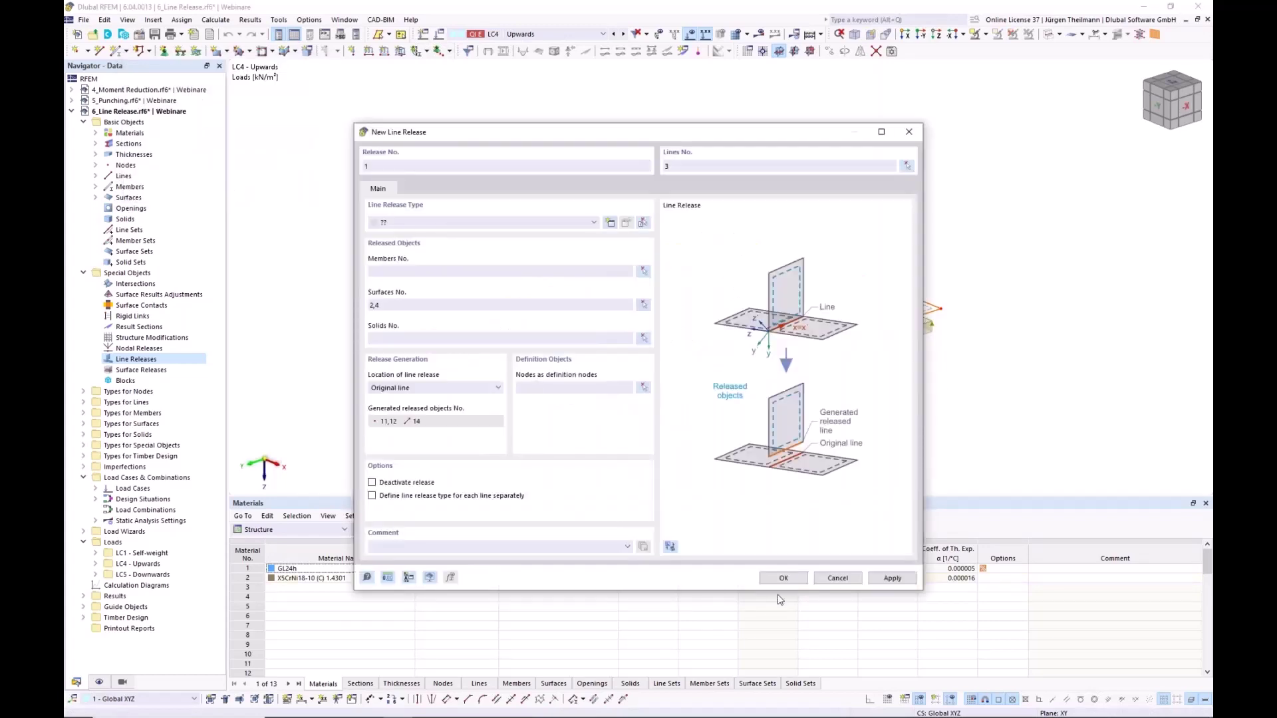
Define a line release type that releases uz with the nonlinearity Fixed if positive vz, keeping the rotational release φx.
{"action": "left_click", "coordinate": [783, 578]}
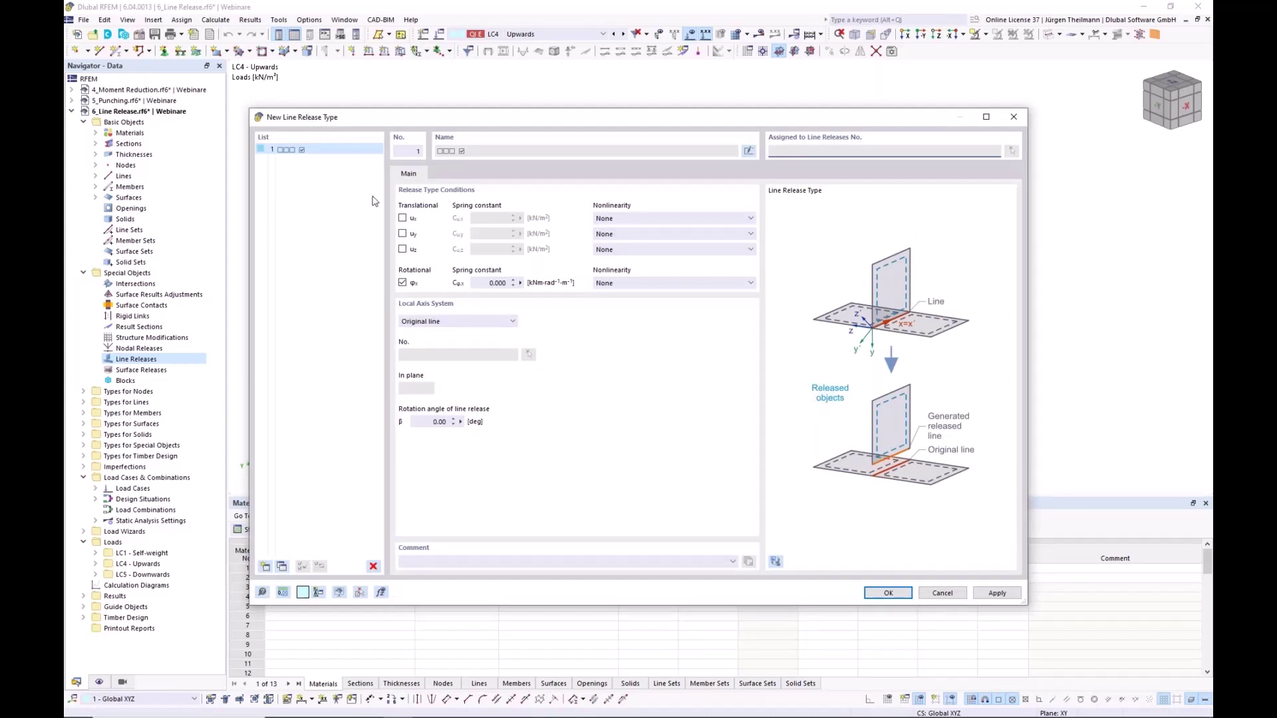
{"action": "left_click", "coordinate": [402, 248]}
{"action": "left_click", "coordinate": [619, 251]}
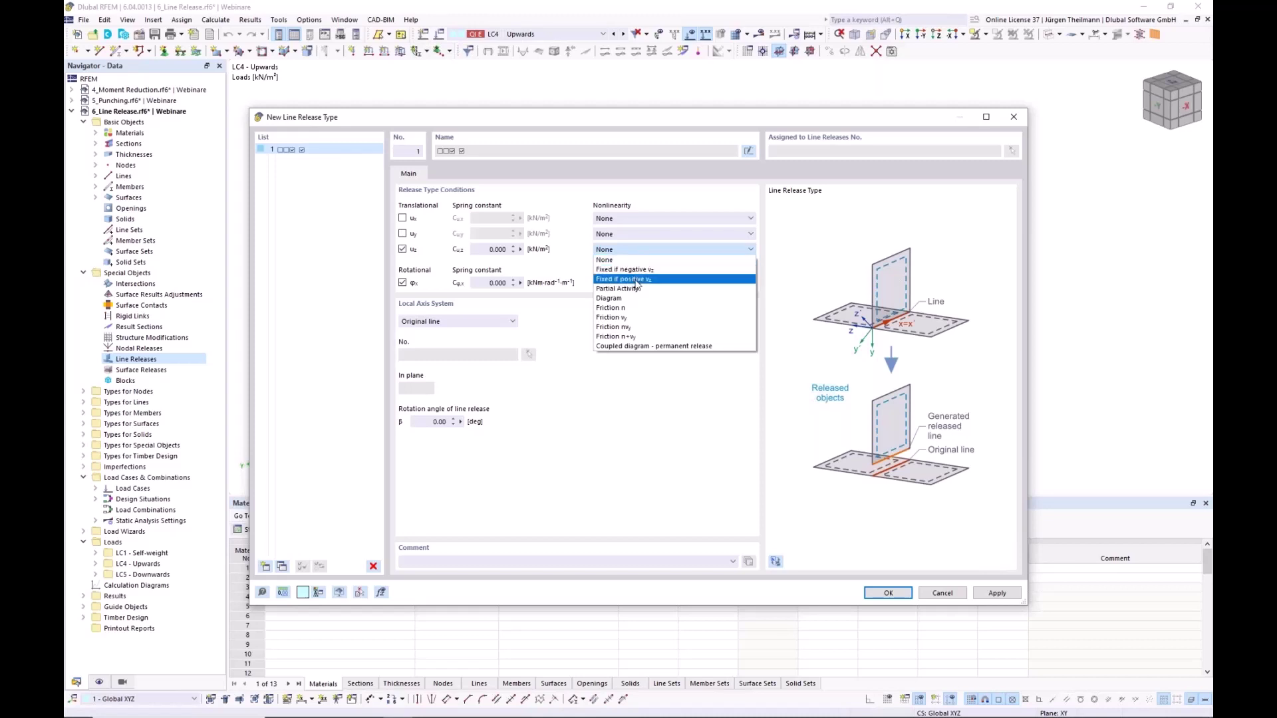
{"action": "left_click", "coordinate": [636, 280]}
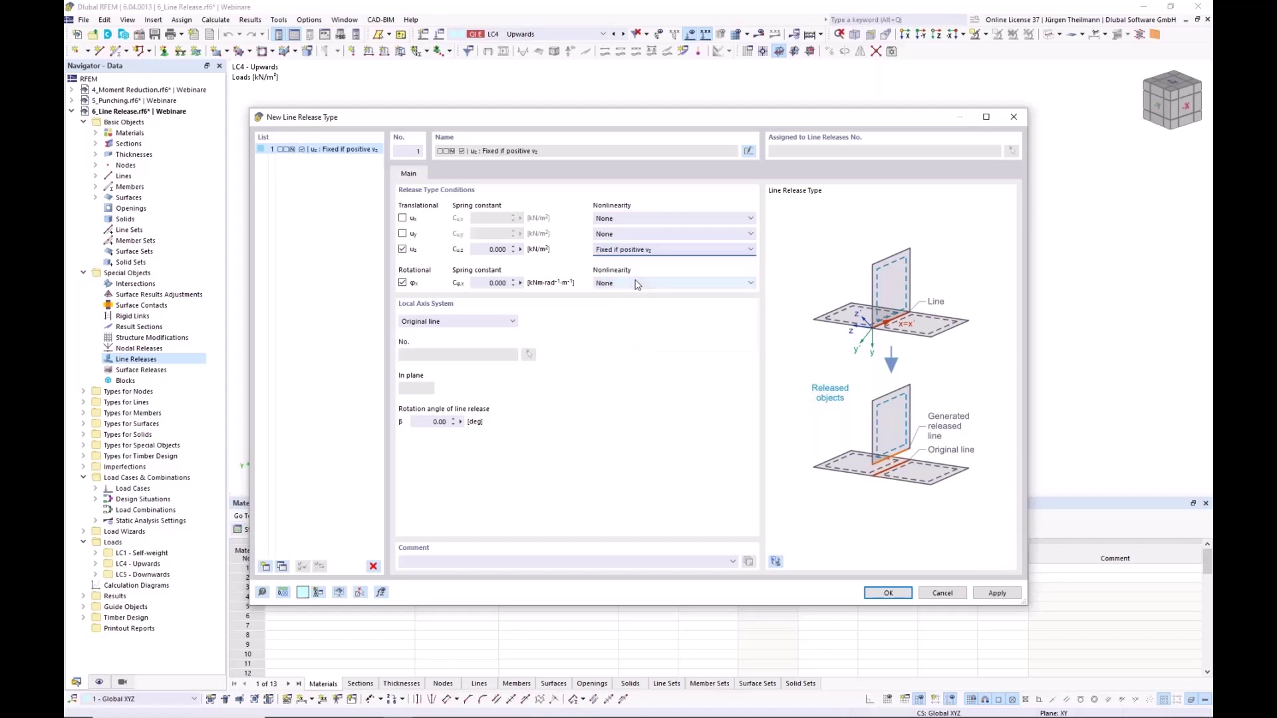
{"action": "left_click", "coordinate": [876, 596]}
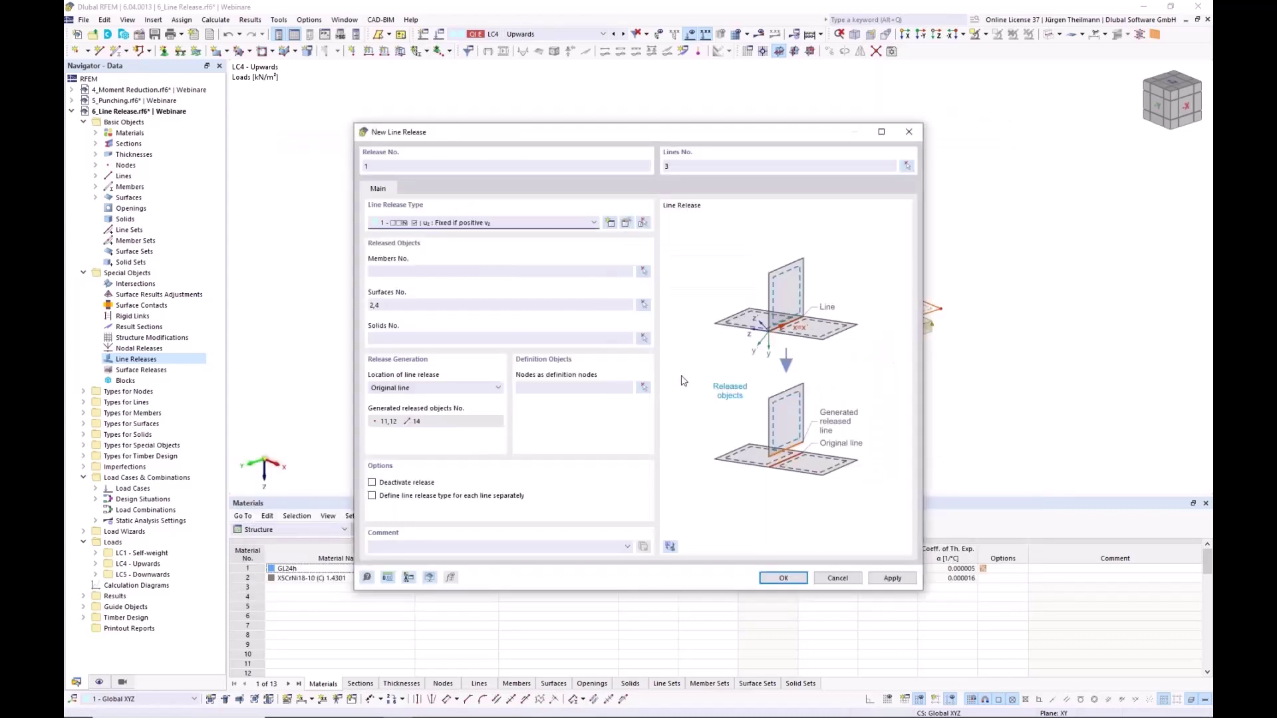
Finish the line release on line 3, adding definition nodes 5 and 6 and accepting deletion of the results and mesh.
{"action": "left_click", "coordinate": [787, 580]}
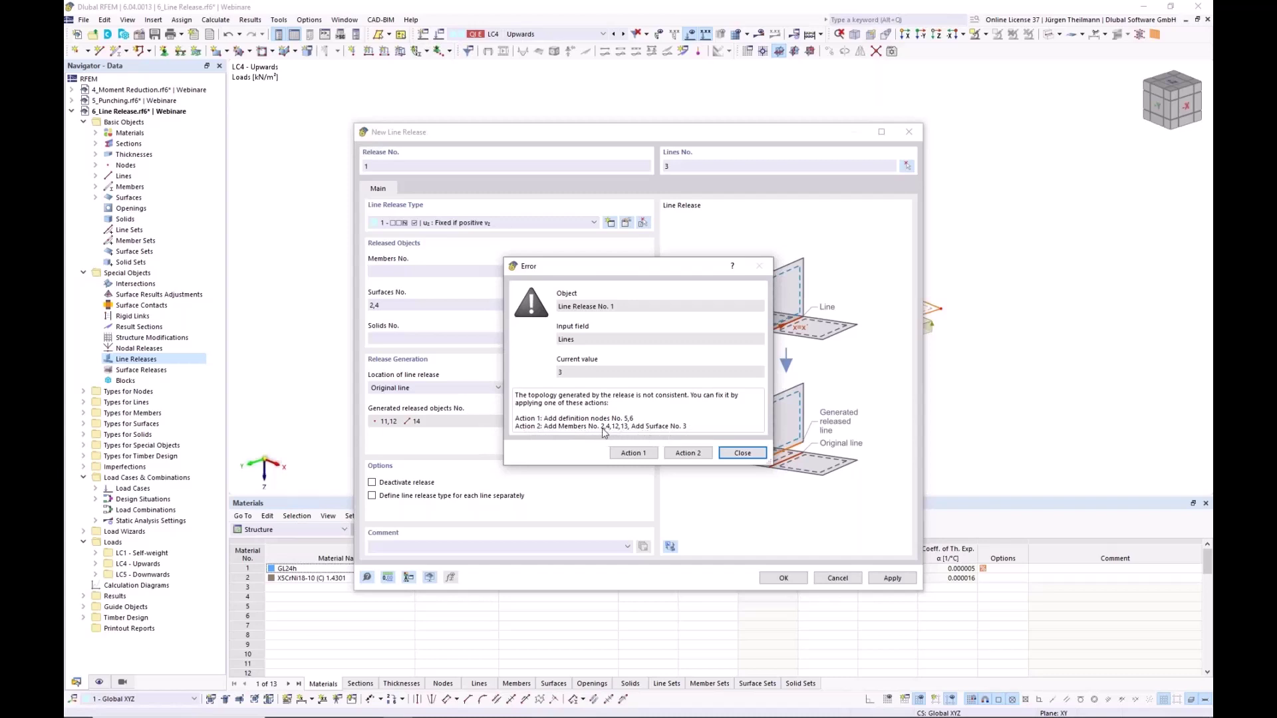
{"action": "left_click", "coordinate": [625, 455]}
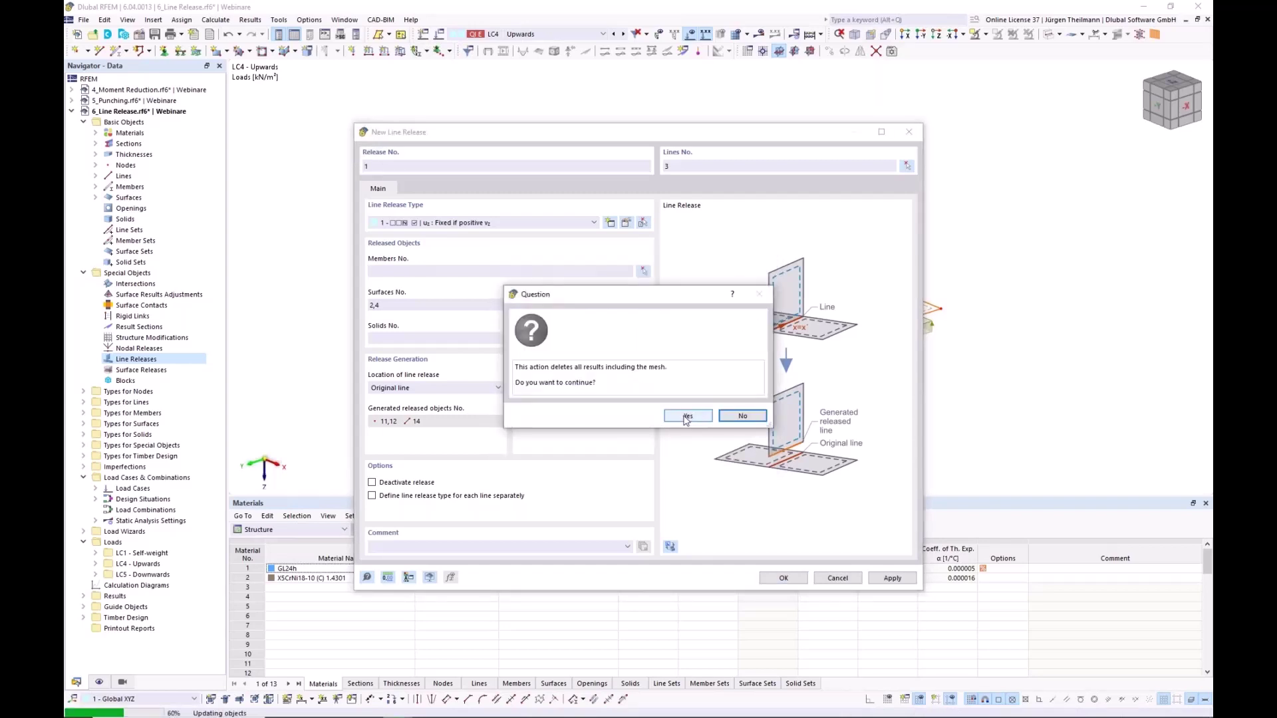
{"action": "left_click", "coordinate": [685, 419]}
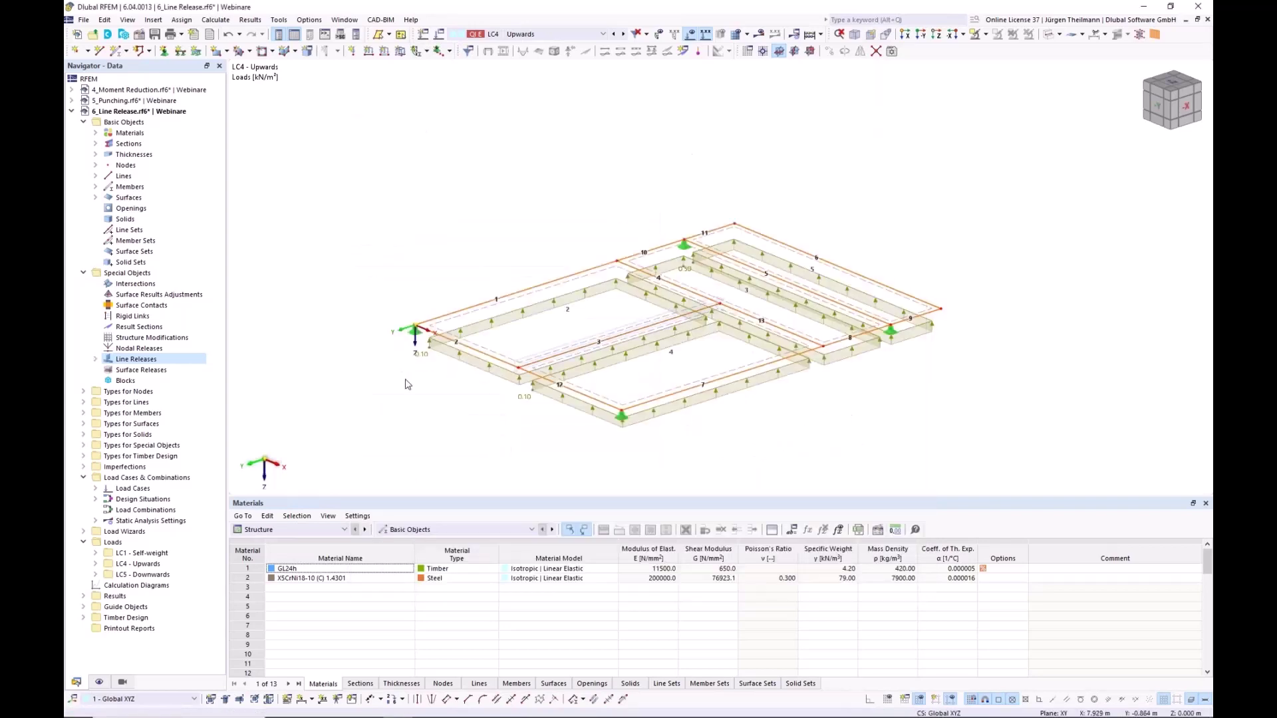
Create a line release on line 4 with surfaces 2 and 3 as released objects, adding definition nodes 2 and 6.
{"action": "right_click", "coordinate": [150, 359]}
{"action": "left_click", "coordinate": [195, 380]}
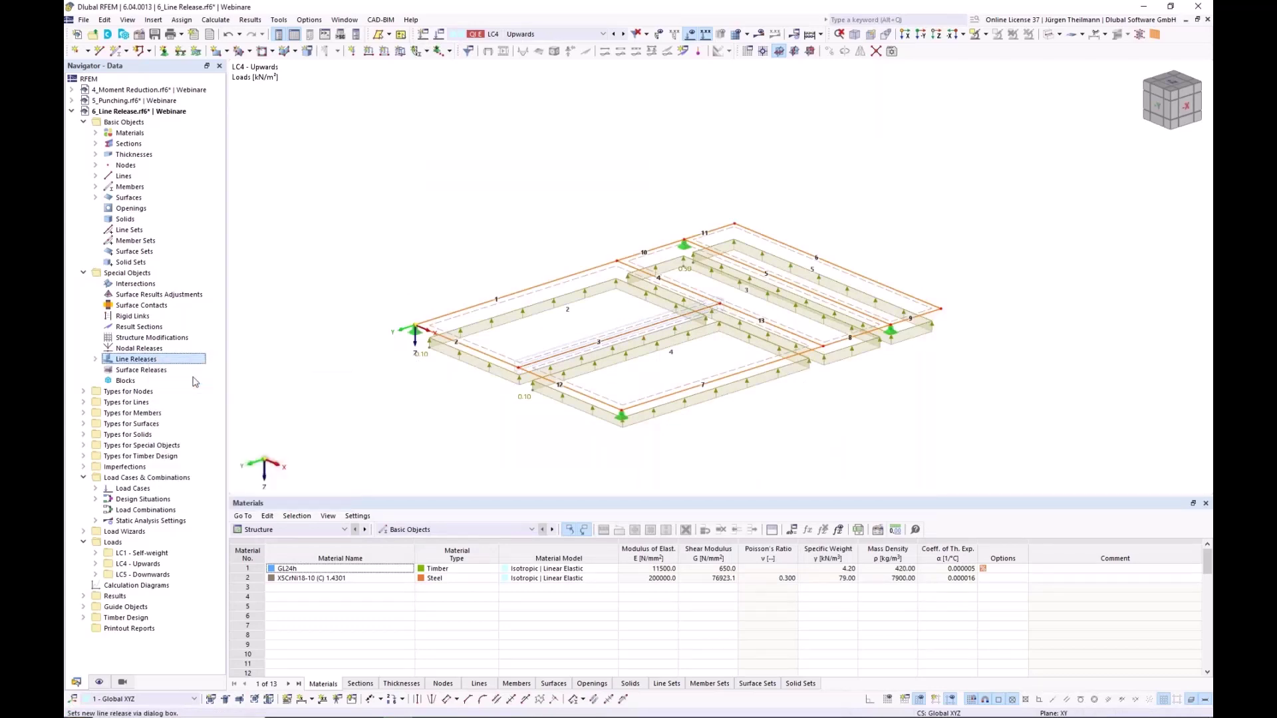
{"action": "left_click", "coordinate": [906, 166]}
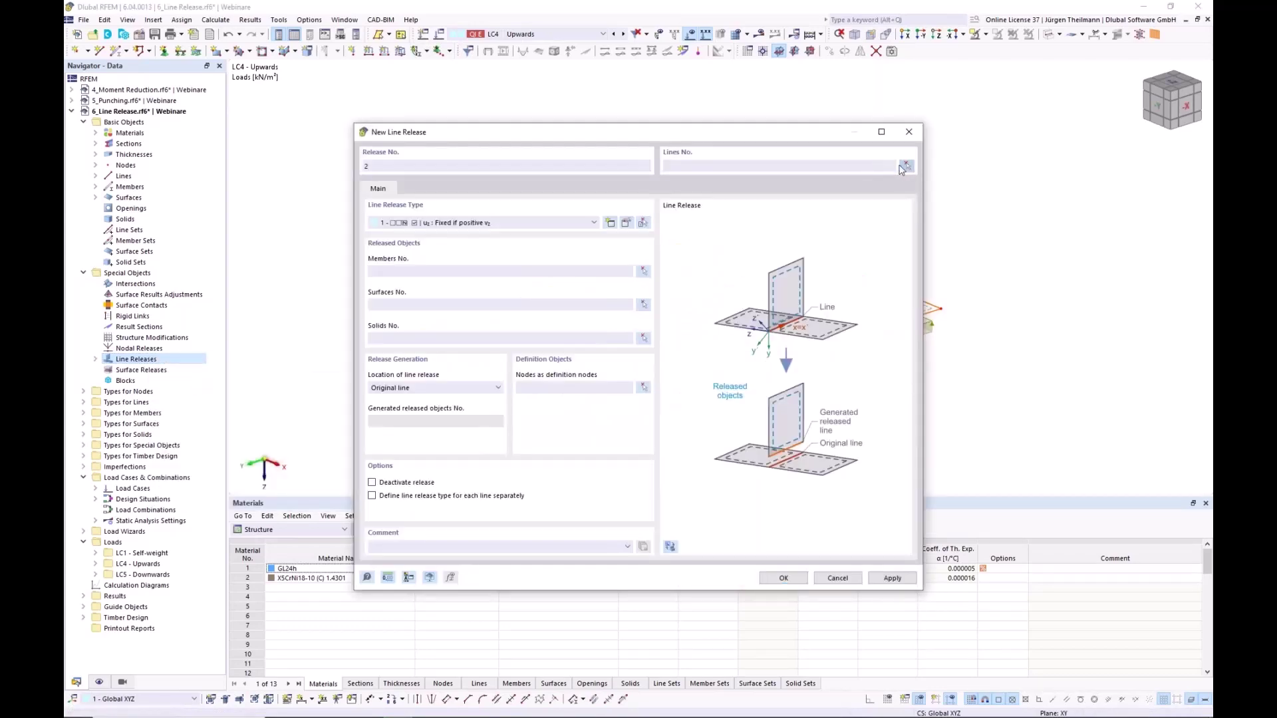
{"action": "left_click", "coordinate": [680, 293]}
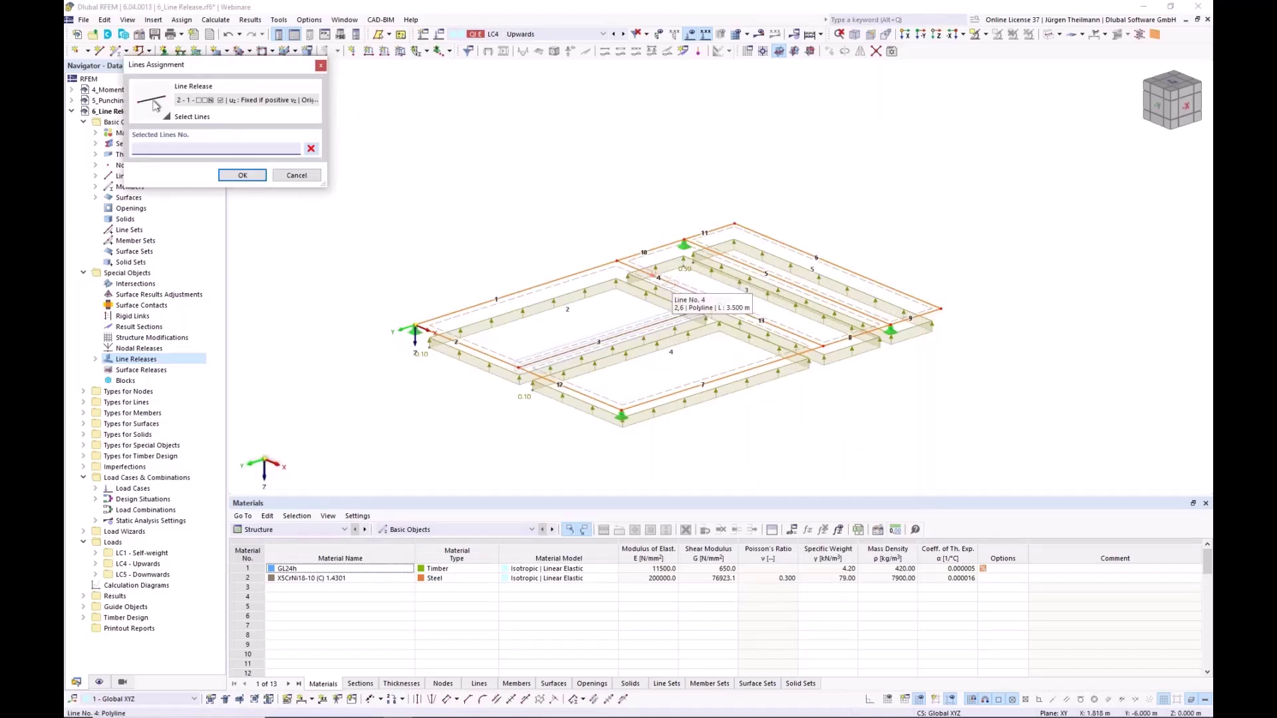
{"action": "left_click", "coordinate": [242, 175]}
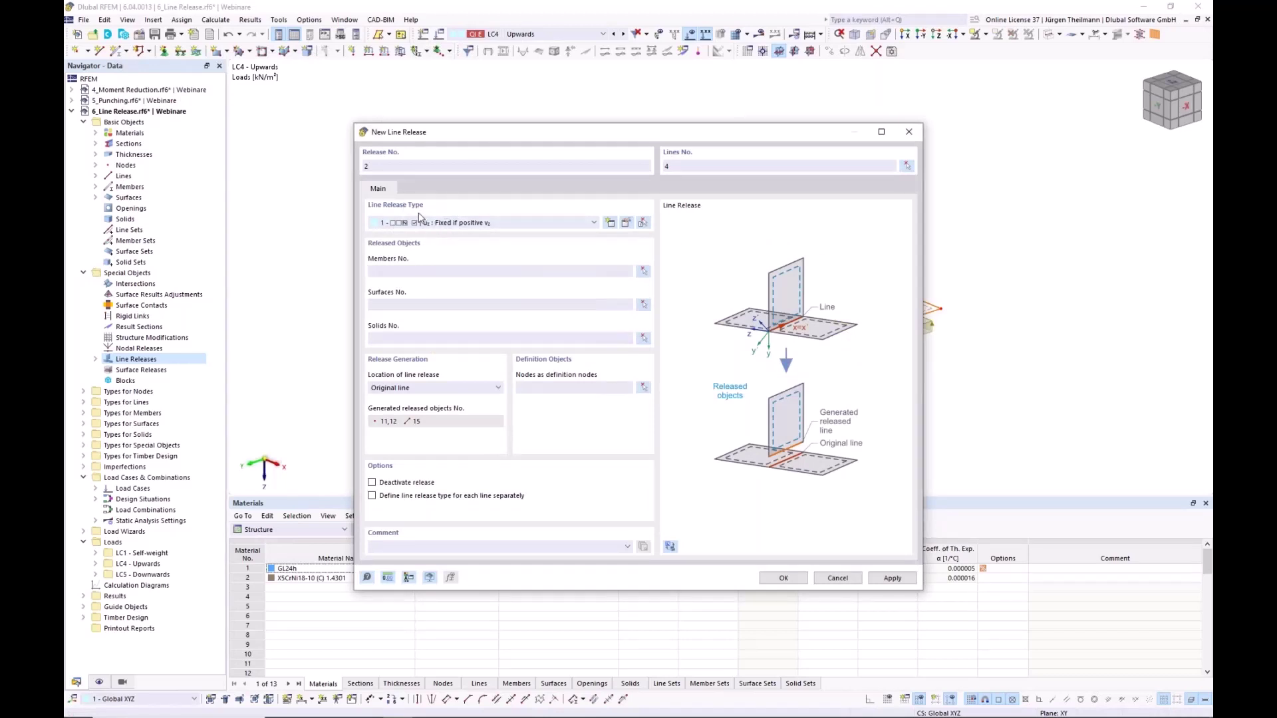
{"action": "left_click", "coordinate": [643, 305]}
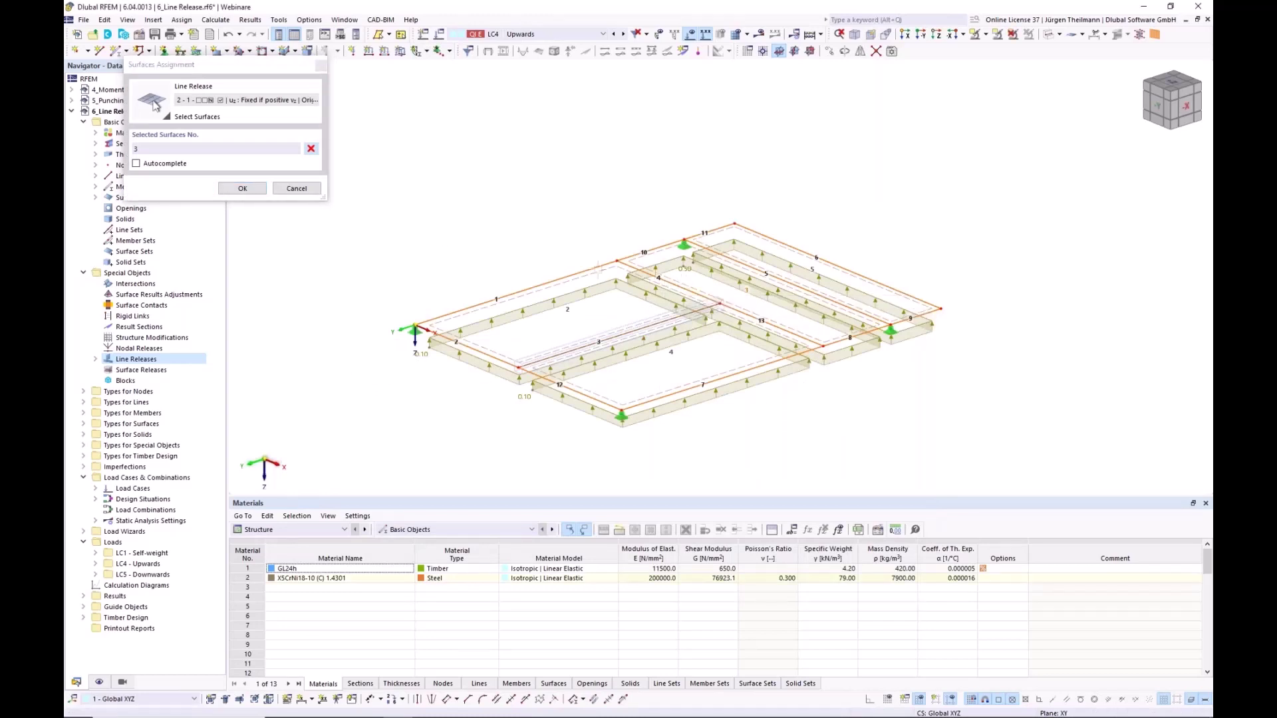
{"action": "left_click", "coordinate": [224, 190]}
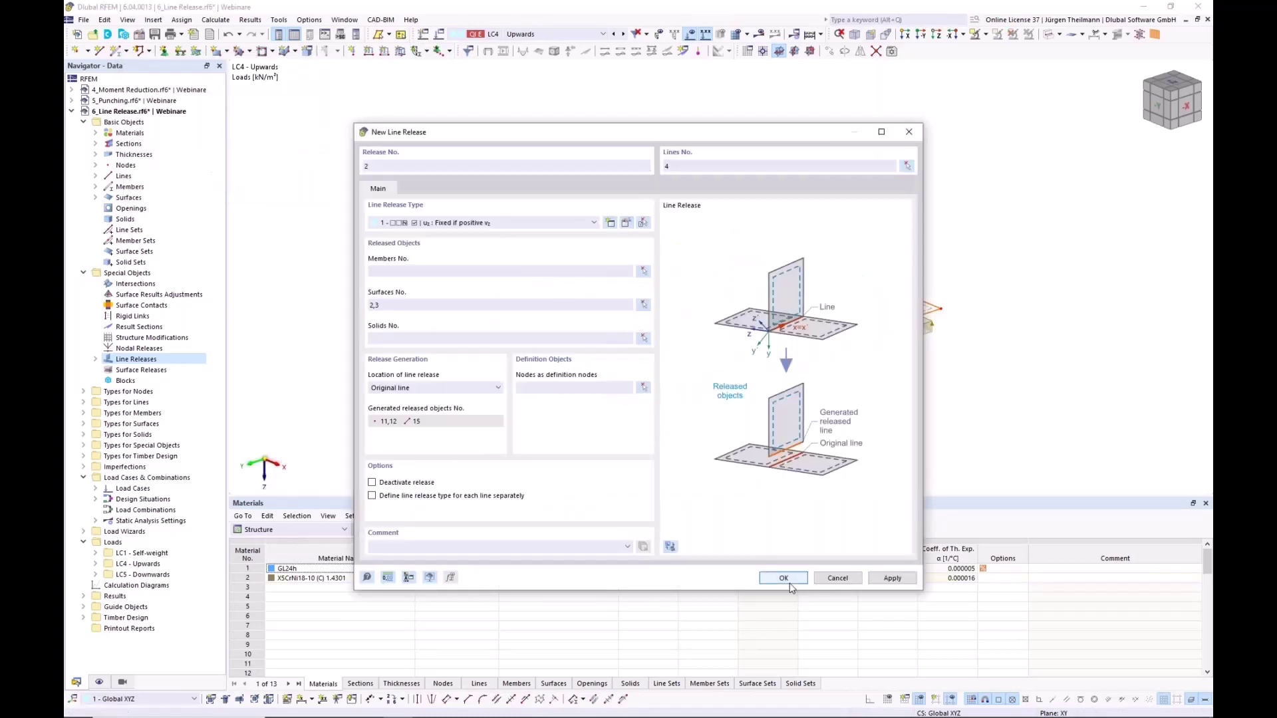
{"action": "left_click", "coordinate": [784, 577]}
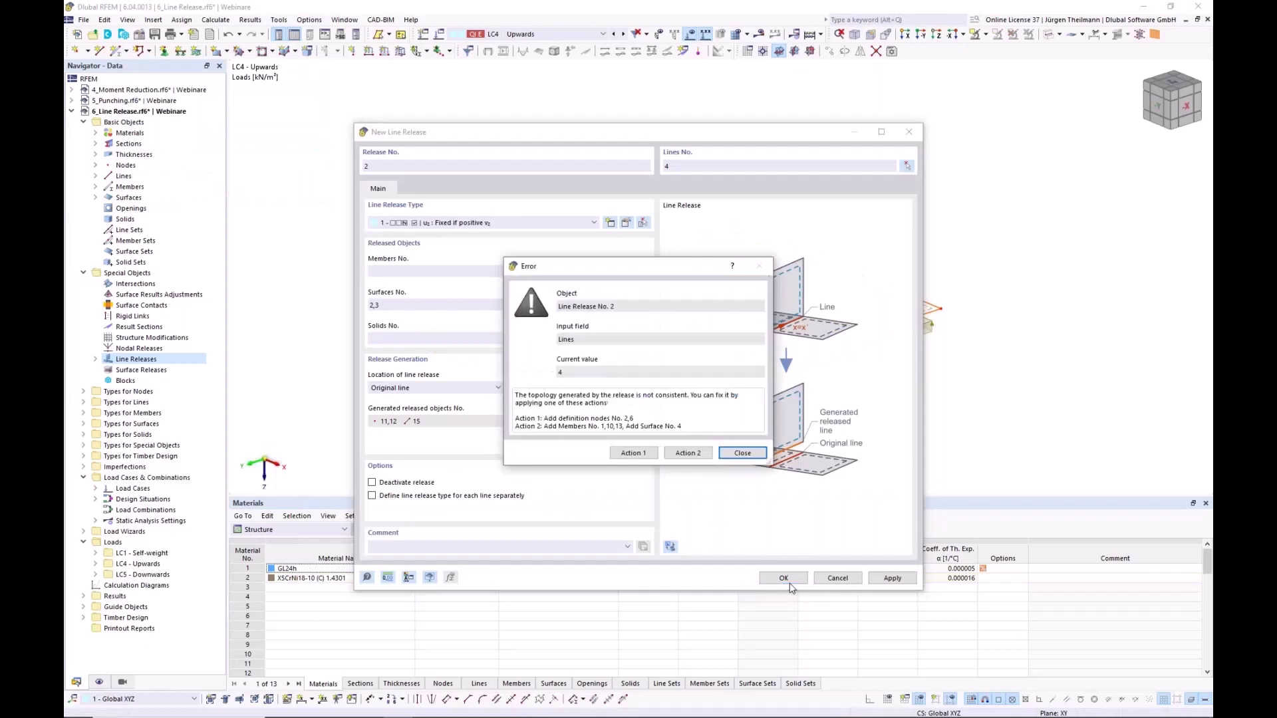
{"action": "left_click", "coordinate": [632, 453]}
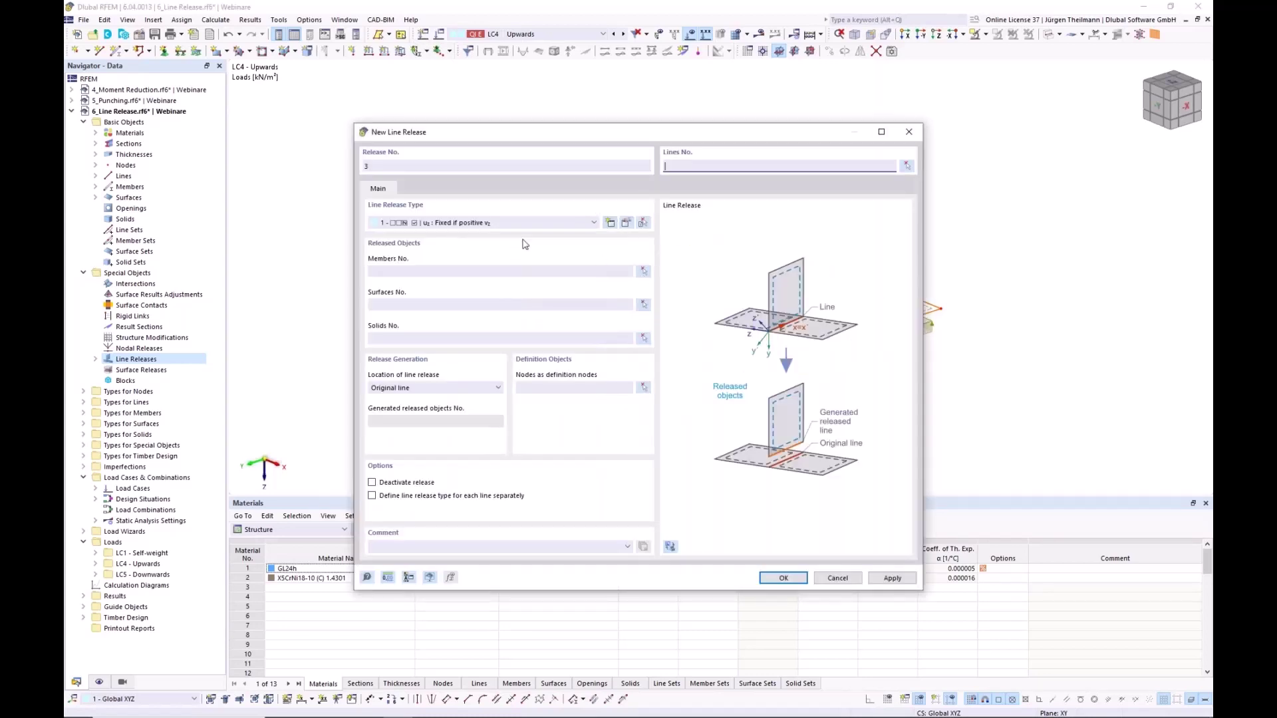
Create a line release on line 13 with surfaces 3 and 4 as released objects, adding definition nodes 6 and 8.
{"action": "left_click", "coordinate": [908, 166]}
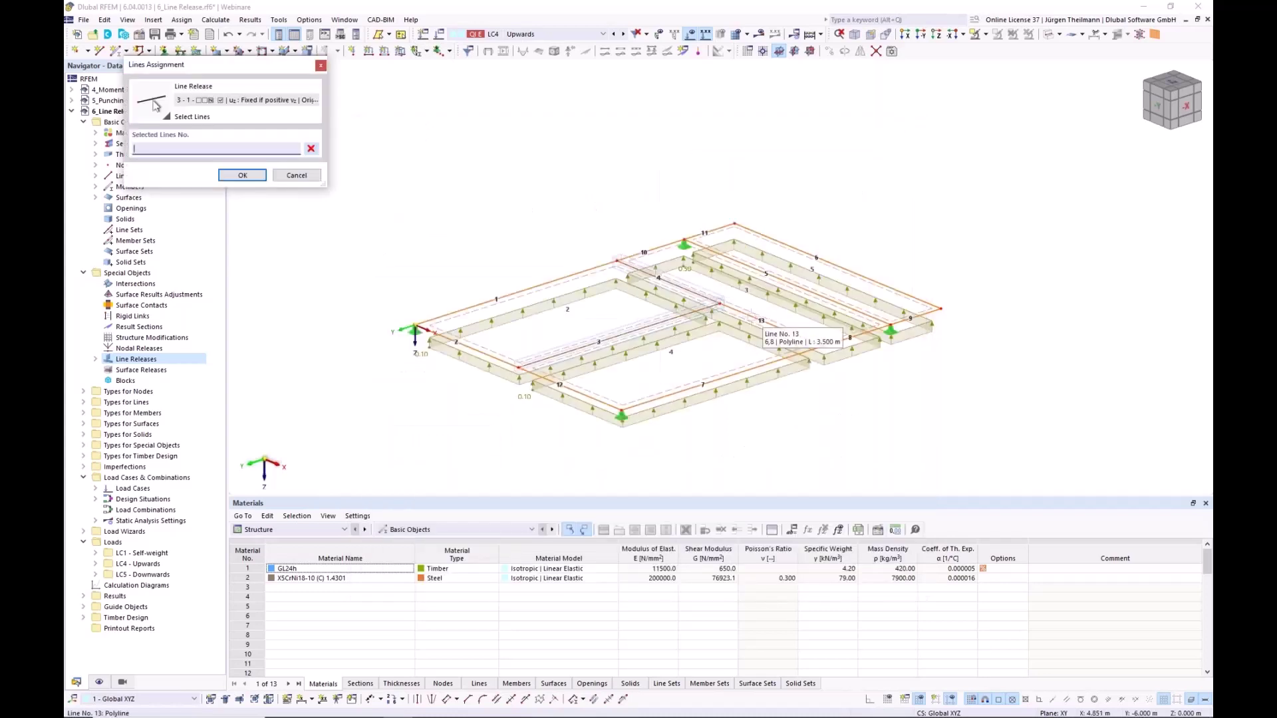
{"action": "left_click", "coordinate": [242, 175]}
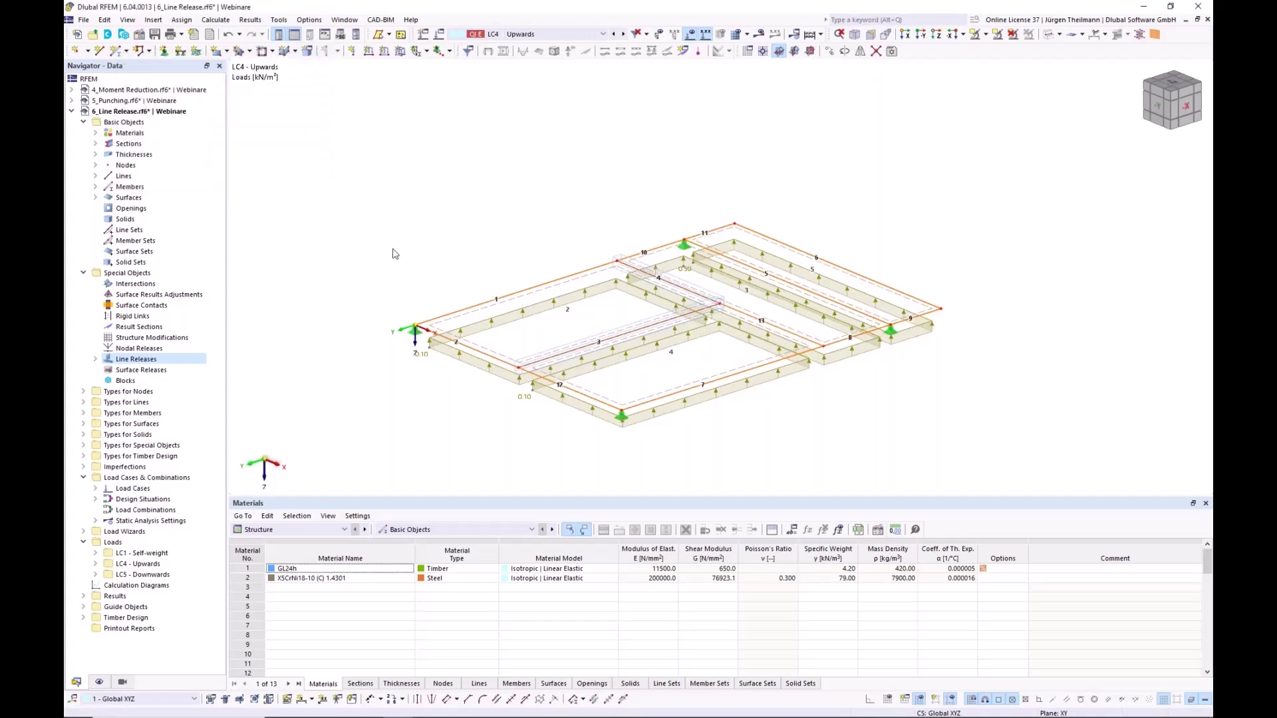
{"action": "left_click", "coordinate": [644, 305]}
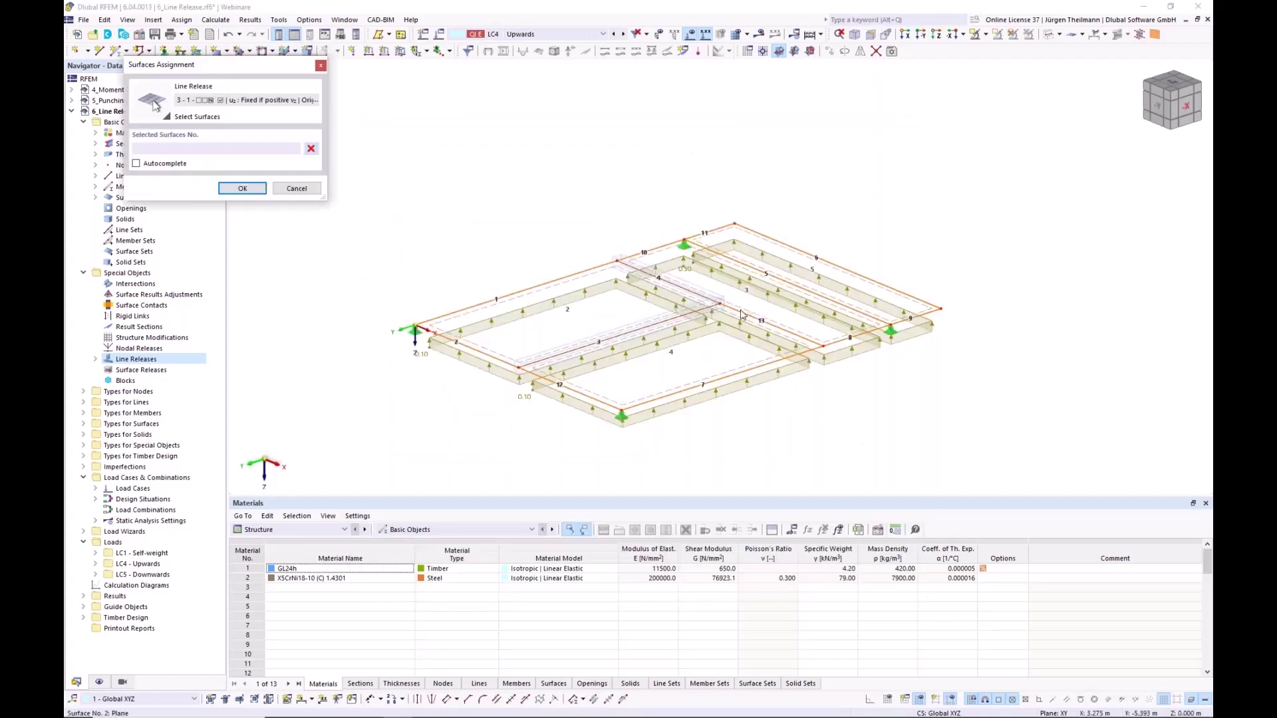
{"action": "left_click", "coordinate": [785, 313]}
{"action": "left_click", "coordinate": [679, 324]}
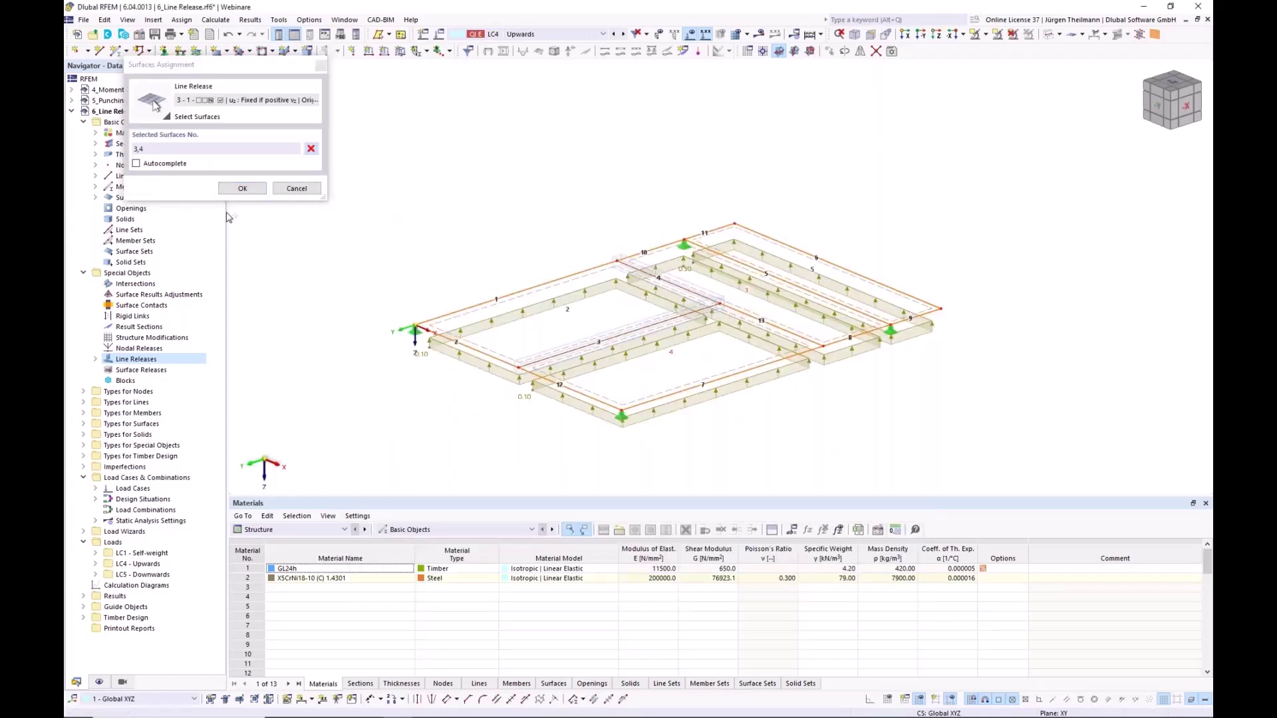
{"action": "left_click", "coordinate": [242, 188]}
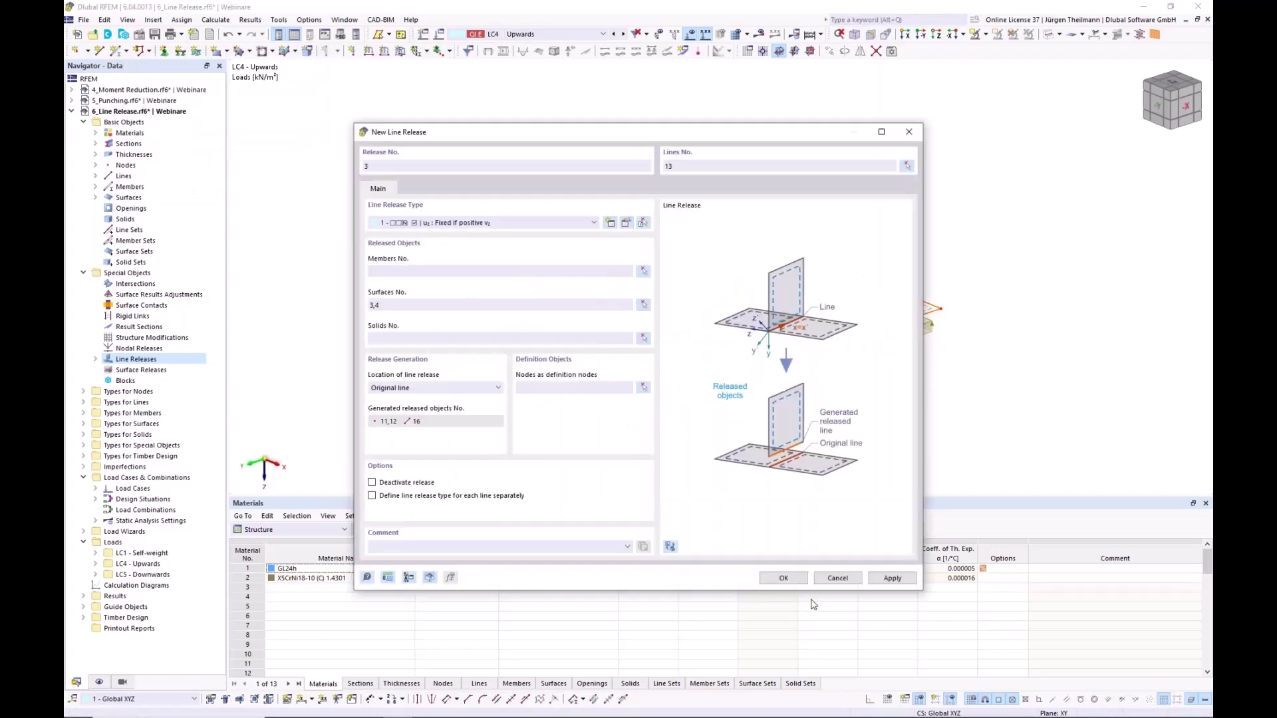
{"action": "left_click", "coordinate": [778, 575]}
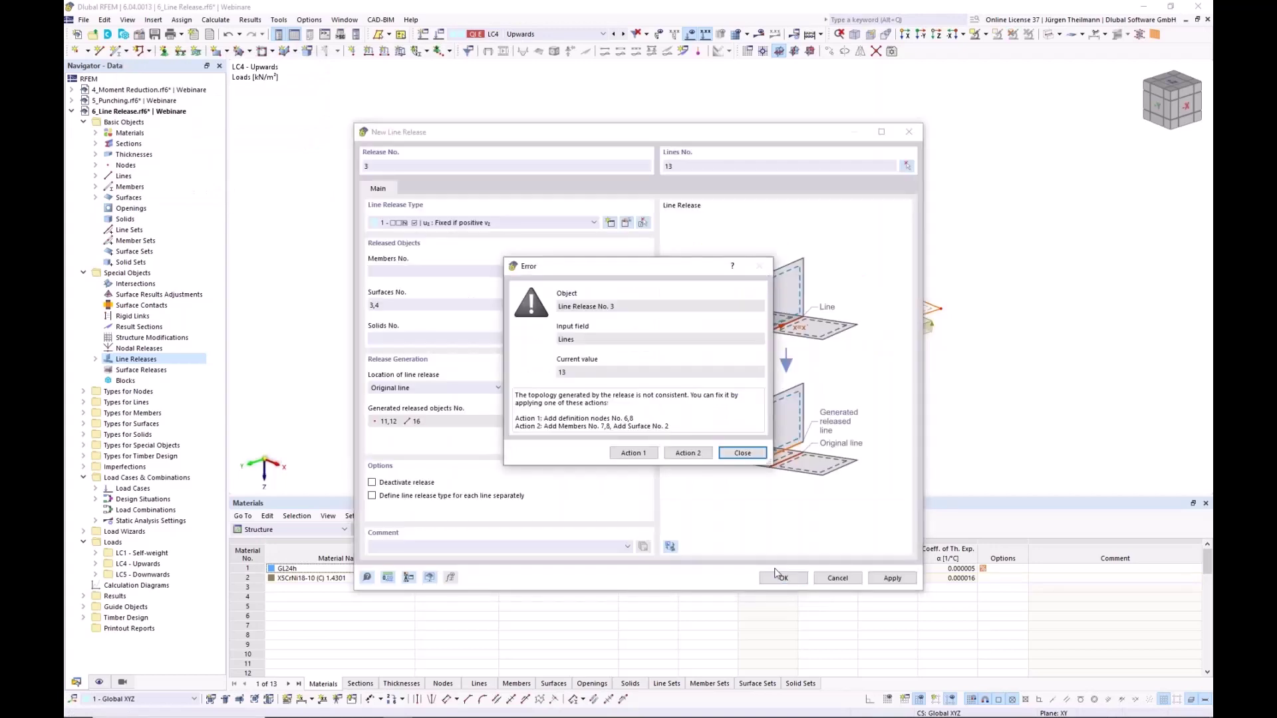
{"action": "left_click", "coordinate": [625, 454]}
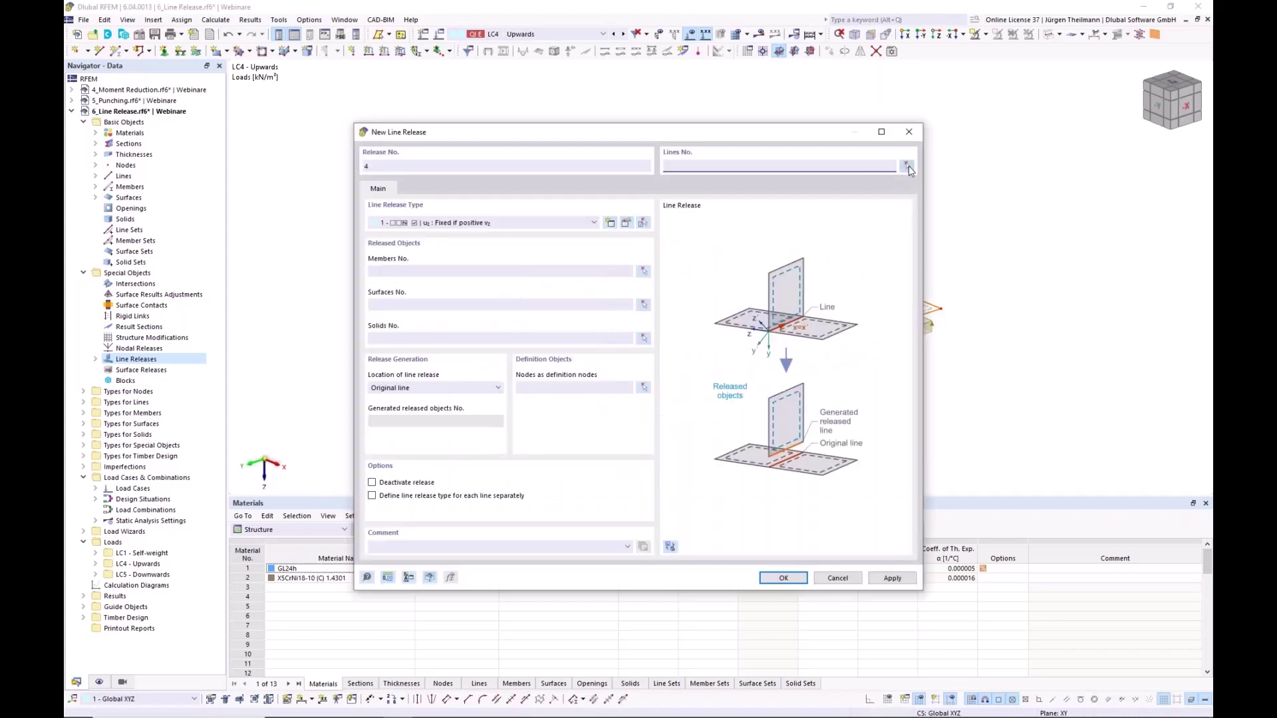
Create a line release on line 5 with surfaces 3 and 5 as released objects, adding definition nodes 3 and 9.
{"action": "left_click", "coordinate": [909, 165]}
{"action": "left_click", "coordinate": [753, 271]}
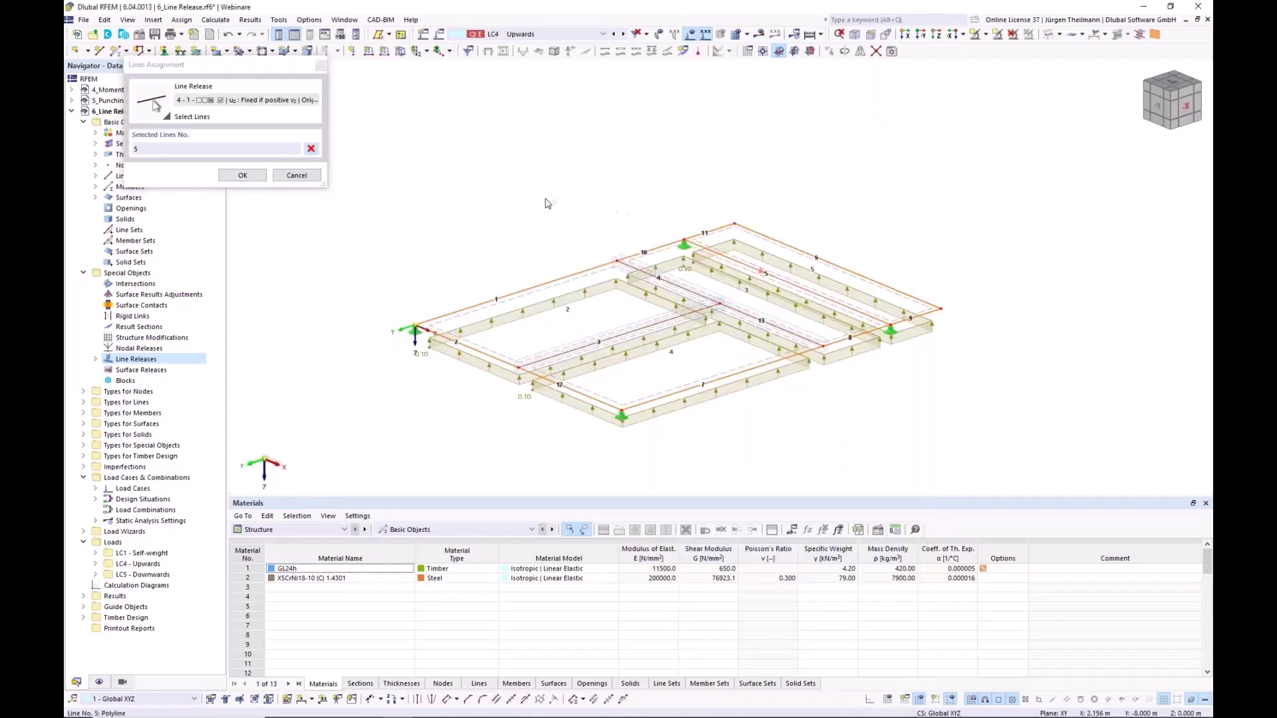
{"action": "left_click", "coordinate": [242, 175]}
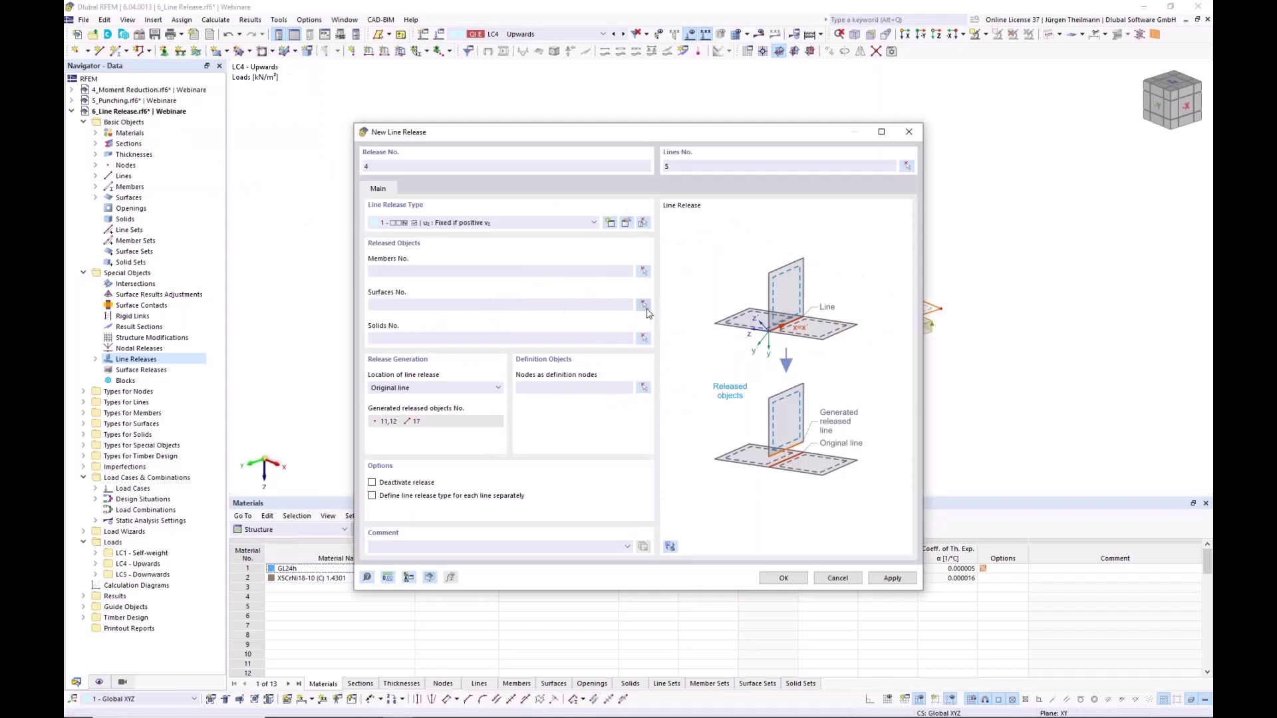
{"action": "left_click", "coordinate": [644, 305]}
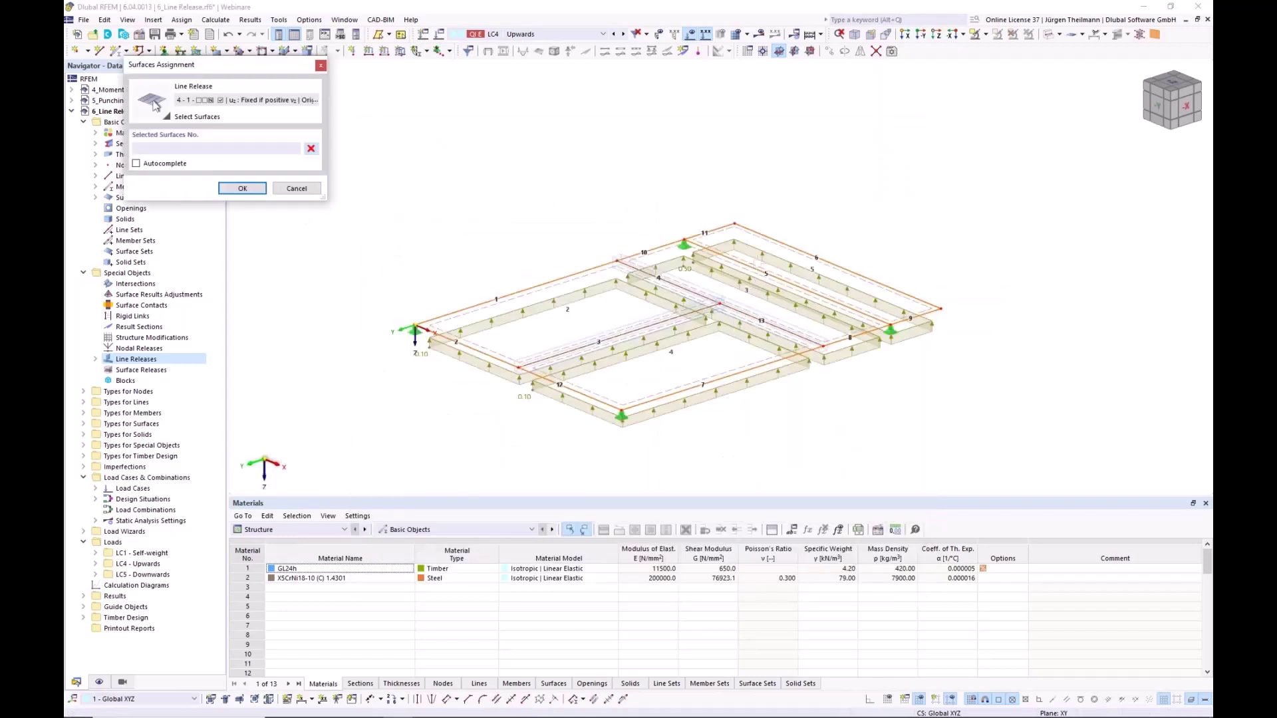
{"action": "left_click", "coordinate": [812, 280]}
{"action": "left_click", "coordinate": [746, 293]}
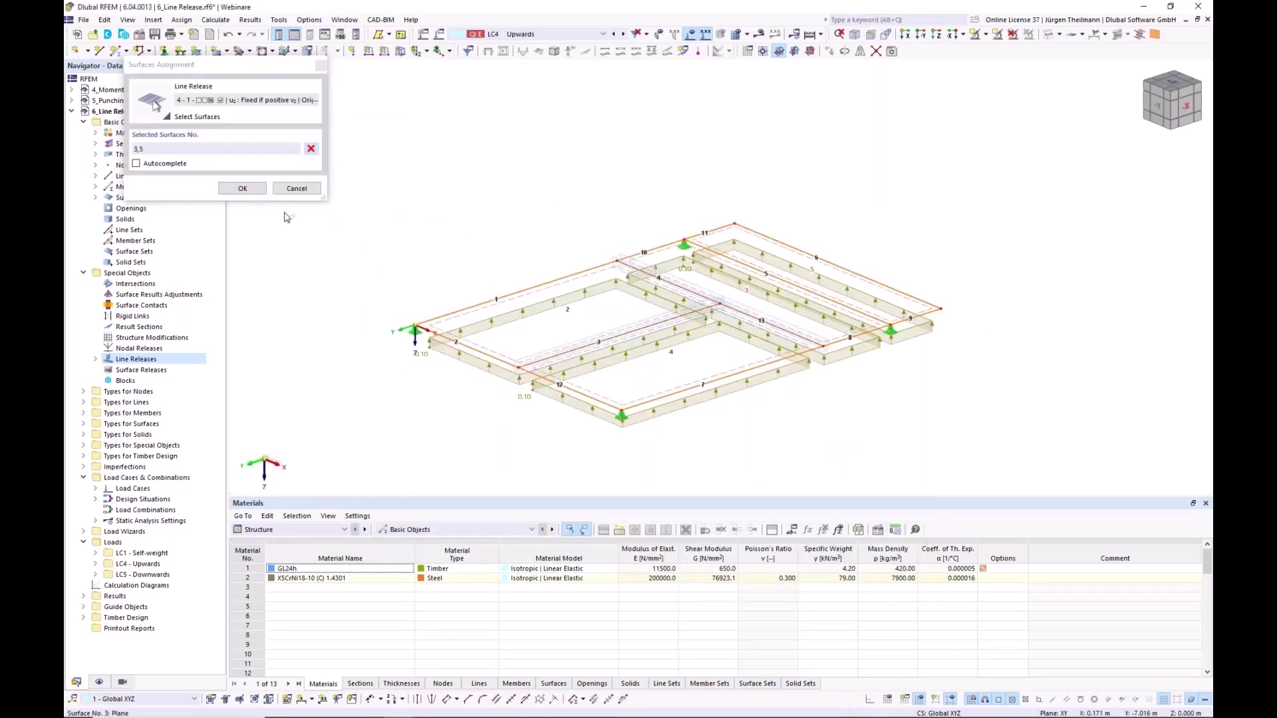
{"action": "left_click", "coordinate": [242, 188]}
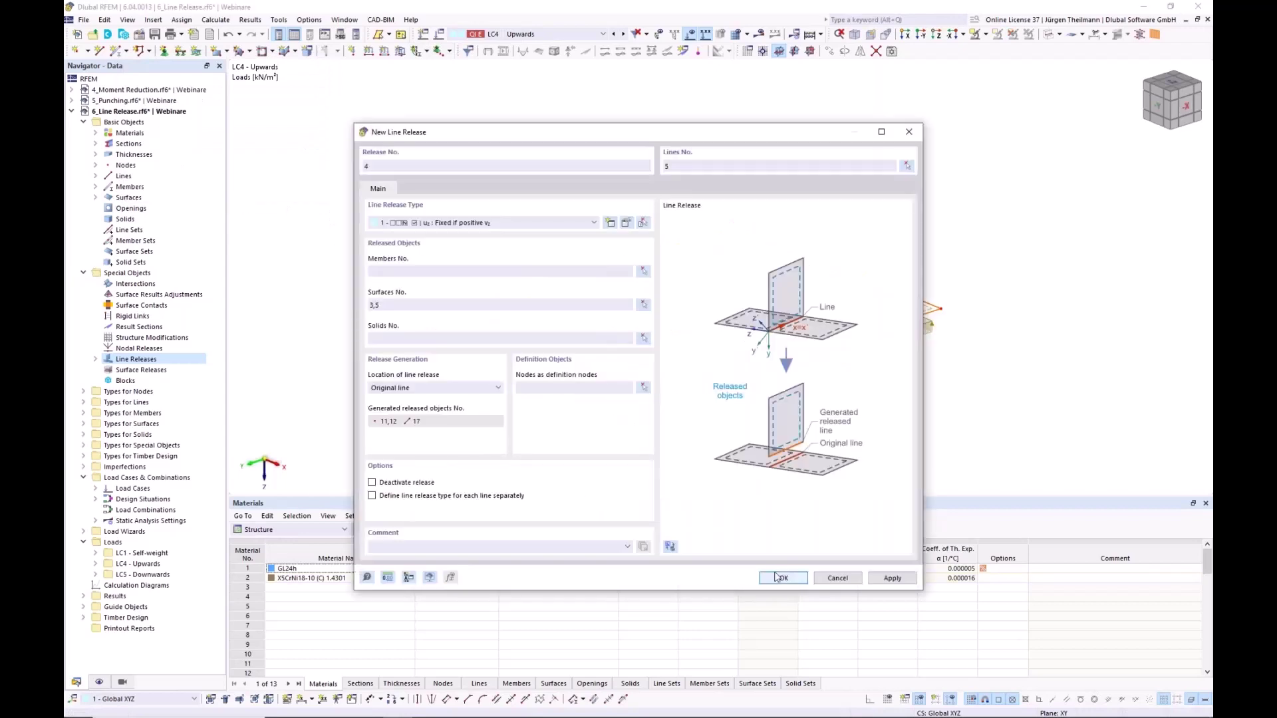
{"action": "left_click", "coordinate": [783, 577]}
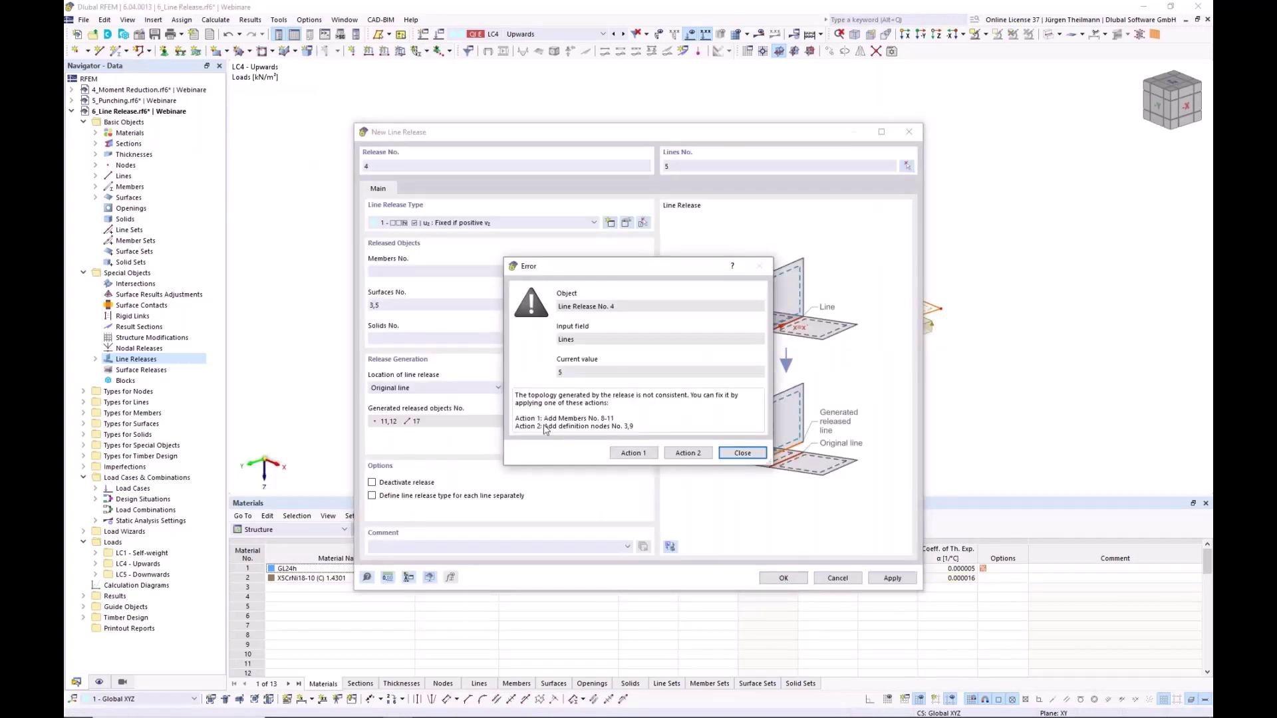
{"action": "left_click", "coordinate": [698, 453]}
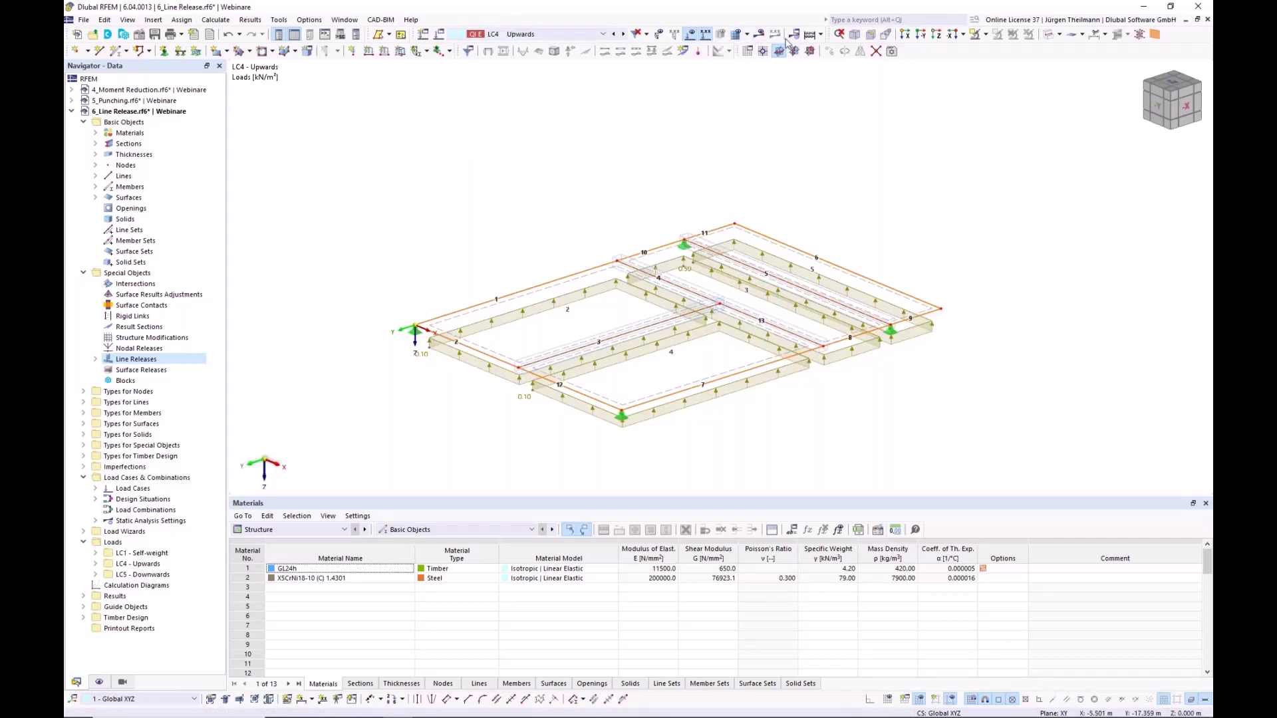
Calculate LC4 Upwards and examine the global deformations where the line releases meet in the middle of the model.
{"action": "left_click", "coordinate": [761, 38]}
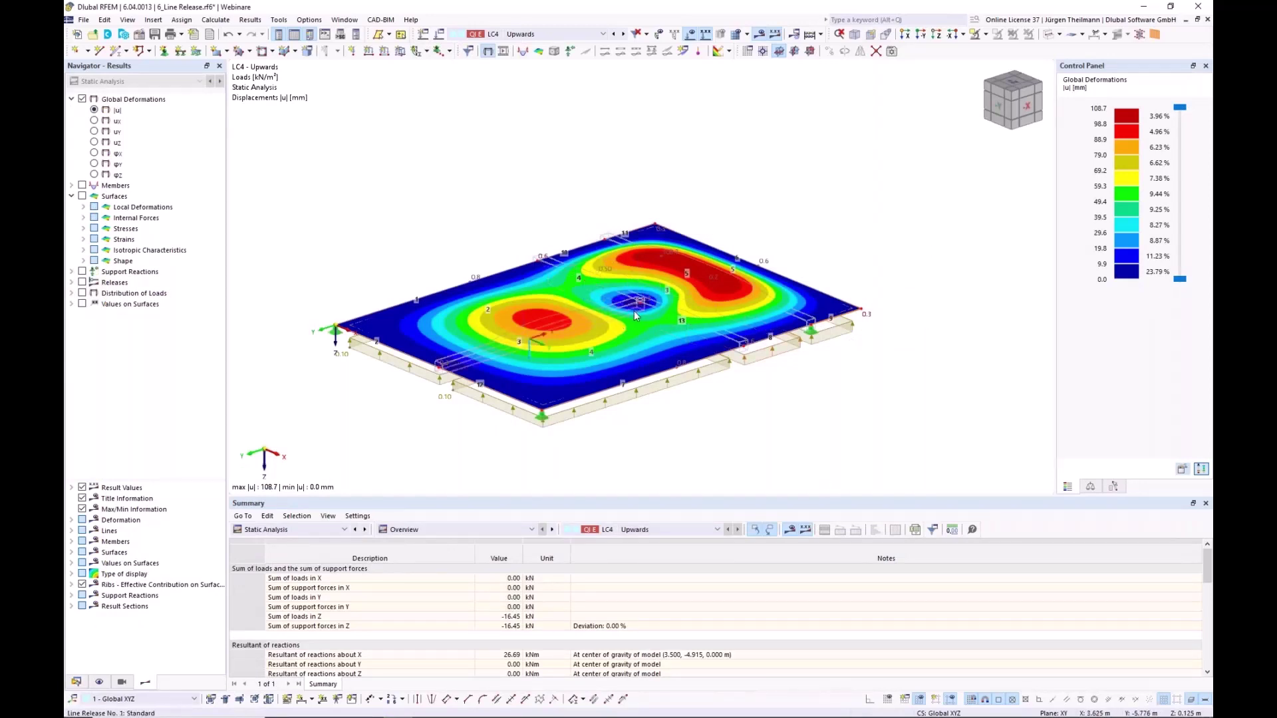
{"action": "scroll", "coordinate": [633, 310], "scroll_direction": "up", "scroll_amount": 2}
{"action": "scroll", "coordinate": [633, 310], "scroll_direction": "up", "scroll_amount": 2}
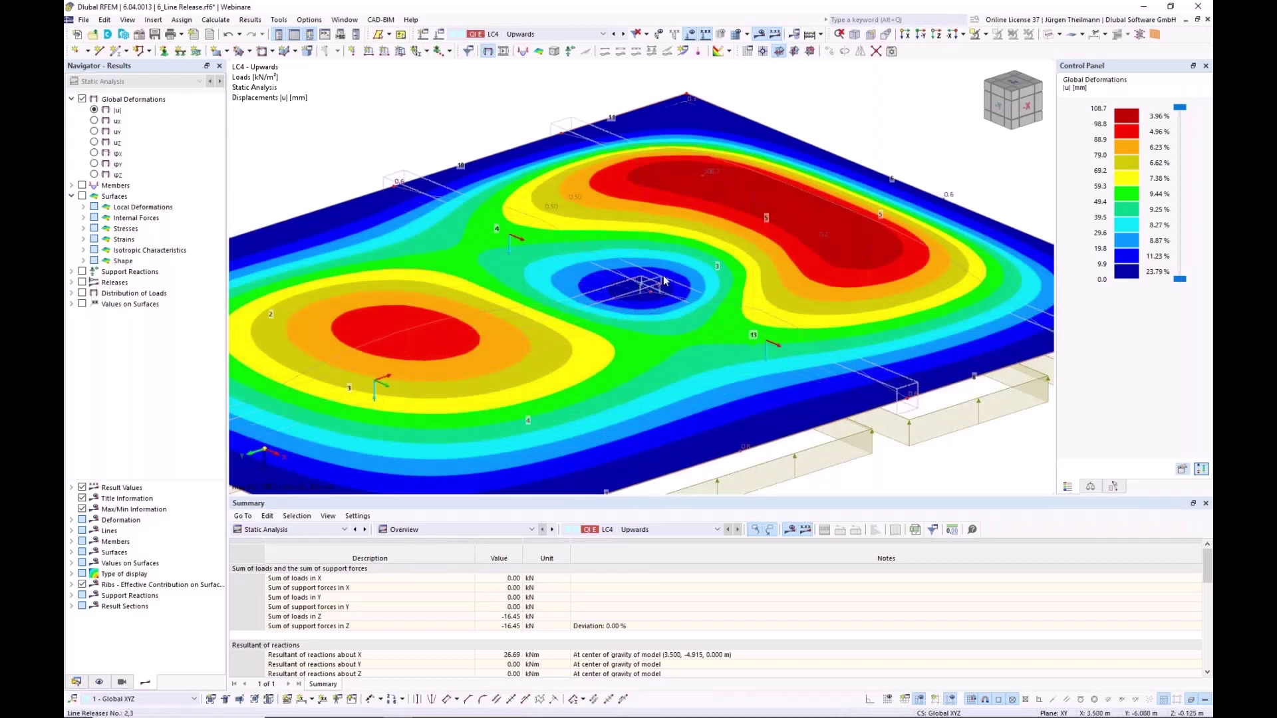
{"action": "scroll", "coordinate": [615, 272], "scroll_direction": "down", "scroll_amount": 4}
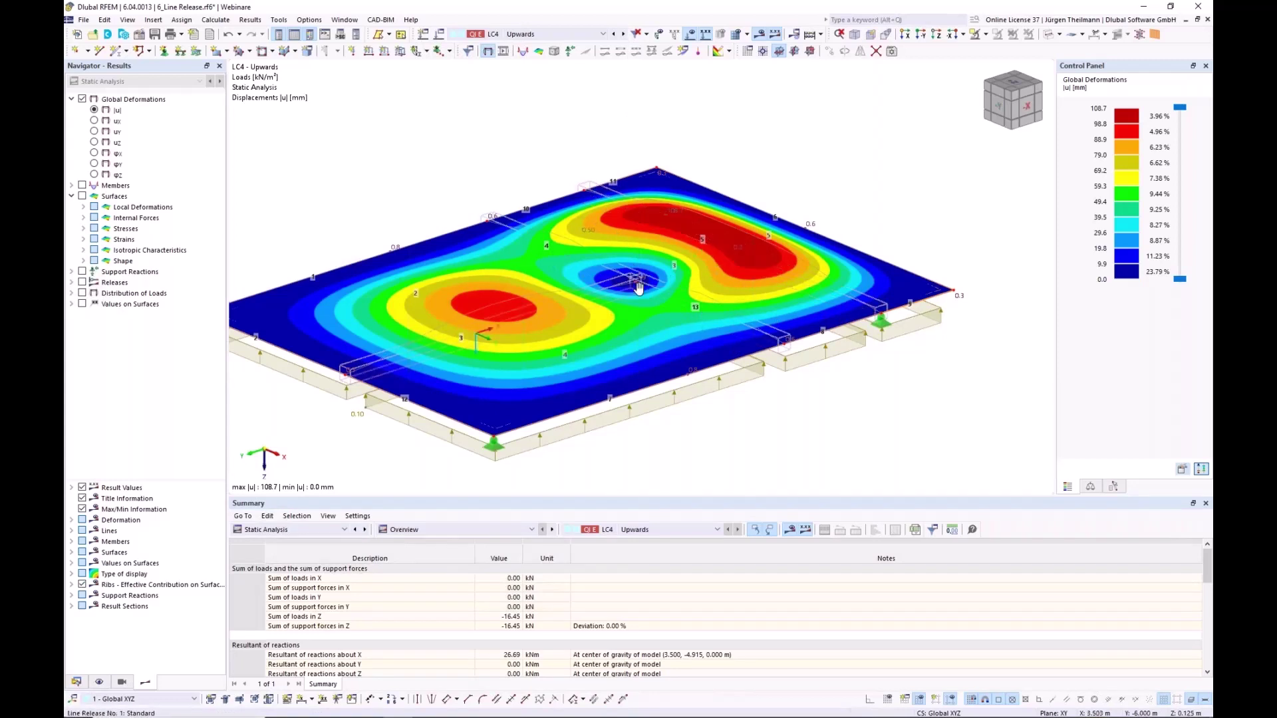
{"action": "middle_click_drag", "start_coordinate": [634, 272], "coordinate": [661, 256]}
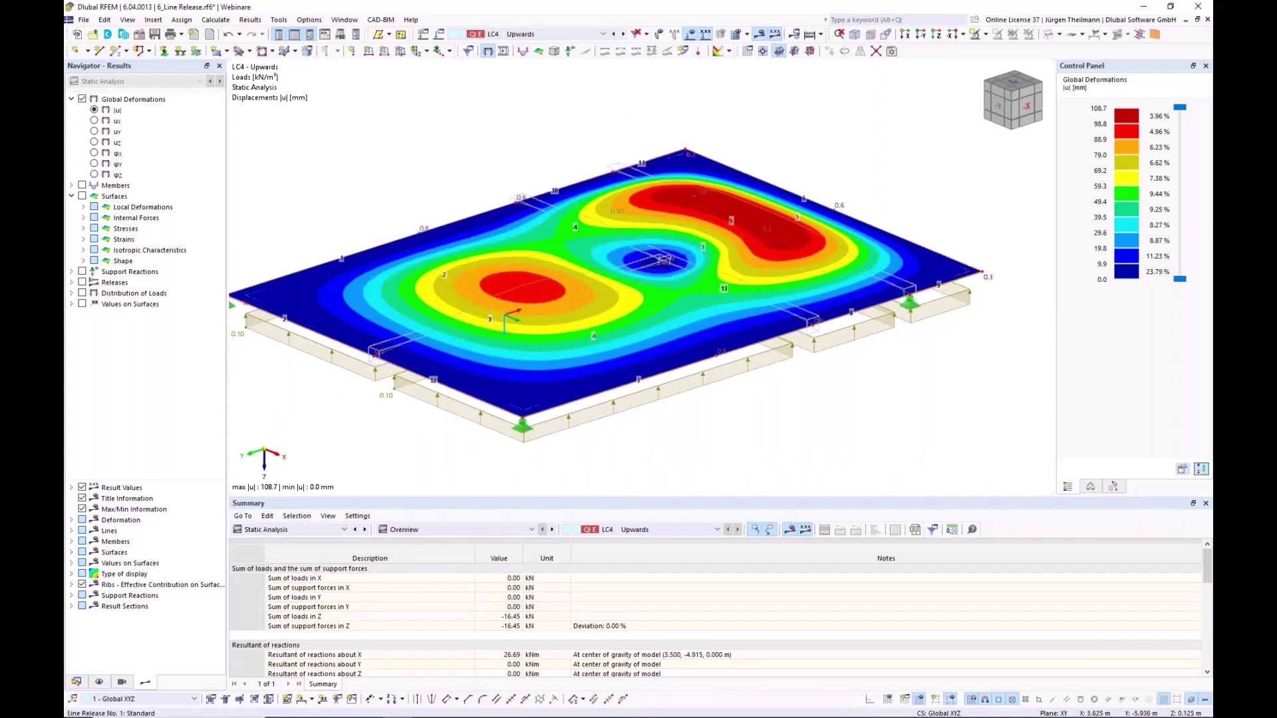
Hide the LC4 results and the members in the model display to expose the line releases.
{"action": "left_click", "coordinate": [758, 34]}
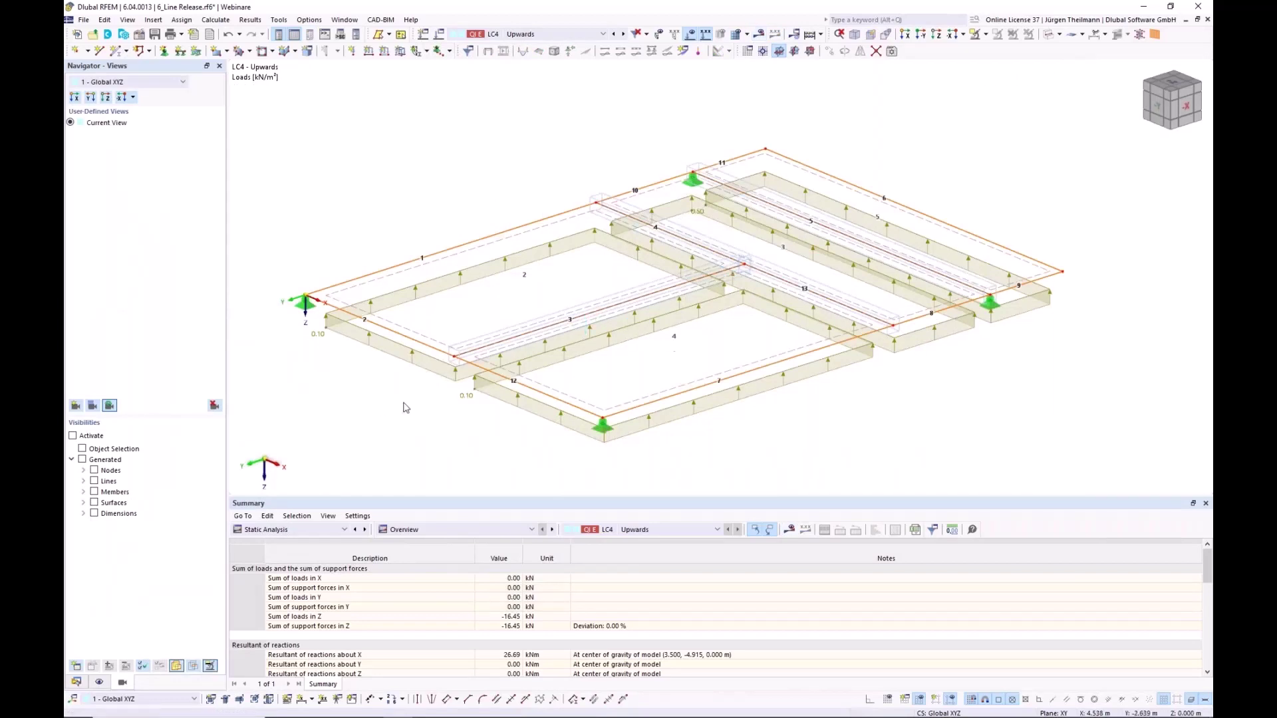
{"action": "left_click", "coordinate": [98, 682]}
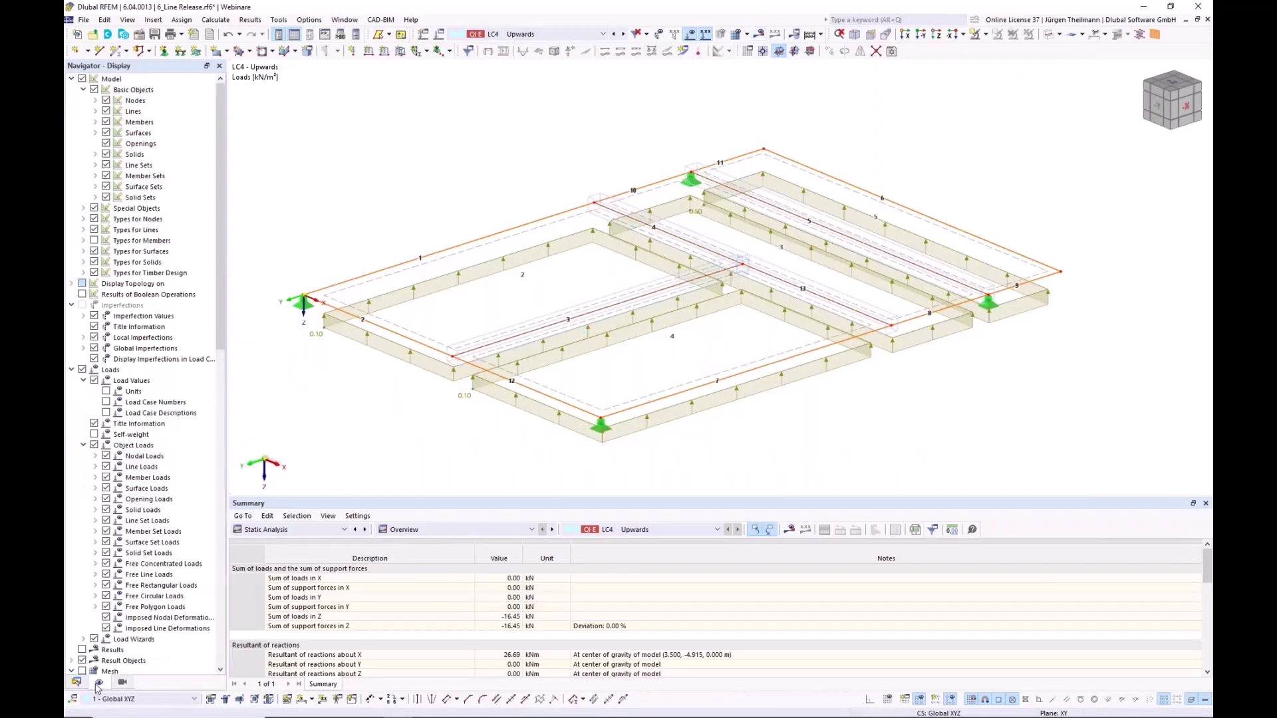
{"action": "left_click", "coordinate": [106, 122]}
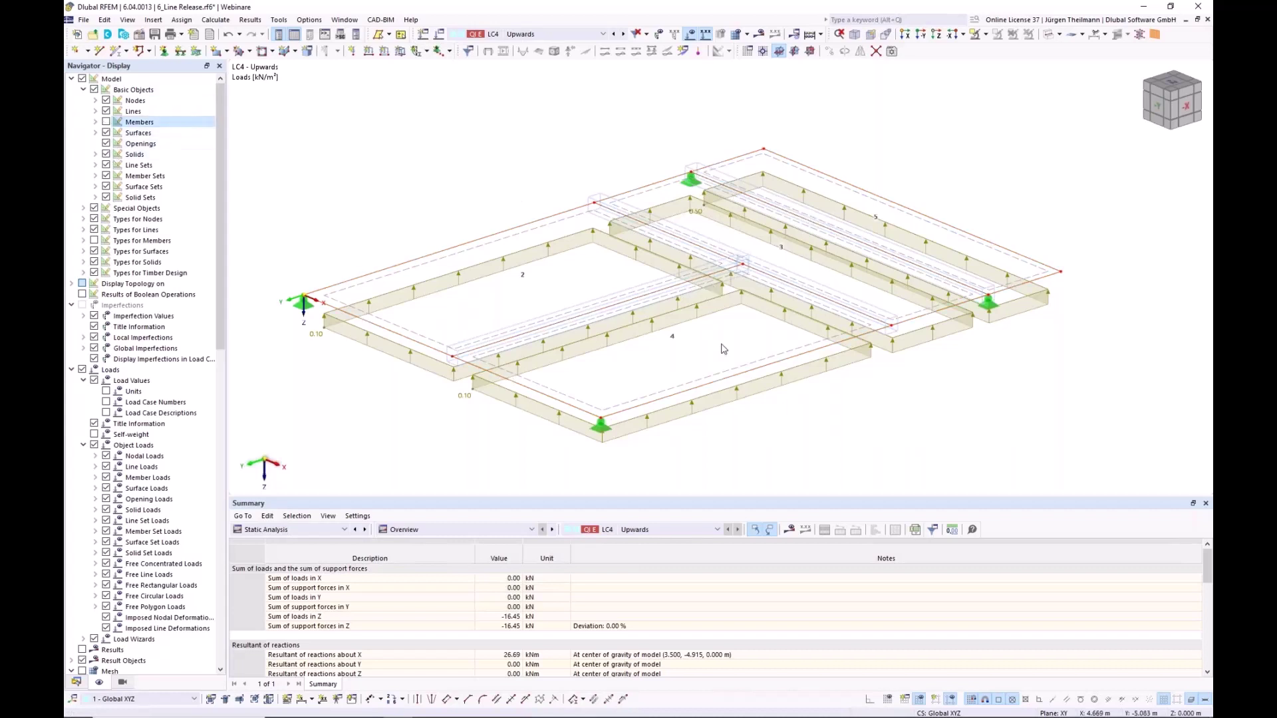
{"action": "scroll", "coordinate": [706, 357], "scroll_direction": "up", "scroll_amount": 3}
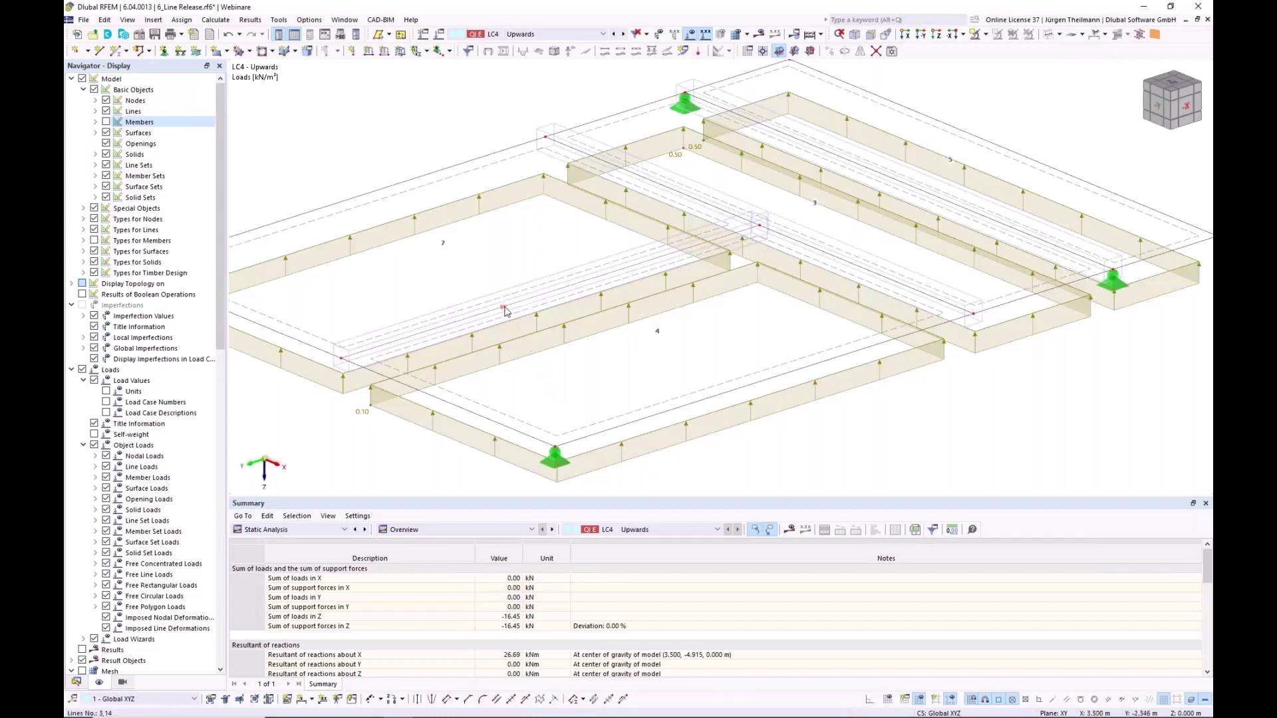
{"action": "mouse_move", "coordinate": [505, 311]}
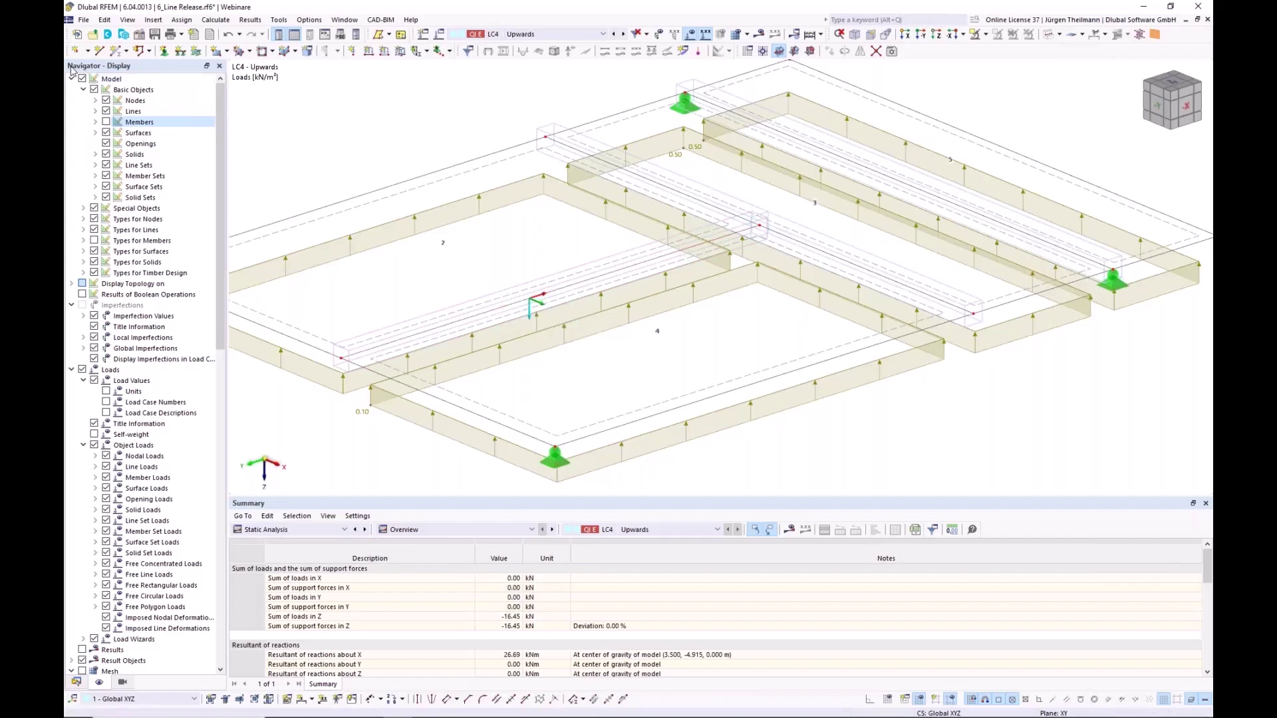
{"action": "scroll", "coordinate": [158, 525], "scroll_direction": "down", "scroll_amount": 6}
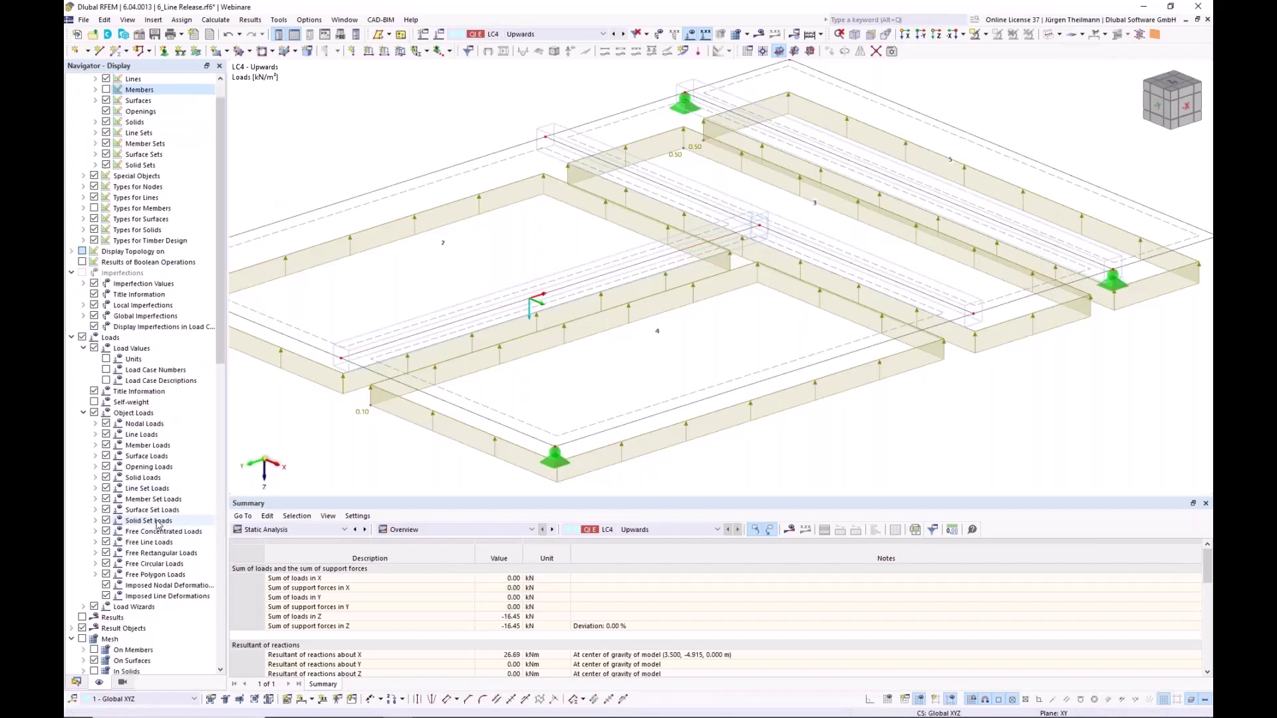
{"action": "scroll", "coordinate": [159, 525], "scroll_direction": "down", "scroll_amount": 16}
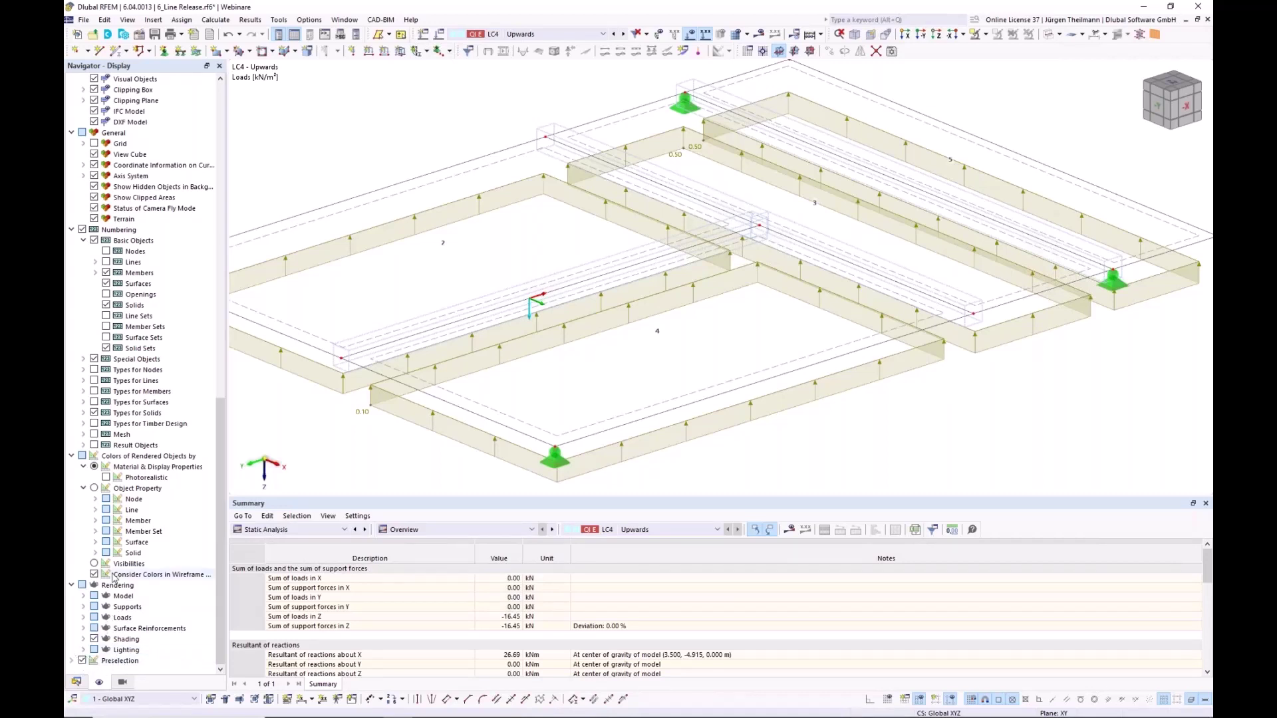
{"action": "scroll", "coordinate": [114, 578], "scroll_direction": "up", "scroll_amount": 8}
{"action": "scroll", "coordinate": [114, 577], "scroll_direction": "up", "scroll_amount": 14}
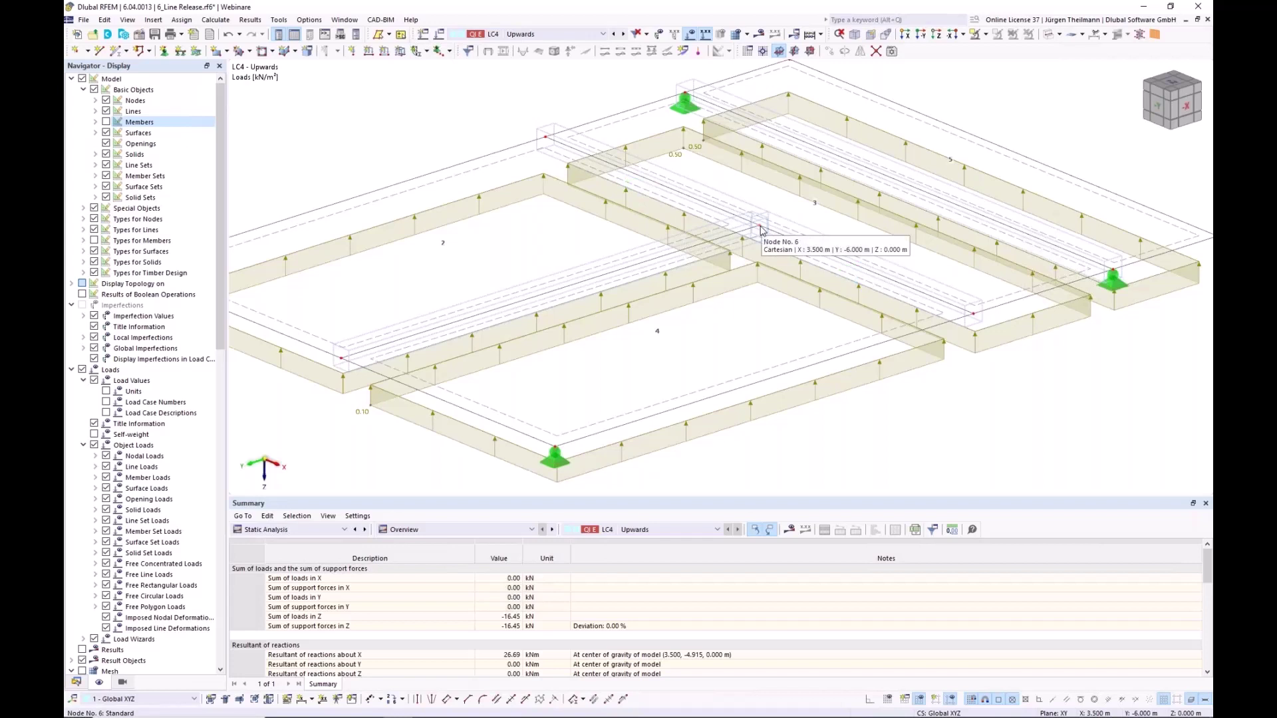
Remove definition node 6 from the line release on line 3, add surface 3 to its released objects, and accept deleting the results.
{"action": "double_click", "coordinate": [617, 259]}
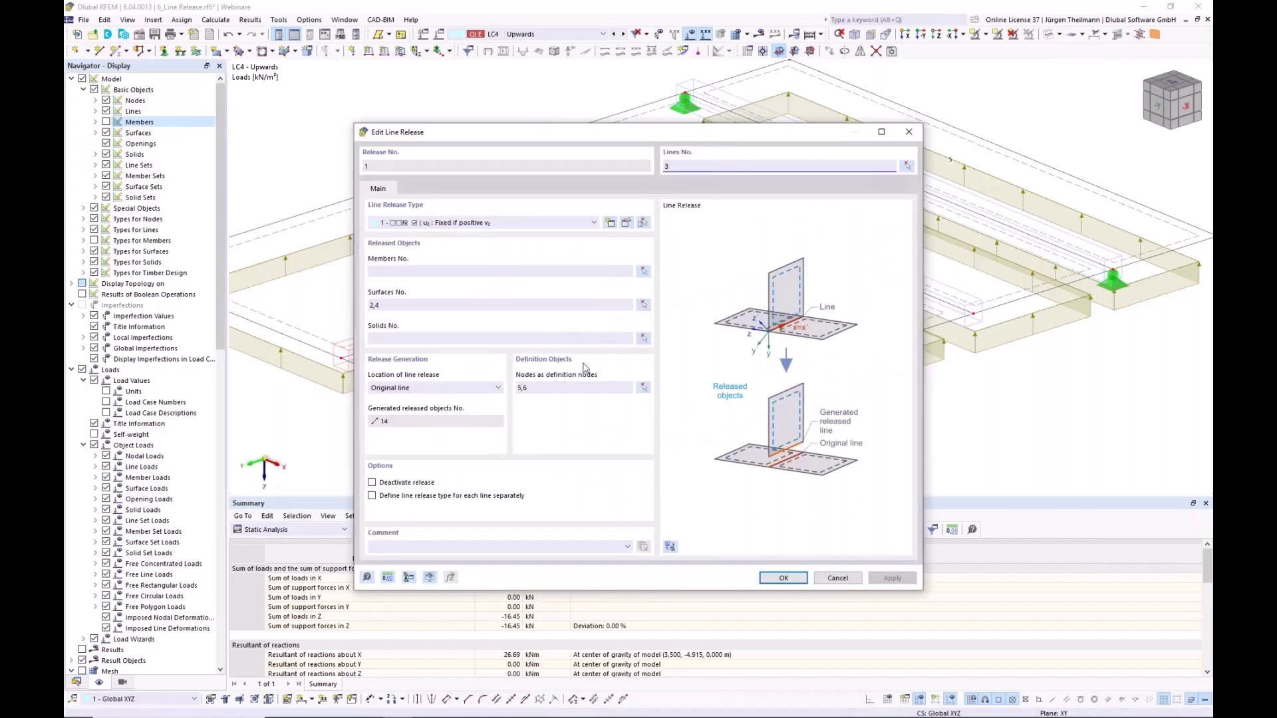
{"action": "left_click", "coordinate": [522, 387]}
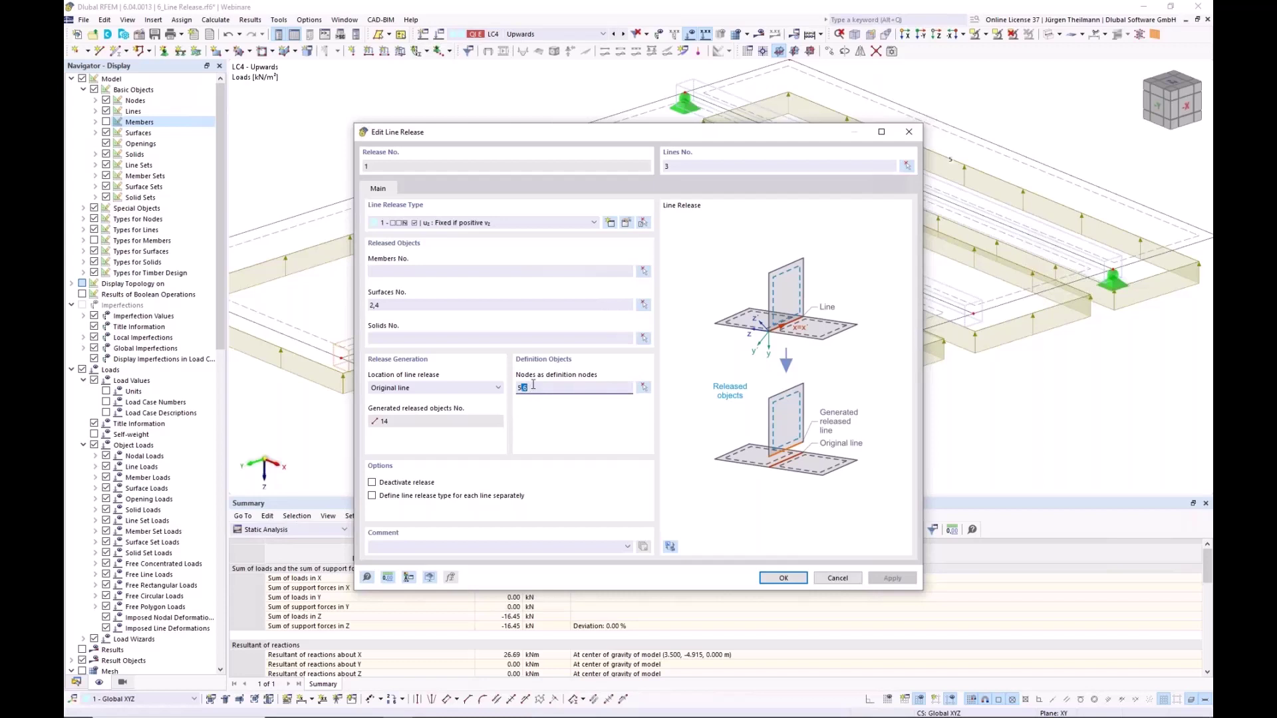
{"action": "left_click", "coordinate": [783, 577]}
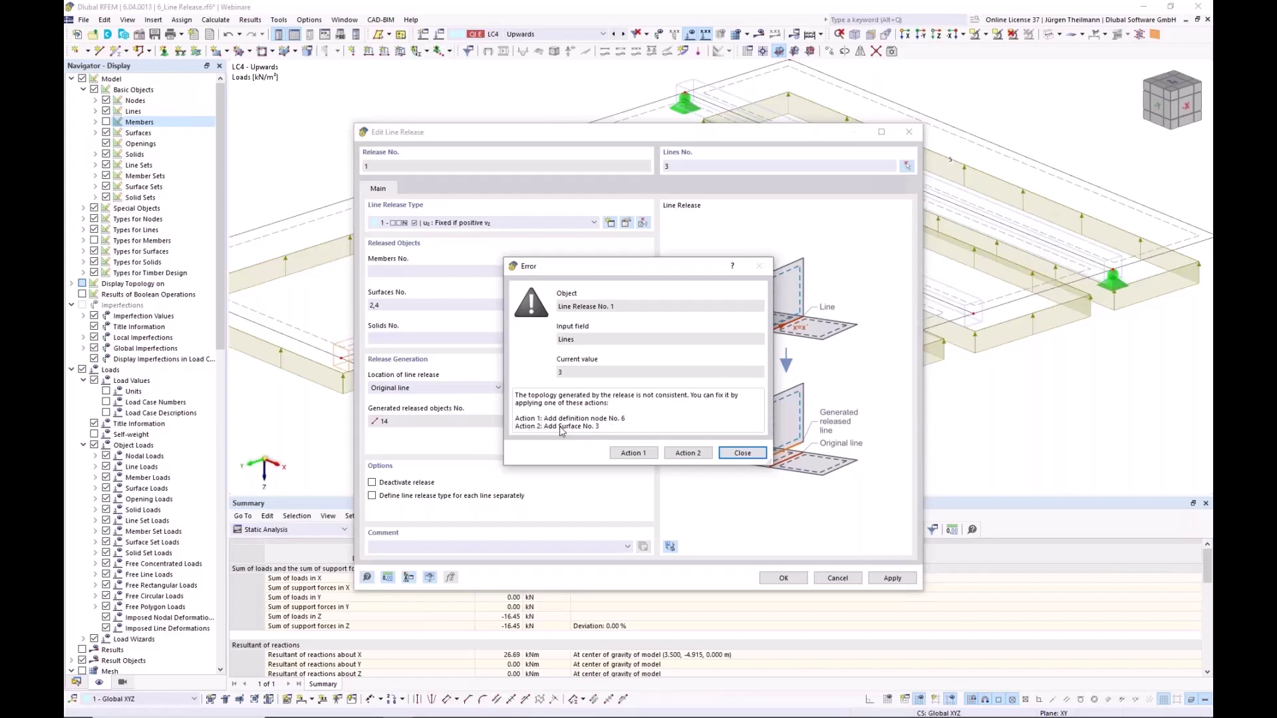
{"action": "left_click", "coordinate": [685, 452]}
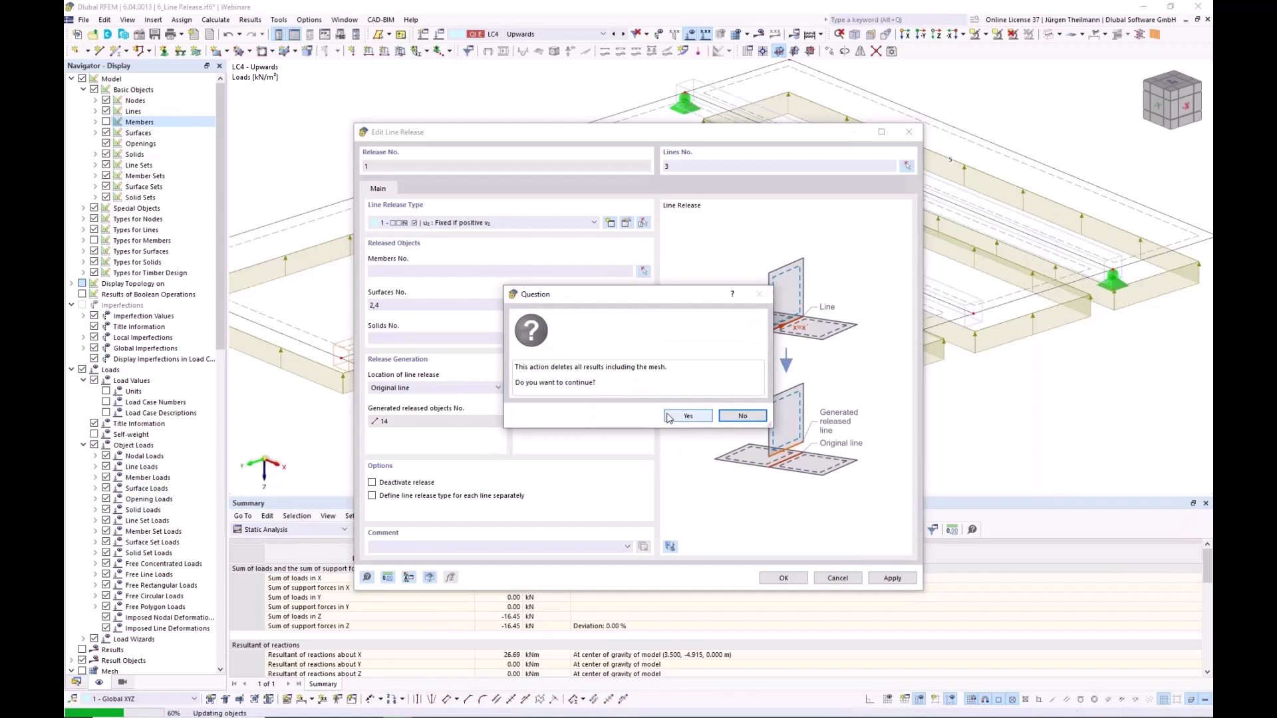
{"action": "left_click", "coordinate": [670, 414]}
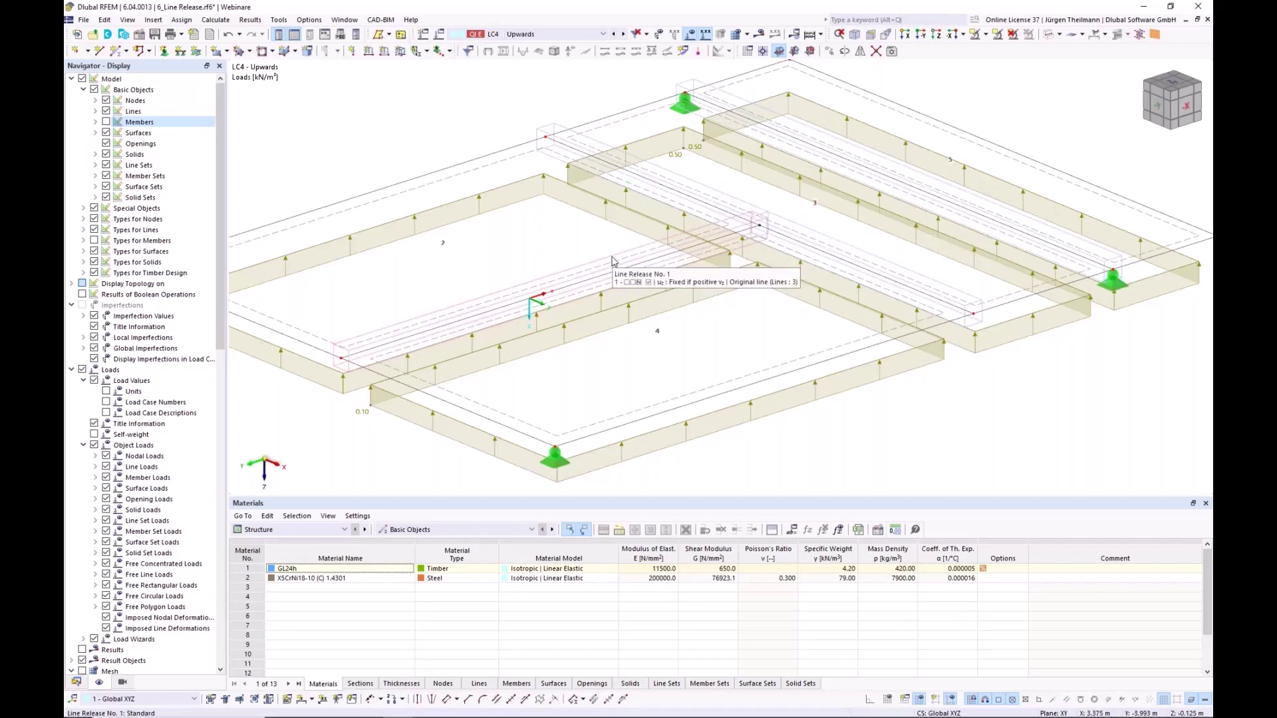
Calculate LC4 Upwards and LC5 Downwards and compare the global deformations of the two load cases.
{"action": "scroll", "coordinate": [641, 299], "scroll_direction": "down", "scroll_amount": 4}
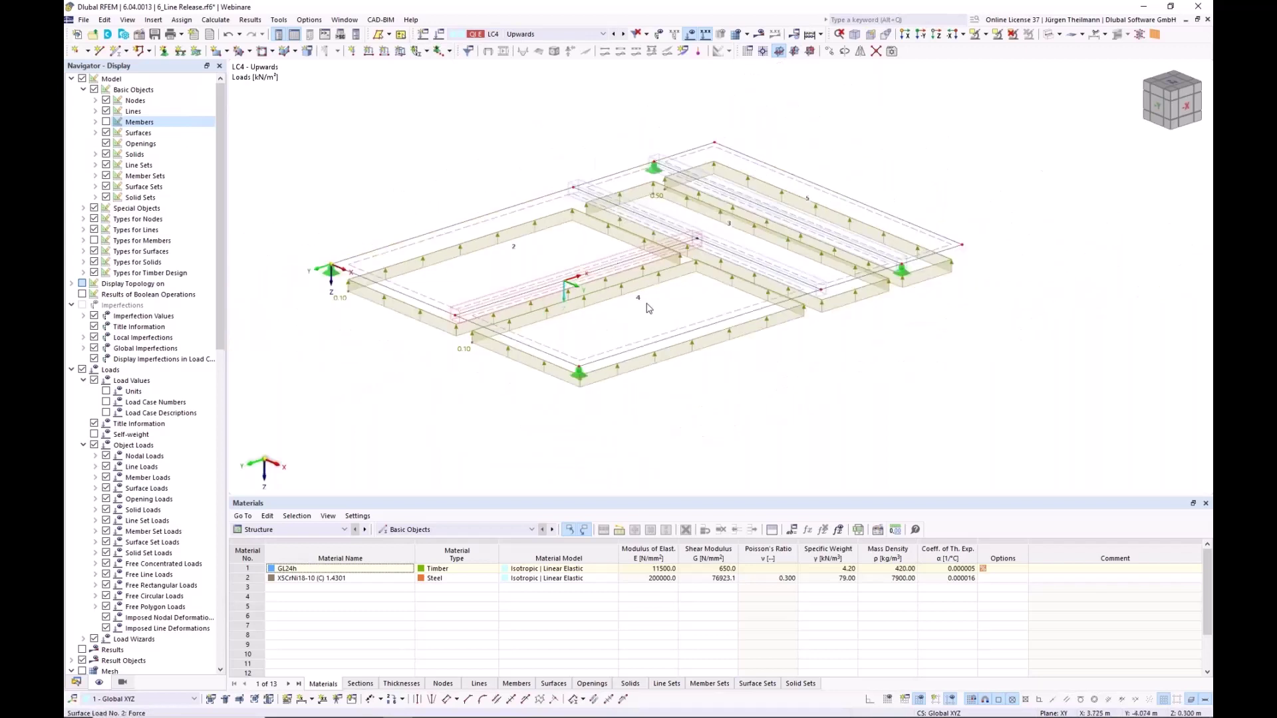
{"action": "left_click", "coordinate": [759, 33]}
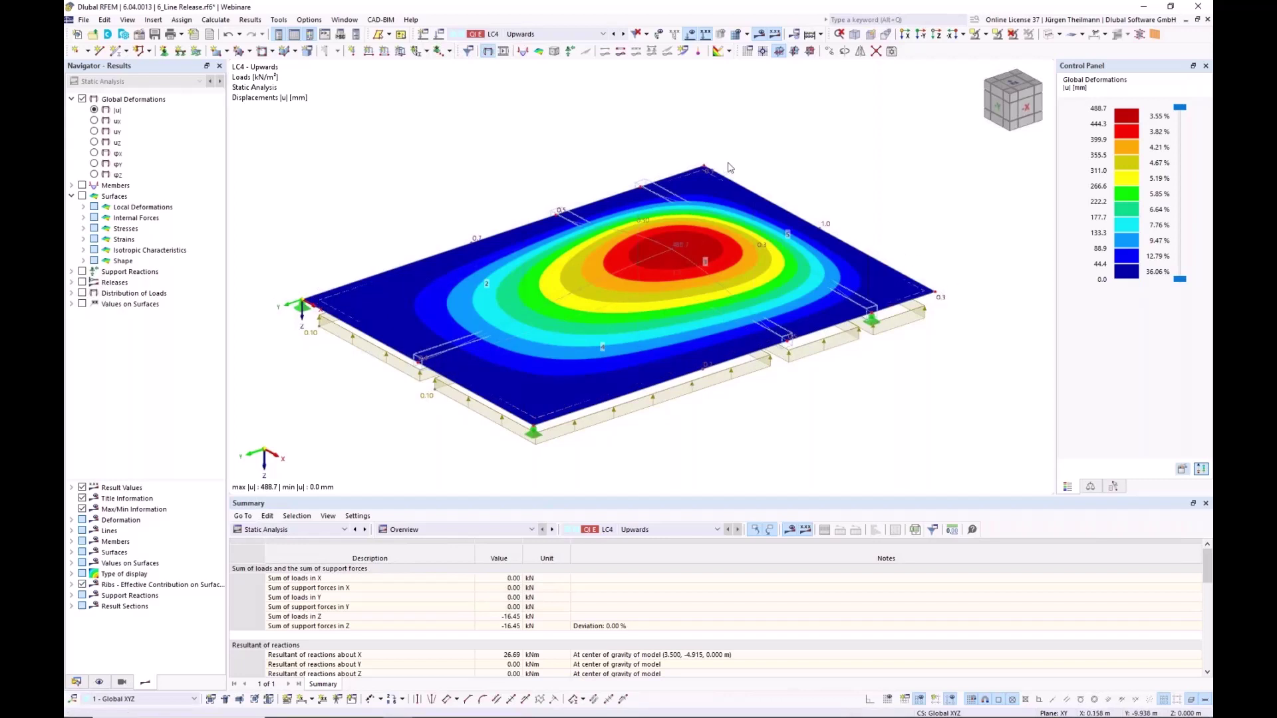
{"action": "left_click", "coordinate": [623, 34]}
{"action": "left_click", "coordinate": [762, 35]}
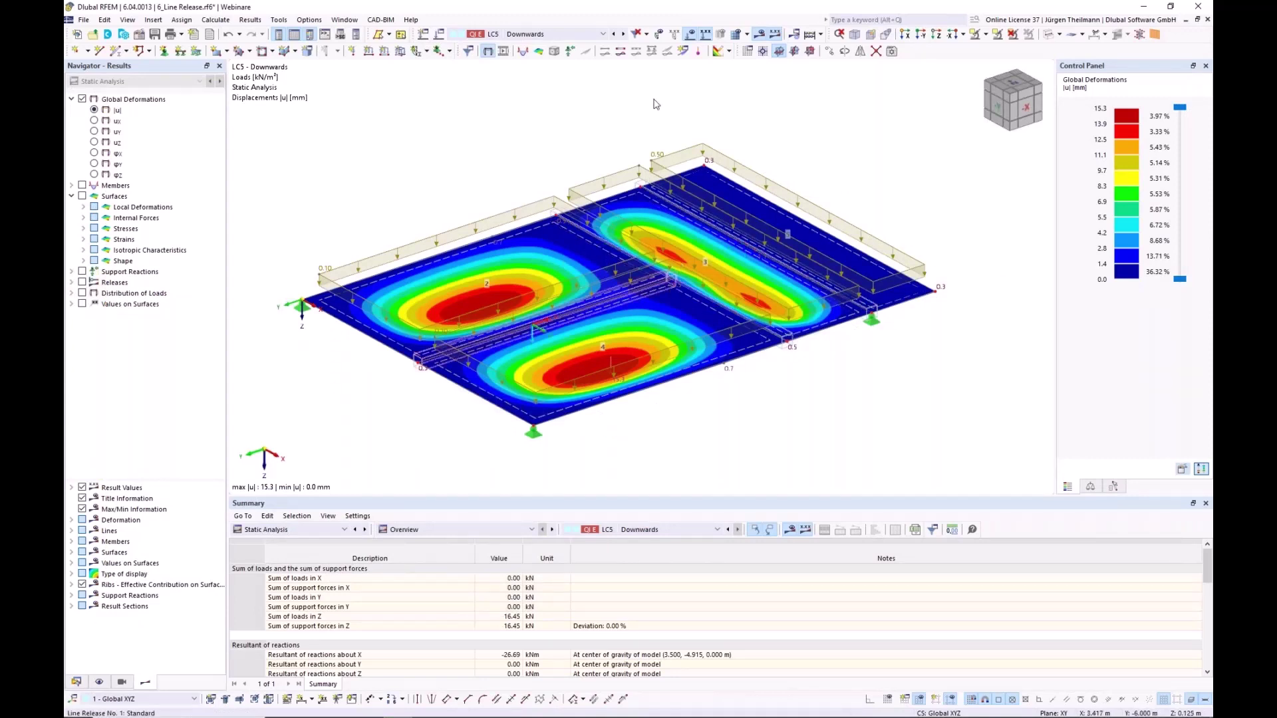
{"action": "left_click", "coordinate": [614, 35]}
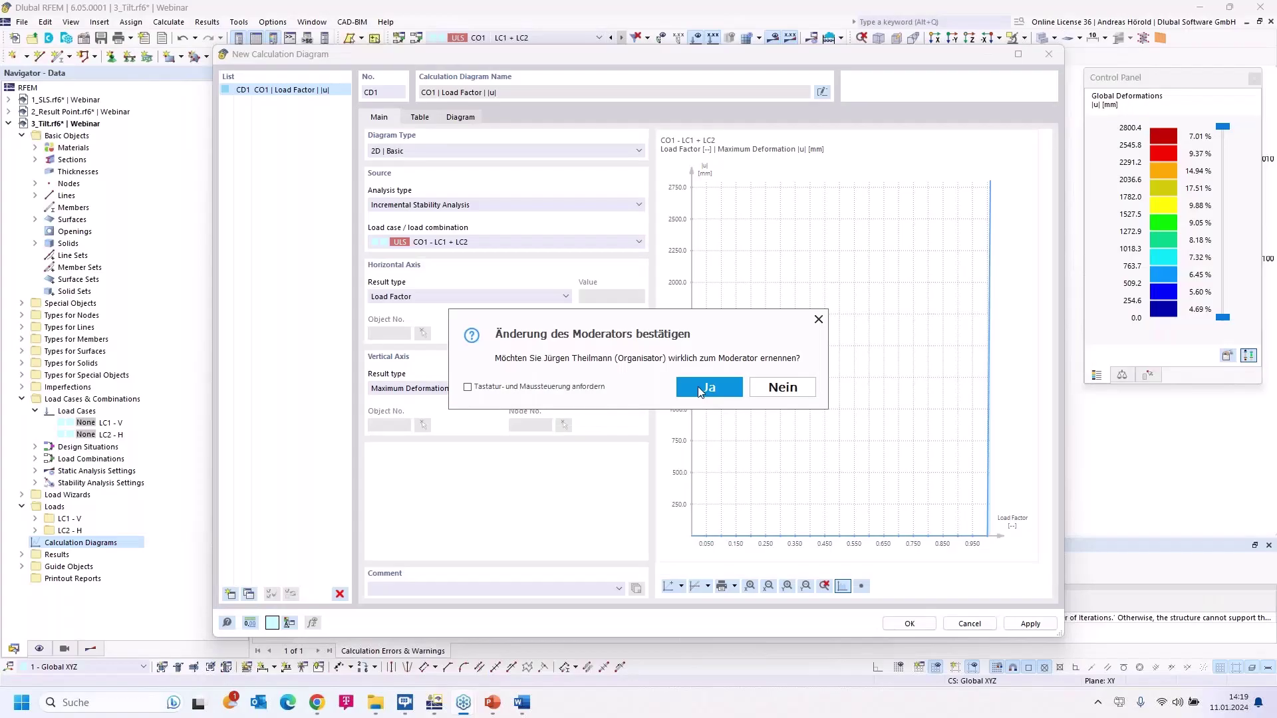
{"action": "left_click", "coordinate": [697, 386]}
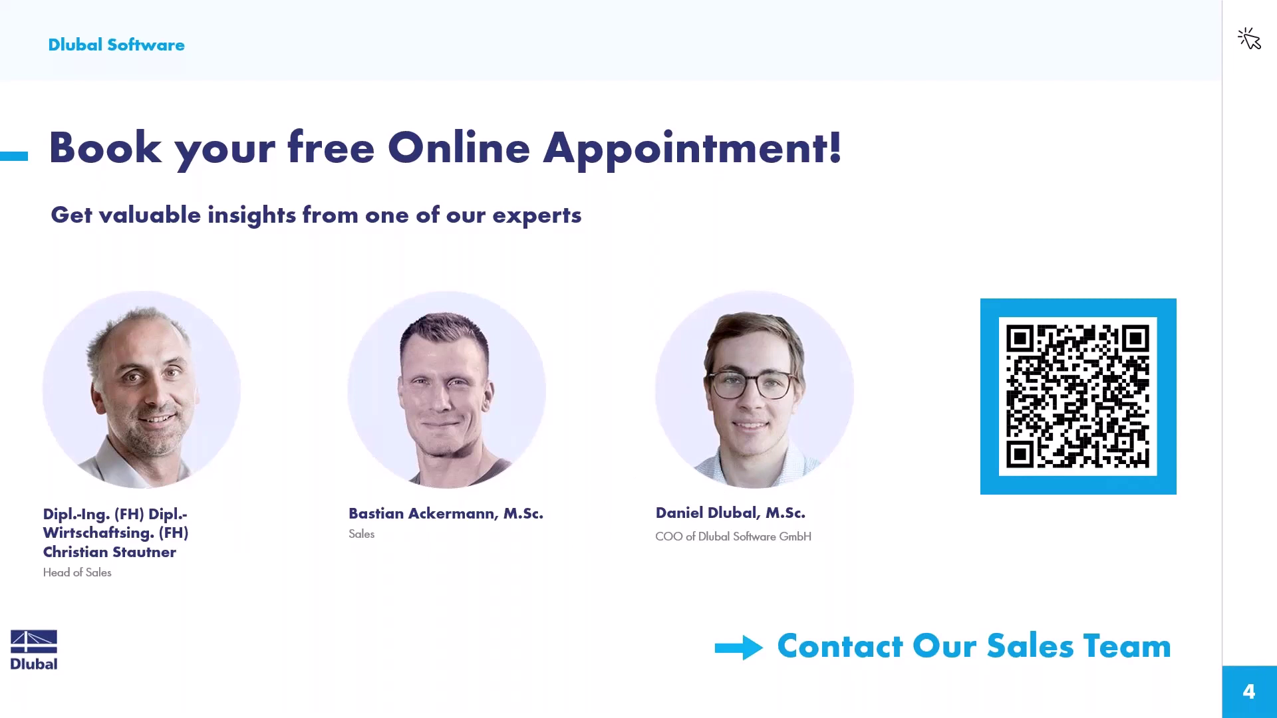
Switch to the Dlubal website in the browser, open its webinars page and look through the upcoming webinars.
{"action": "key", "text": "alt+Tab"}
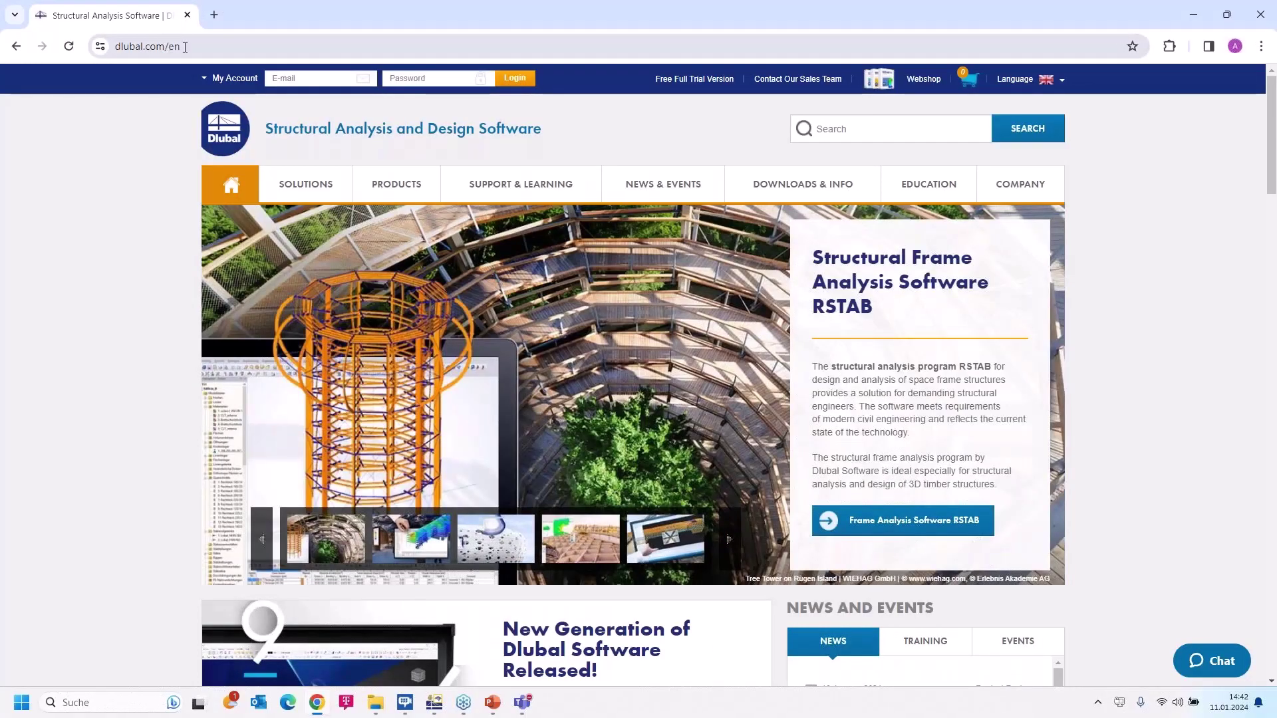
{"action": "mouse_move", "coordinate": [672, 185]}
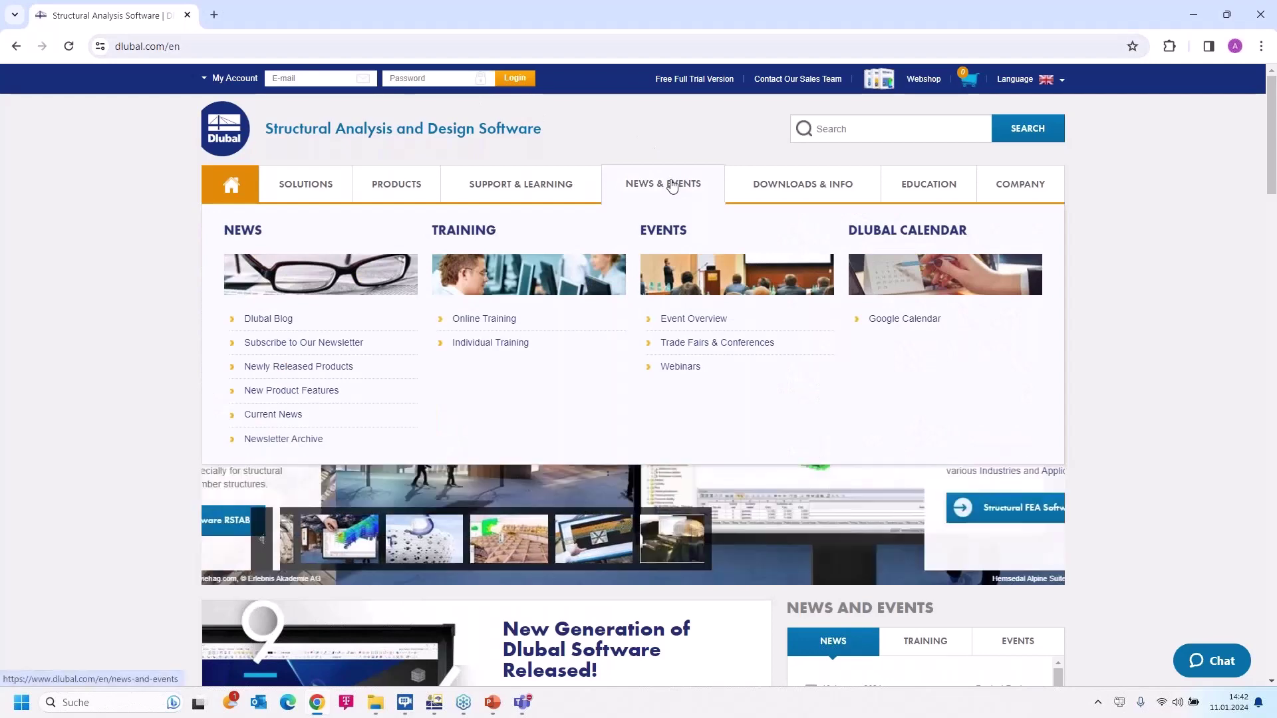
{"action": "left_click", "coordinate": [679, 368]}
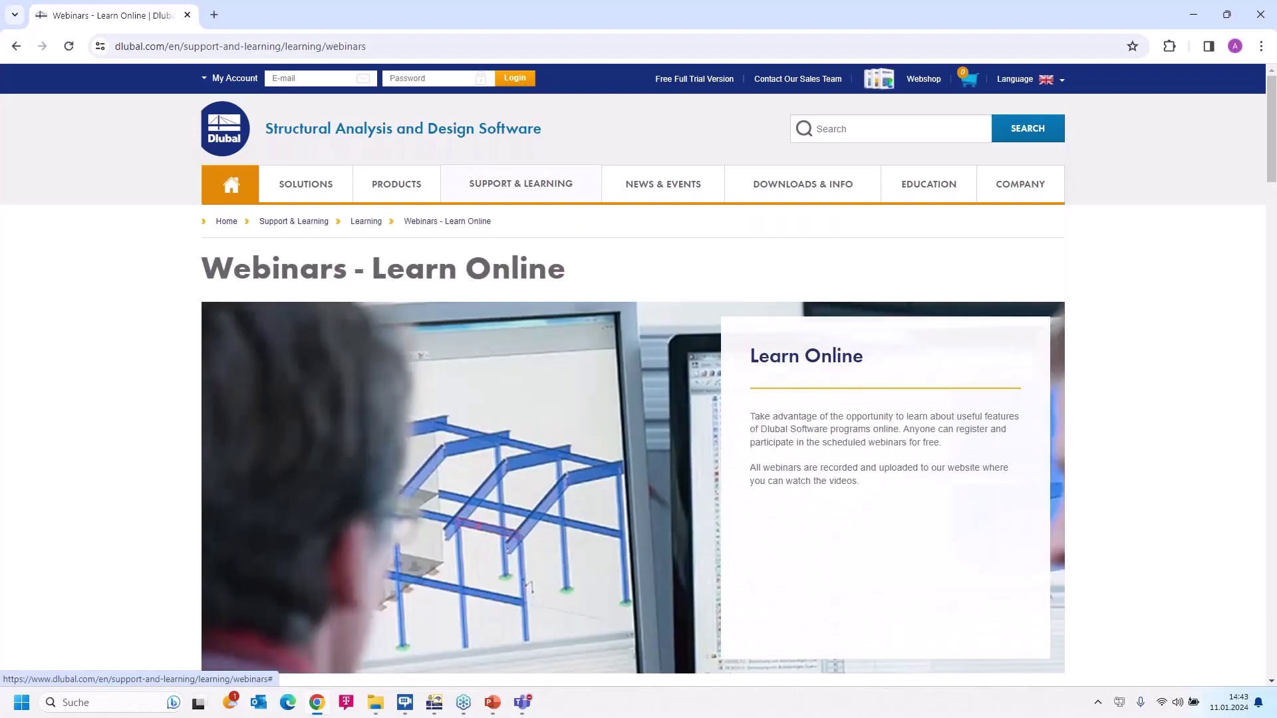
{"action": "scroll", "coordinate": [663, 414], "scroll_direction": "down", "scroll_amount": 9}
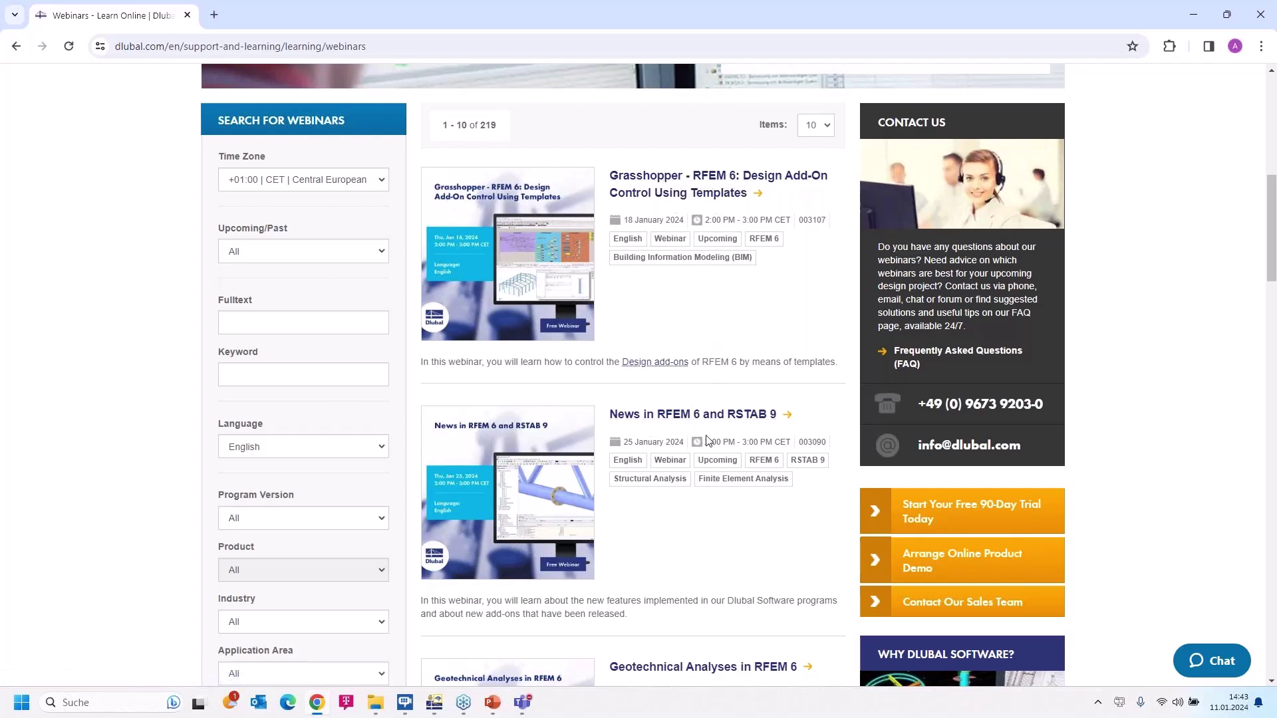
{"action": "scroll", "coordinate": [664, 439], "scroll_direction": "down", "scroll_amount": 2}
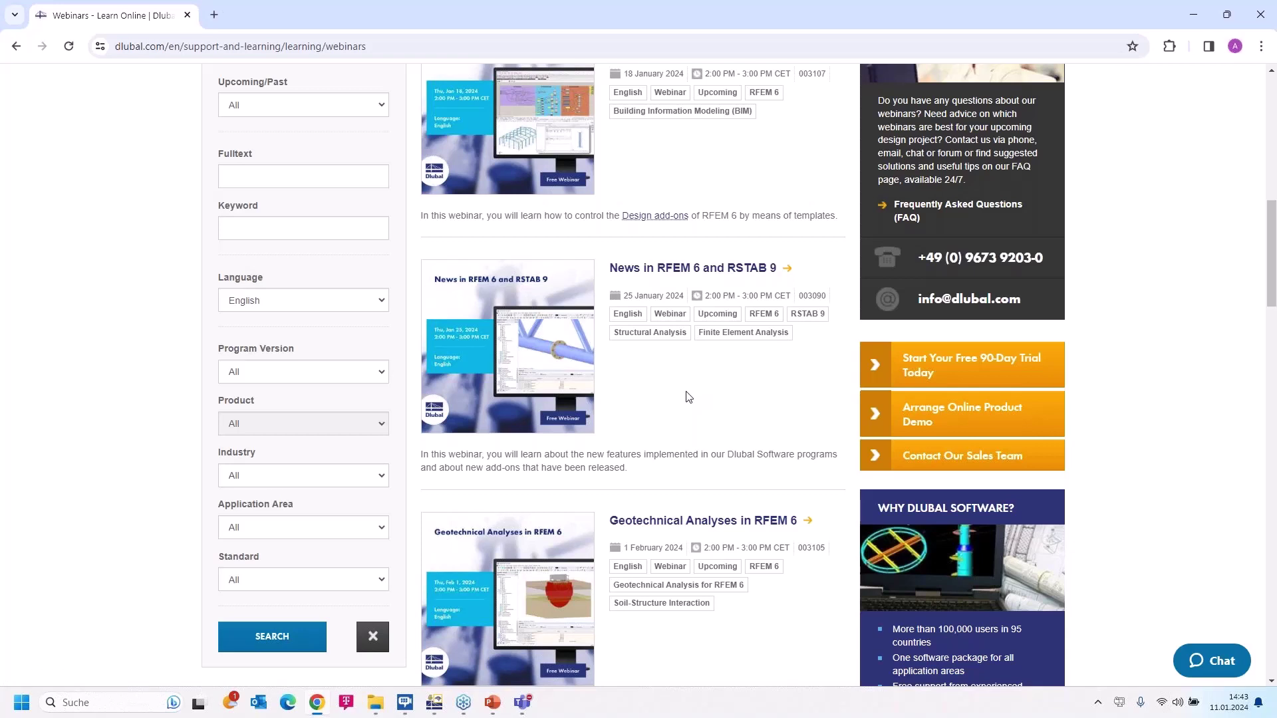
{"action": "scroll", "coordinate": [688, 397], "scroll_direction": "down", "scroll_amount": 2}
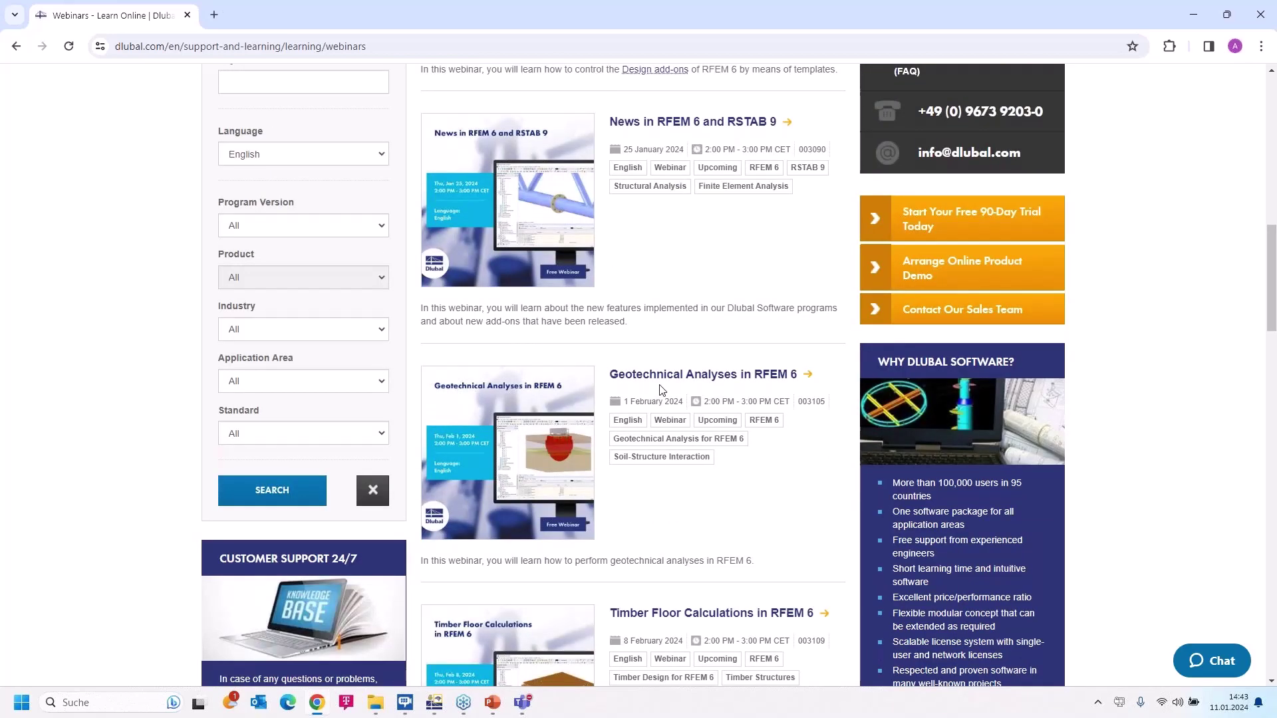
{"action": "scroll", "coordinate": [667, 392], "scroll_direction": "down", "scroll_amount": 4}
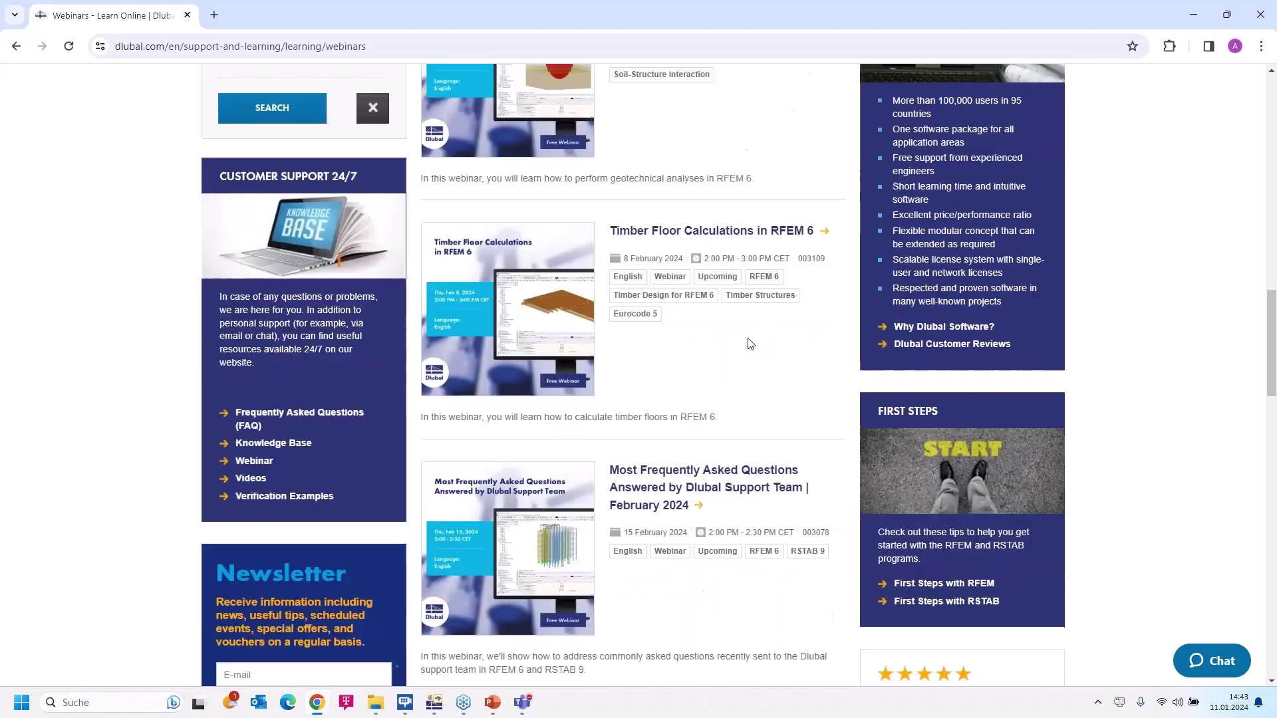
{"action": "scroll", "coordinate": [742, 339], "scroll_direction": "down", "scroll_amount": 3}
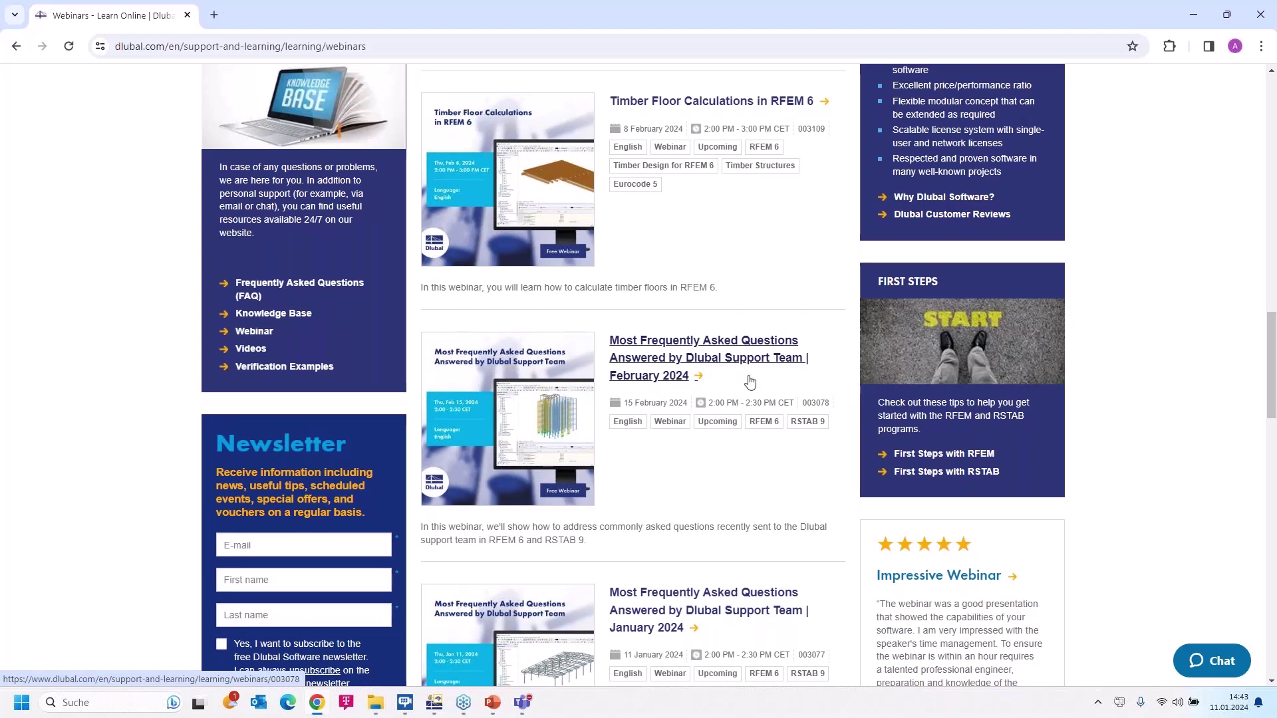
{"action": "scroll", "coordinate": [748, 380], "scroll_direction": "down", "scroll_amount": 2}
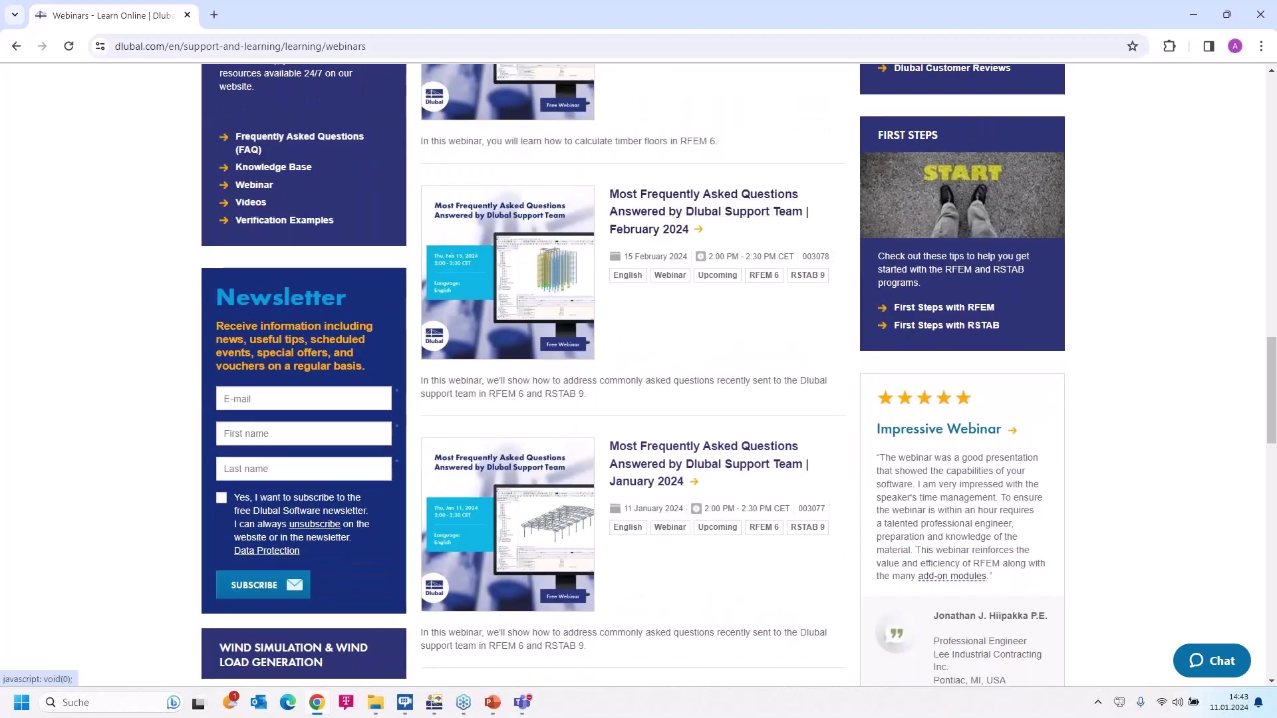
Open the January 2024 Most Frequently Asked Questions webinar page and review its recording, slide download and related videos and models.
{"action": "left_click", "coordinate": [648, 468]}
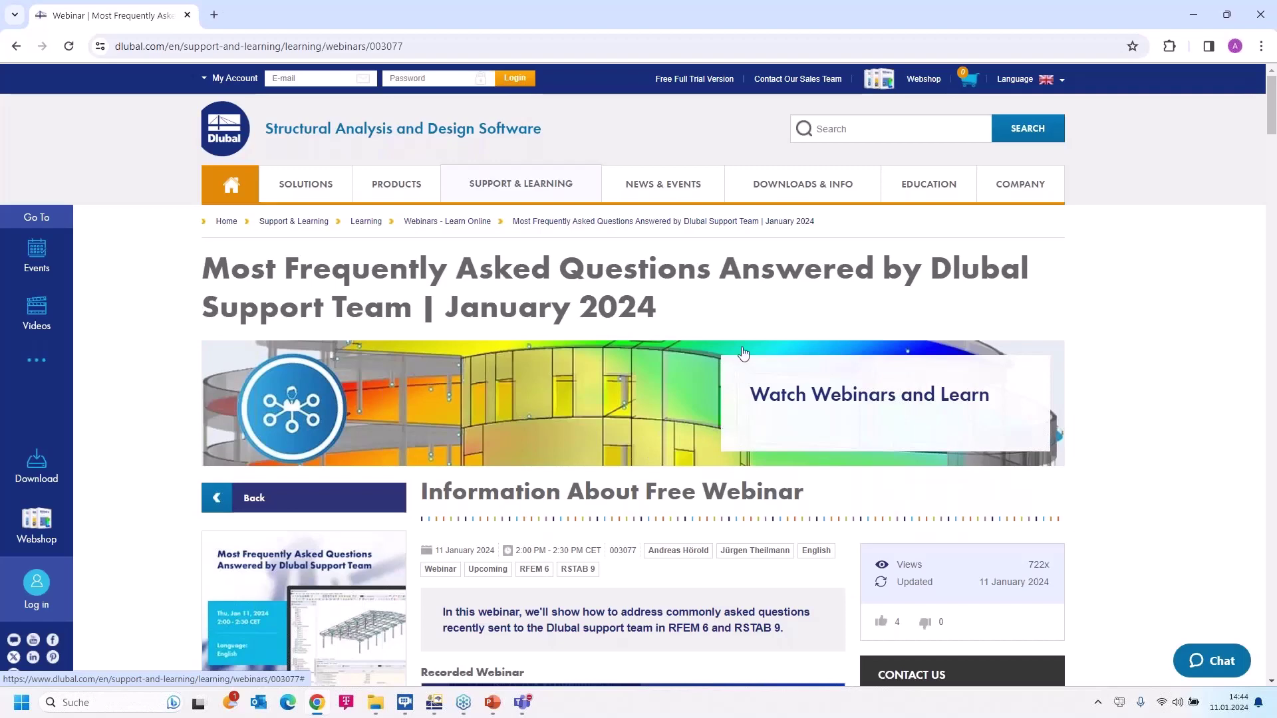
{"action": "scroll", "coordinate": [709, 419], "scroll_direction": "down", "scroll_amount": 2}
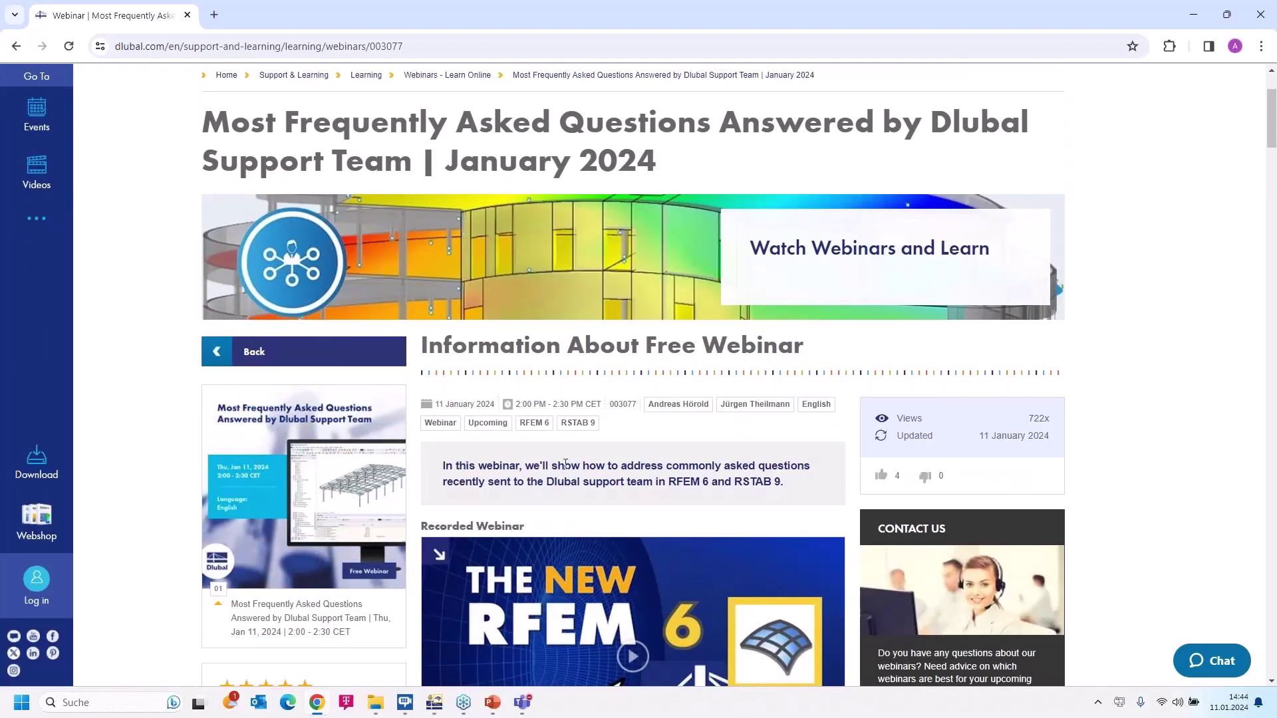
{"action": "scroll", "coordinate": [570, 458], "scroll_direction": "down", "scroll_amount": 4}
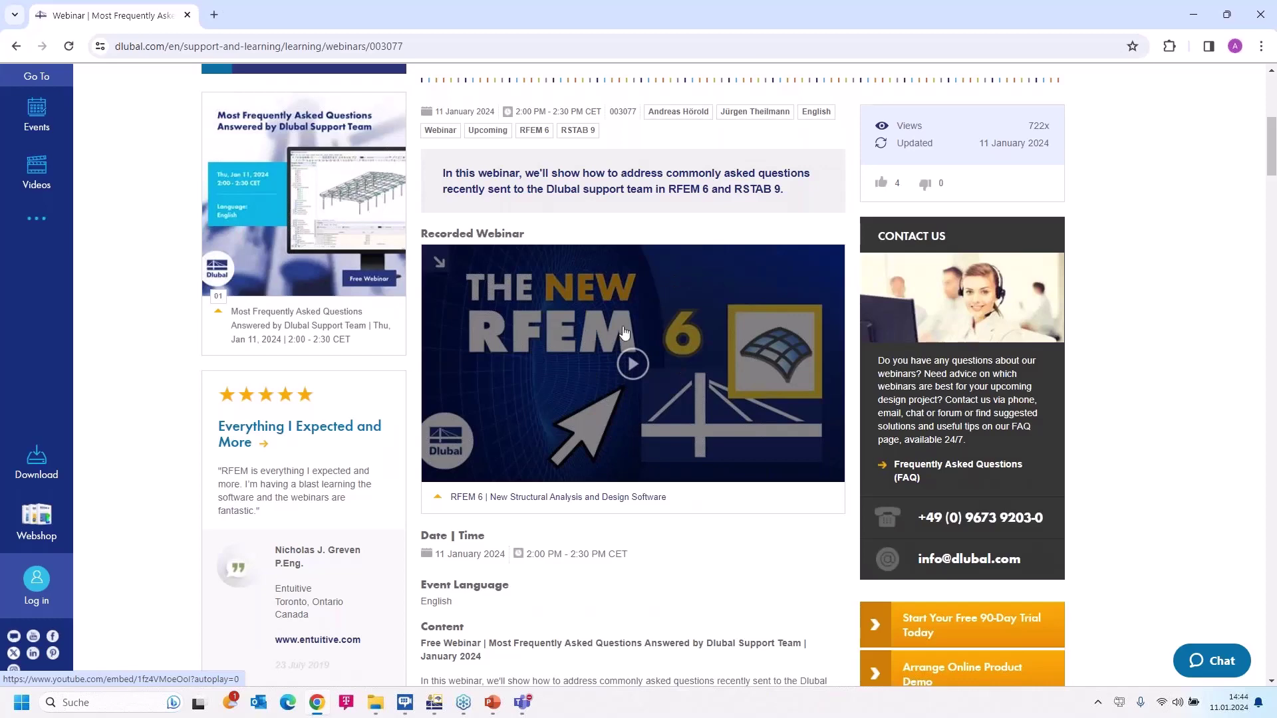
{"action": "scroll", "coordinate": [686, 375], "scroll_direction": "down", "scroll_amount": 13}
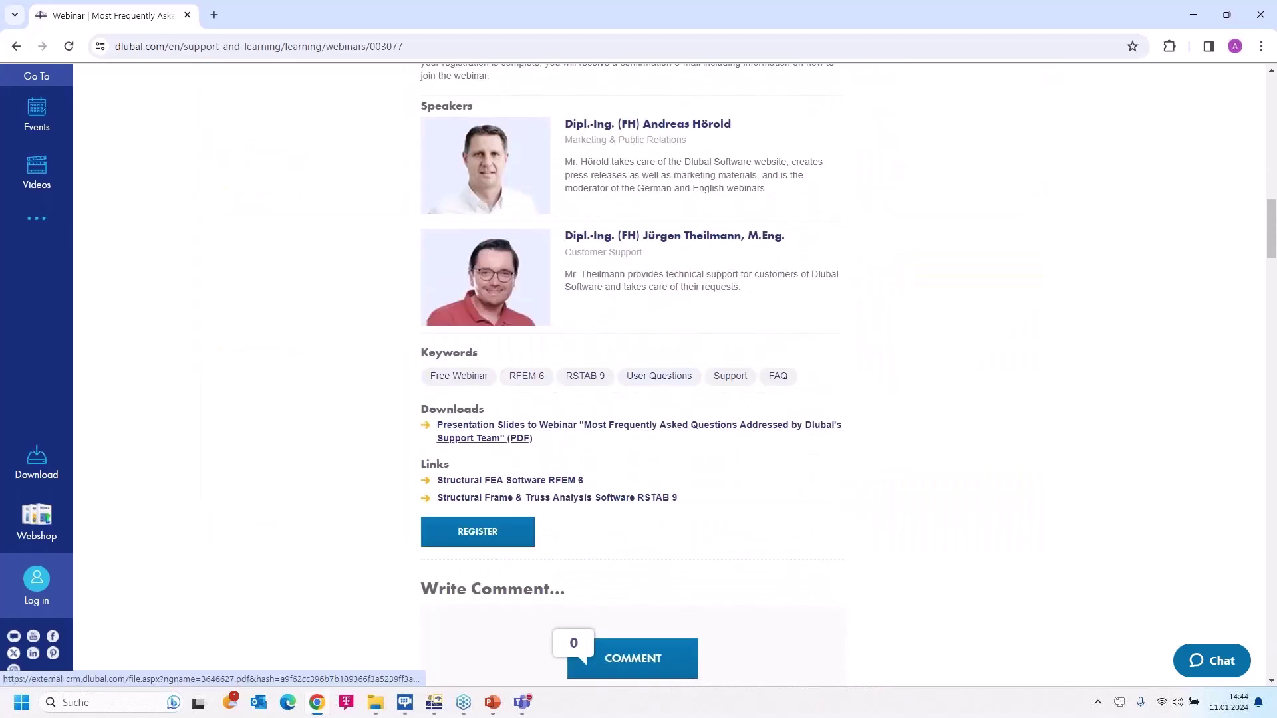
{"action": "scroll", "coordinate": [549, 439], "scroll_direction": "down", "scroll_amount": 18}
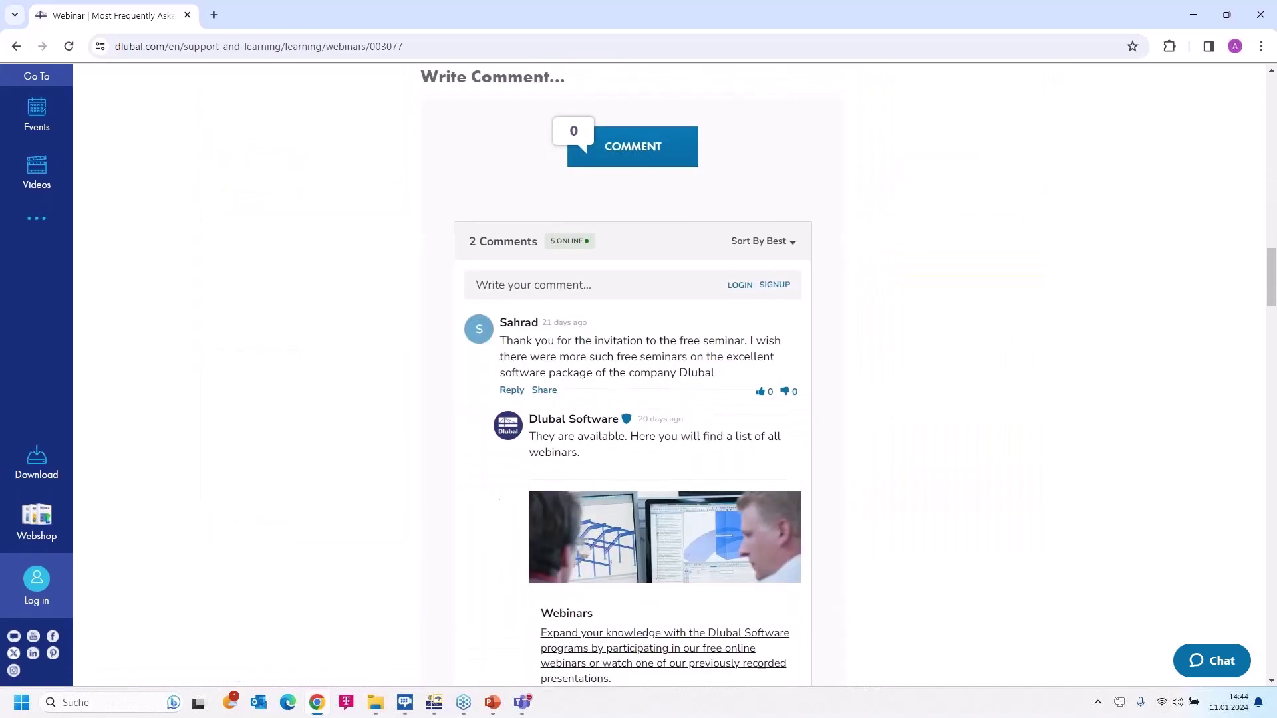
{"action": "scroll", "coordinate": [545, 434], "scroll_direction": "down", "scroll_amount": 14}
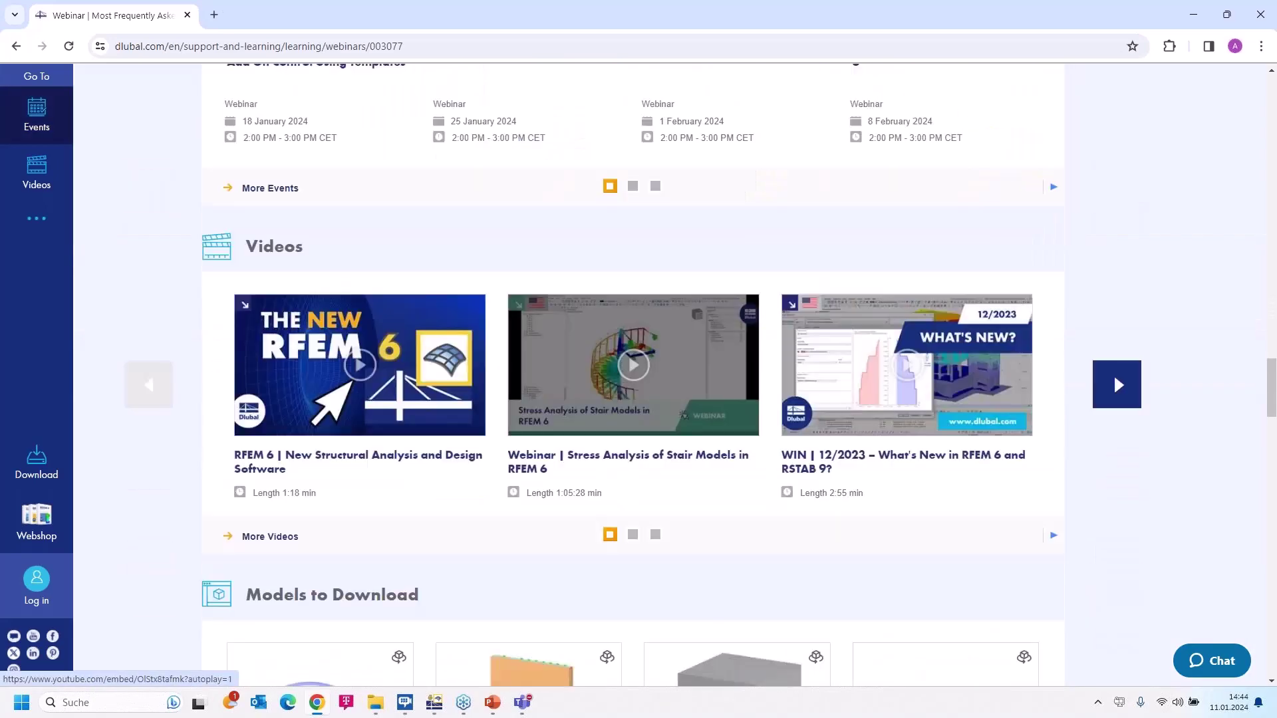
{"action": "scroll", "coordinate": [599, 429], "scroll_direction": "up", "scroll_amount": 2}
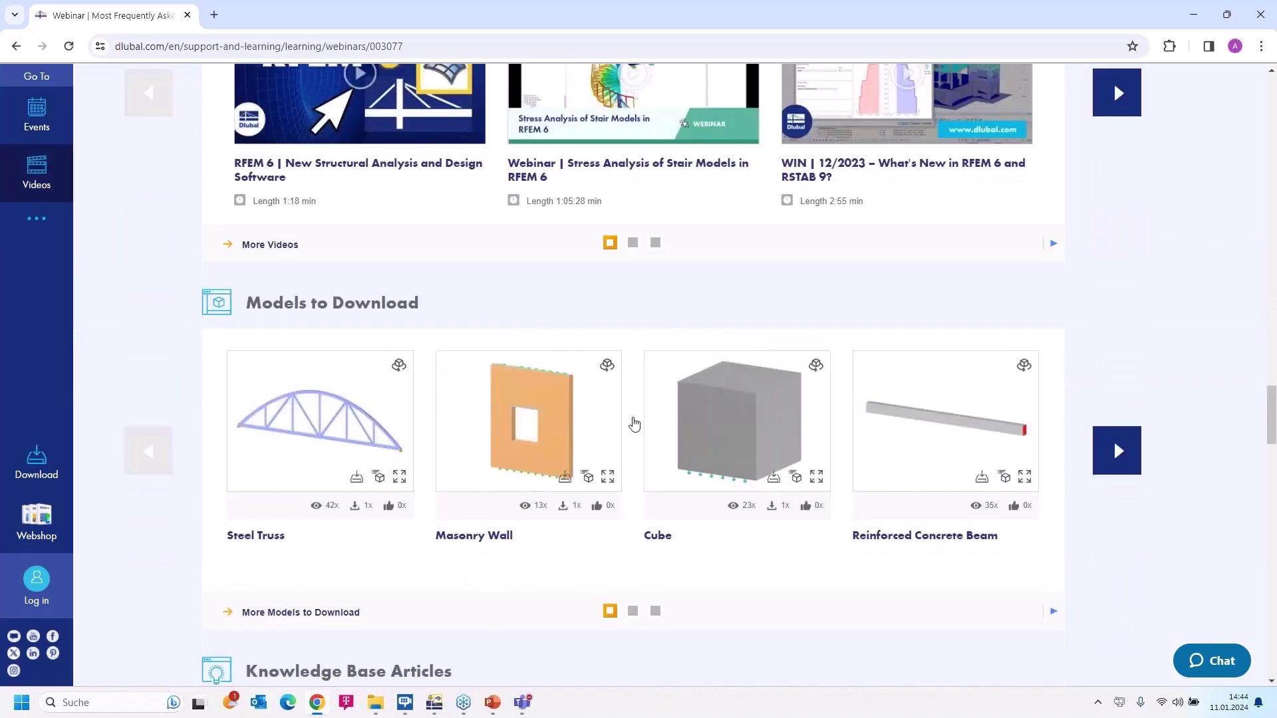